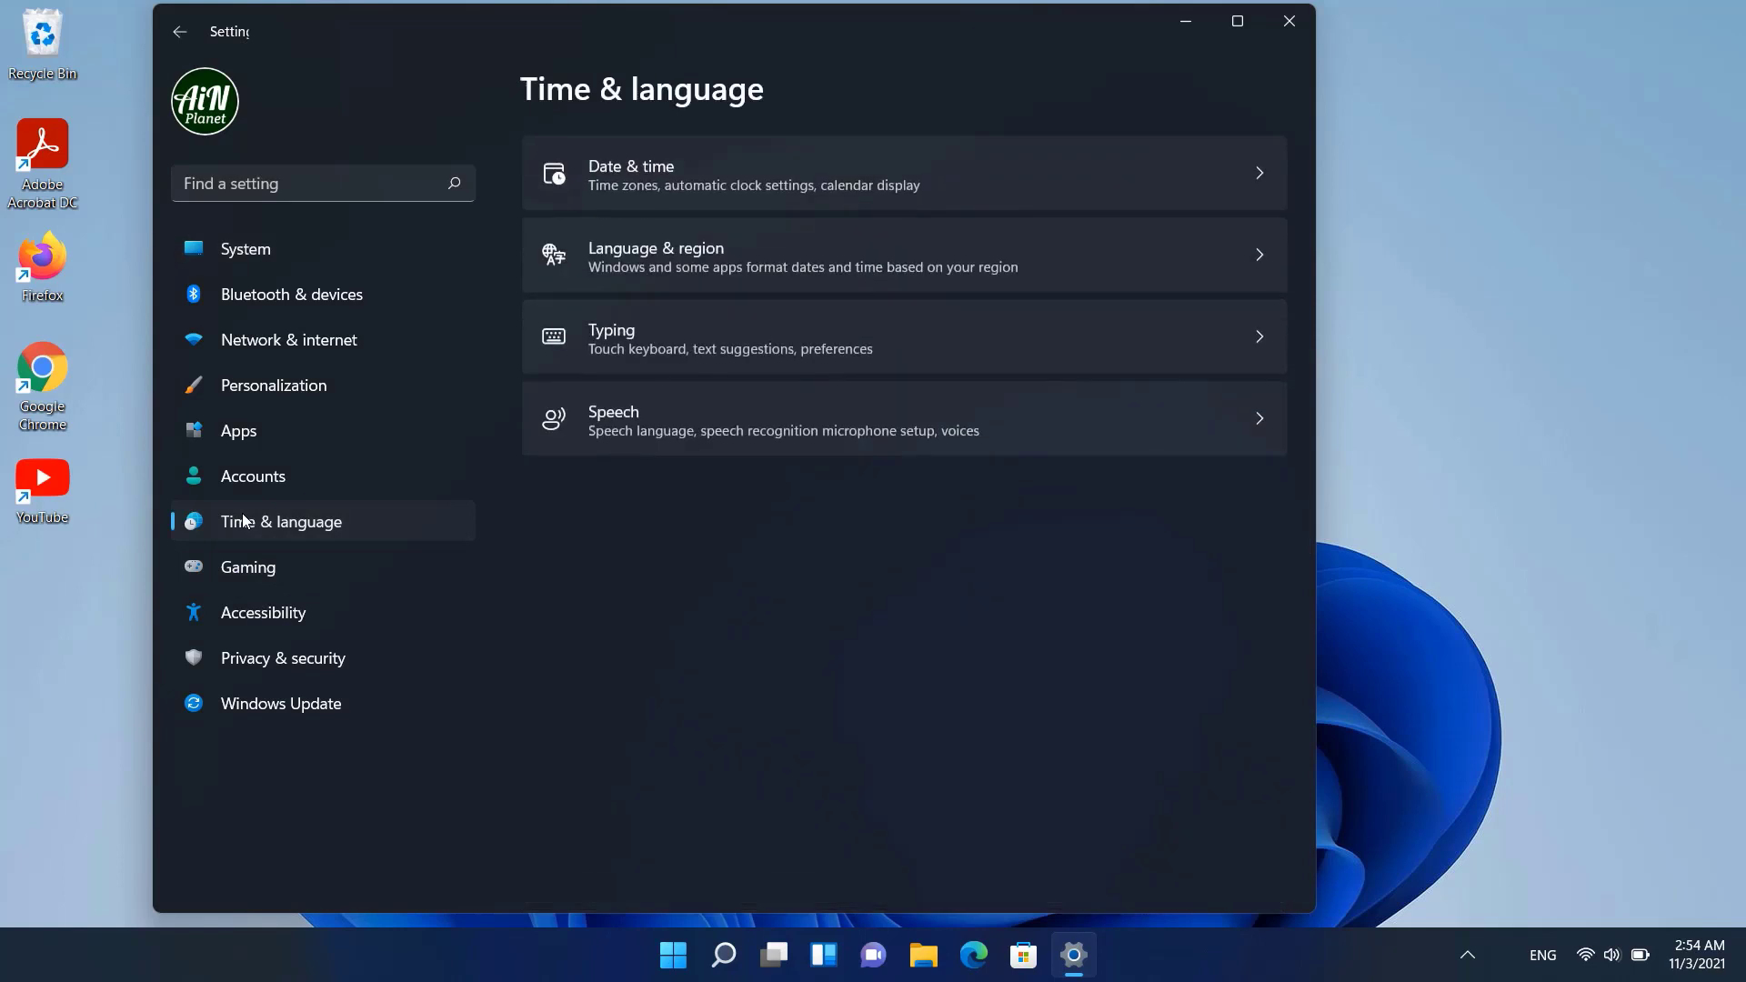
Check the Language & region settings, and turn on Developer Mode in the developer settings, accepting its confirmation.
click(754, 262)
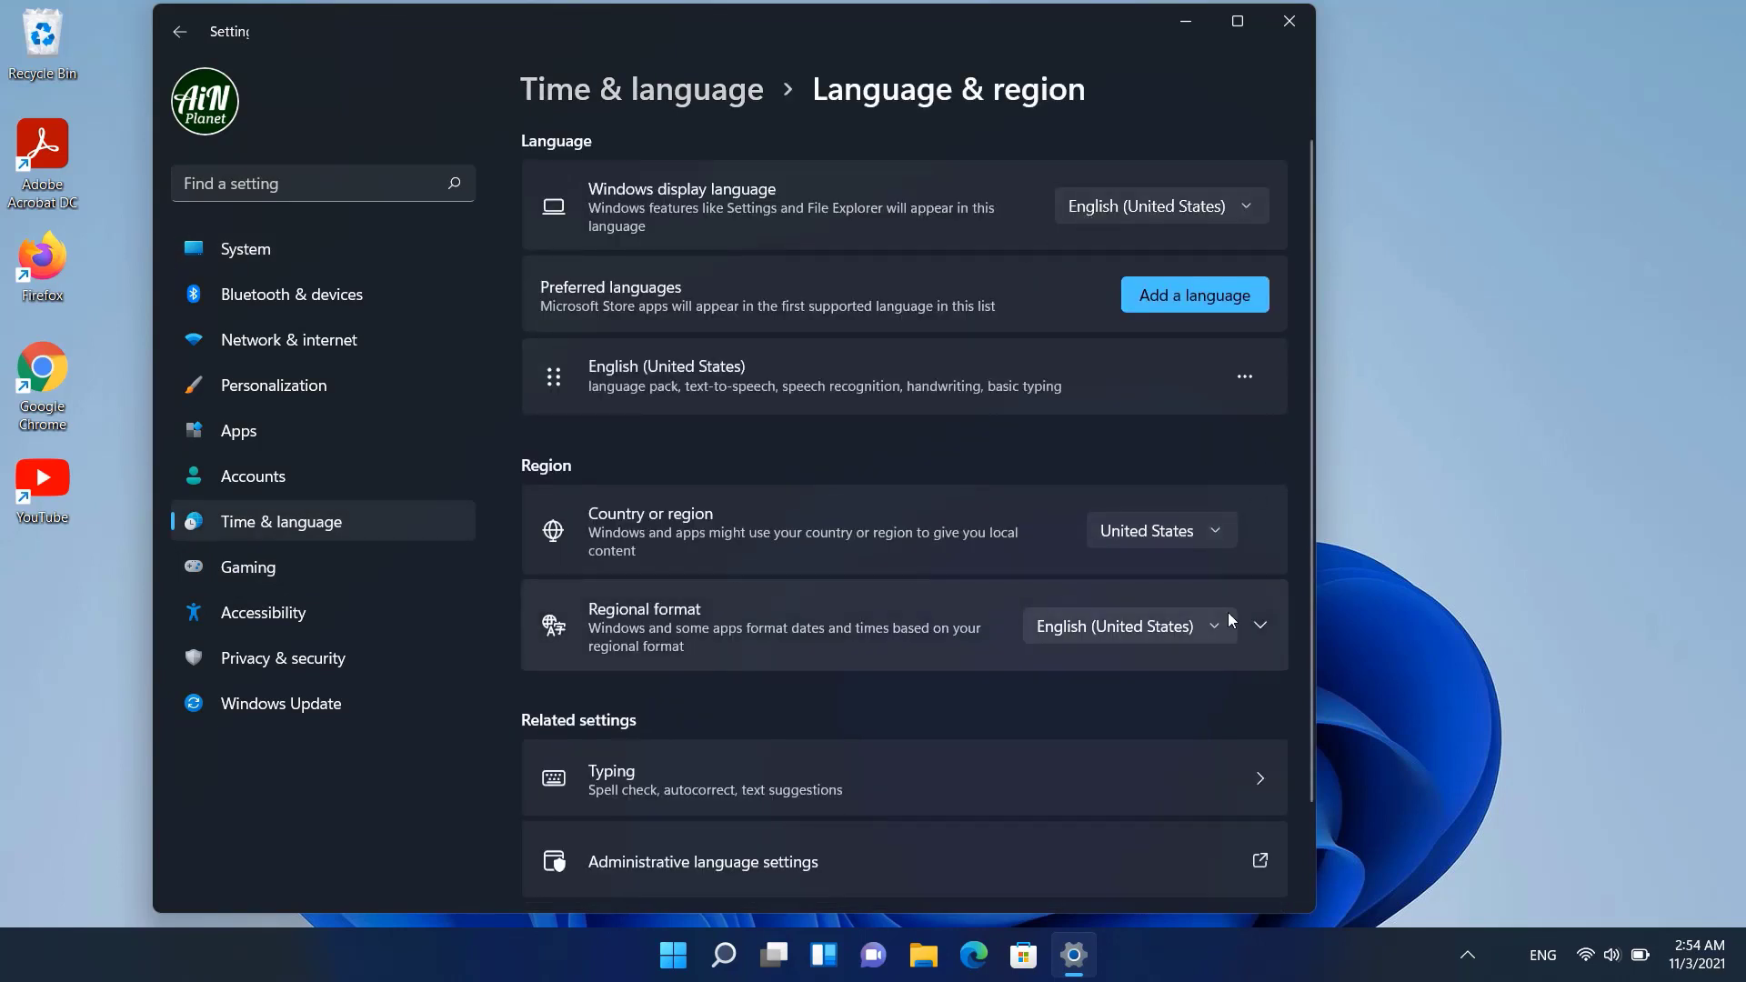
click(300, 186)
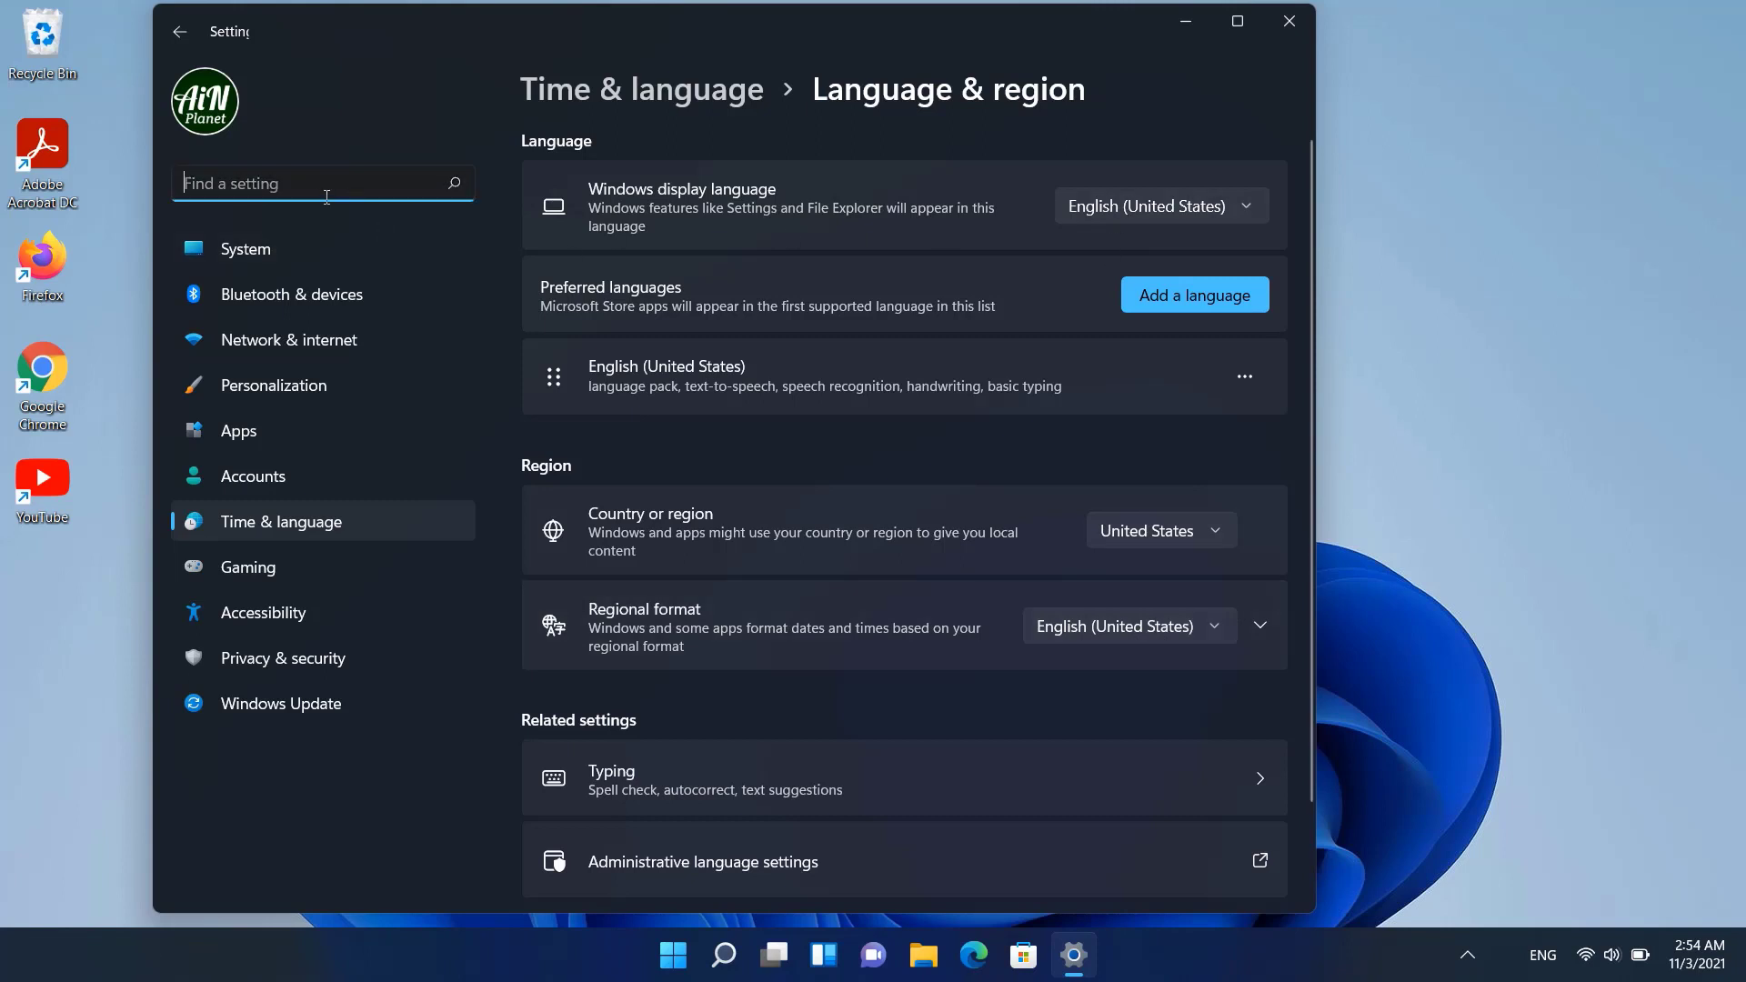
text(deve)
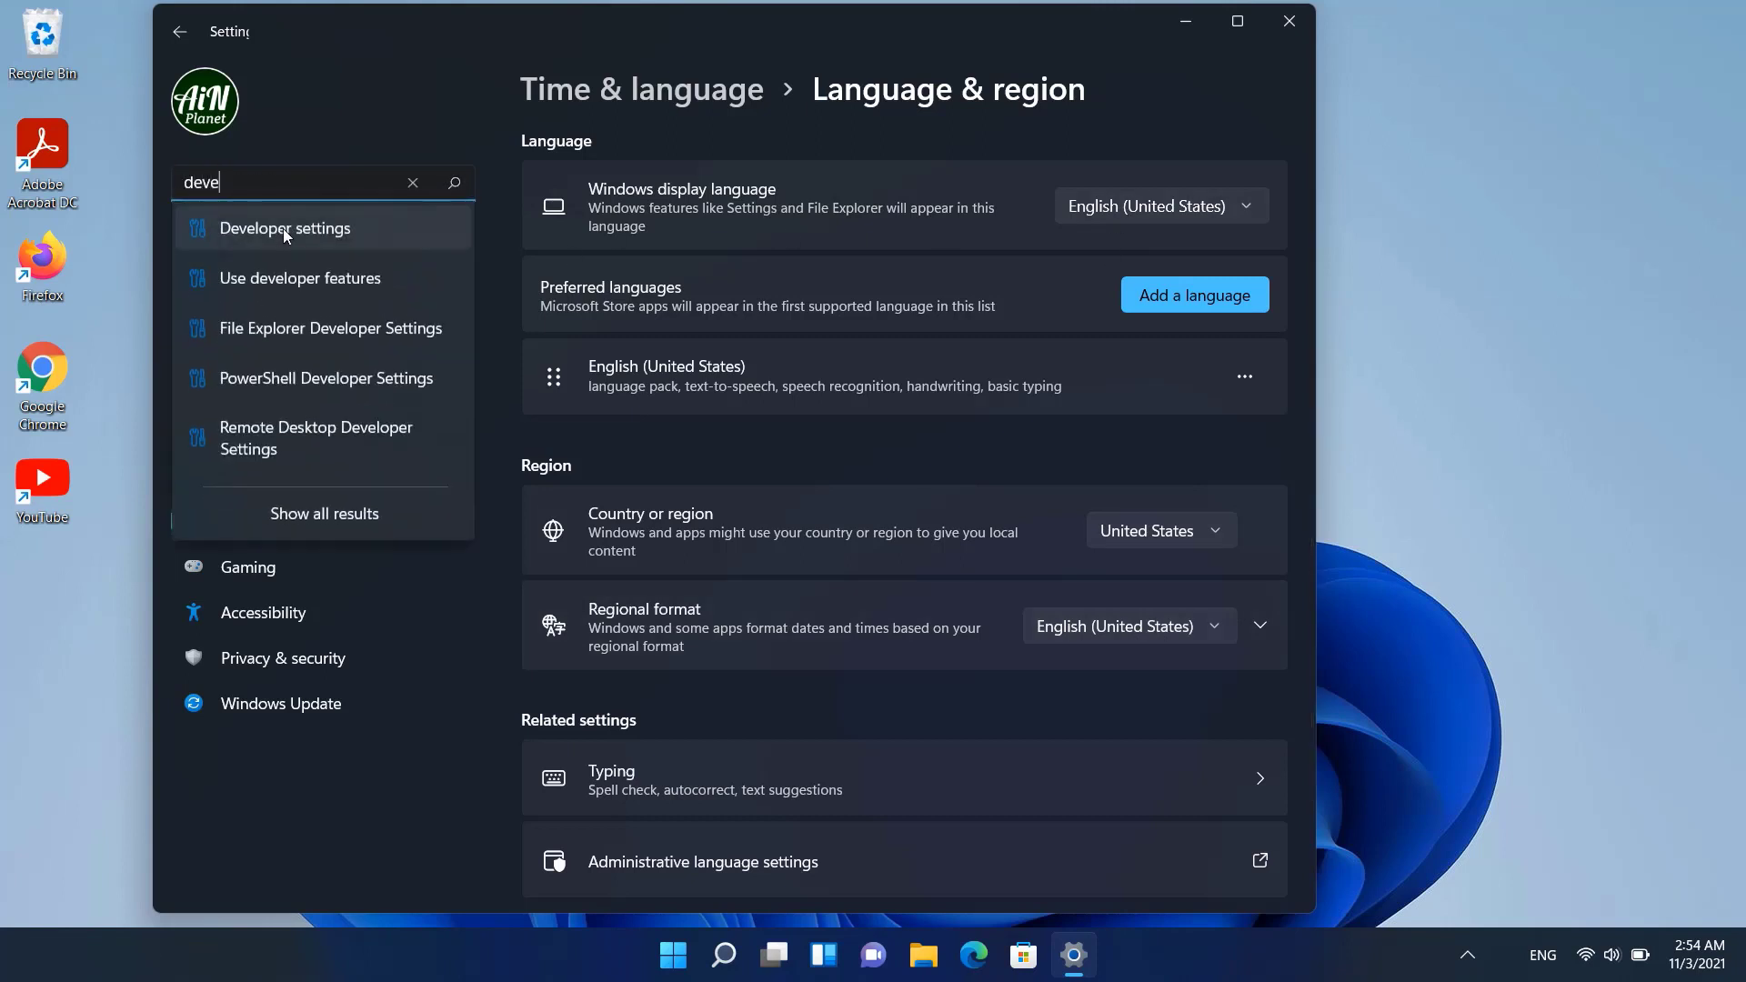
click(308, 226)
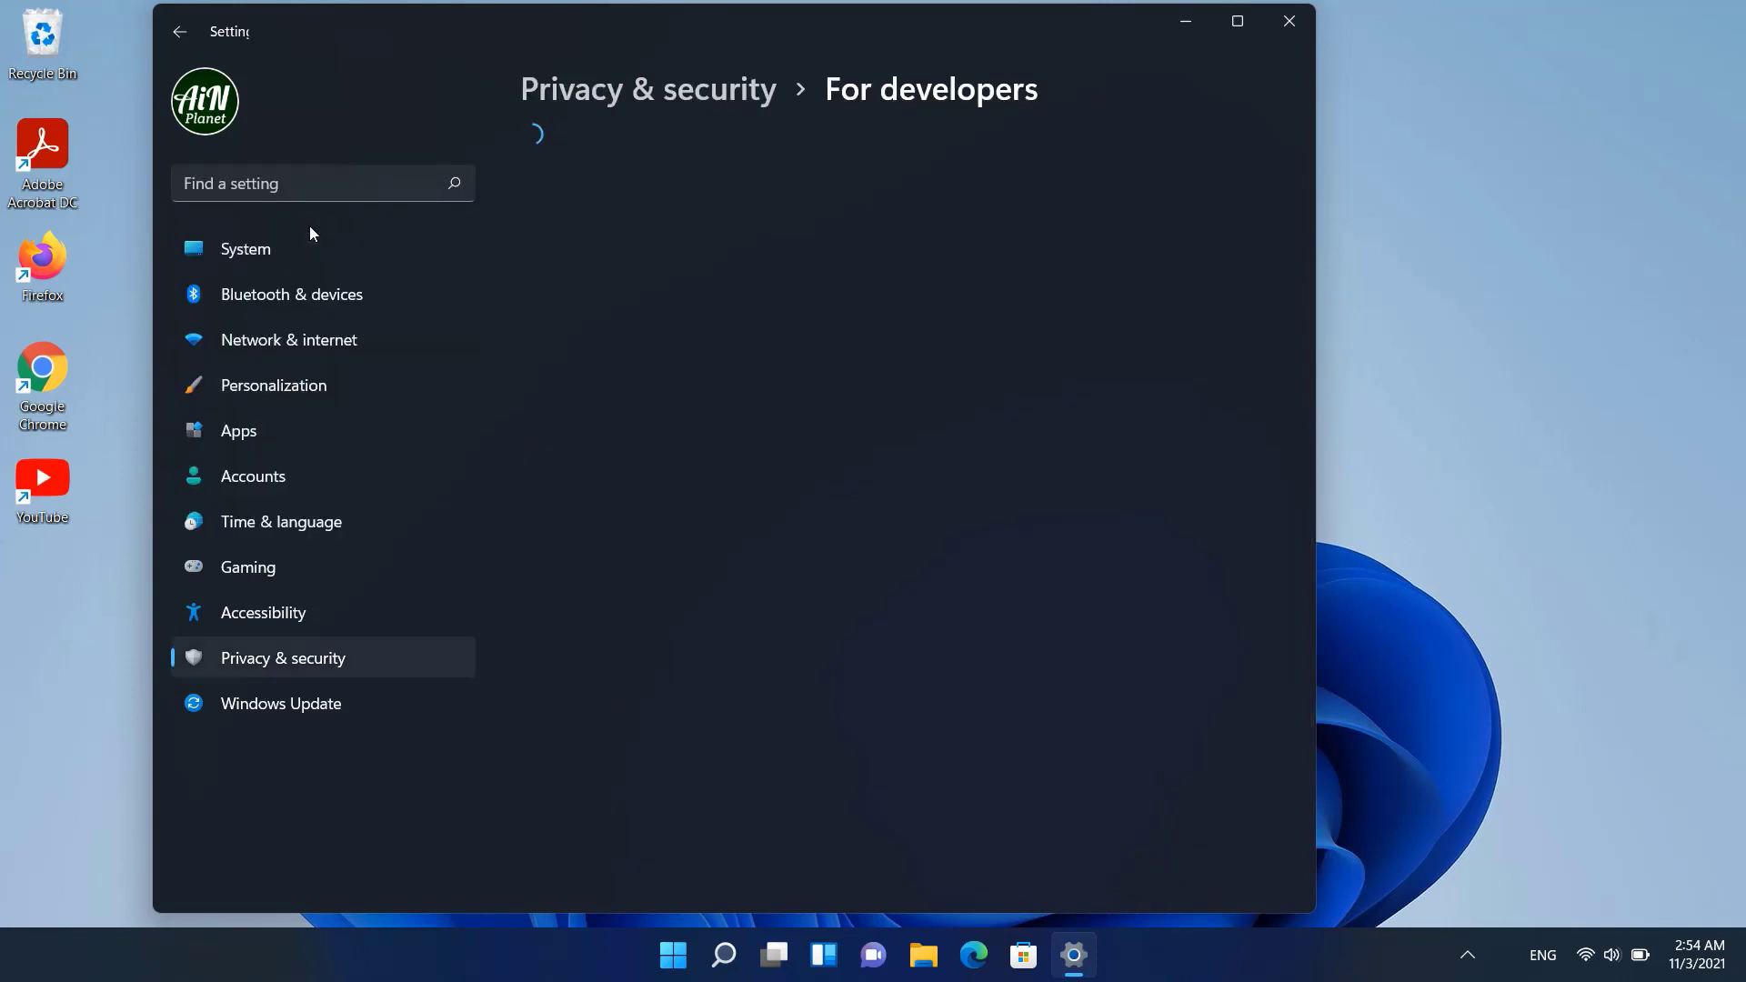
click(537, 338)
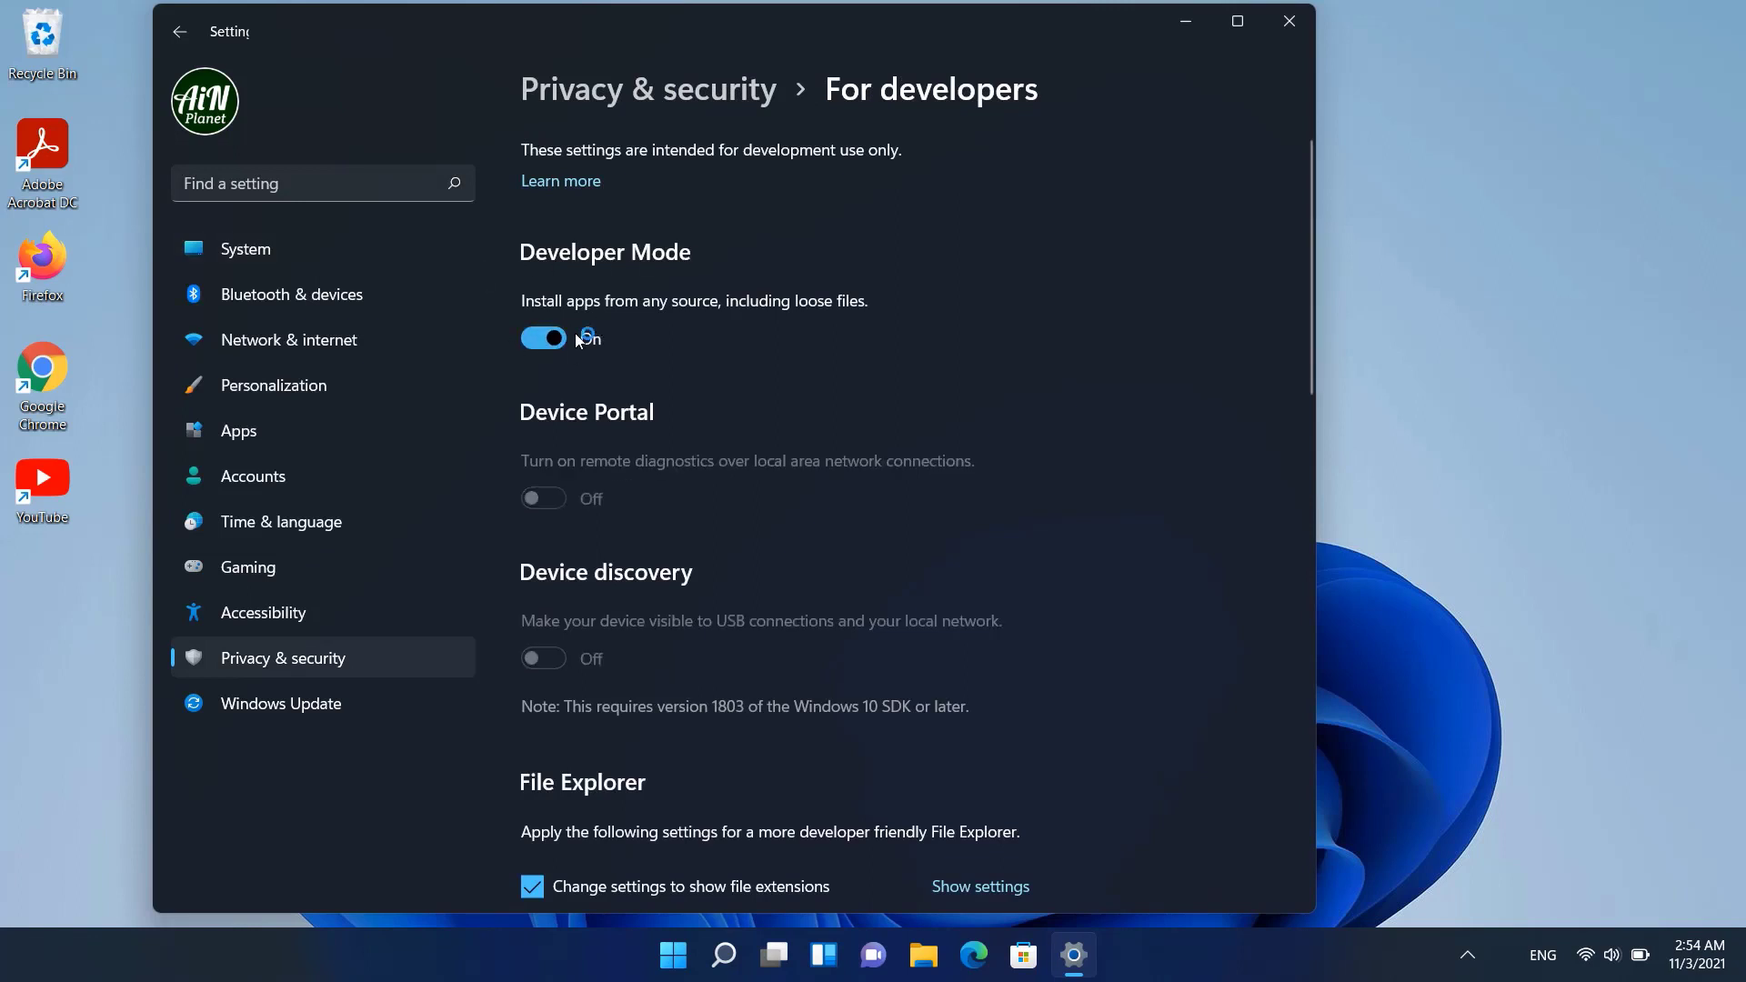
click(909, 530)
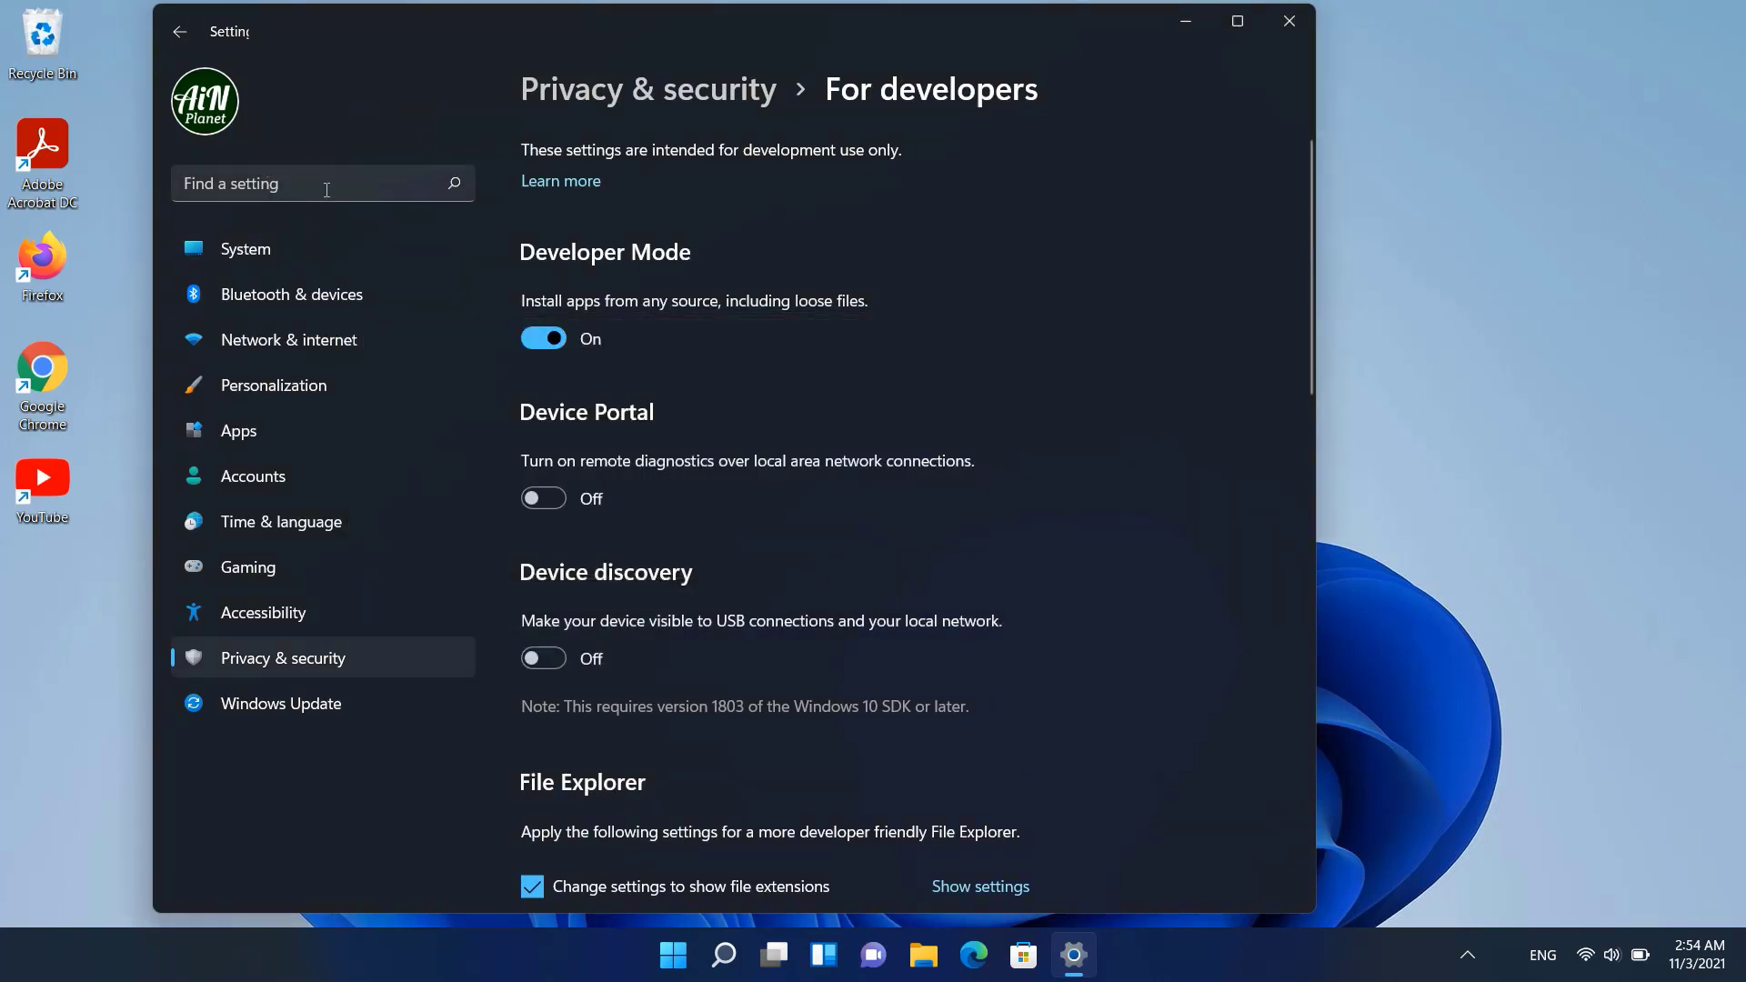
Find Control Panel through the settings search and open the Windows Features dialog from its Programs category.
click(333, 182)
text(co)
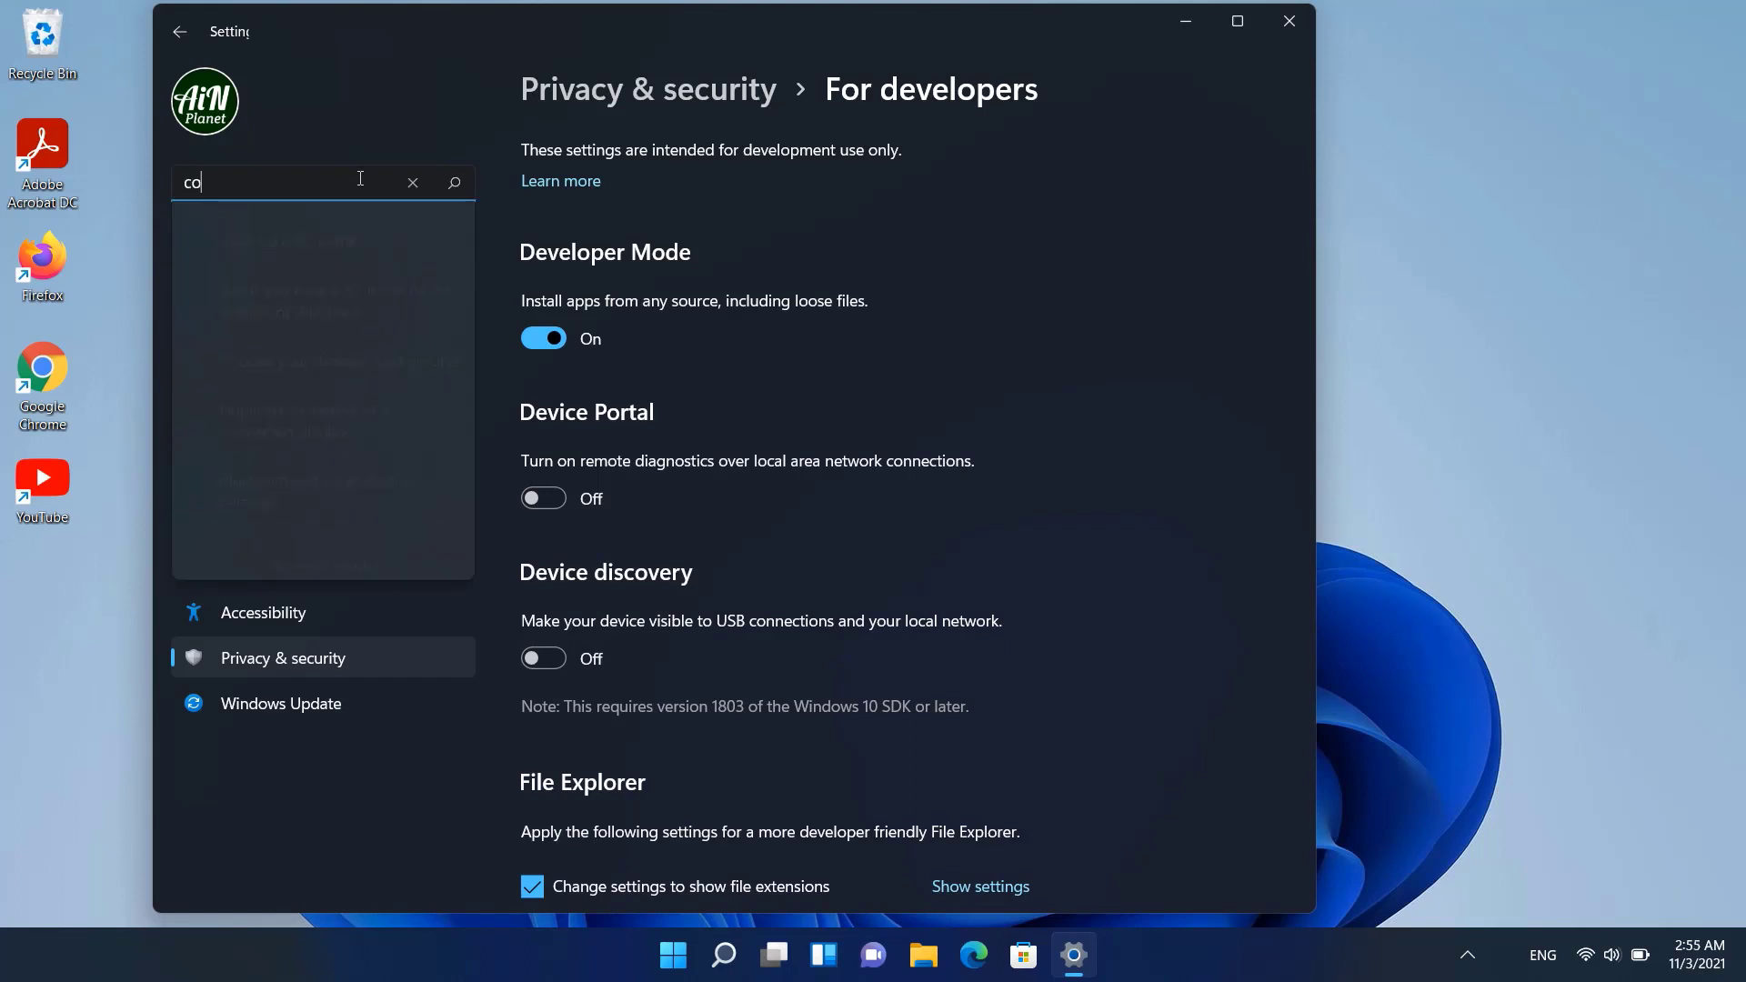
text(ntrol pan)
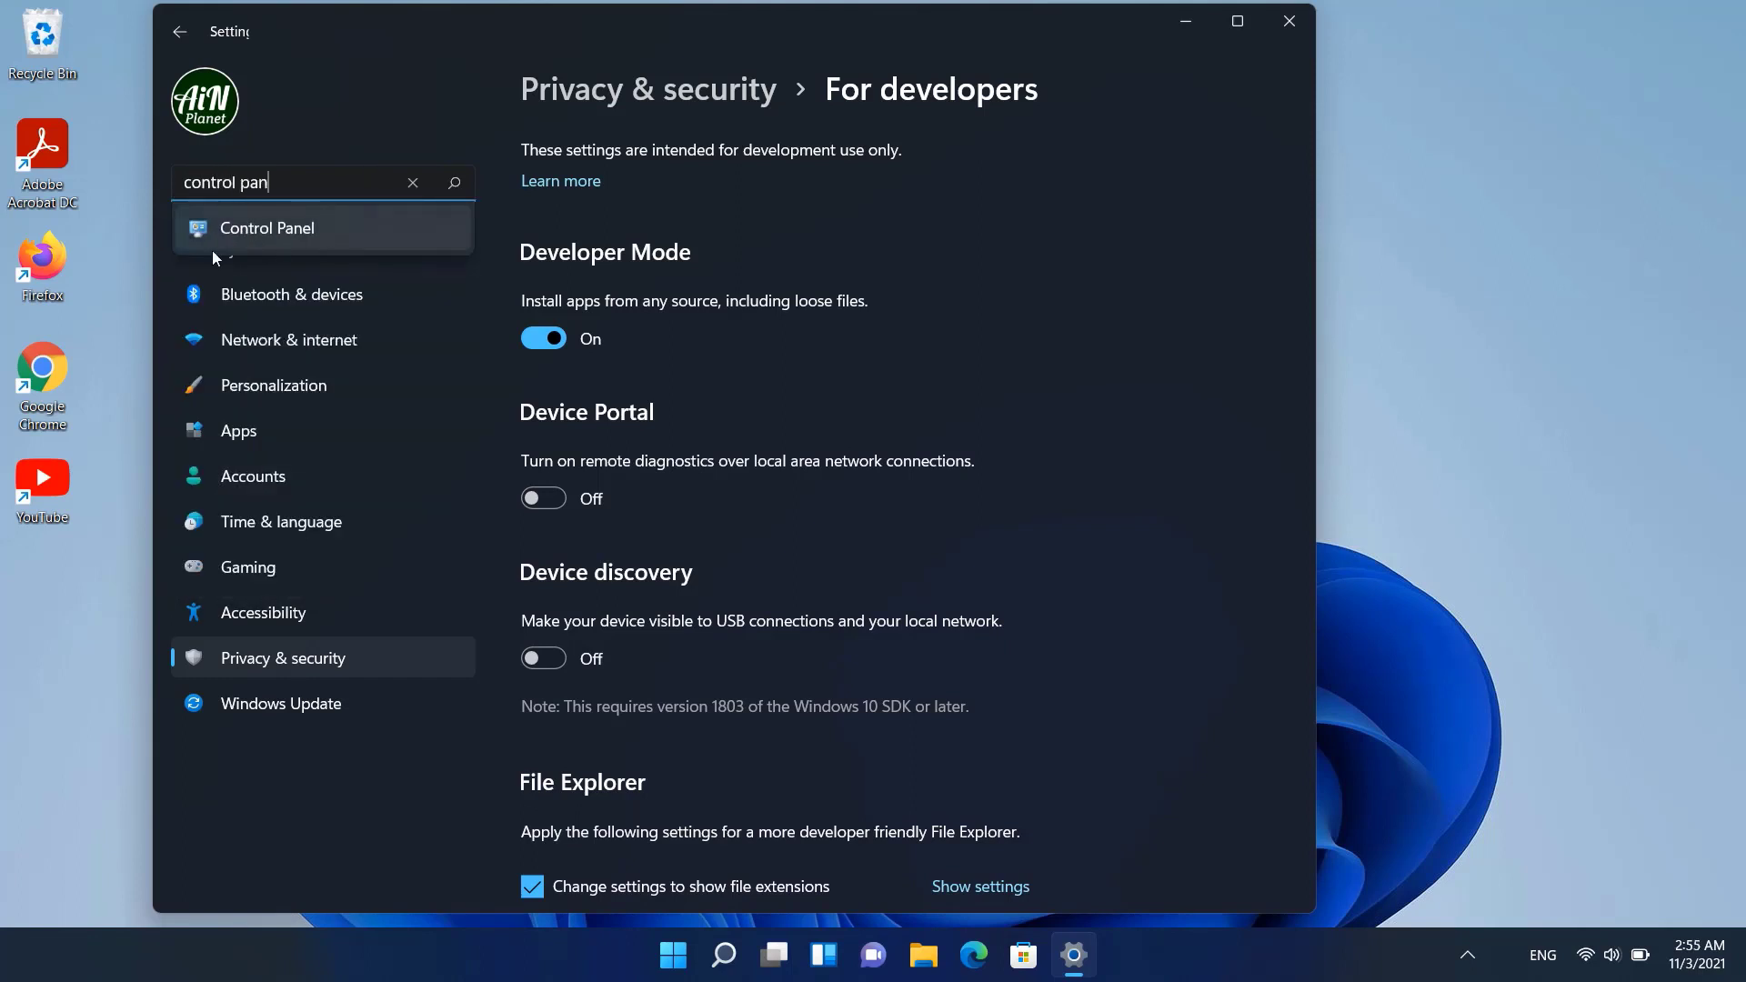
click(267, 229)
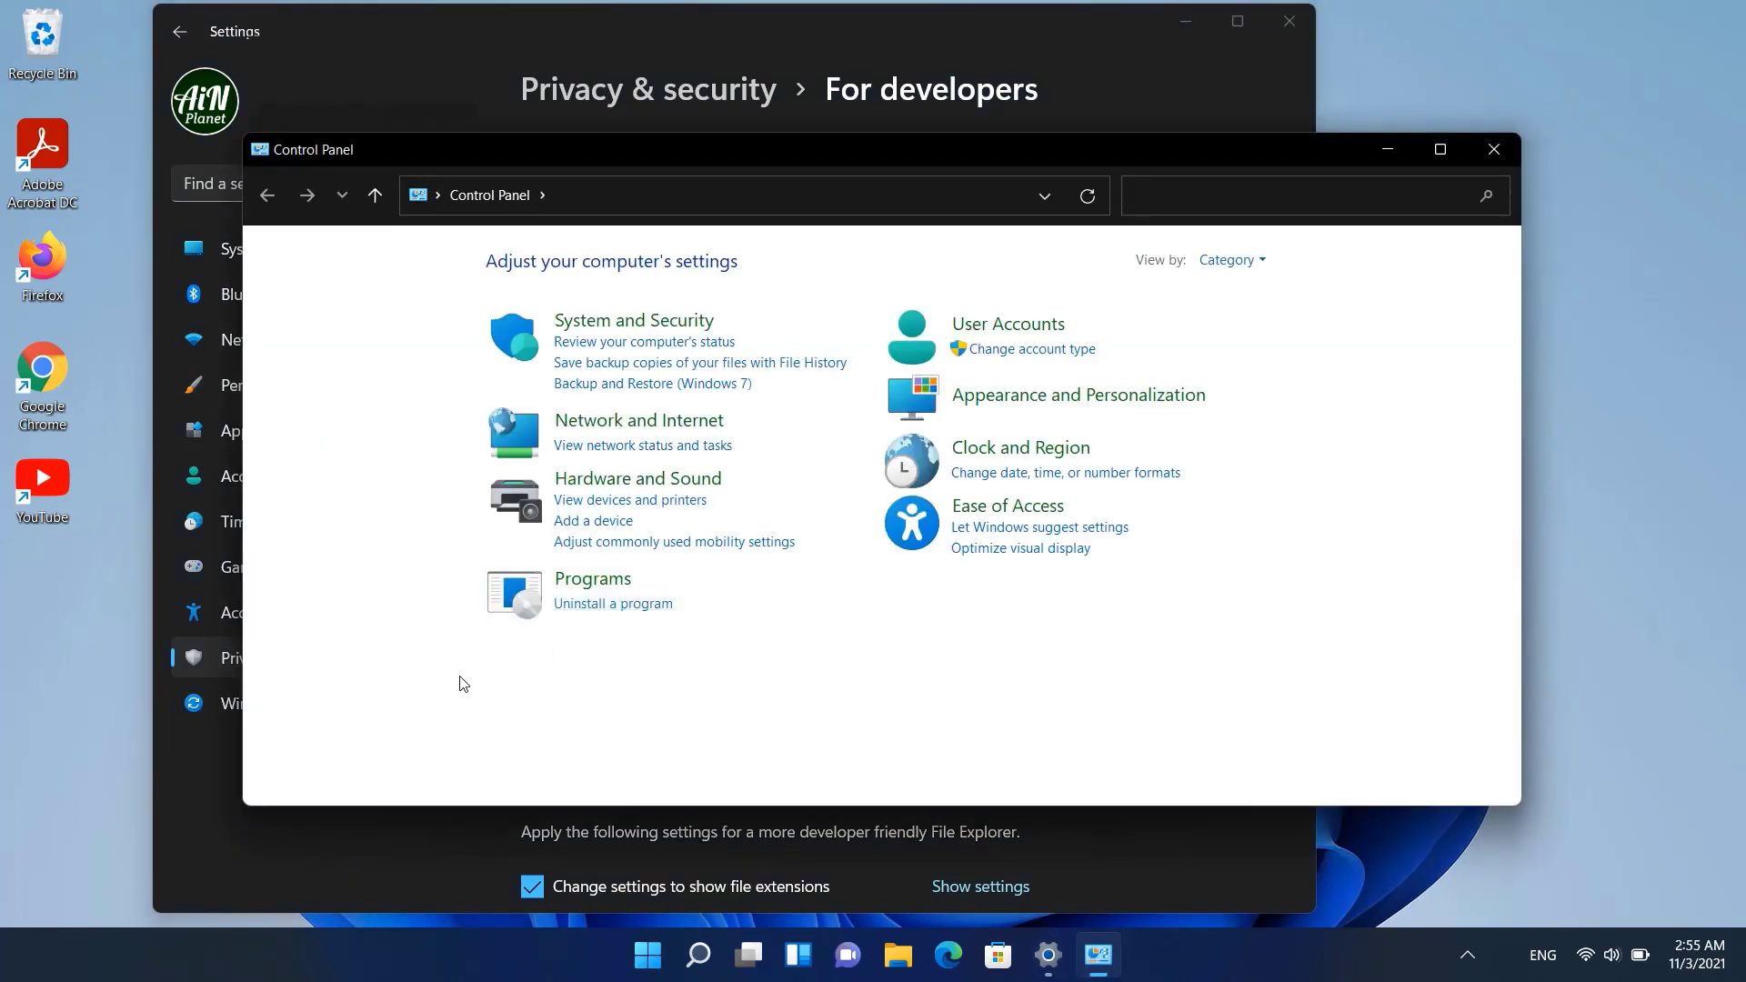
click(597, 581)
click(793, 287)
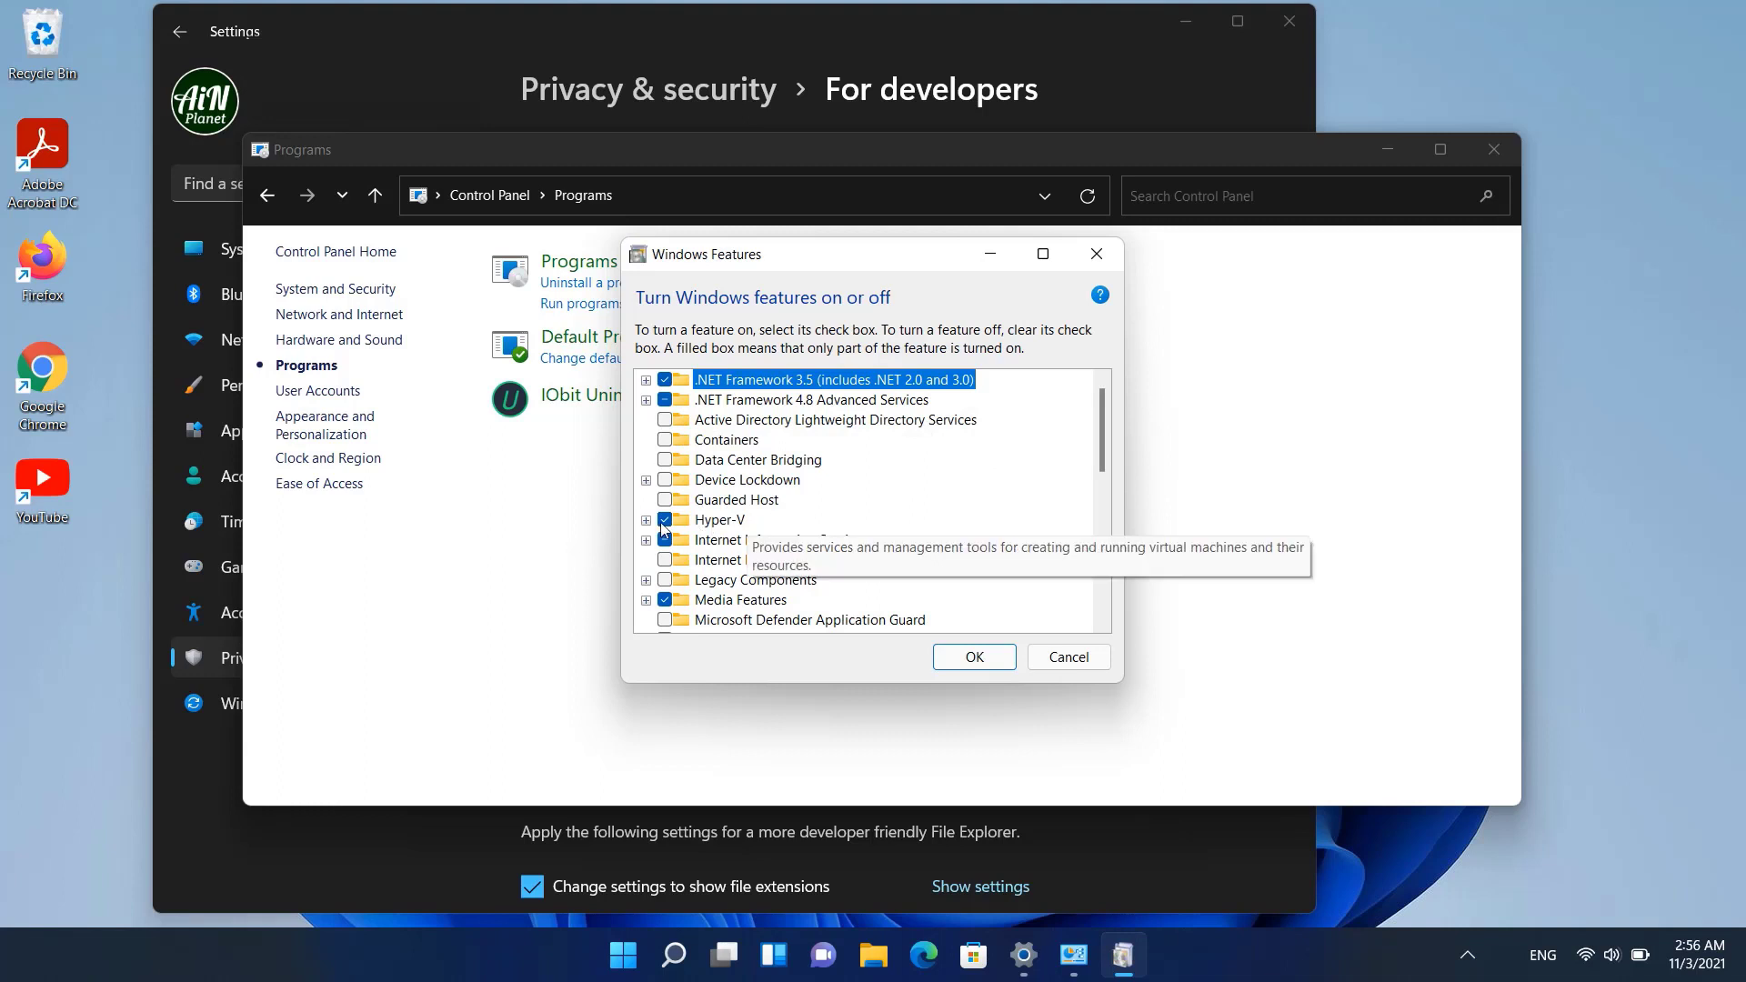
Check Hyper-V, Virtual Machine Platform and Windows Hypervisor Platform in the Windows features list, and close all open windows.
scroll(846, 512, down, 1)
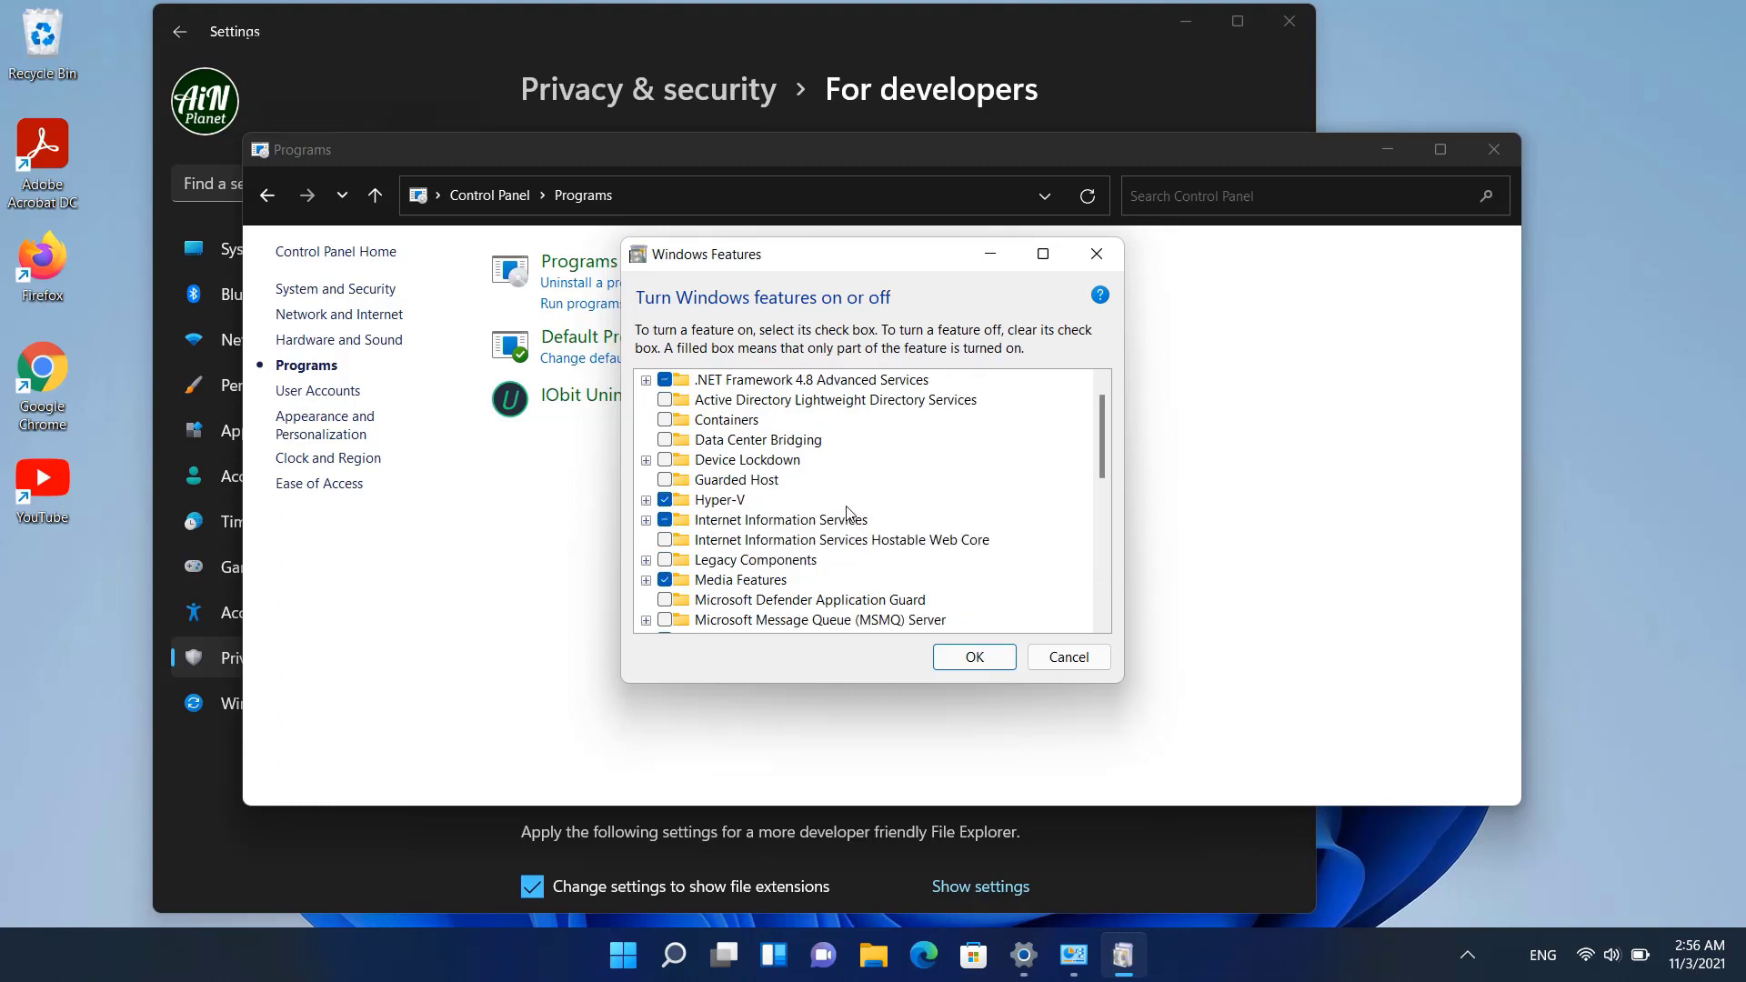
scroll(845, 511, down, 5)
scroll(858, 510, down, 2)
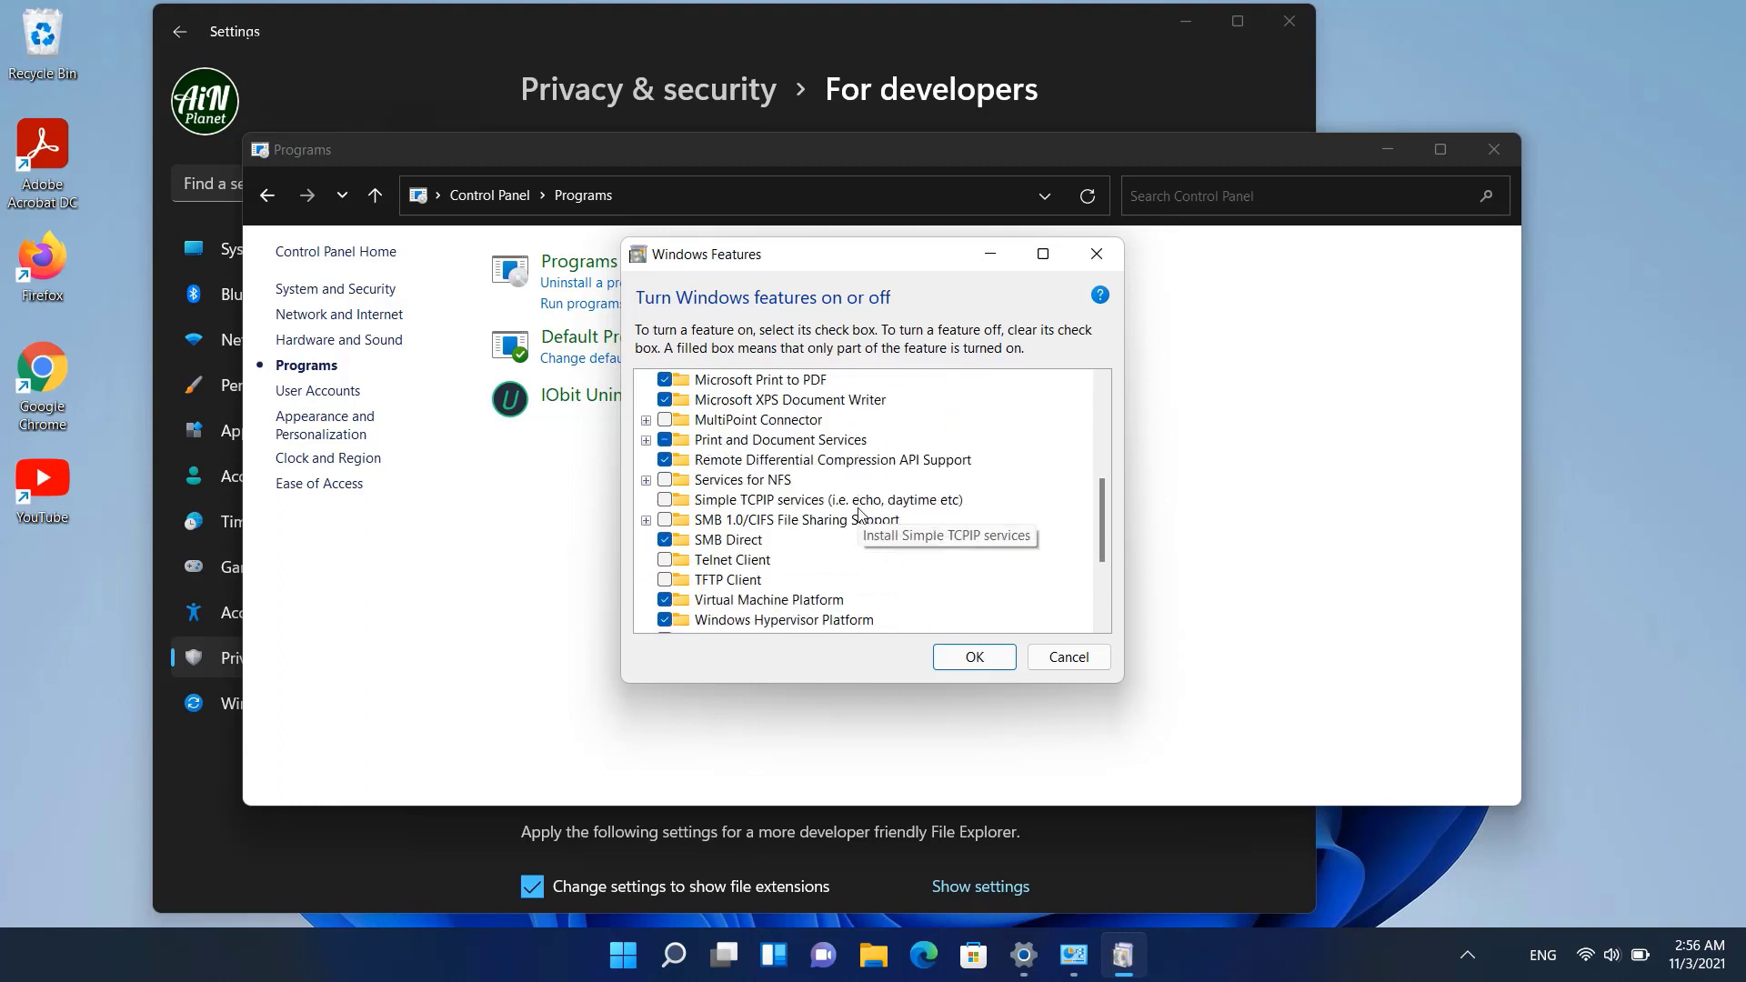
scroll(860, 510, down, 1)
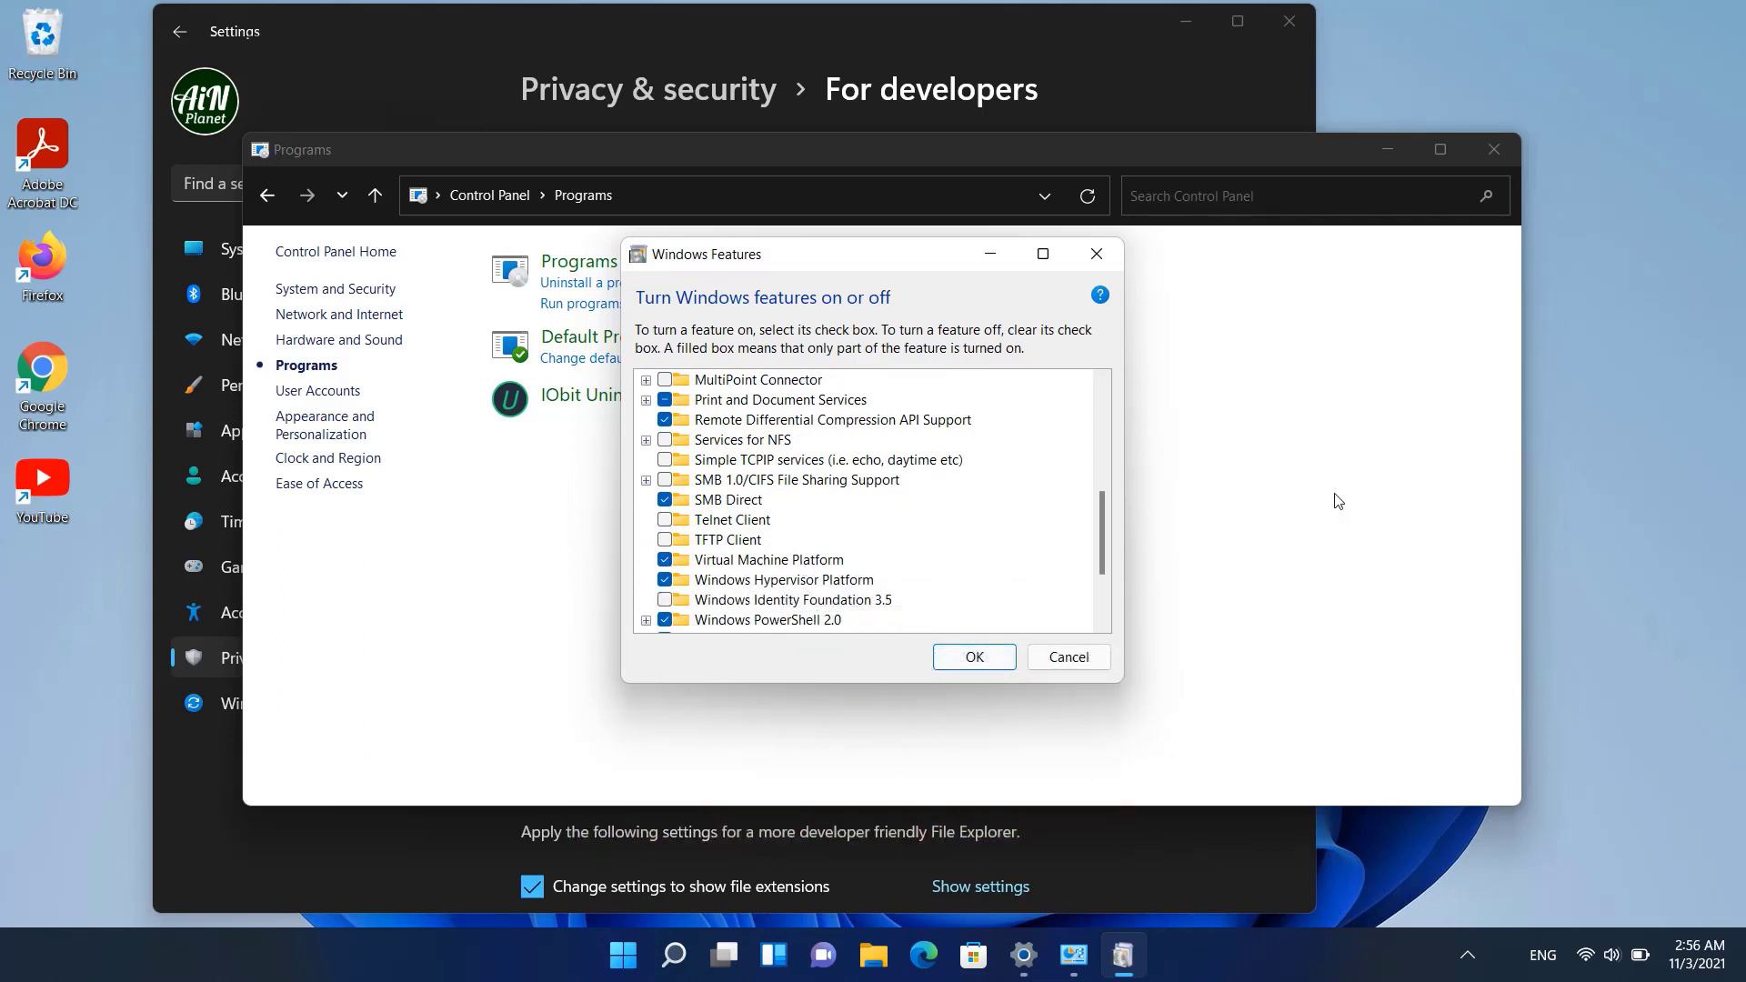
click(1095, 254)
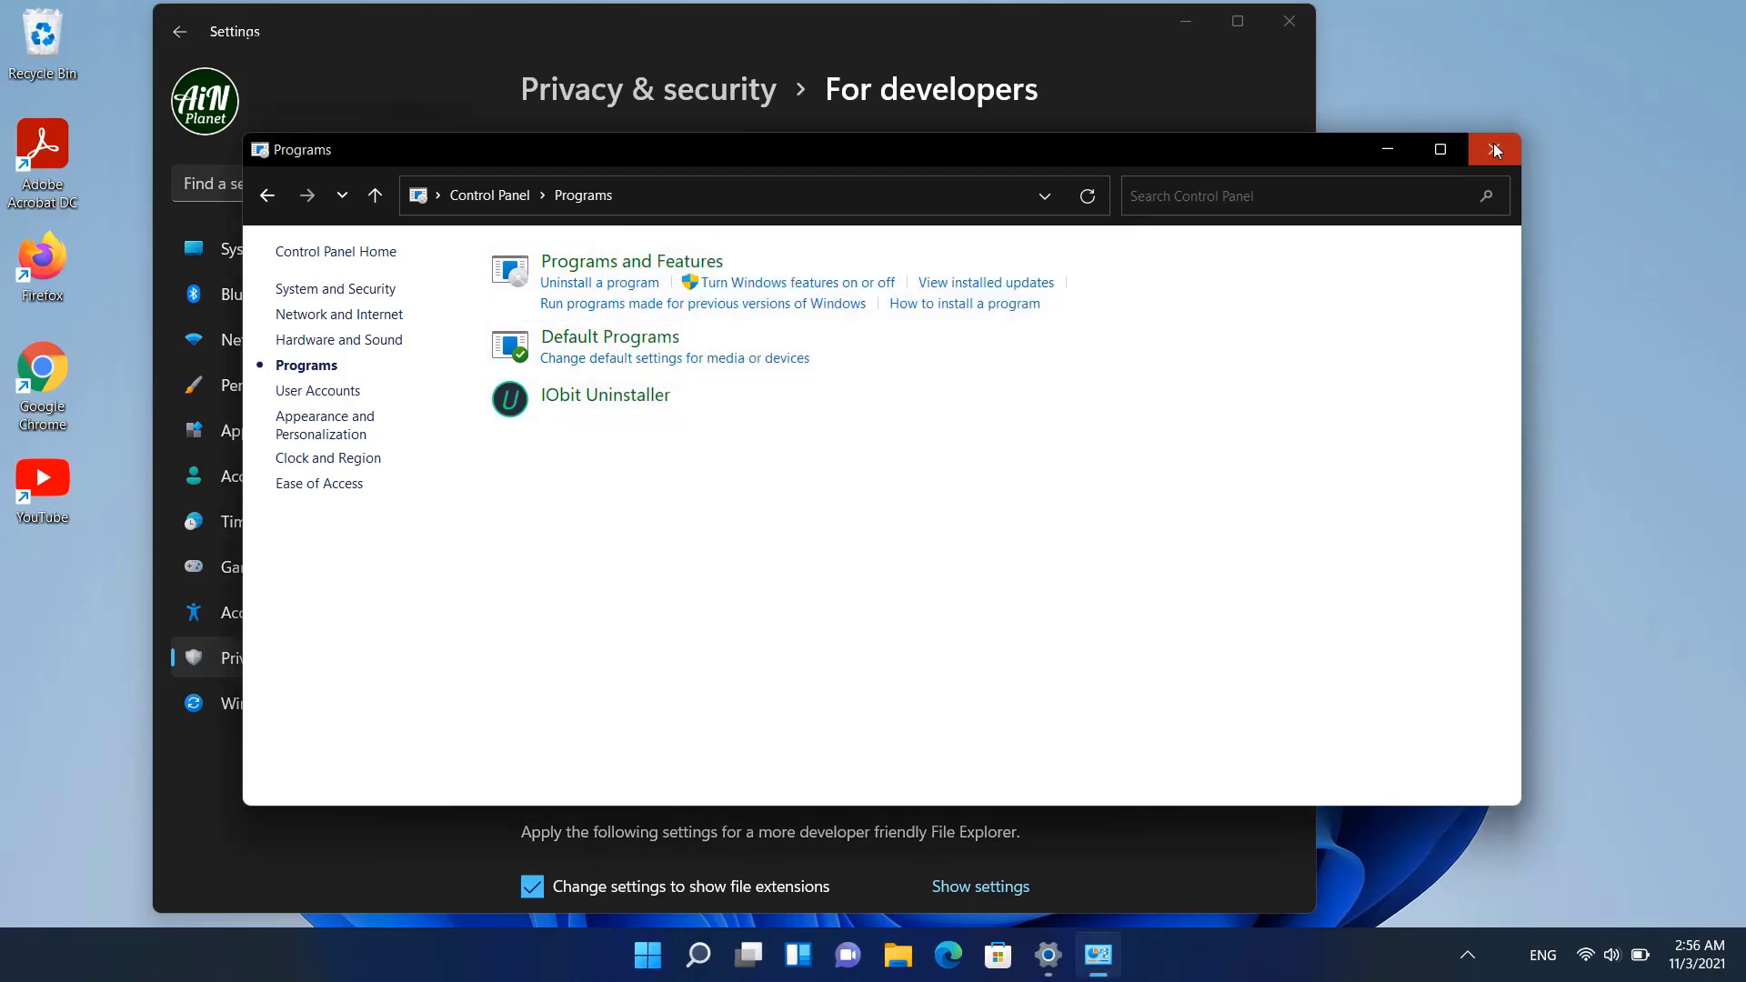
click(1493, 146)
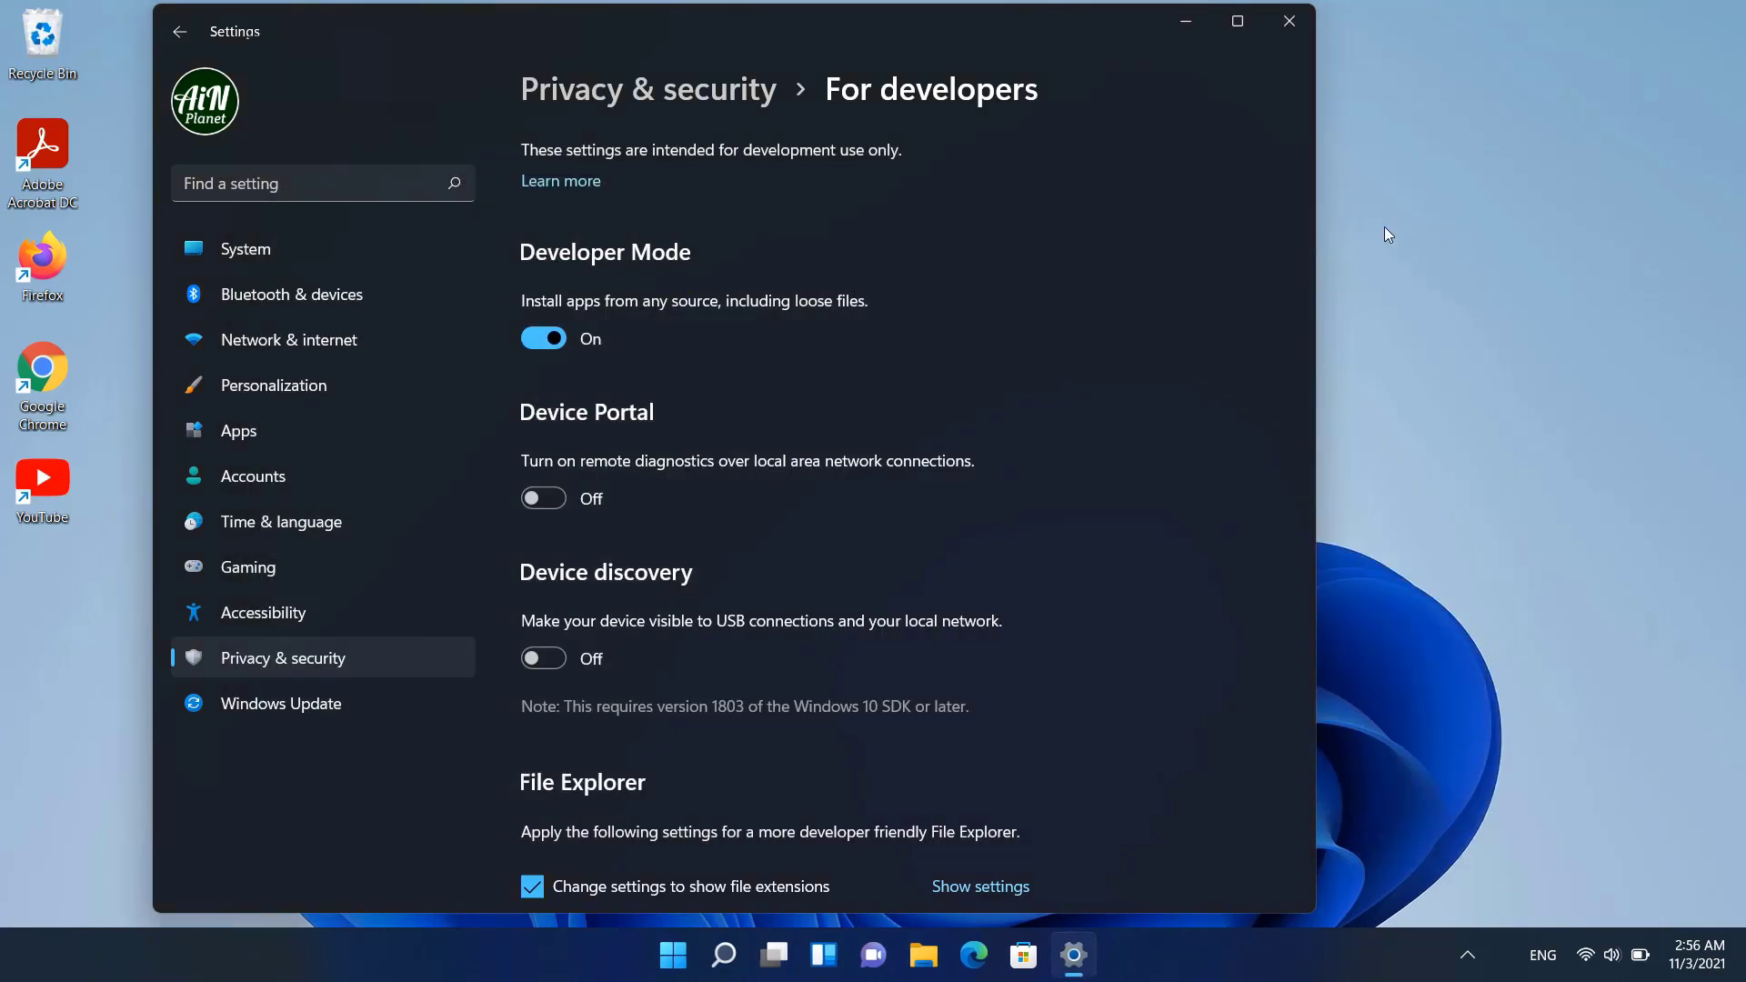
click(1291, 18)
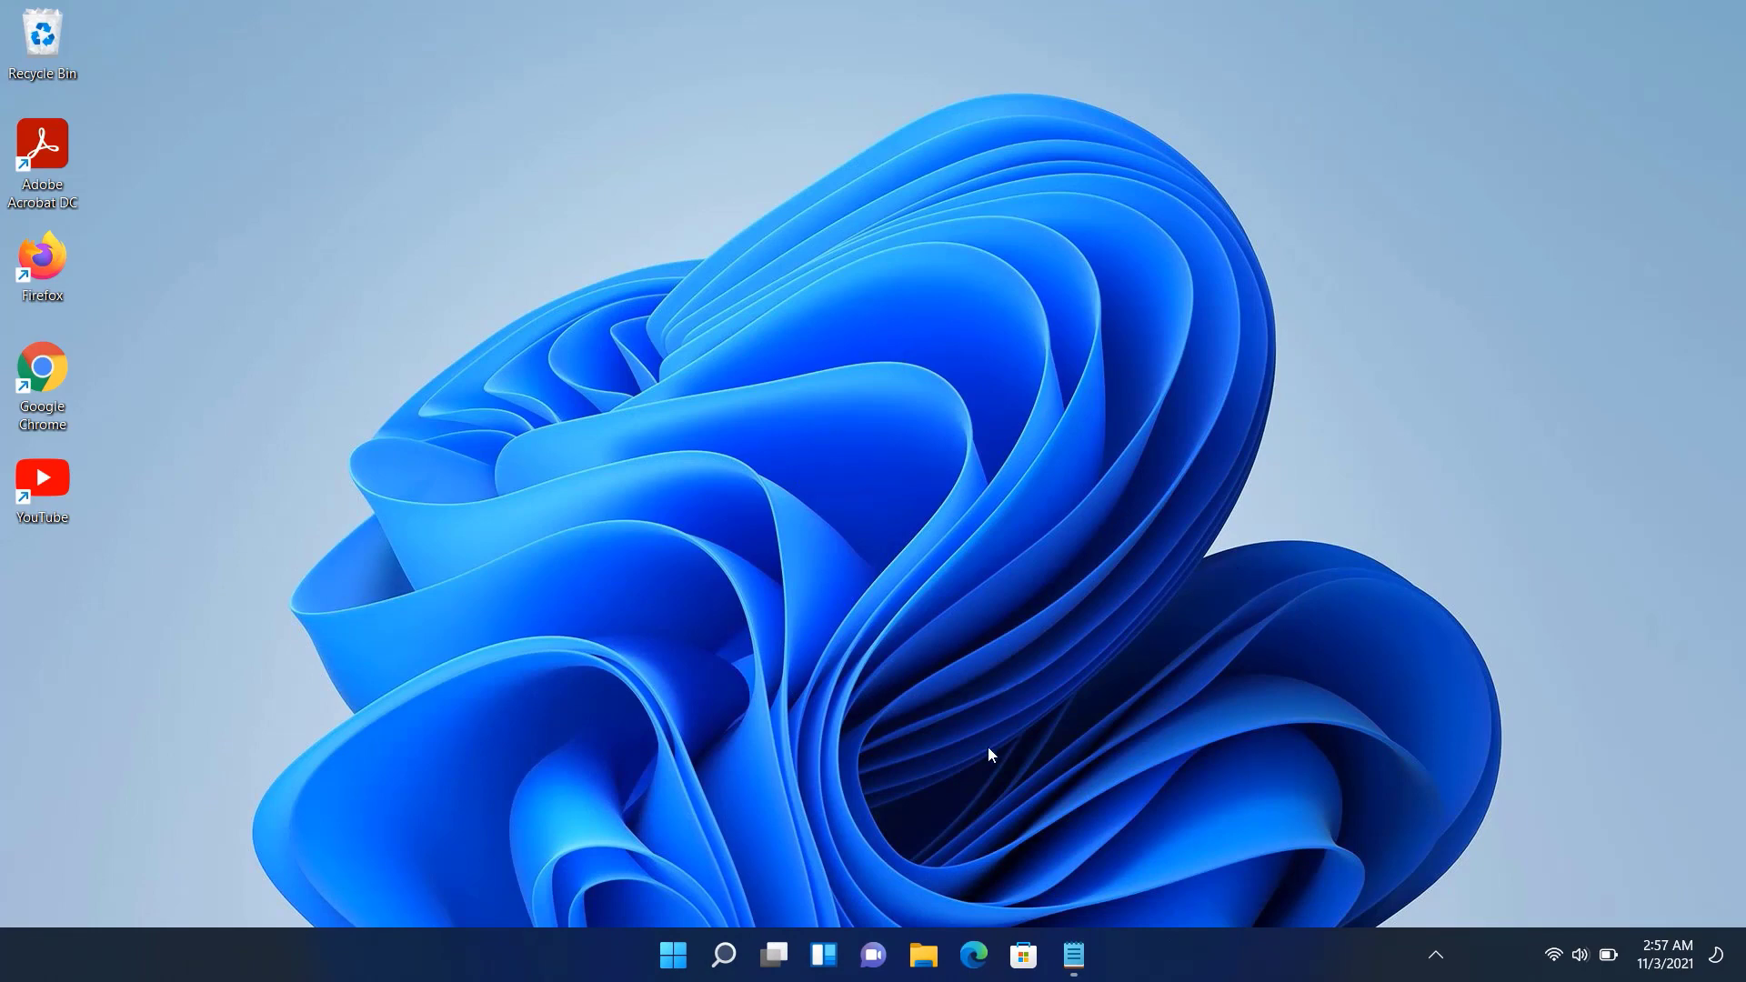
On New Volume (F:) in File Explorer, extract the platform-tools_r31.0.3-windows archive into a folder of the same name.
click(921, 962)
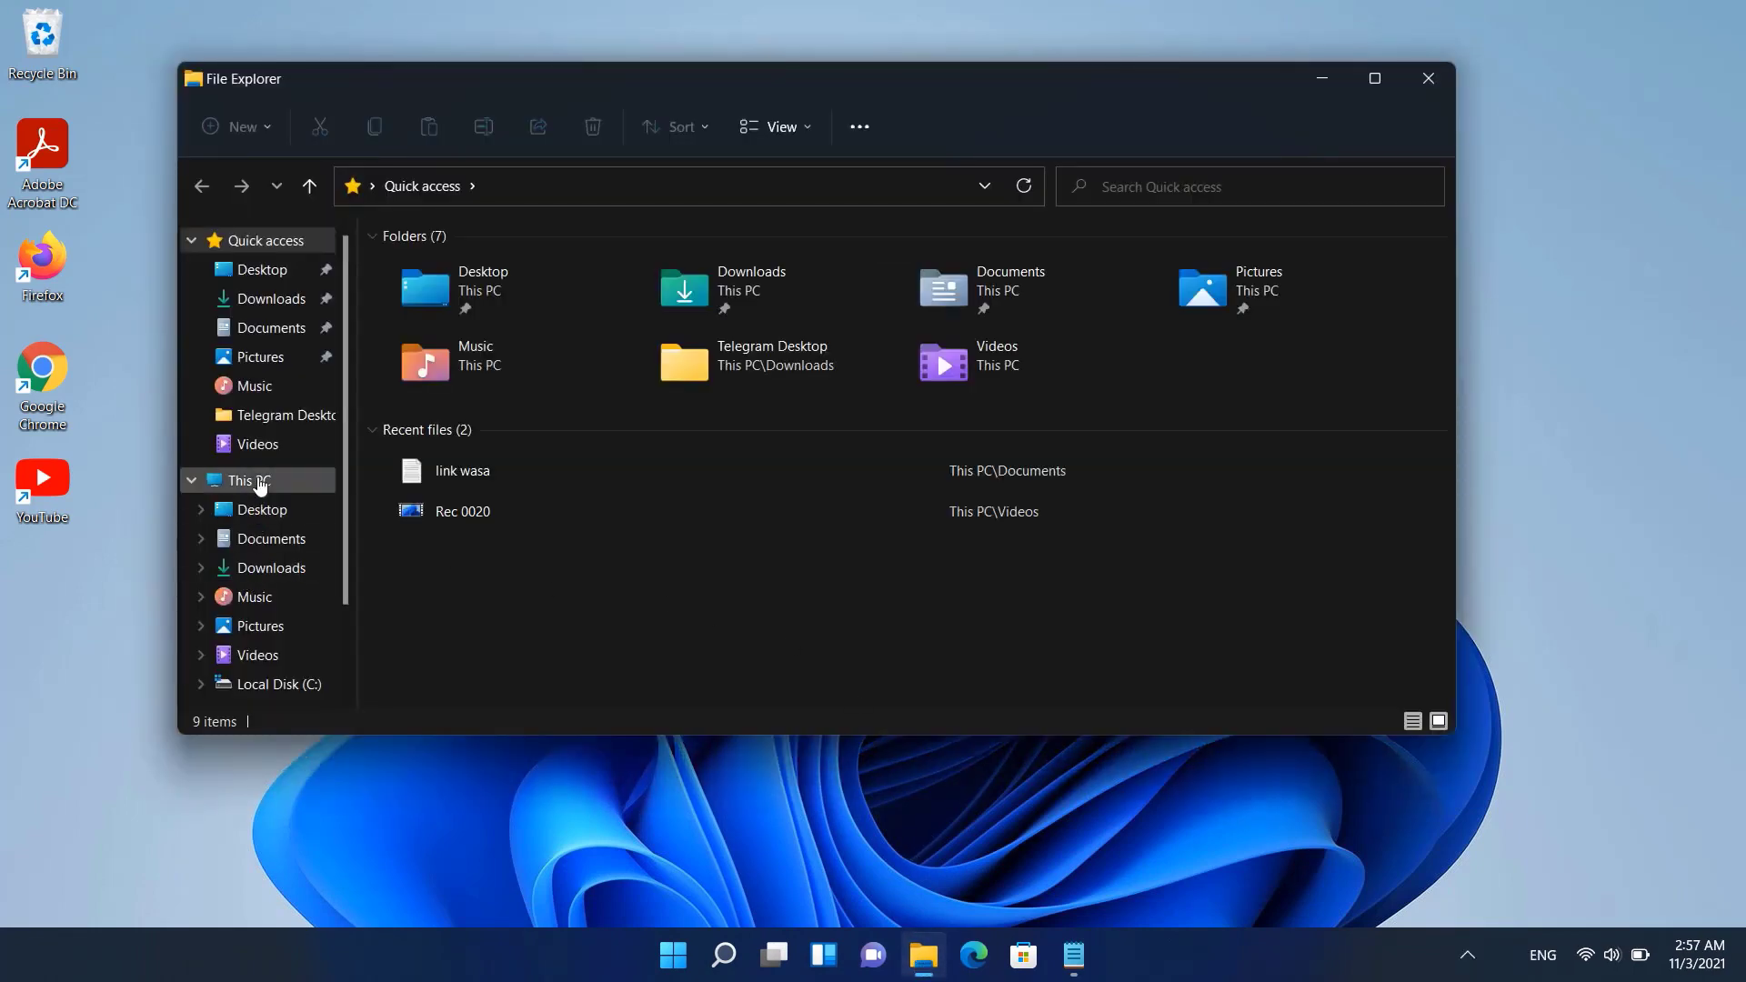
click(259, 481)
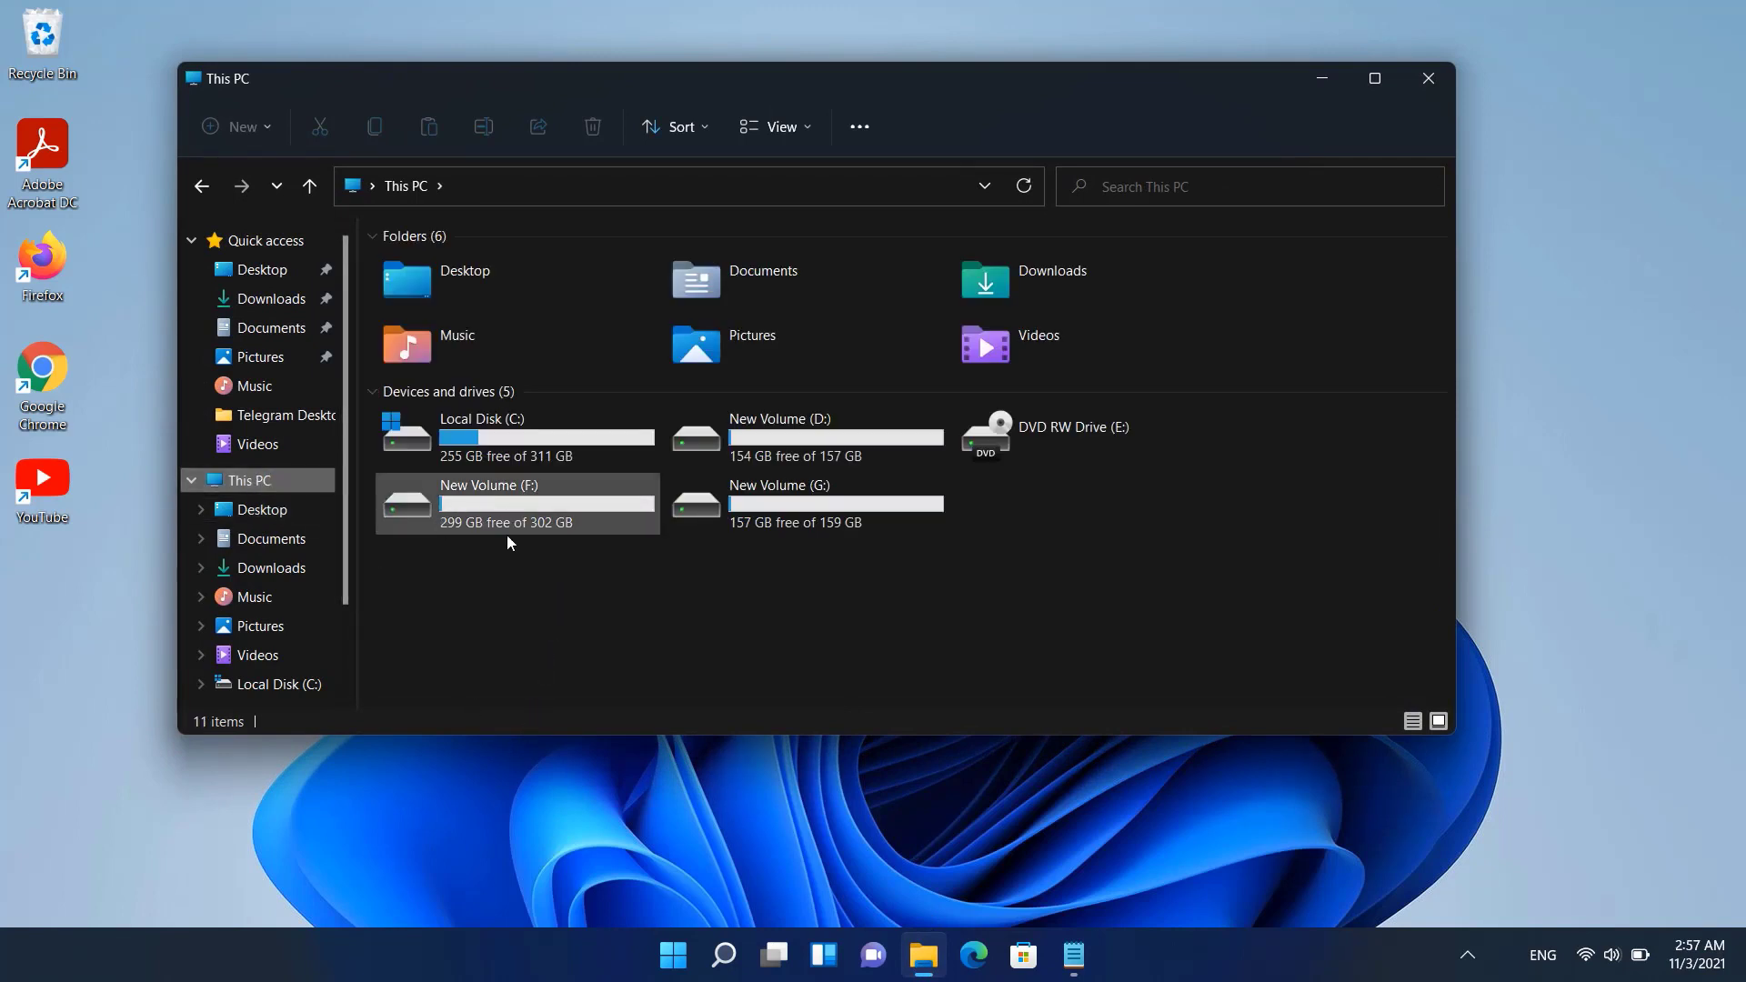
double_click(505, 507)
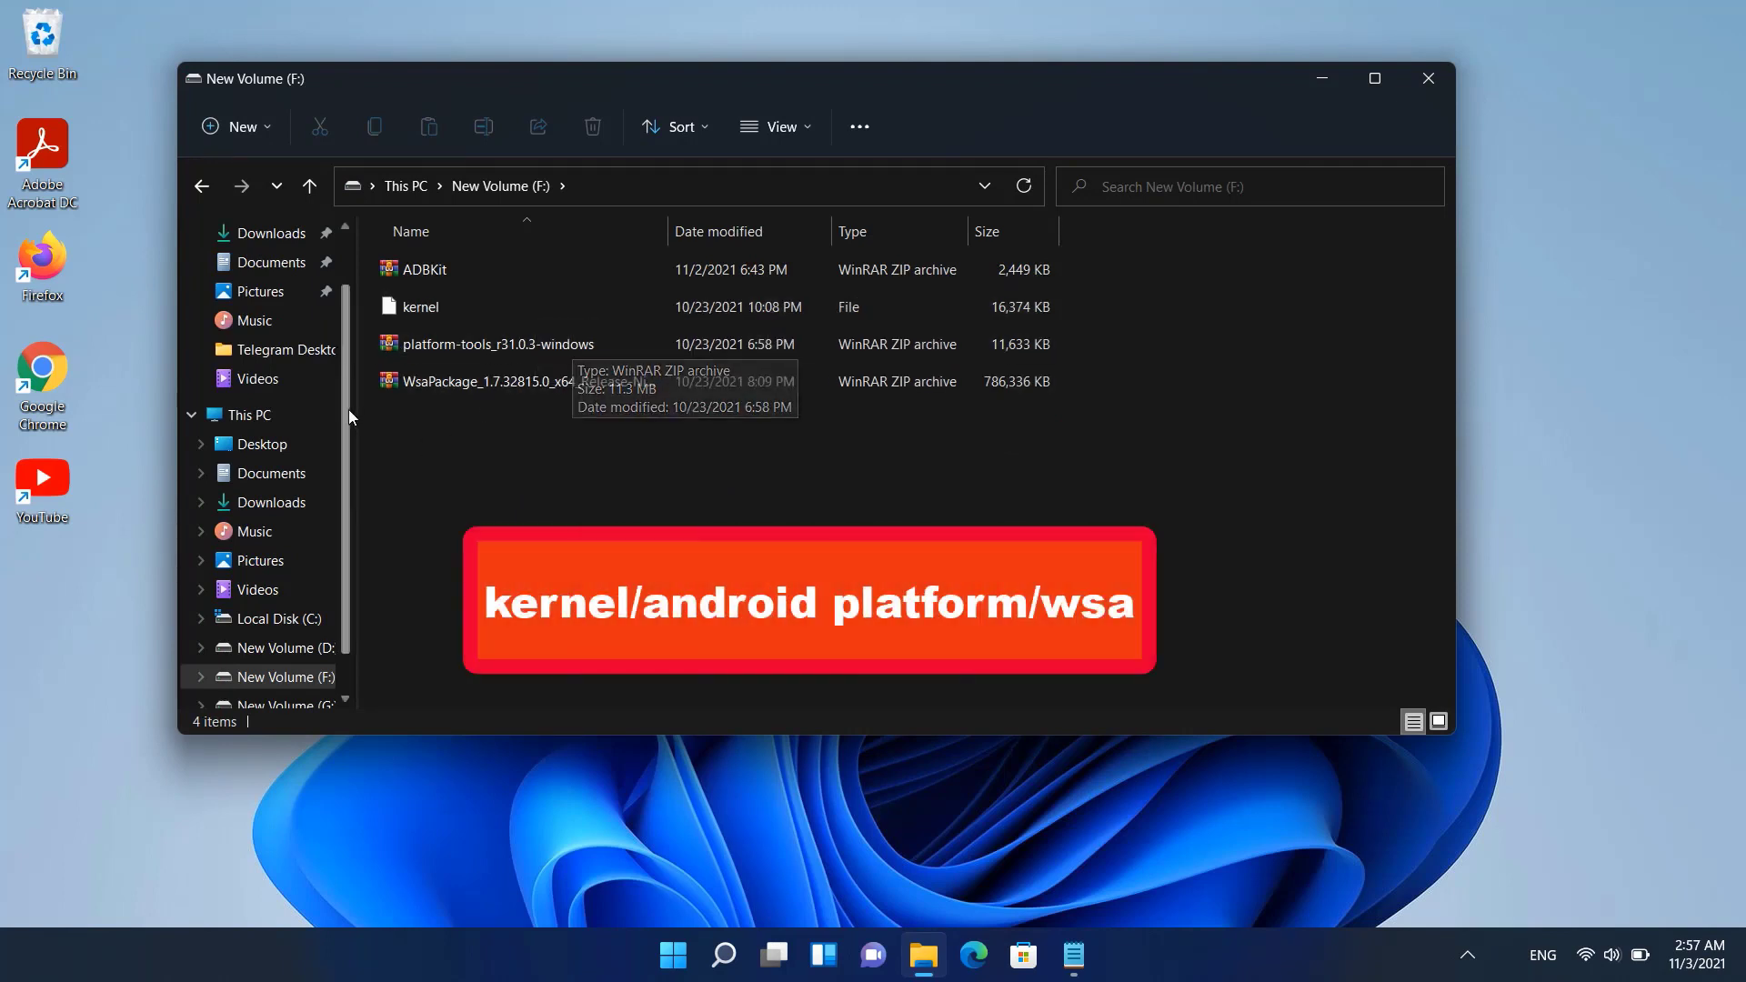
click(448, 342)
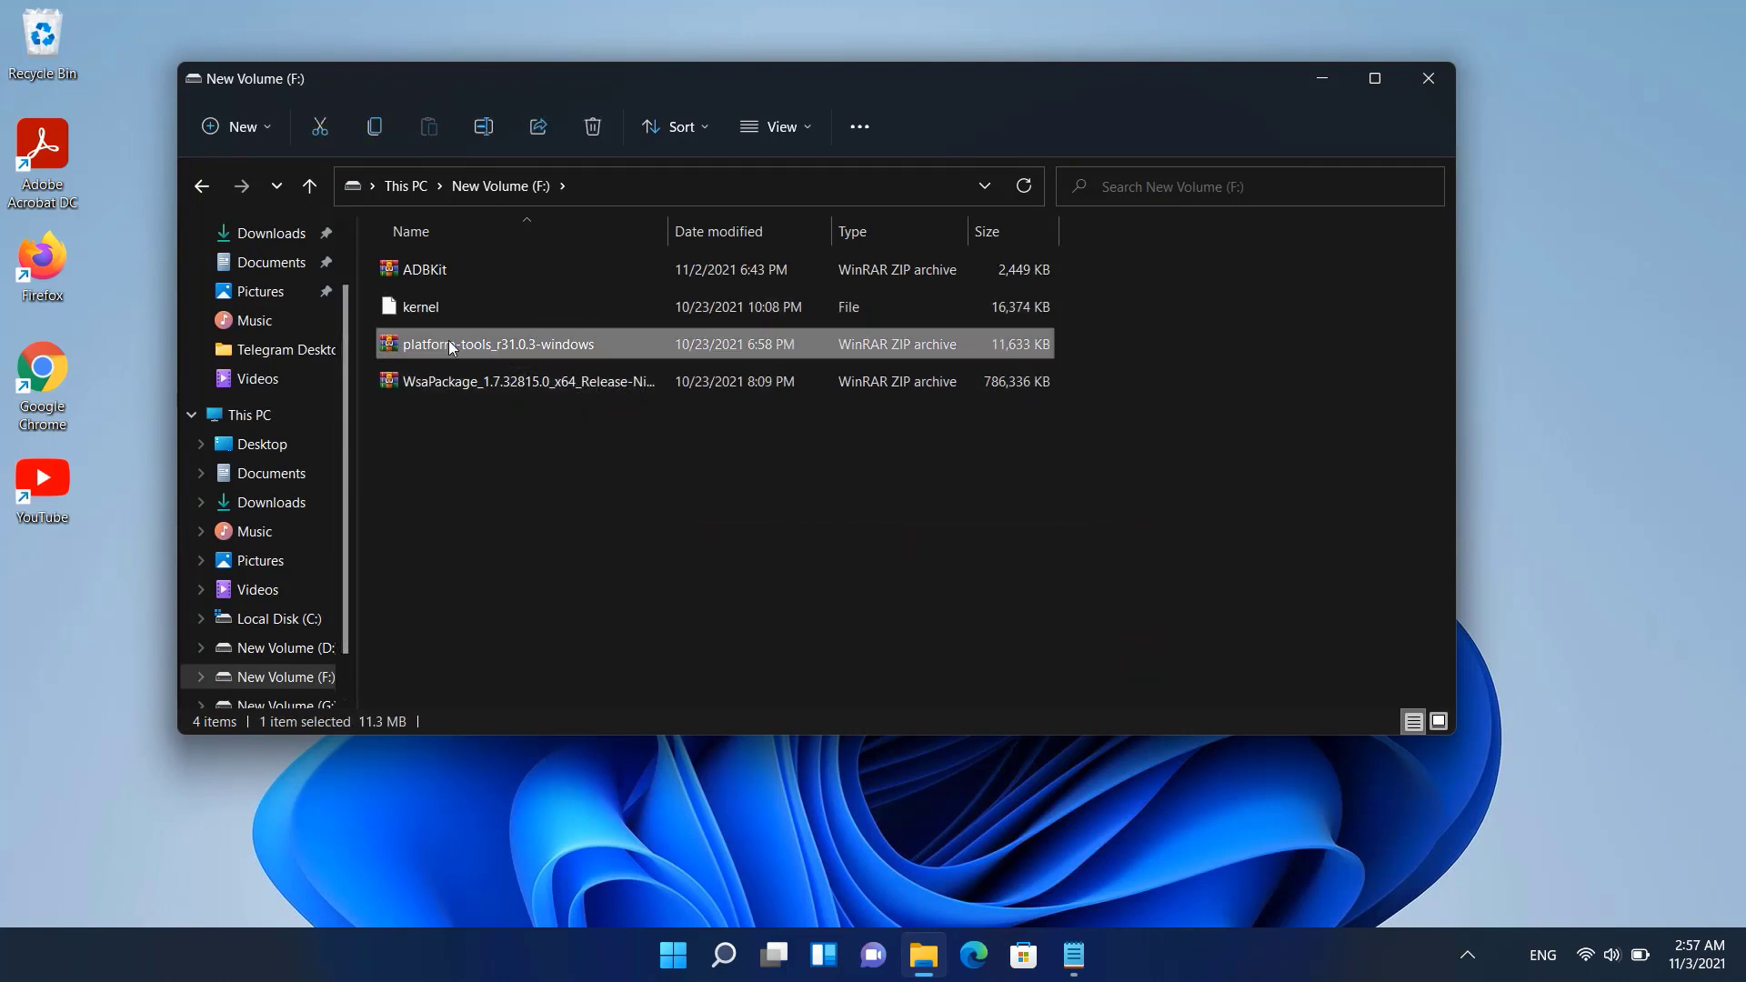
right_click(456, 340)
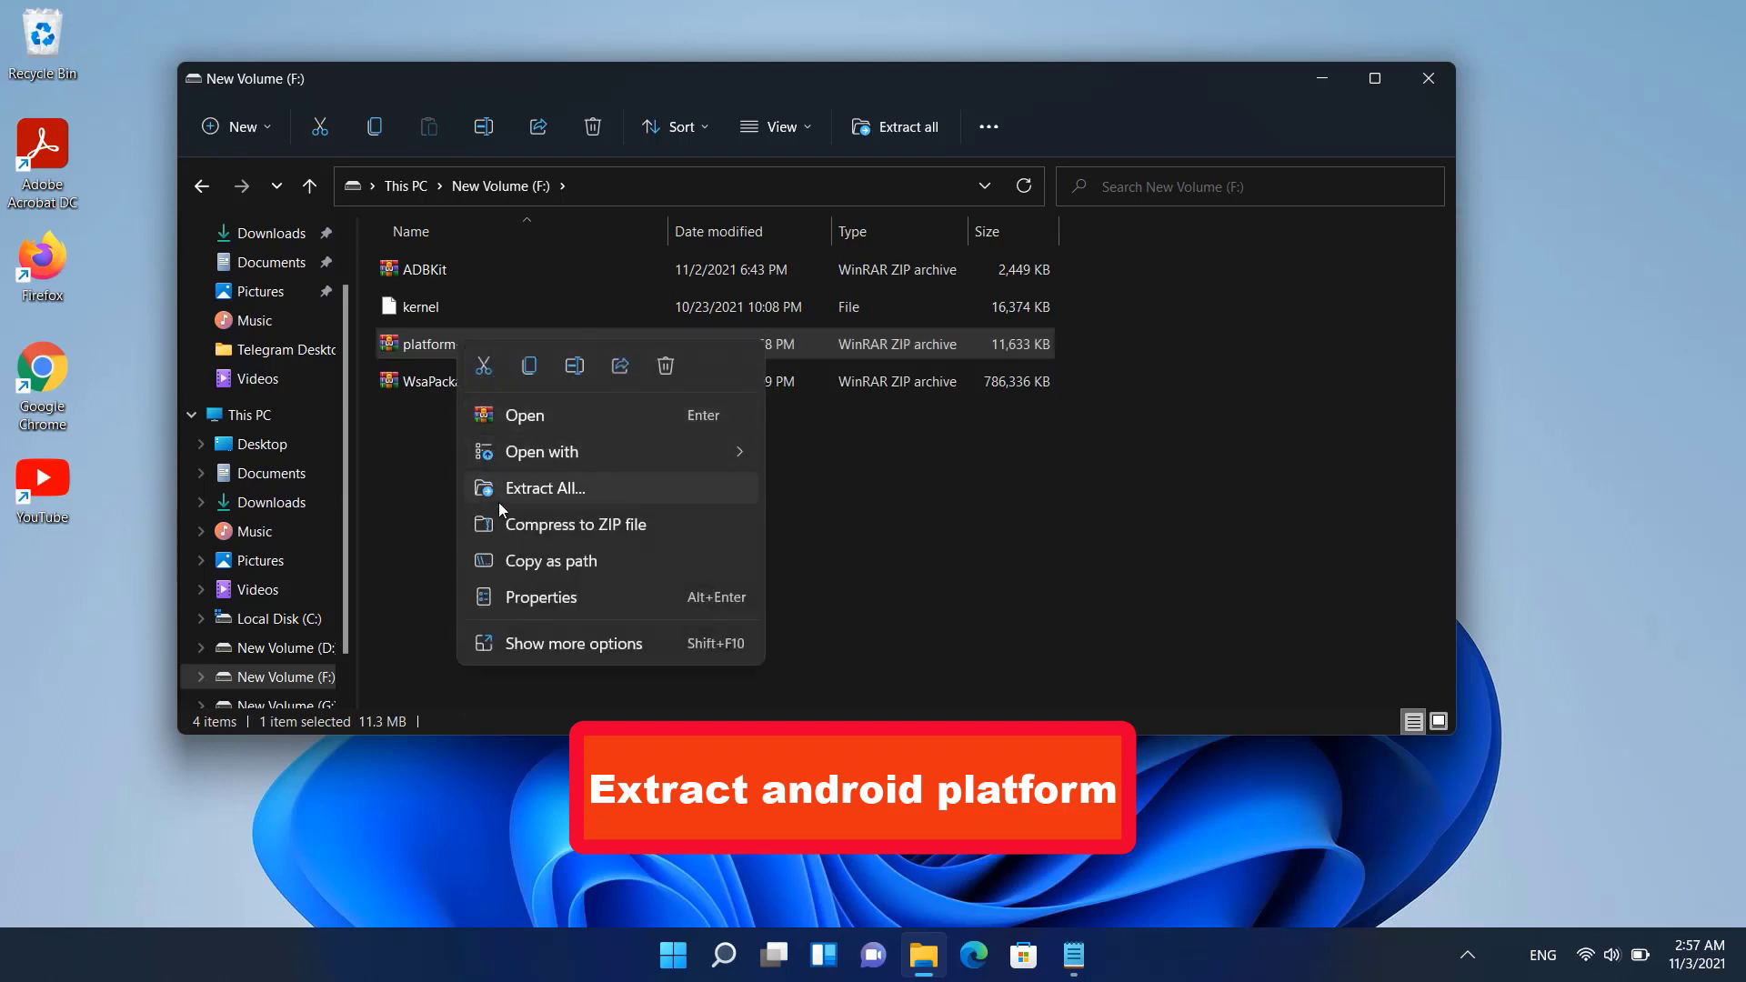
click(523, 644)
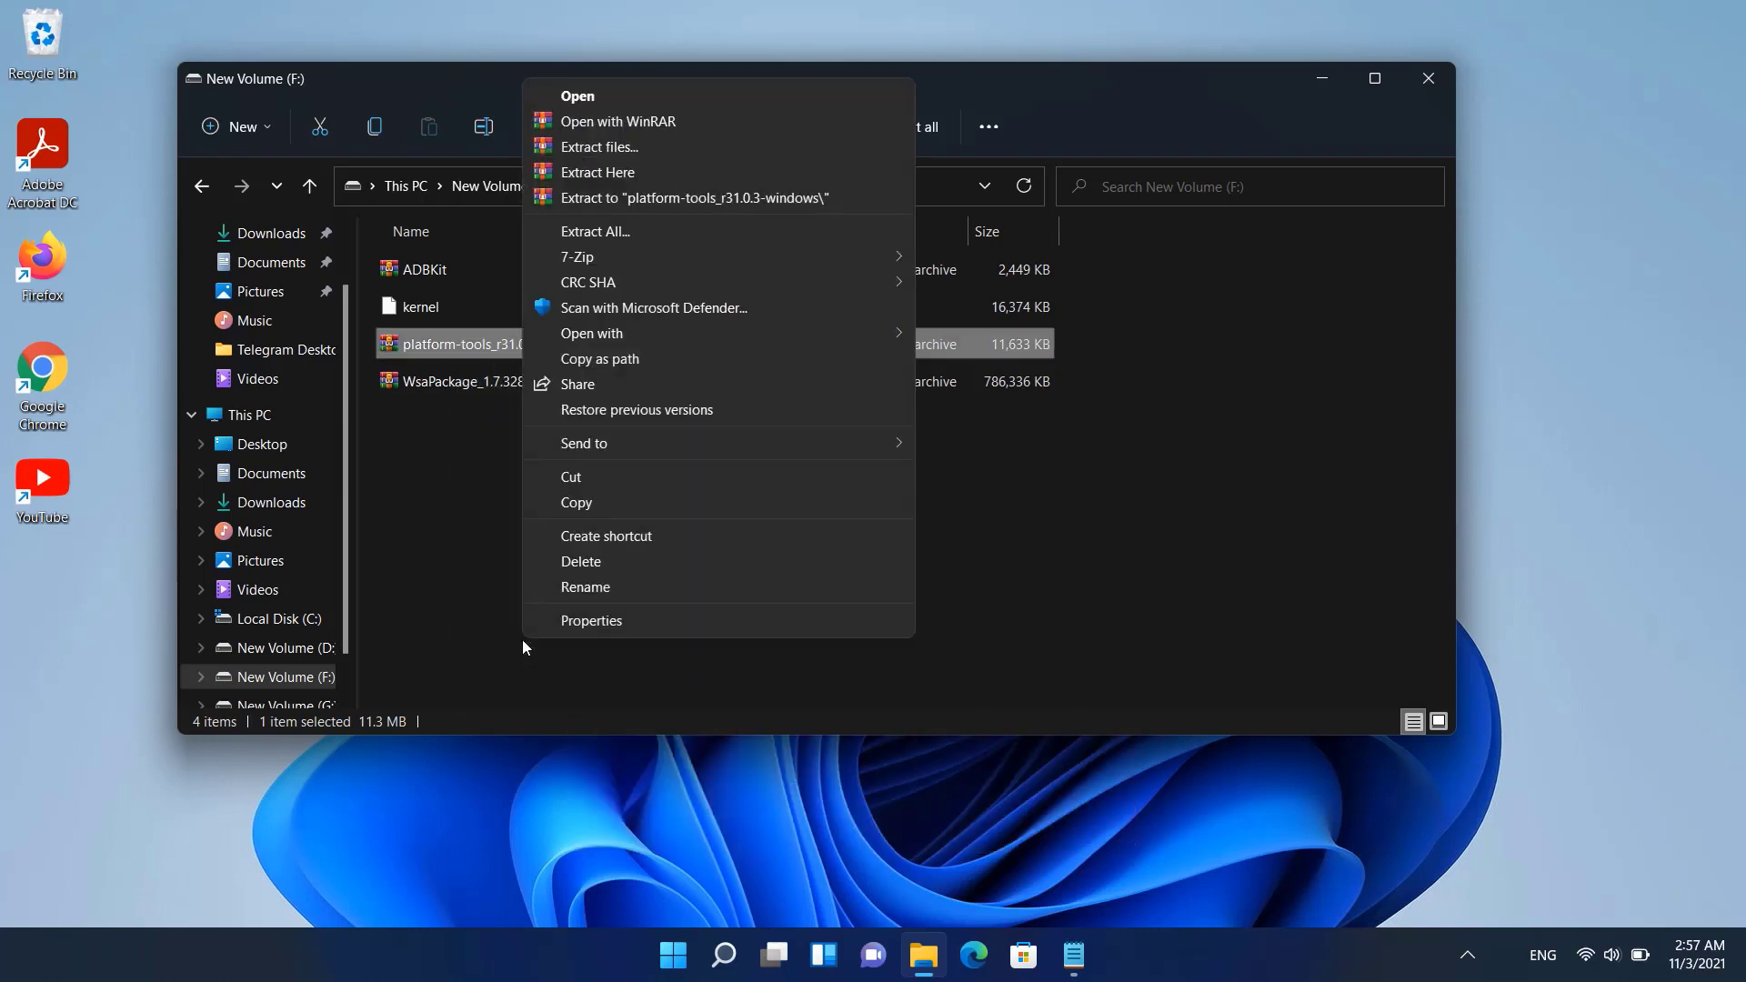
click(662, 199)
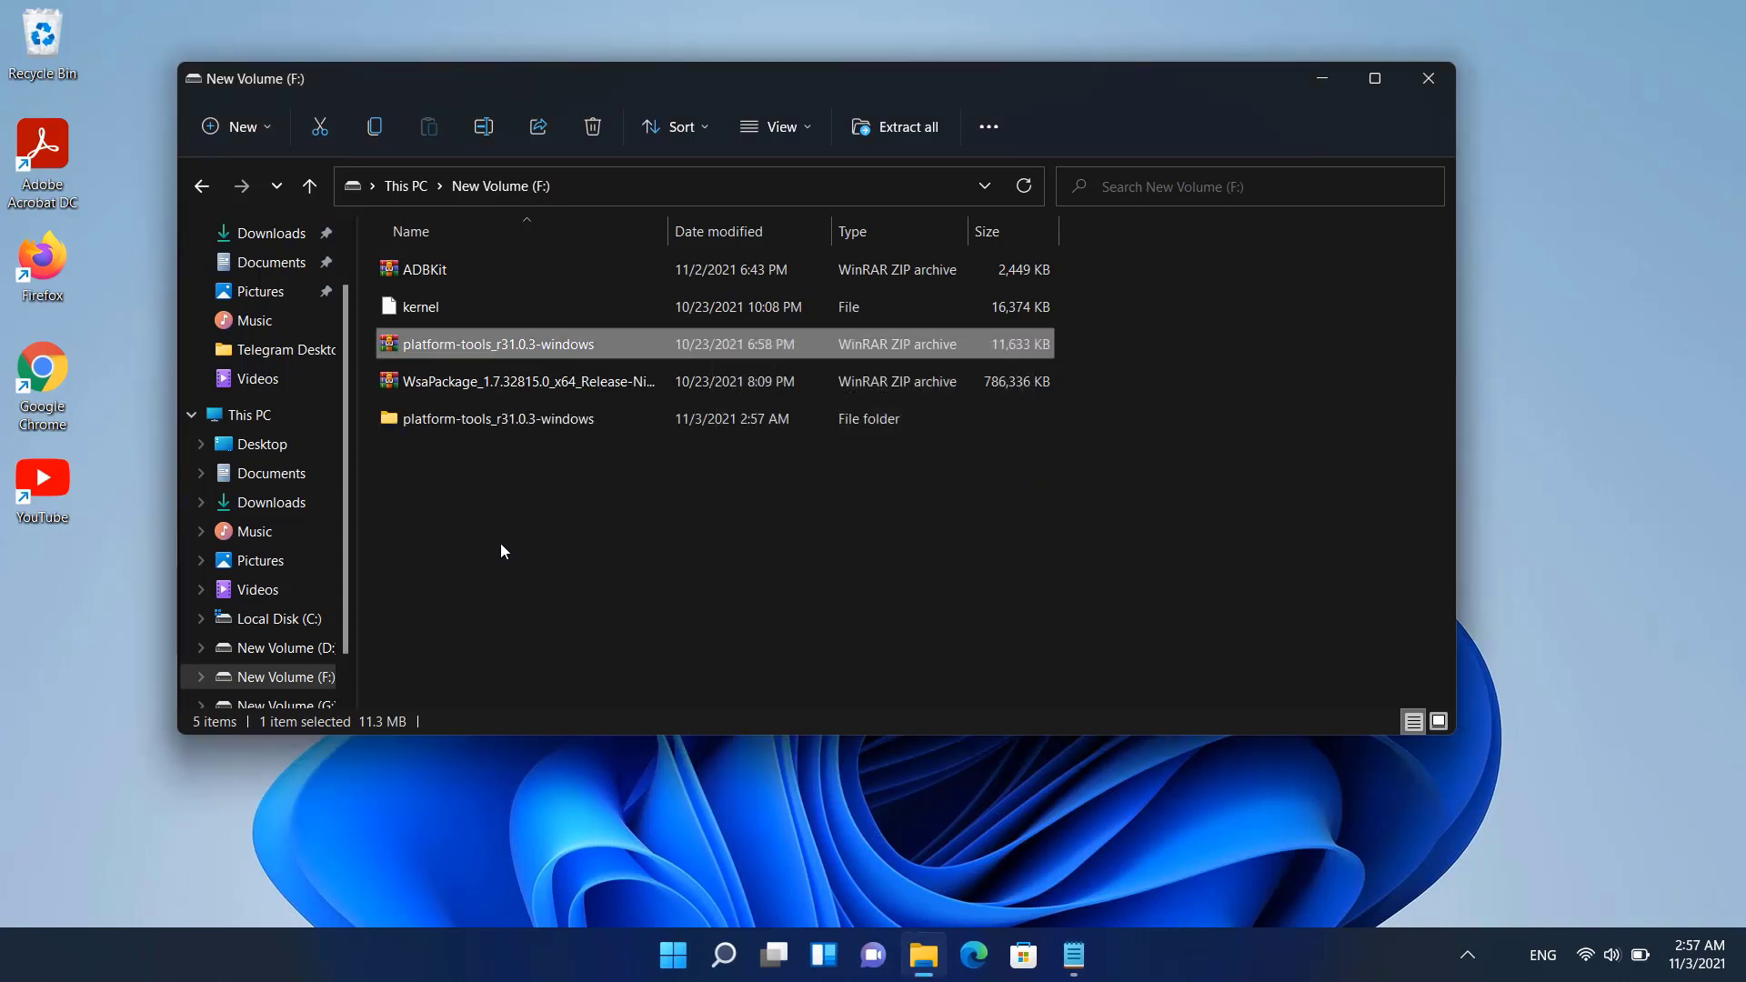
Copy the platform-tools folder from inside the extracted platform-tools_r31.0.3-windows folder.
click(482, 420)
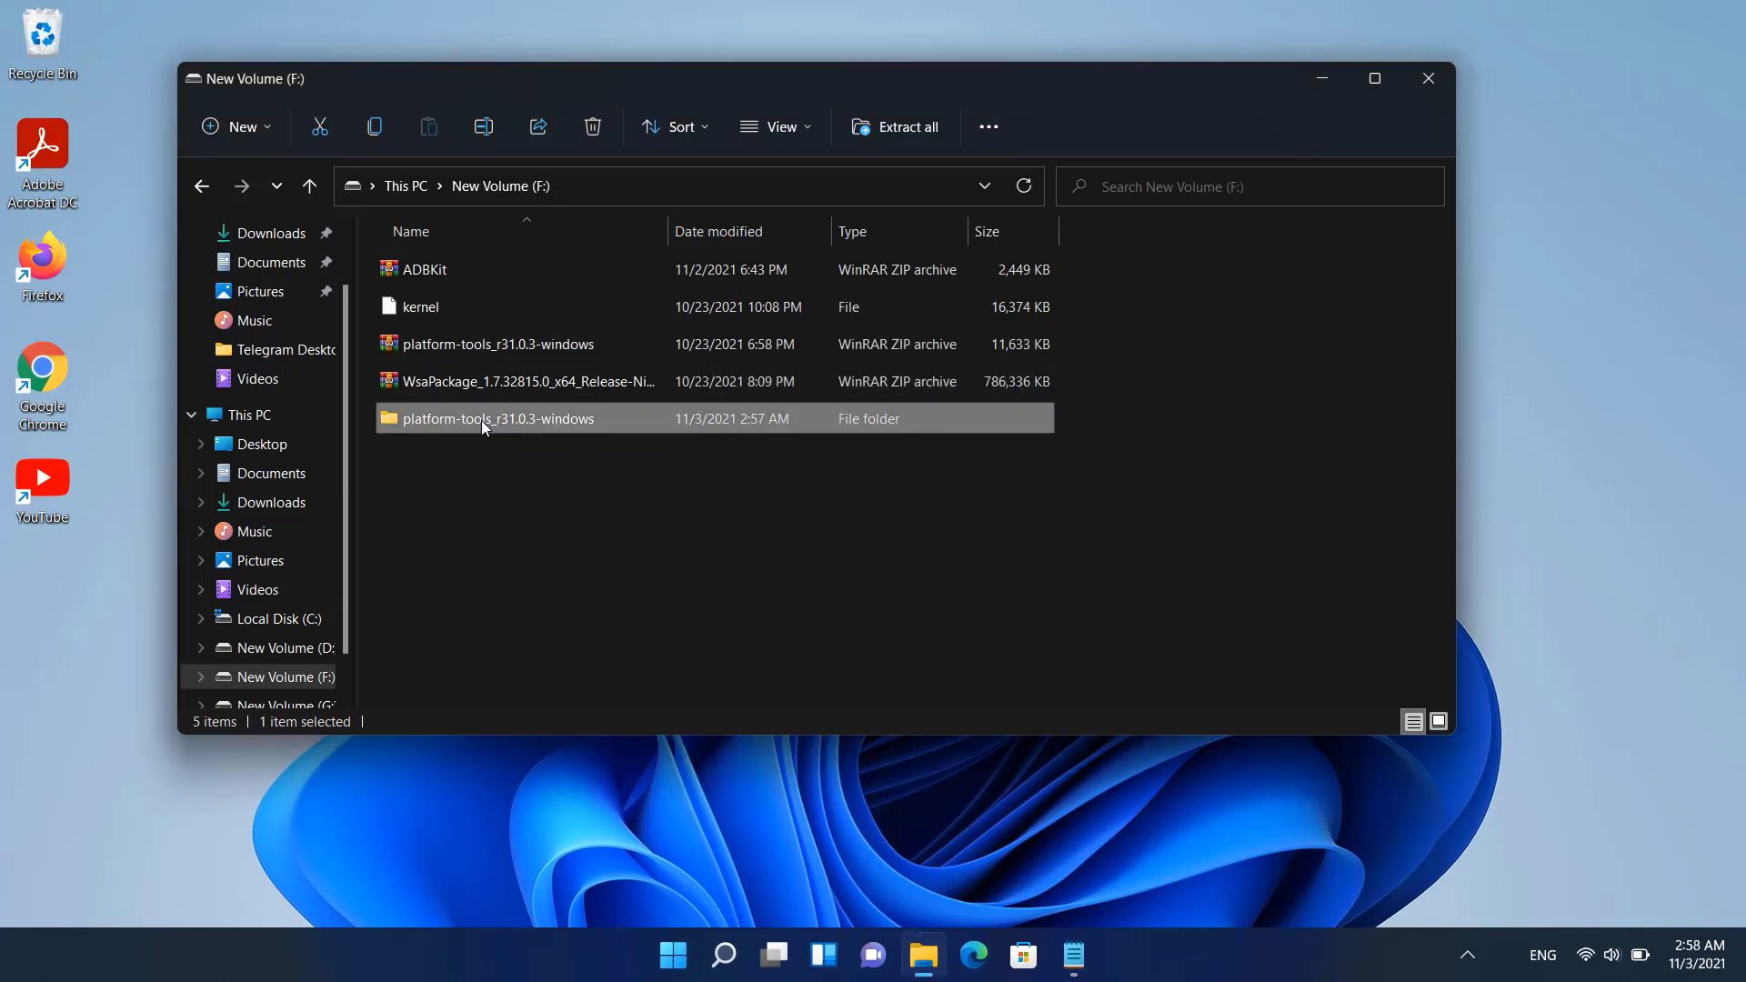
double_click(482, 422)
click(466, 271)
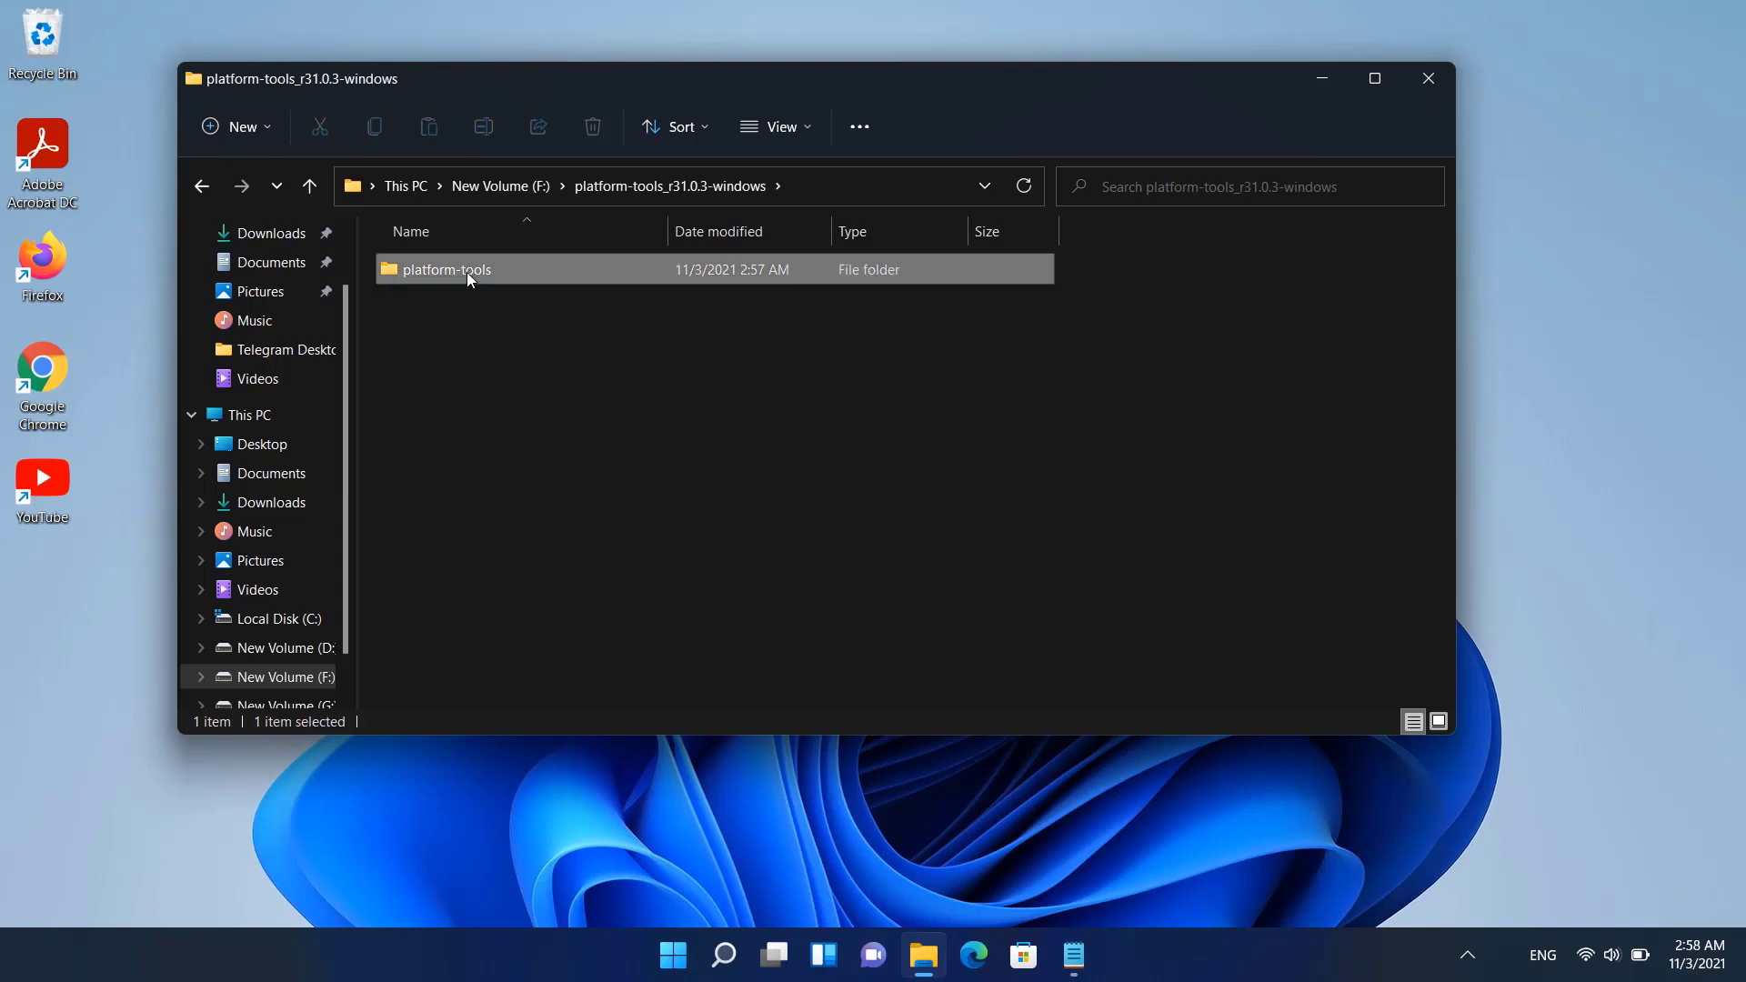
right_click(507, 271)
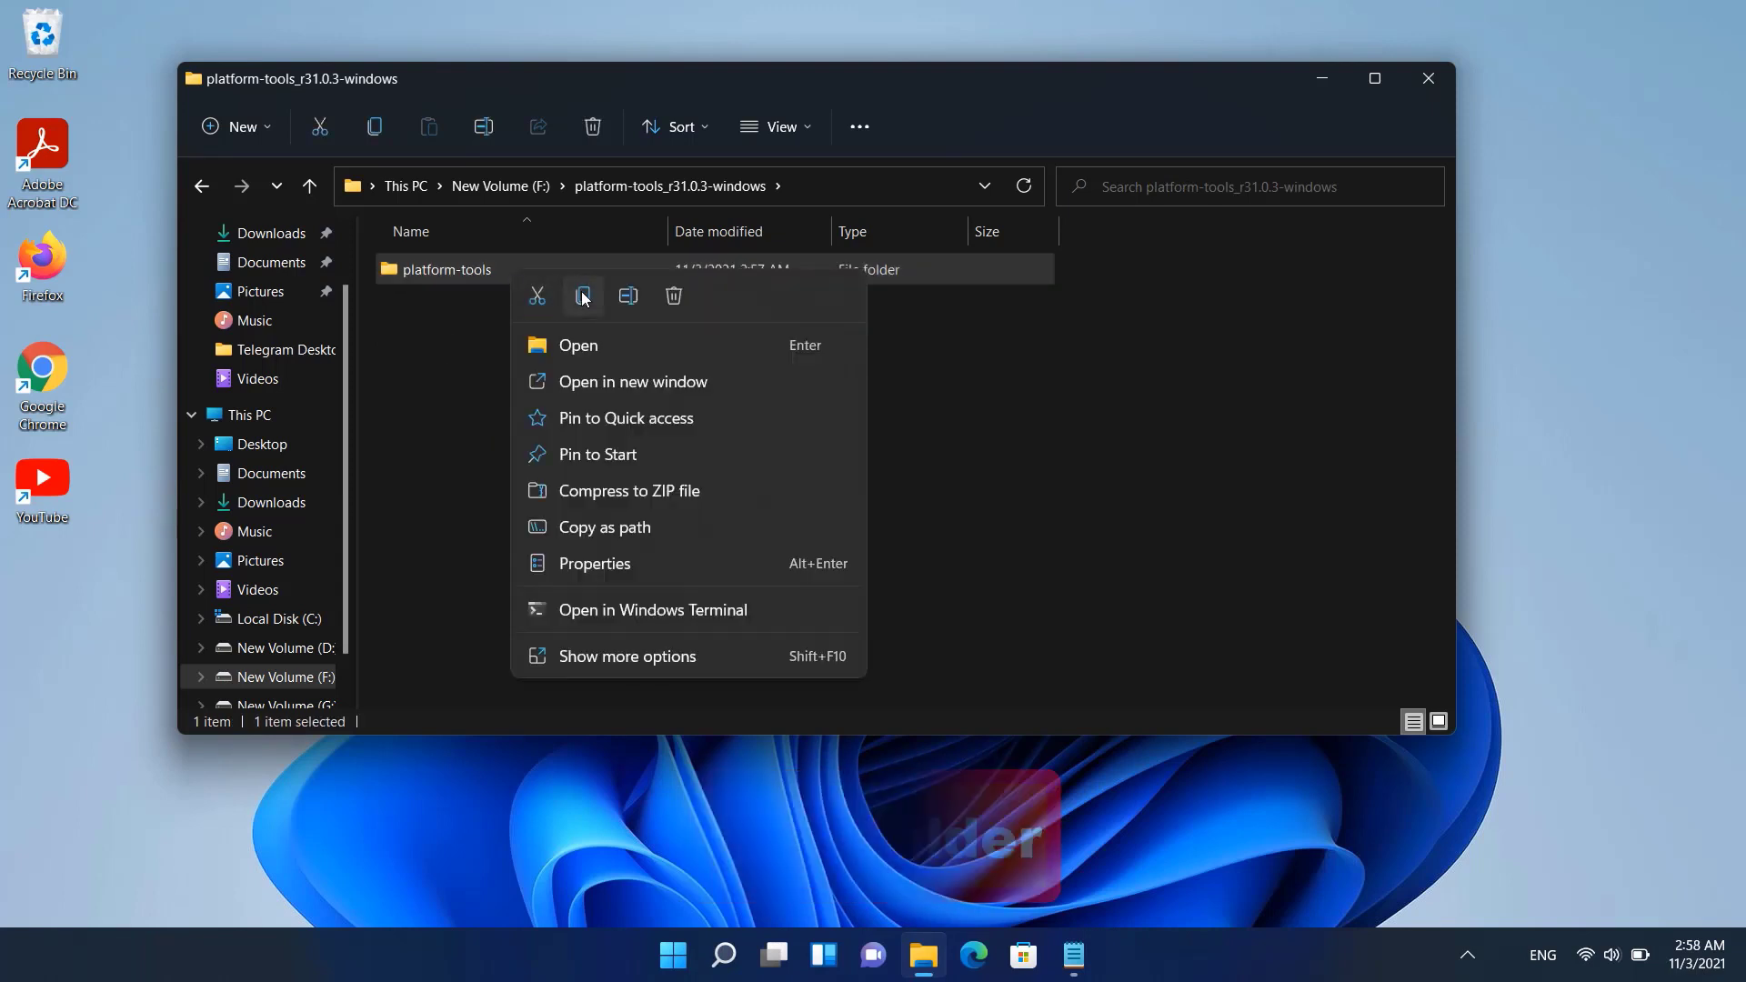
click(584, 296)
Create a new folder named adb in the root of Local Disk (C:).
click(262, 416)
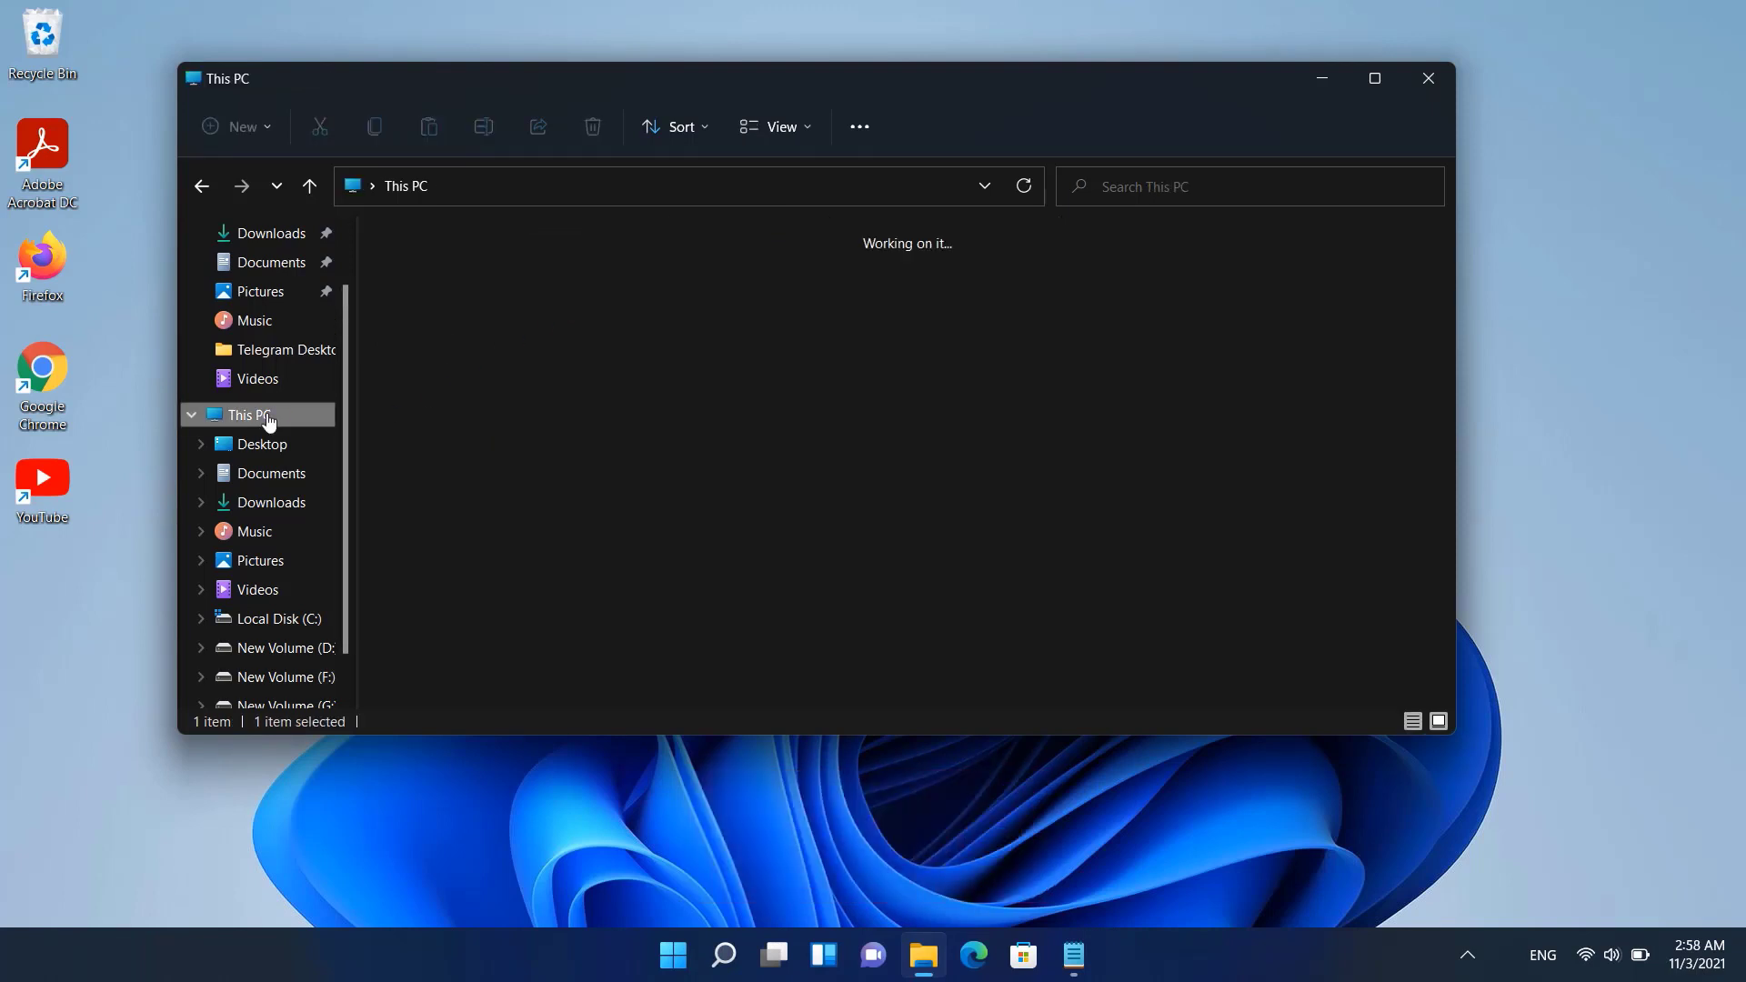
double_click(521, 433)
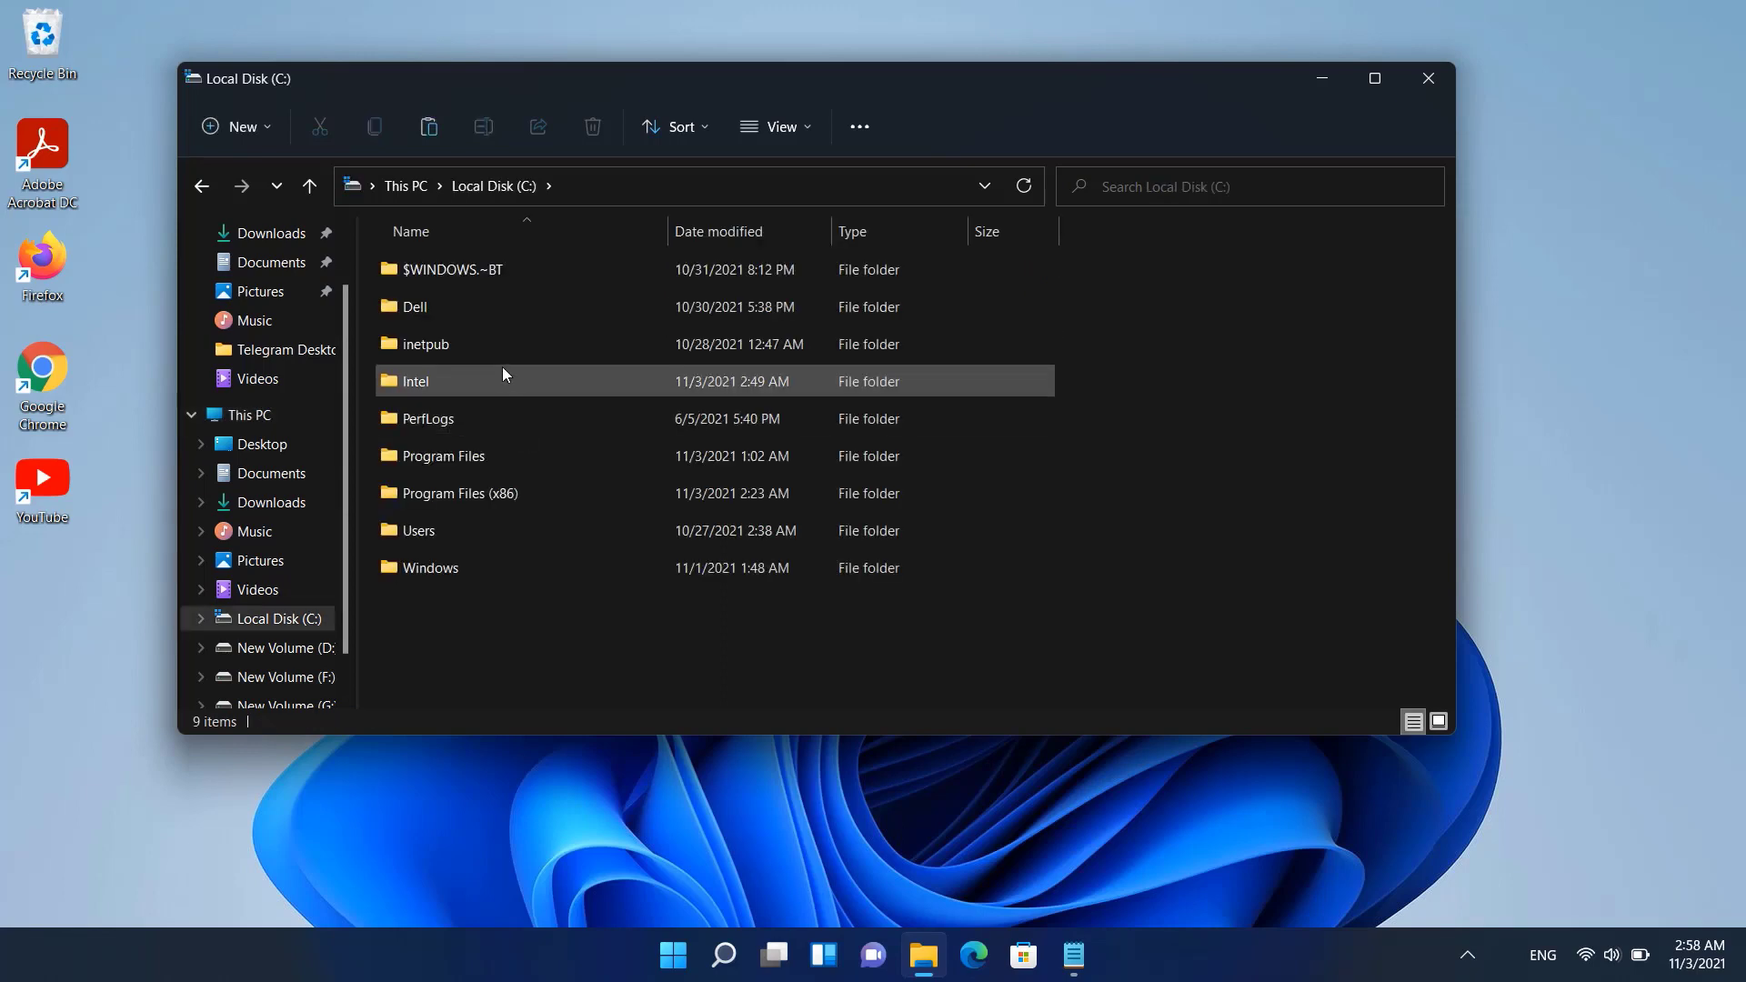
click(244, 128)
click(253, 180)
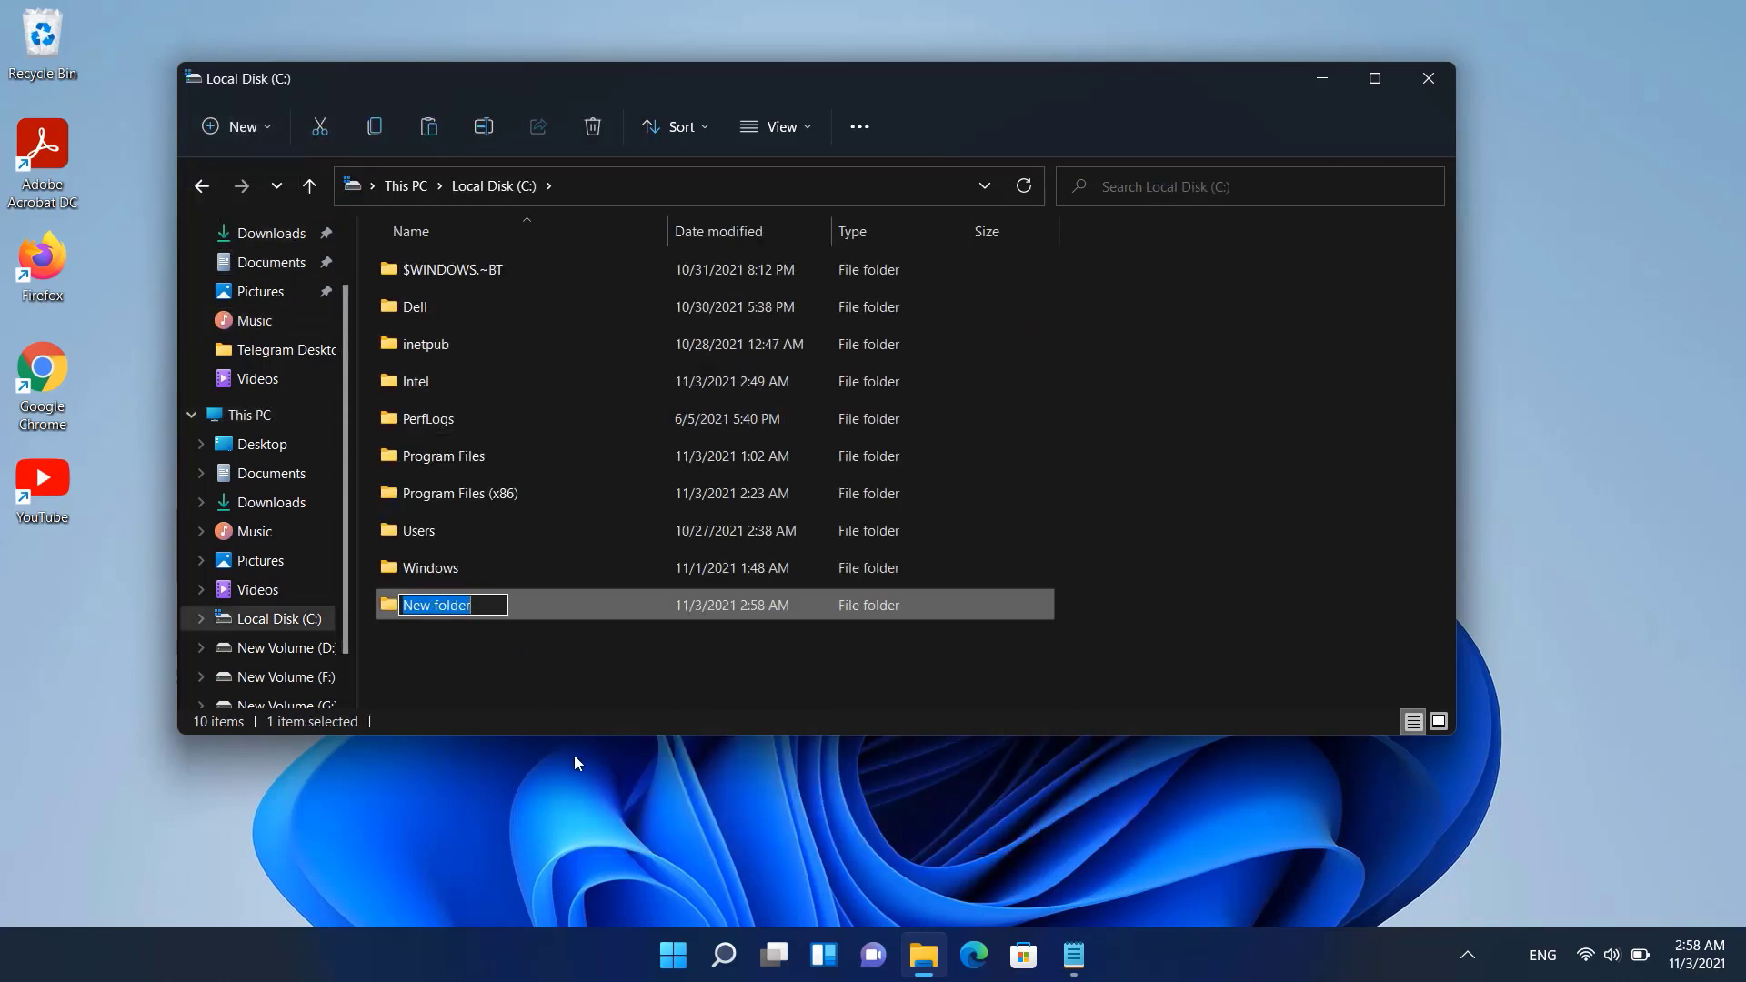
text(adb)
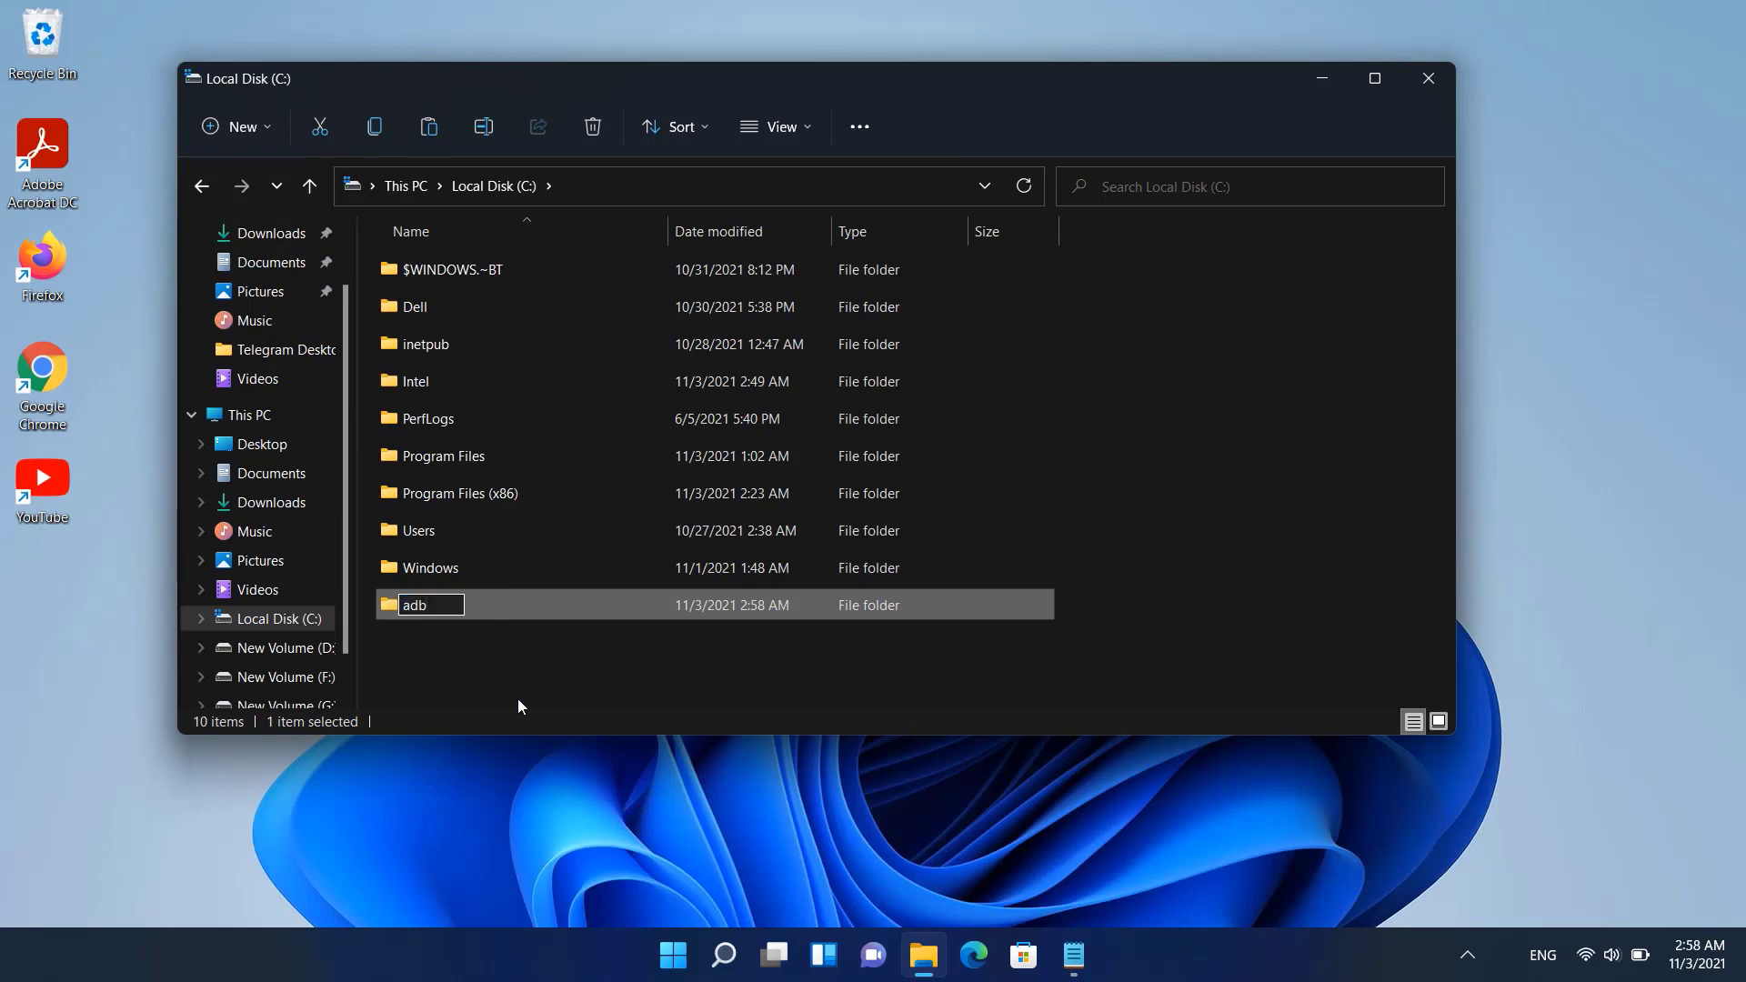
key(Return)
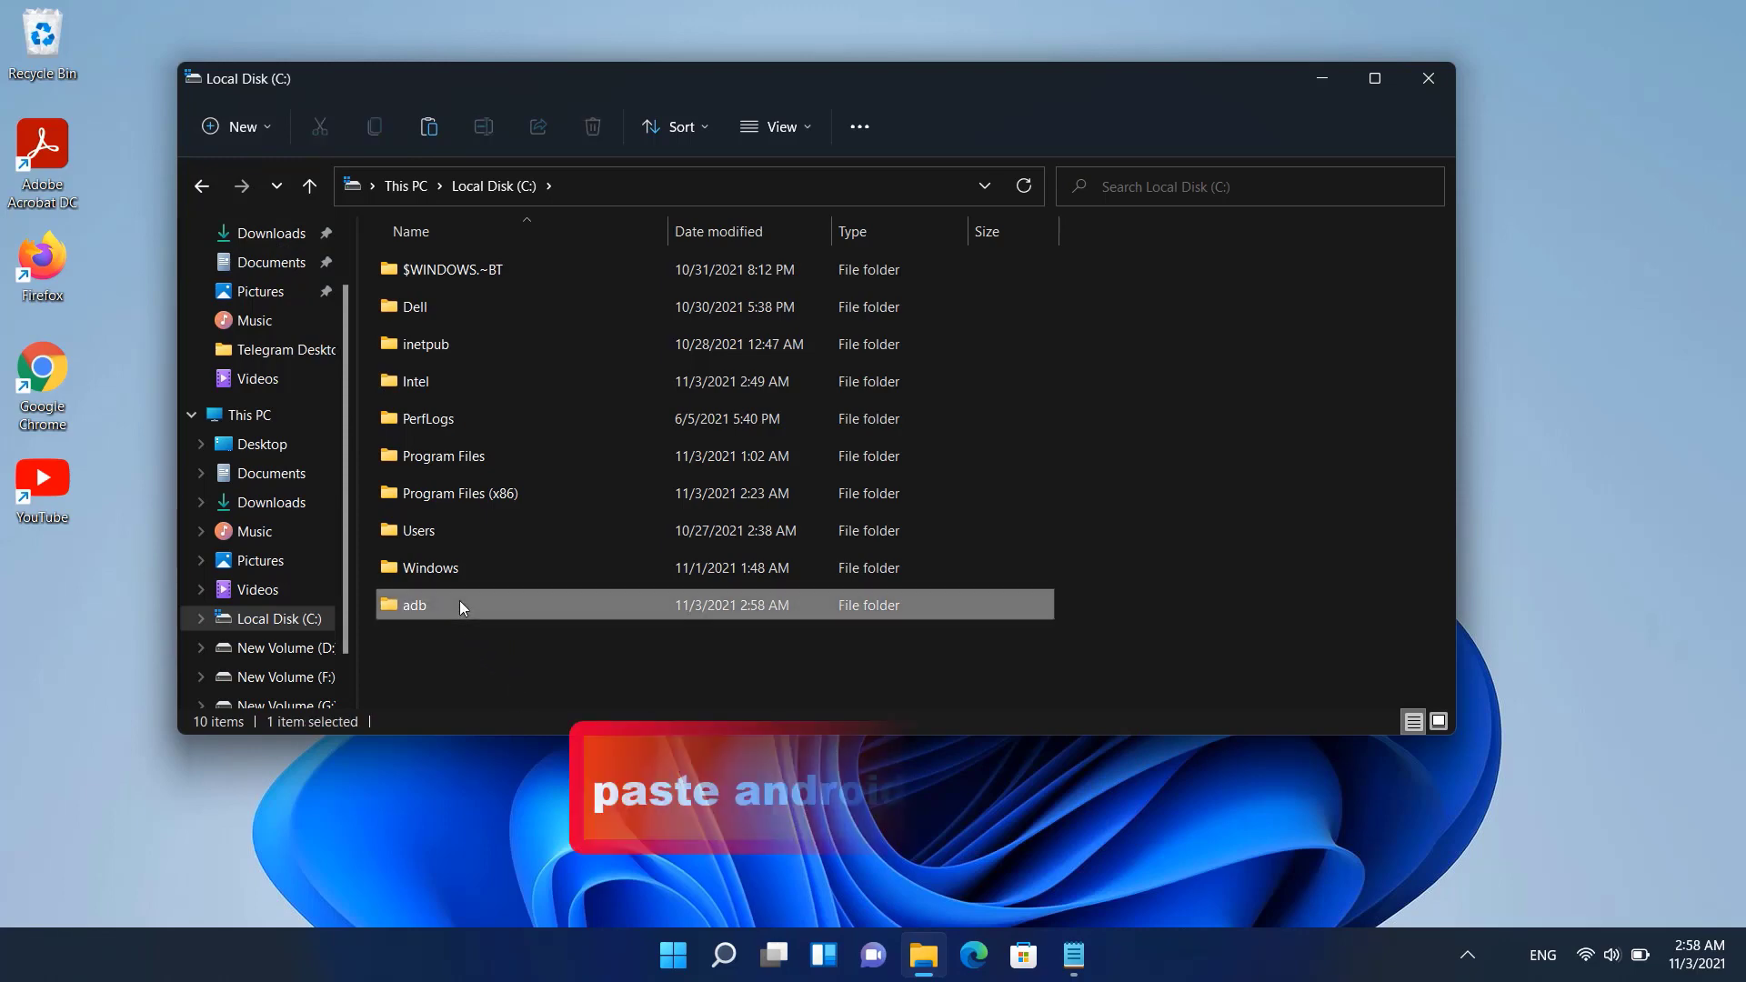
Paste the copied platform-tools folder into the adb folder on Local Disk (C:), and return to This PC.
double_click(460, 602)
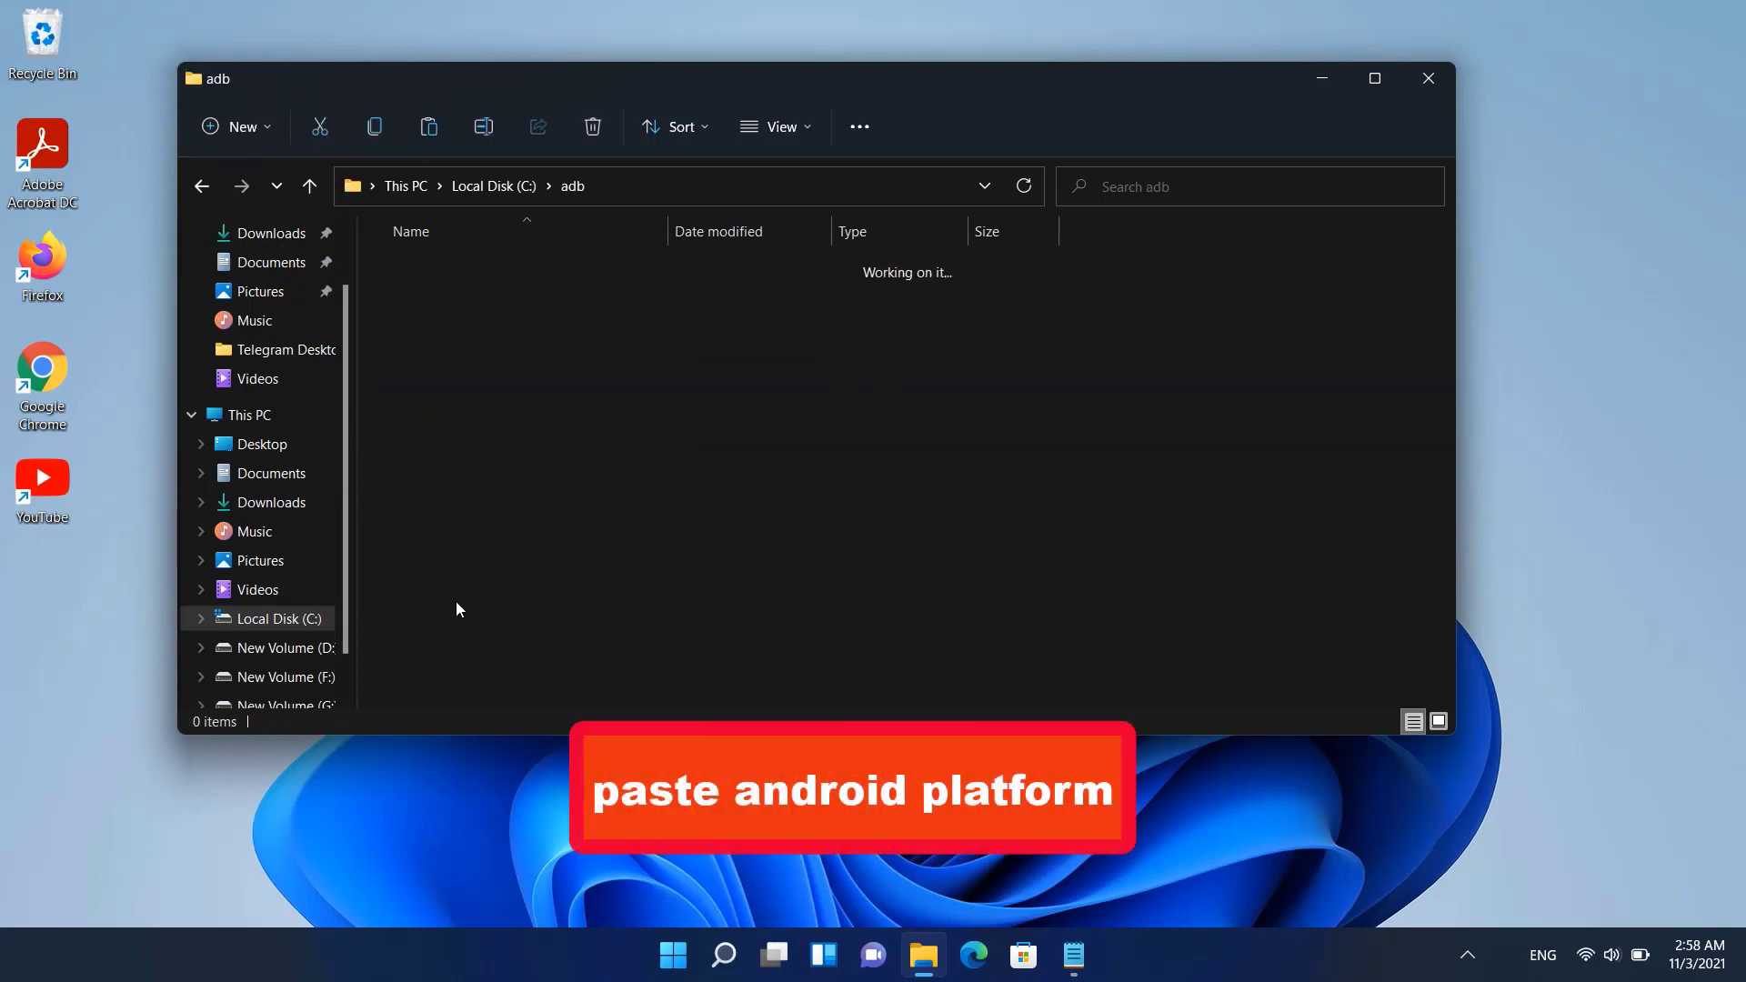
right_click(572, 311)
click(605, 331)
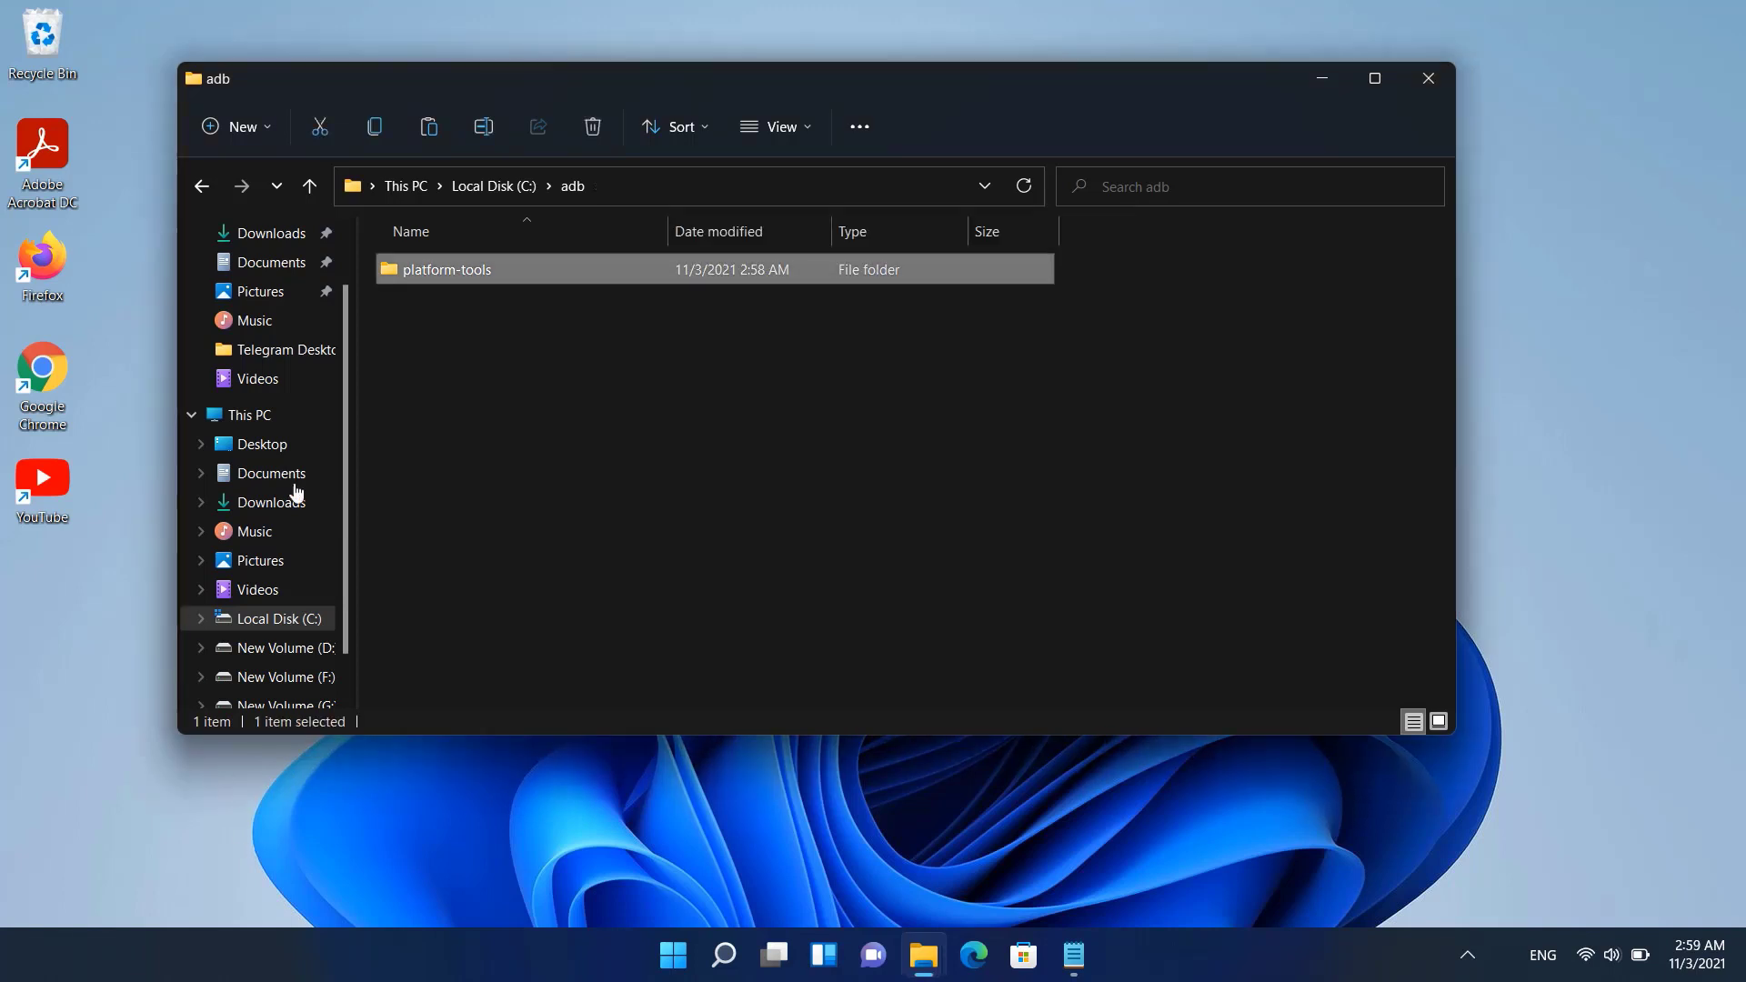
click(199, 174)
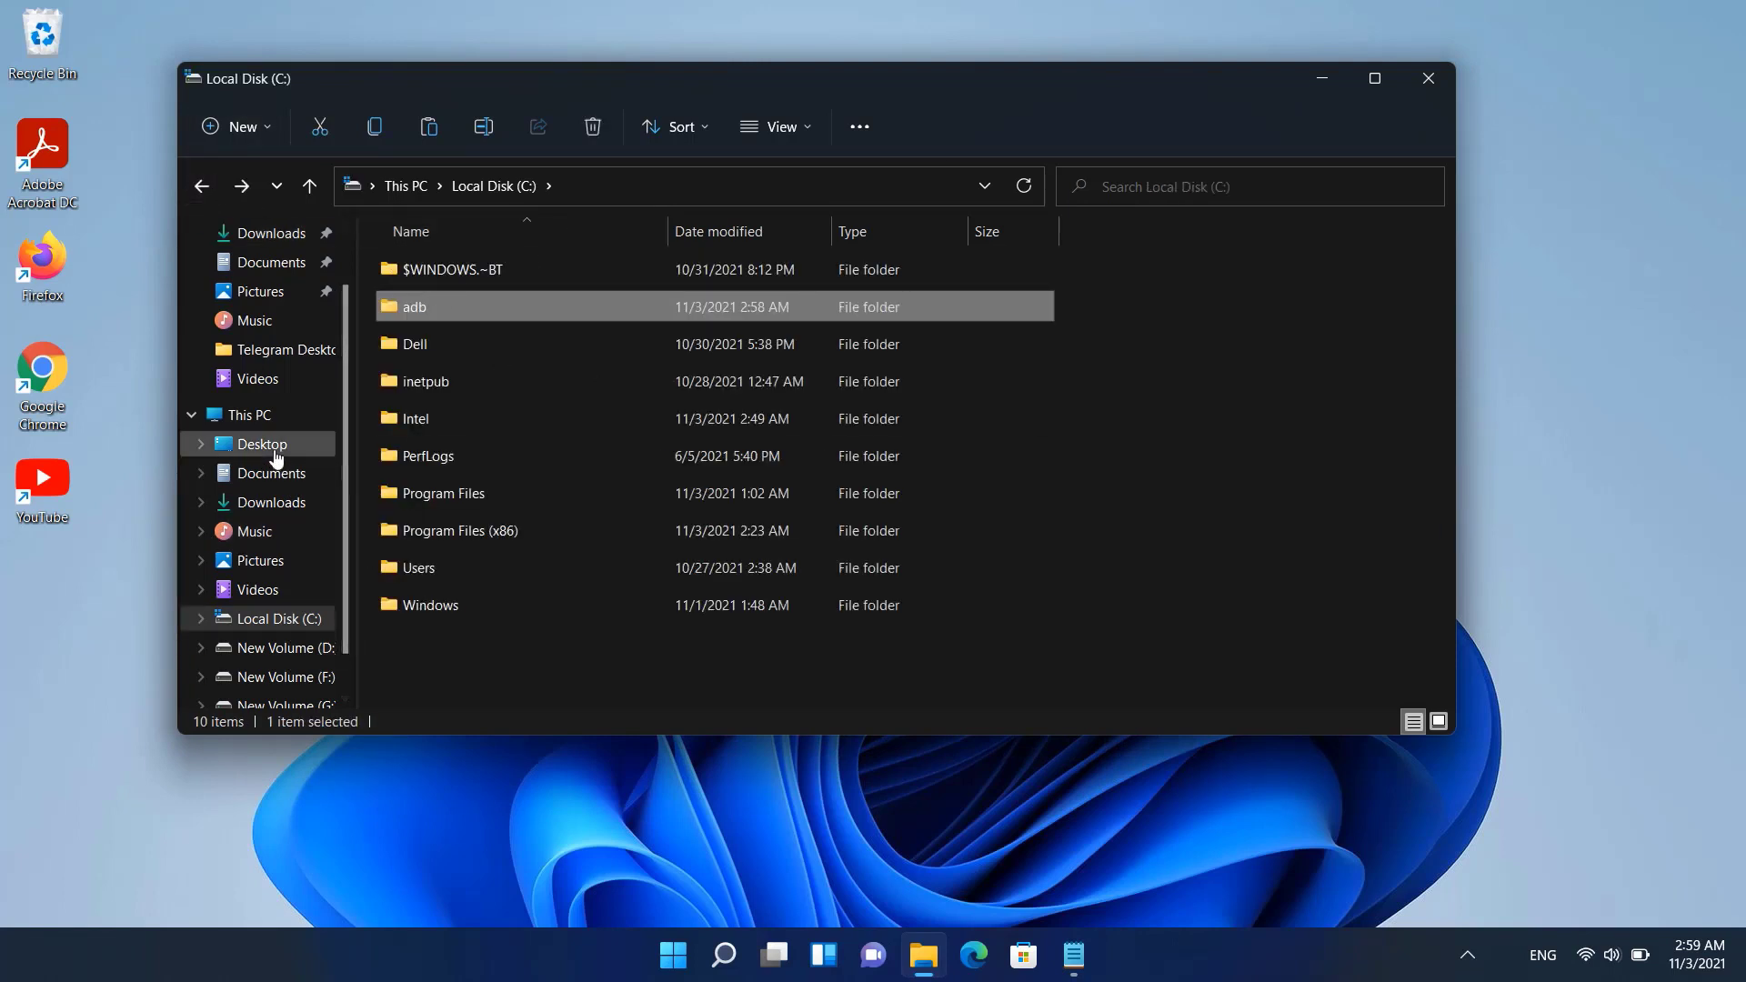
click(238, 415)
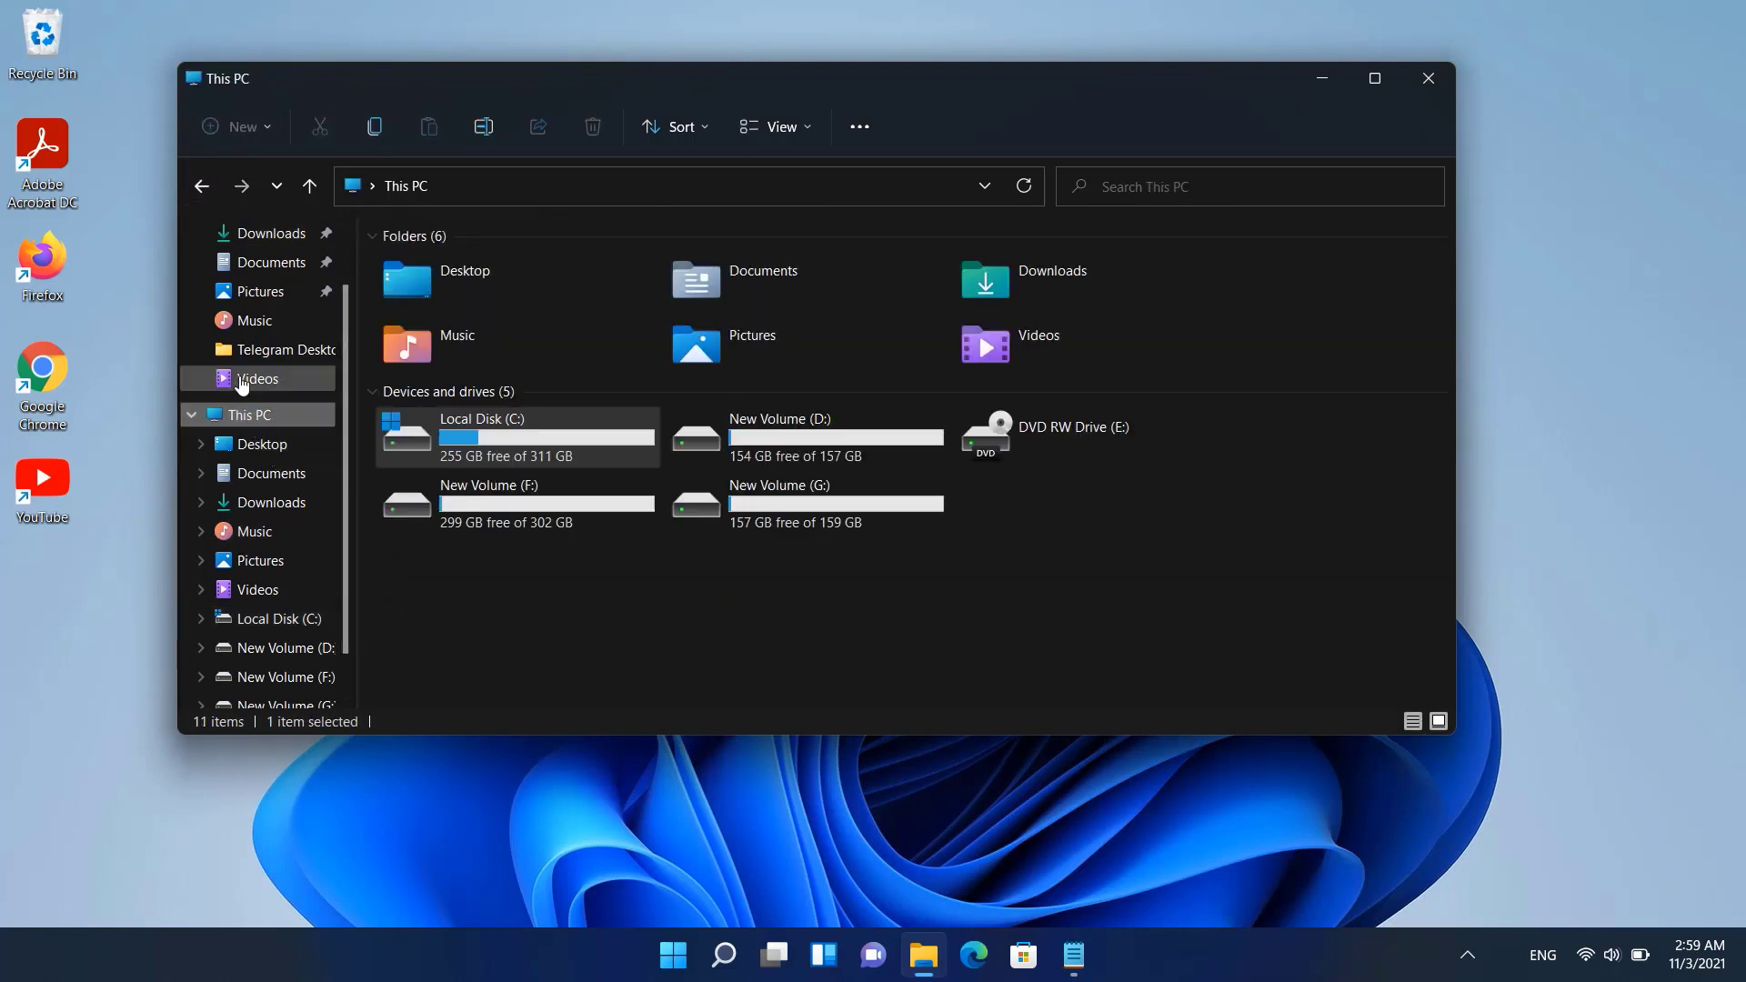
On New Volume (F:), extract the WsaPackage_1.7.32815.0_x64_Release-Nightly archive into a folder of the same name.
double_click(527, 504)
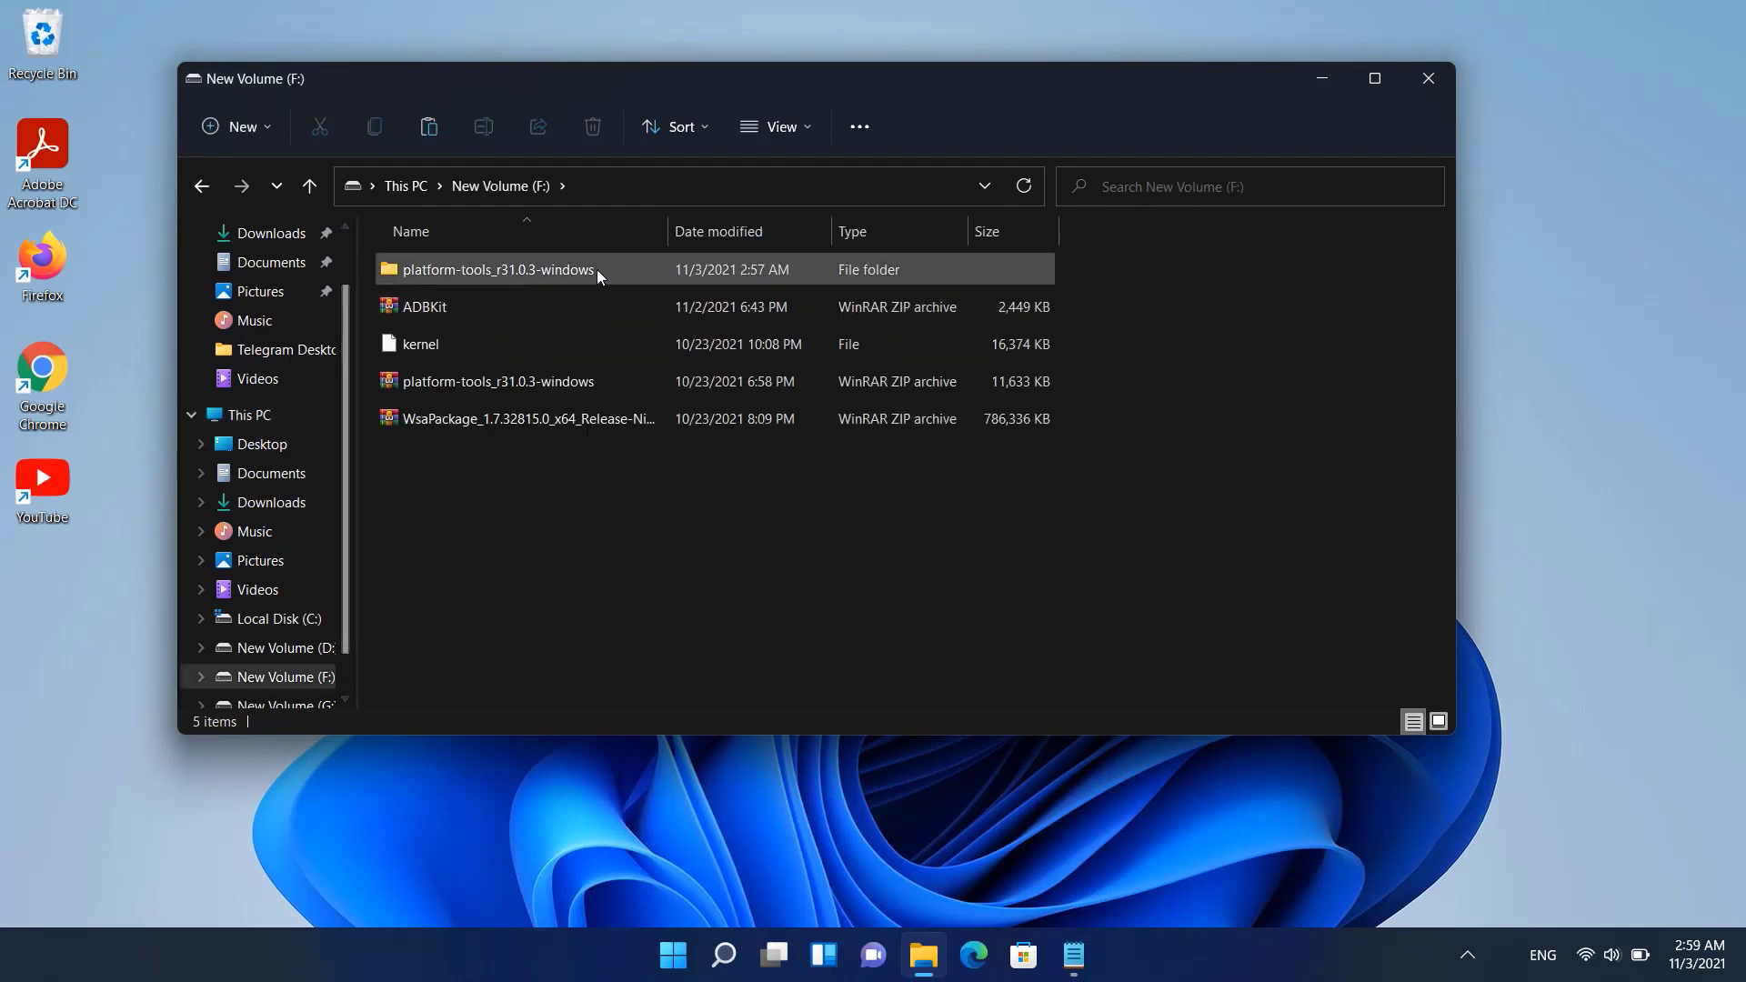
click(537, 421)
right_click(536, 419)
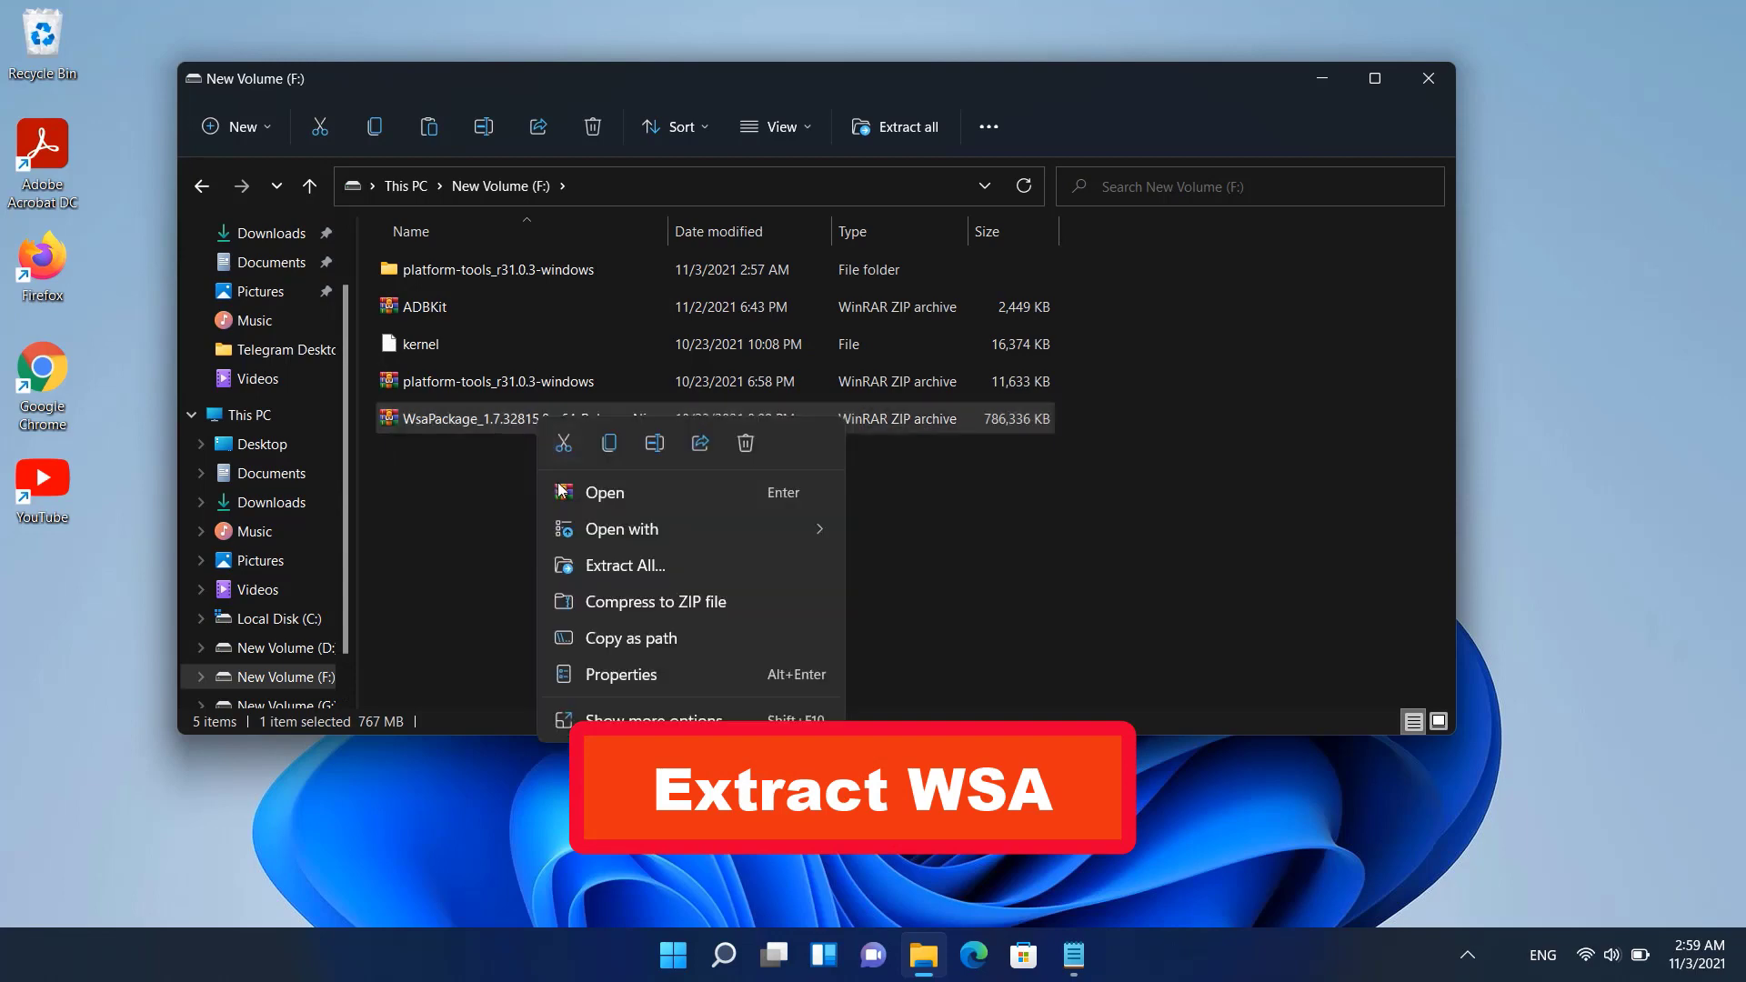
click(581, 713)
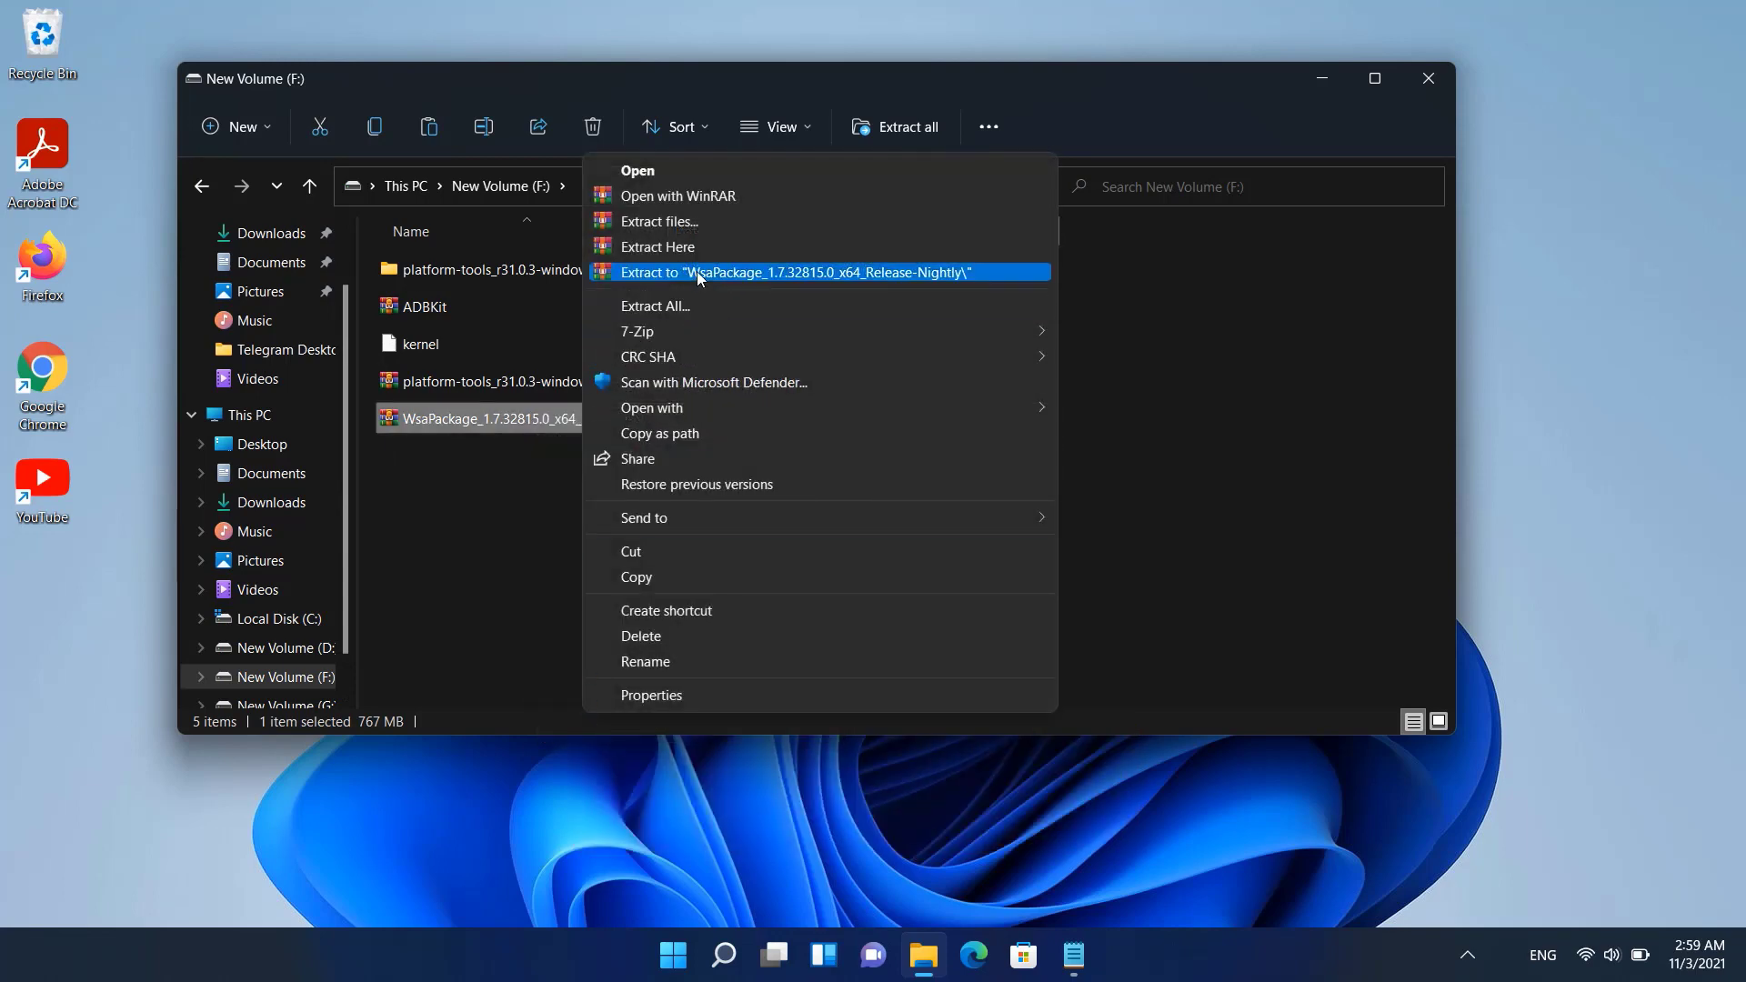
click(700, 272)
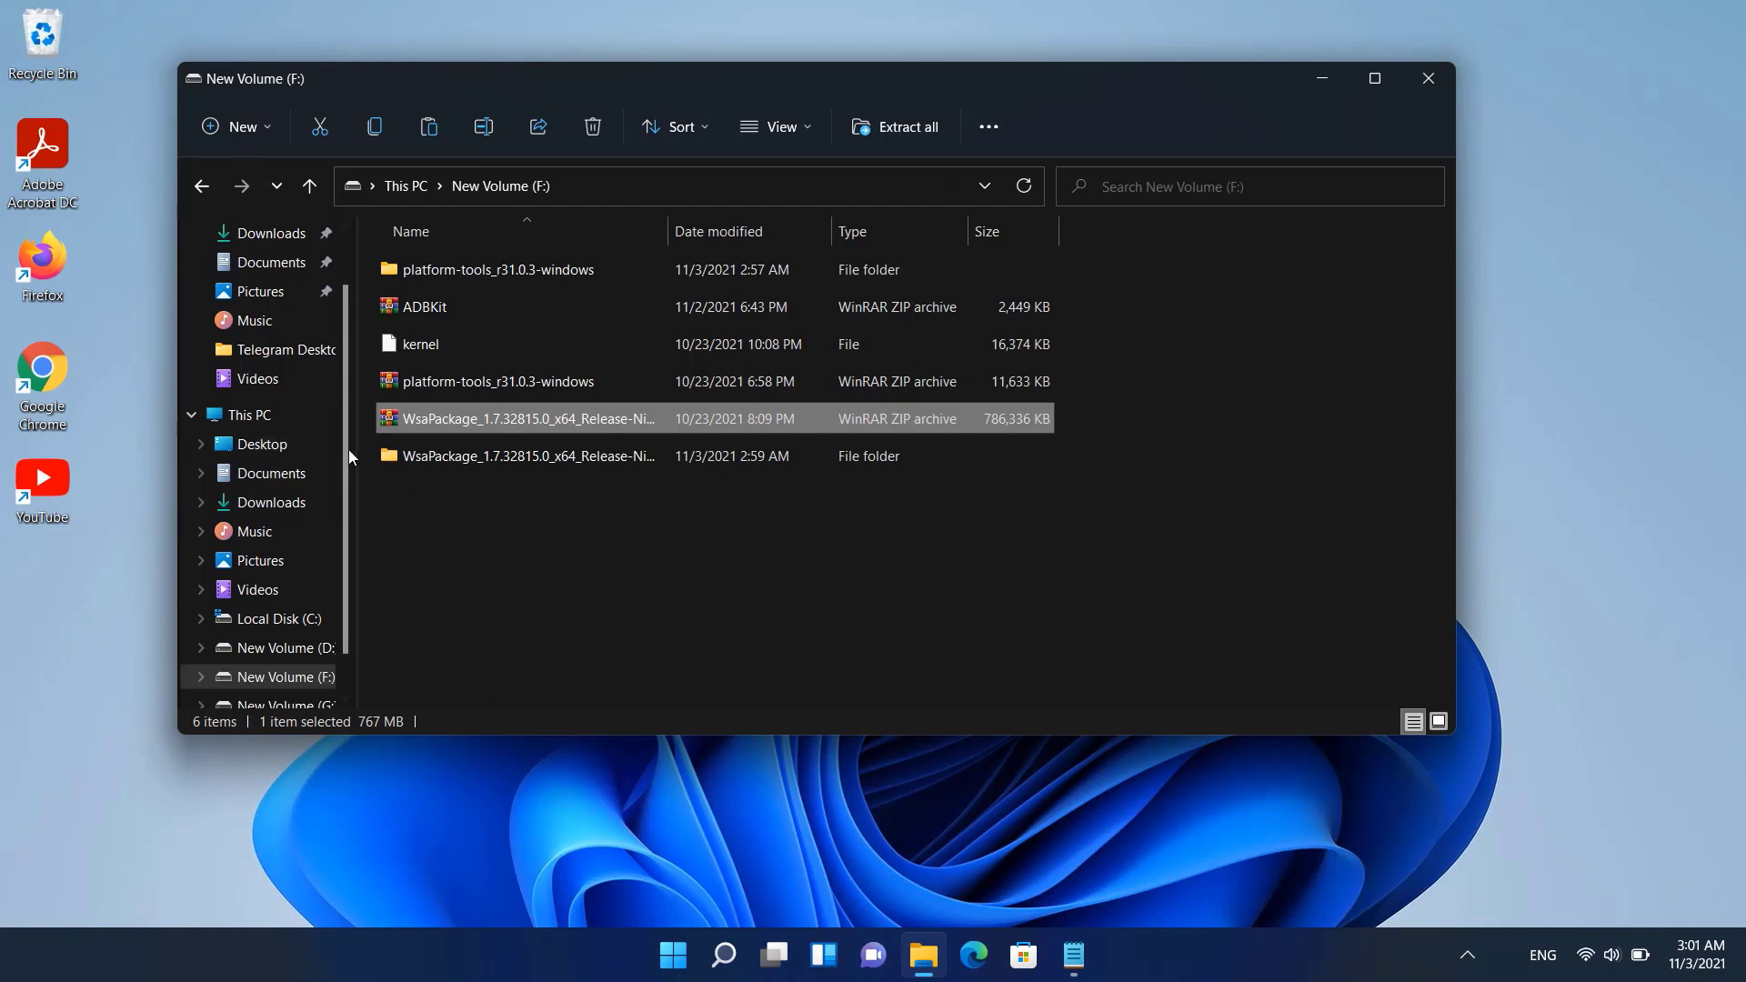
Copy the kernel file in the root of New Volume (F:).
click(437, 344)
right_click(440, 343)
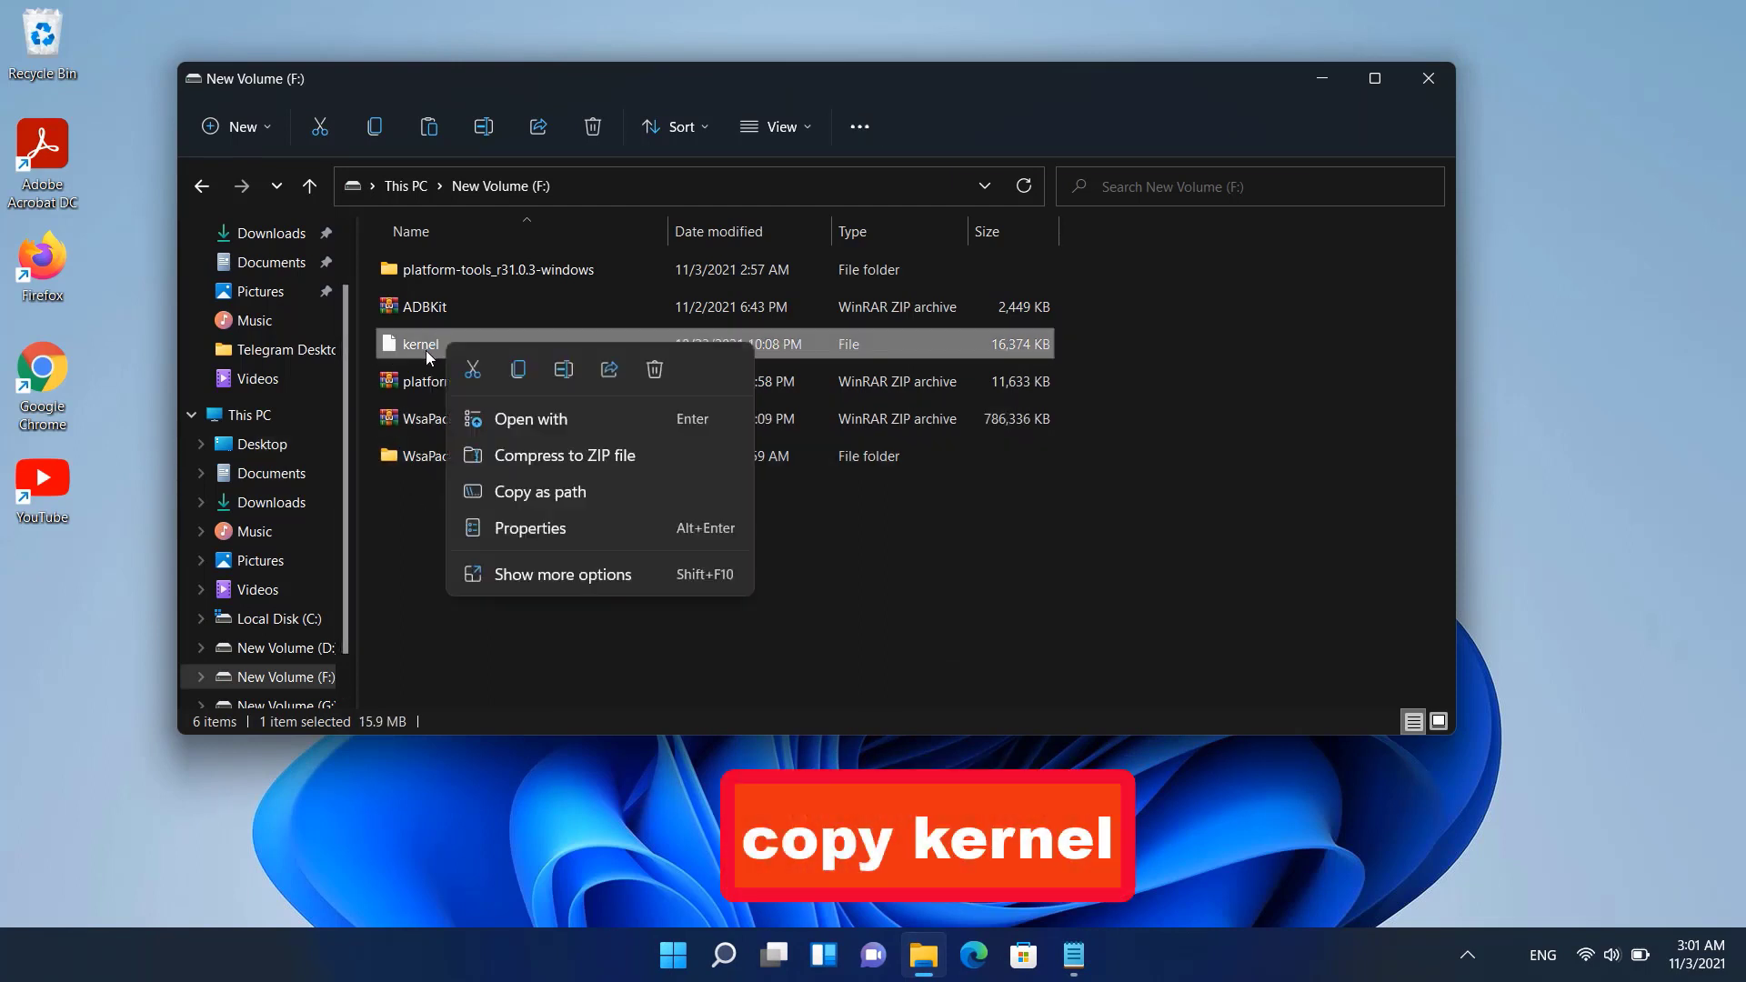
click(516, 369)
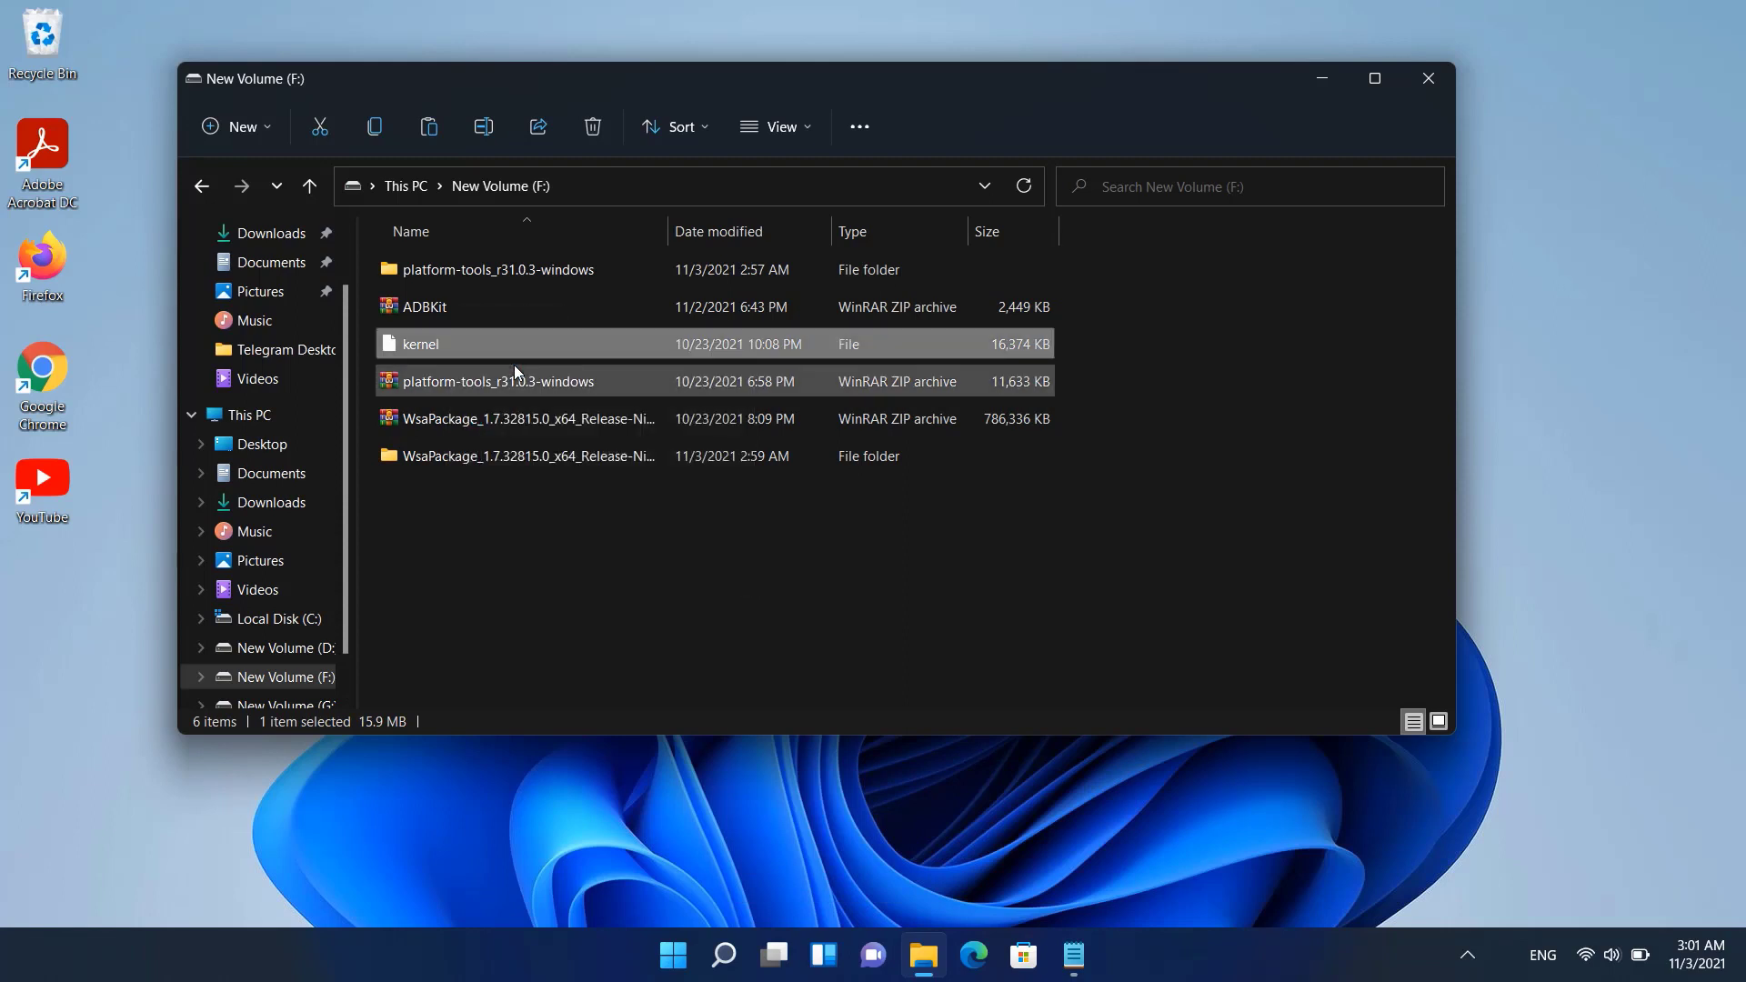
Paste the copied kernel file into the Tools folder of the inner WsaPackage_1.7.32815.0_x64_Release-Nightly folder, replacing the existing kernel file.
click(540, 455)
double_click(540, 454)
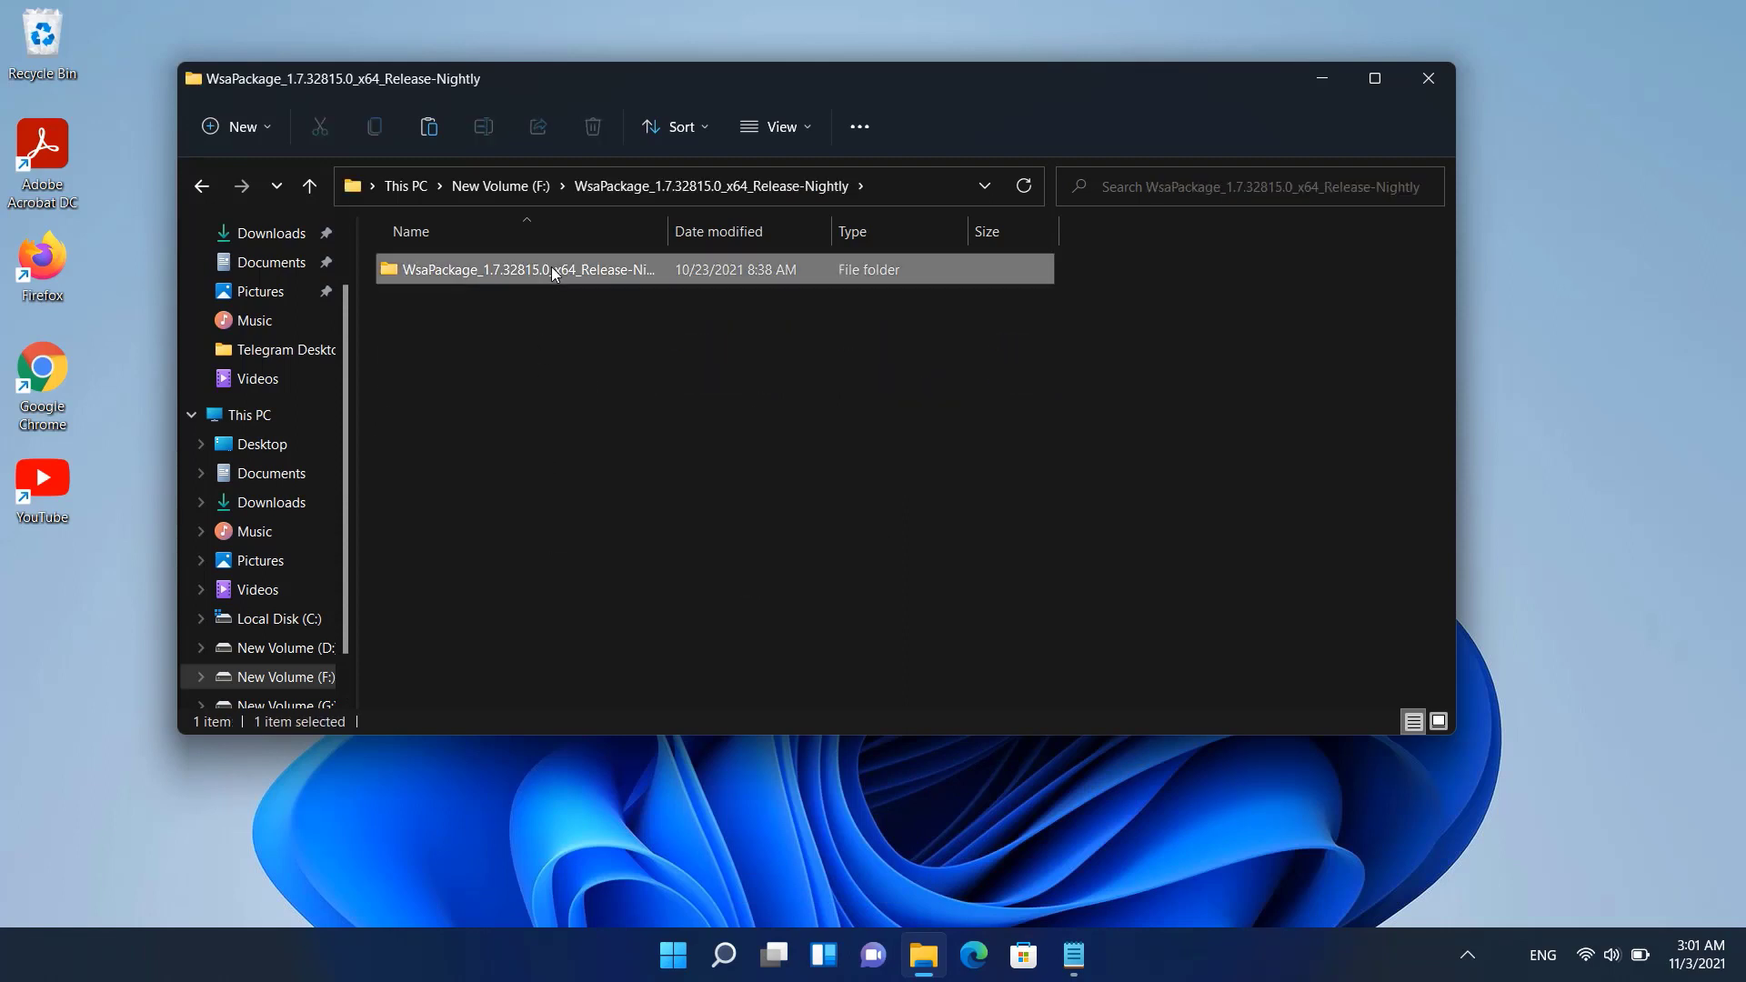
double_click(550, 266)
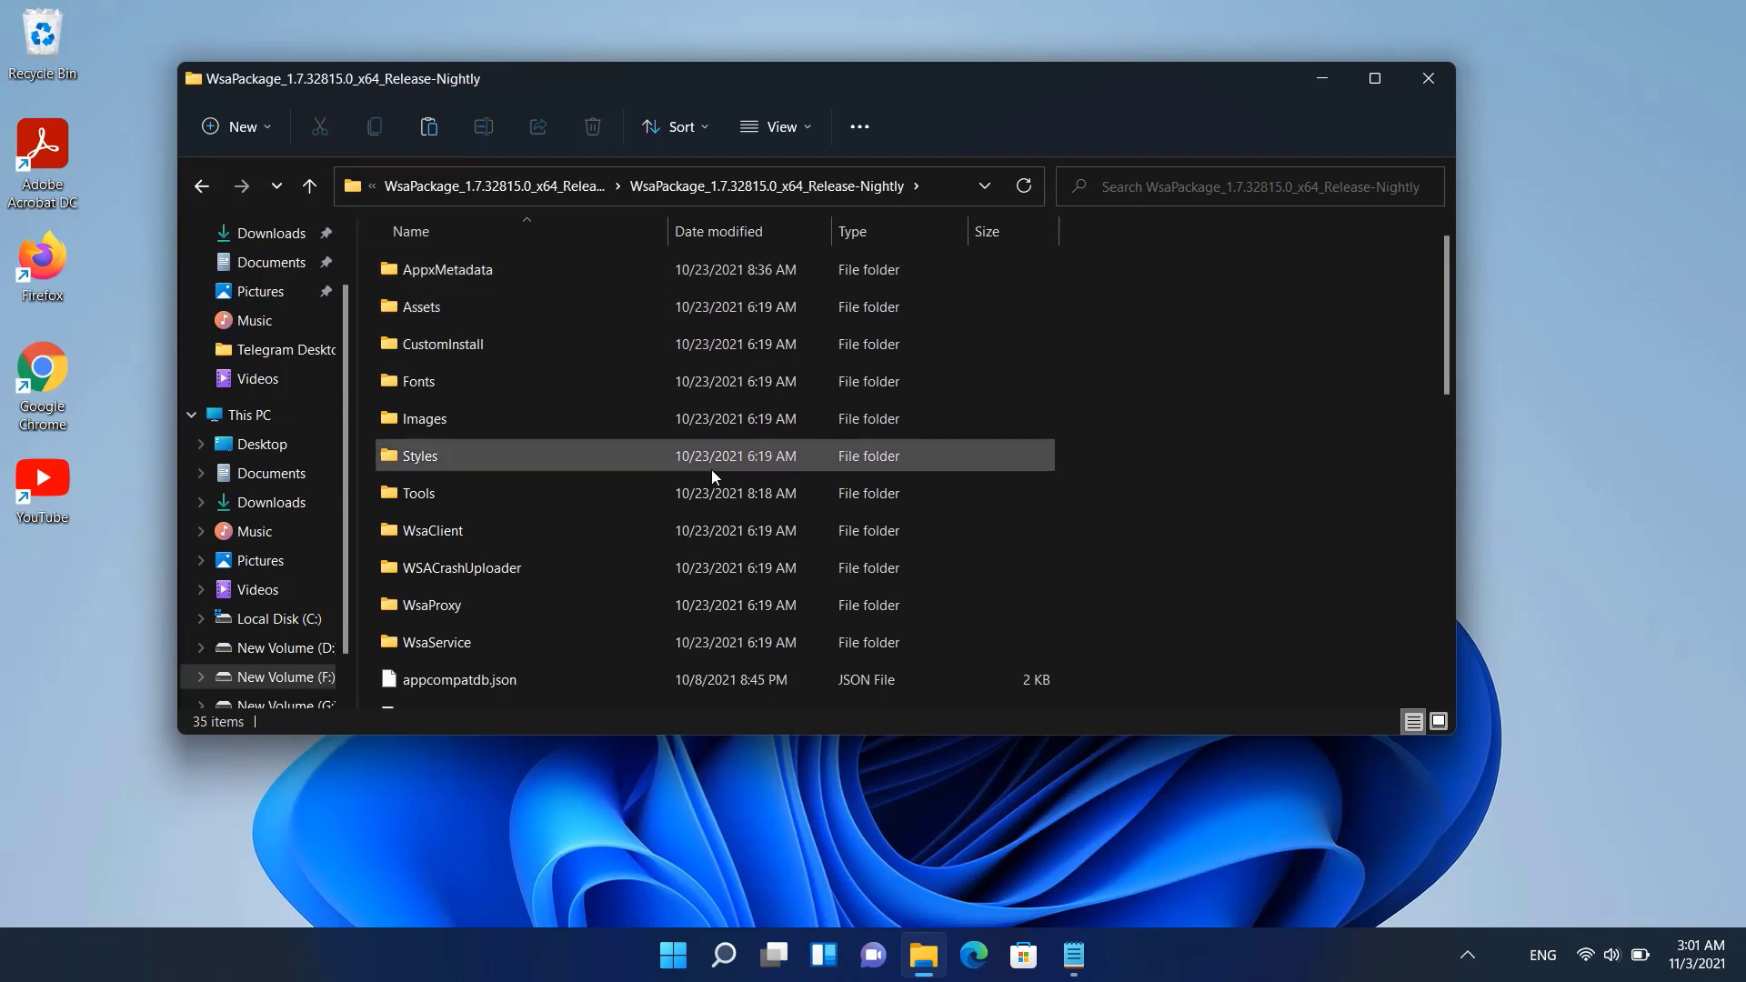
scroll(717, 483, down, 4)
scroll(716, 483, up, 4)
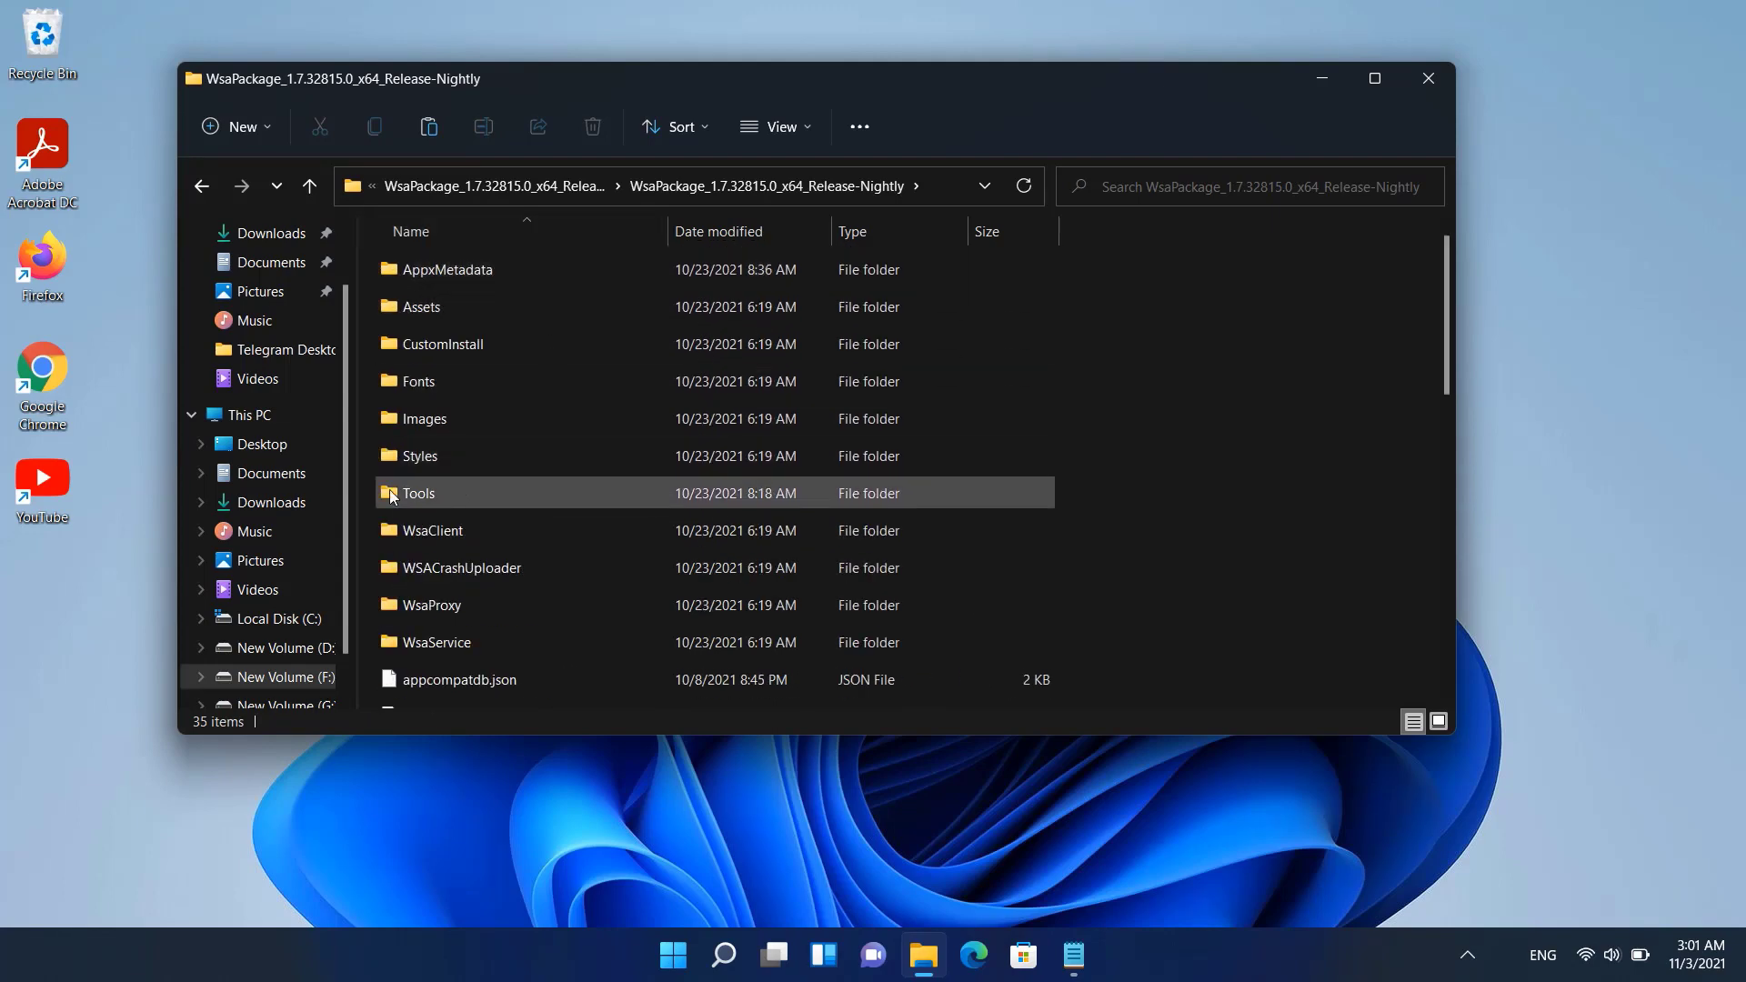
double_click(473, 493)
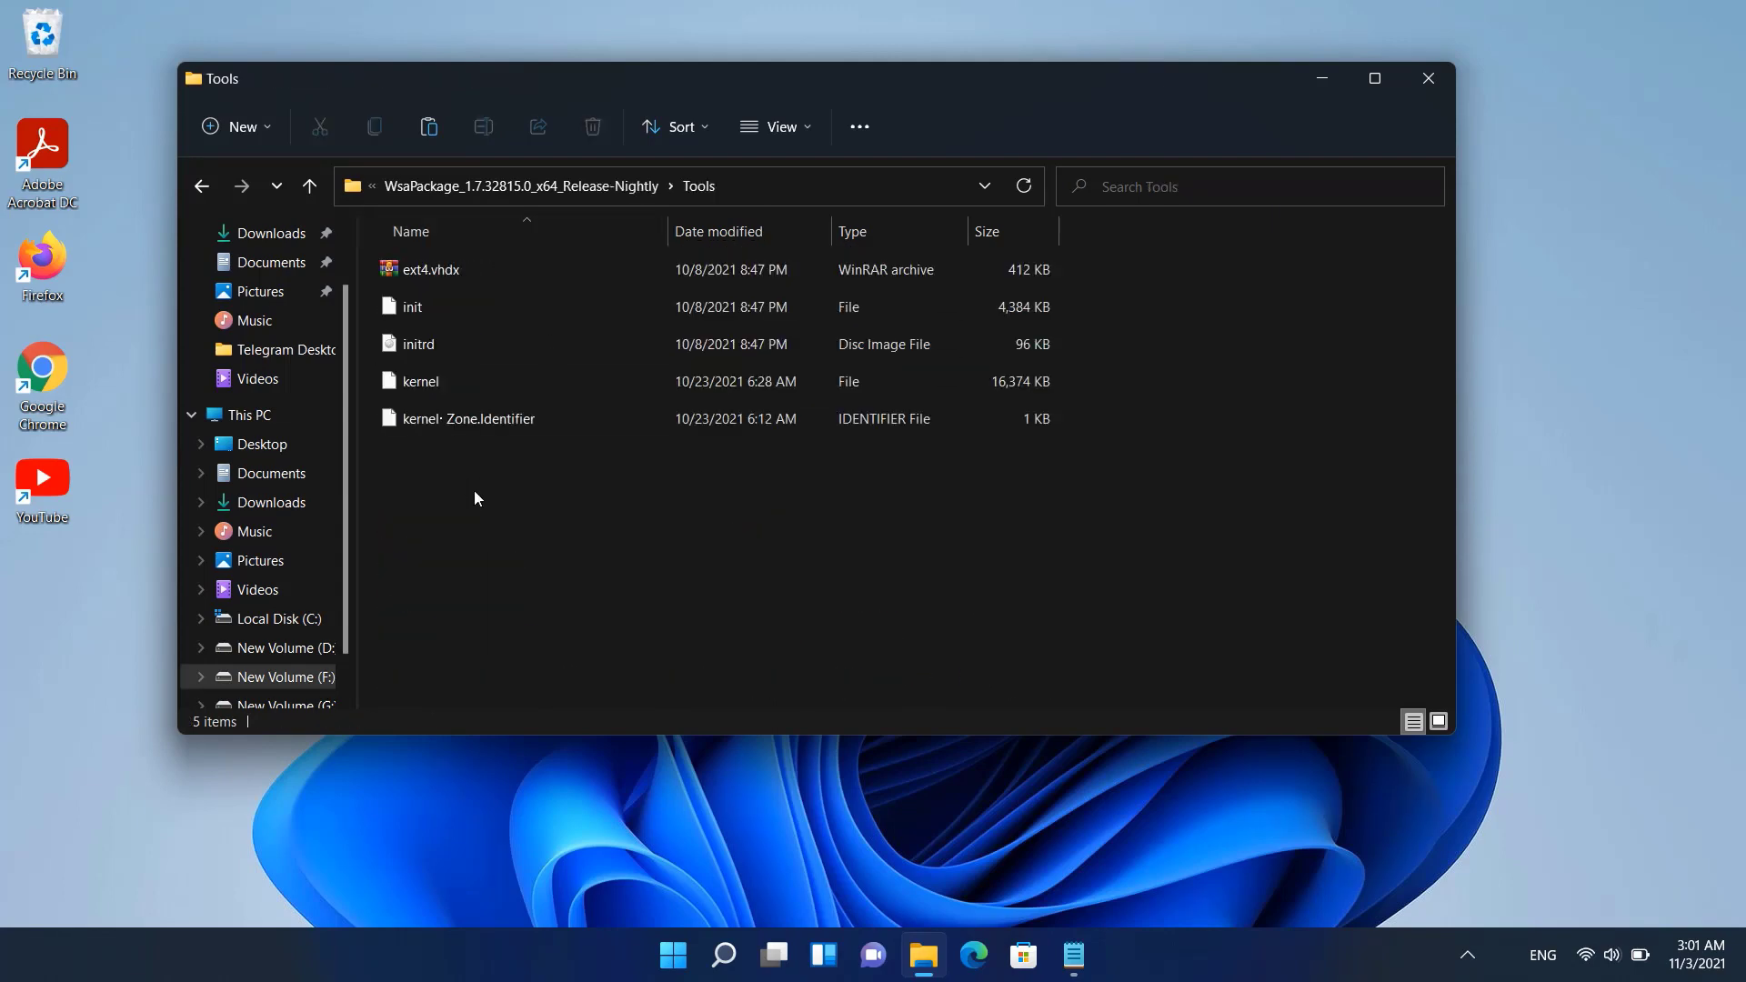
right_click(1160, 320)
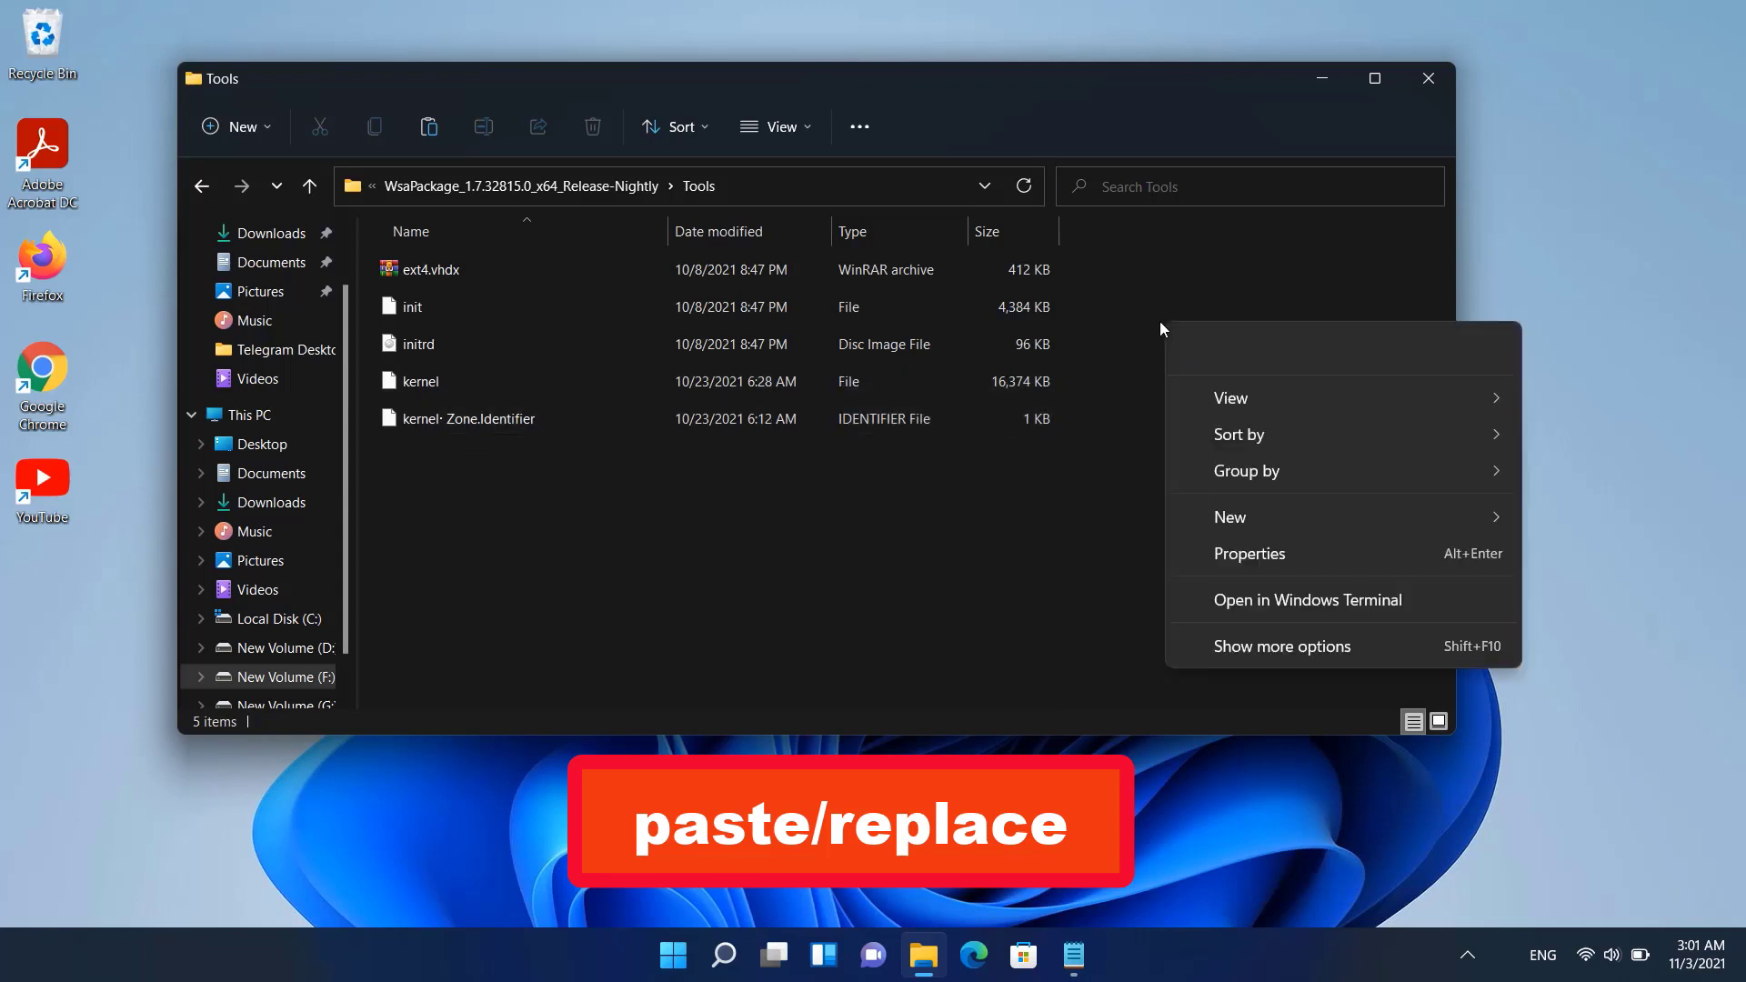
click(1193, 350)
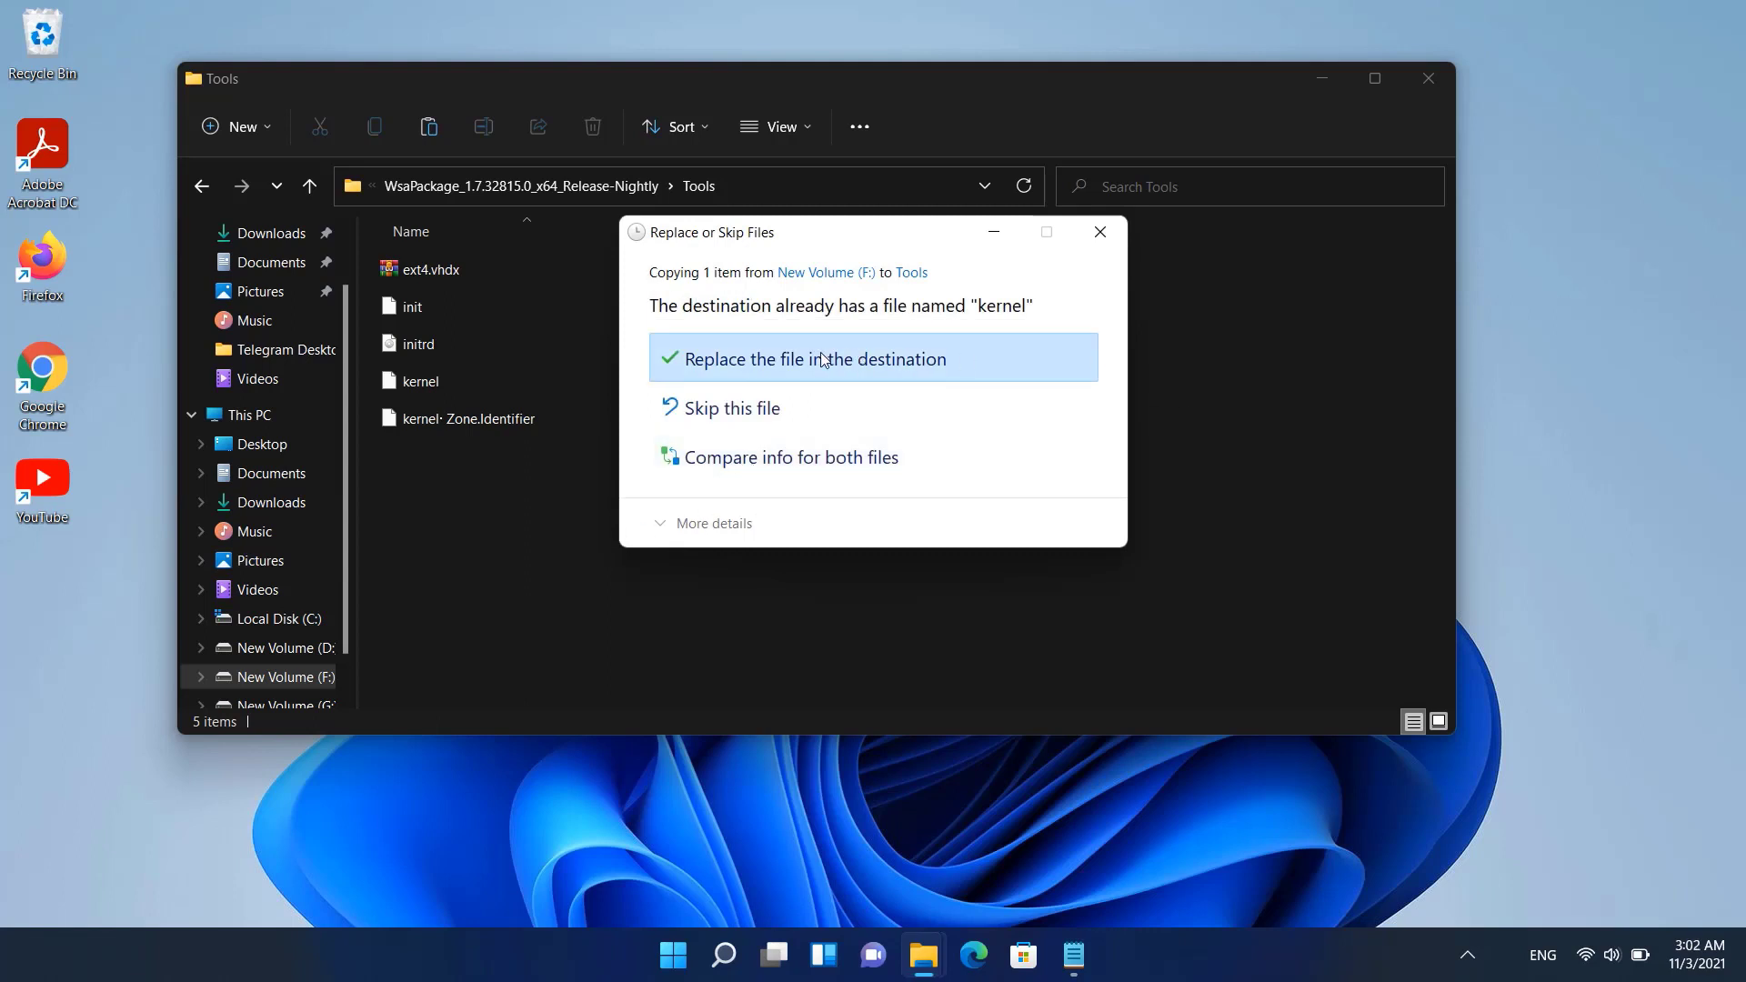
click(823, 359)
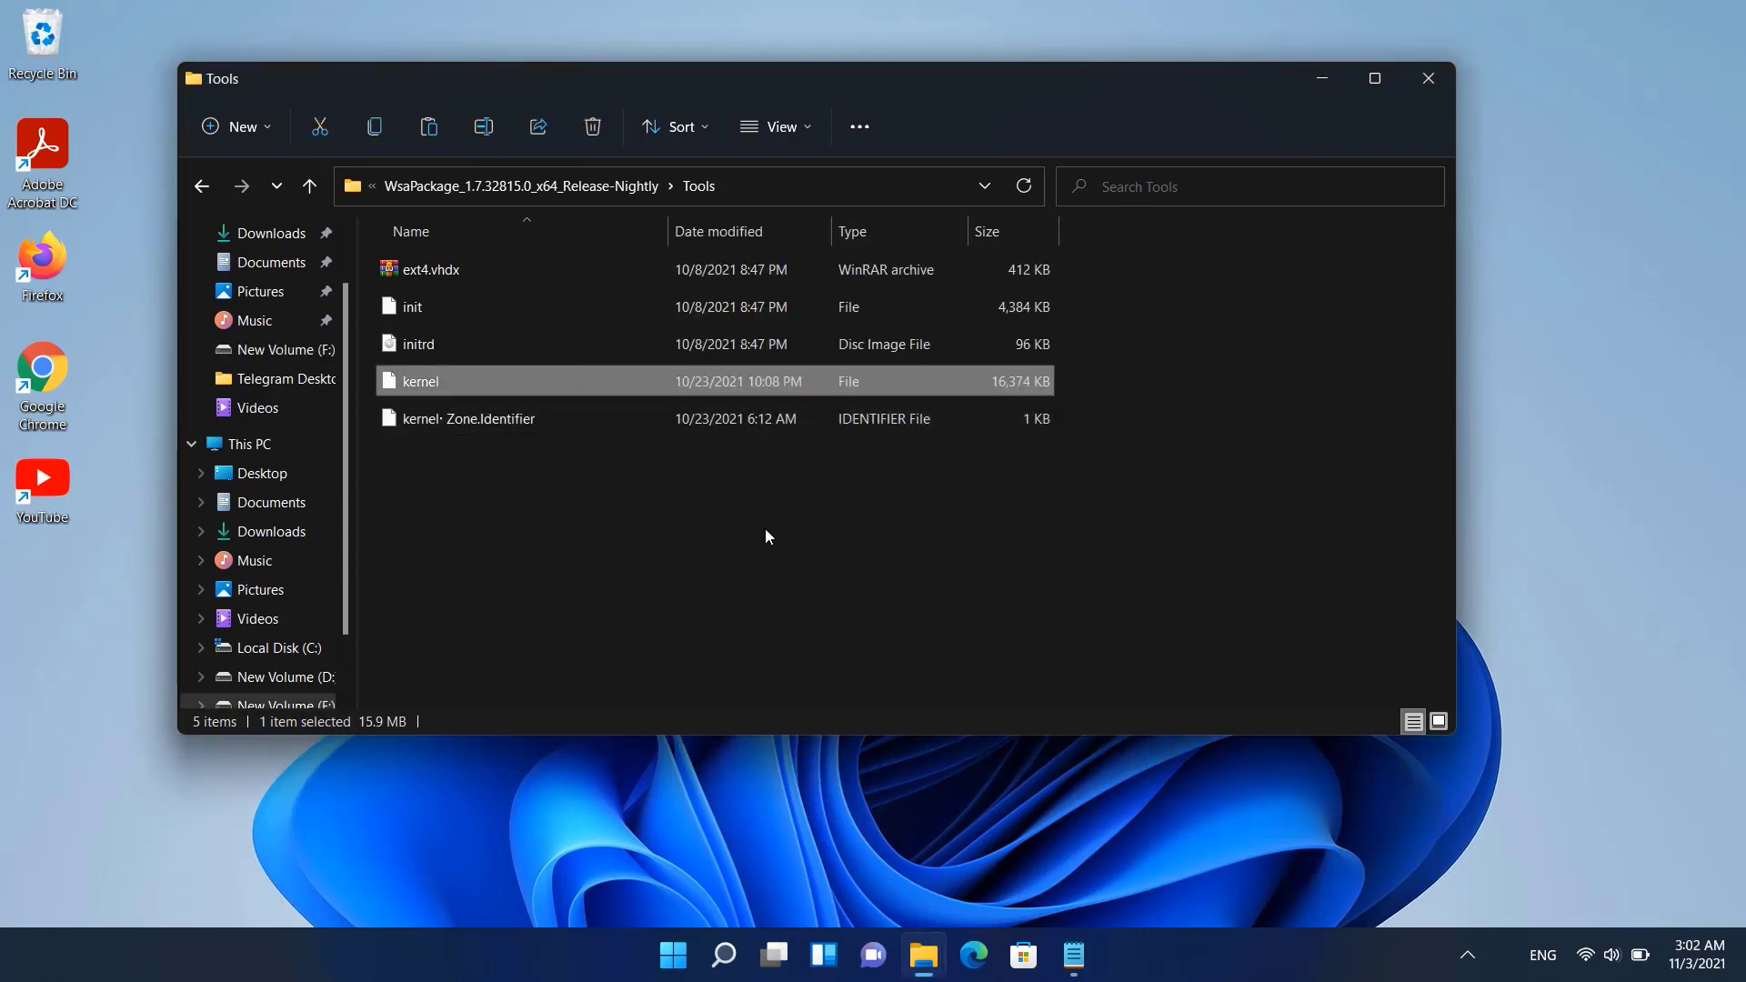
Return to the inner WsaPackage_1.7.32815.0_x64_Release-Nightly folder and move the File Explorer window aside to make room on the desktop.
click(202, 188)
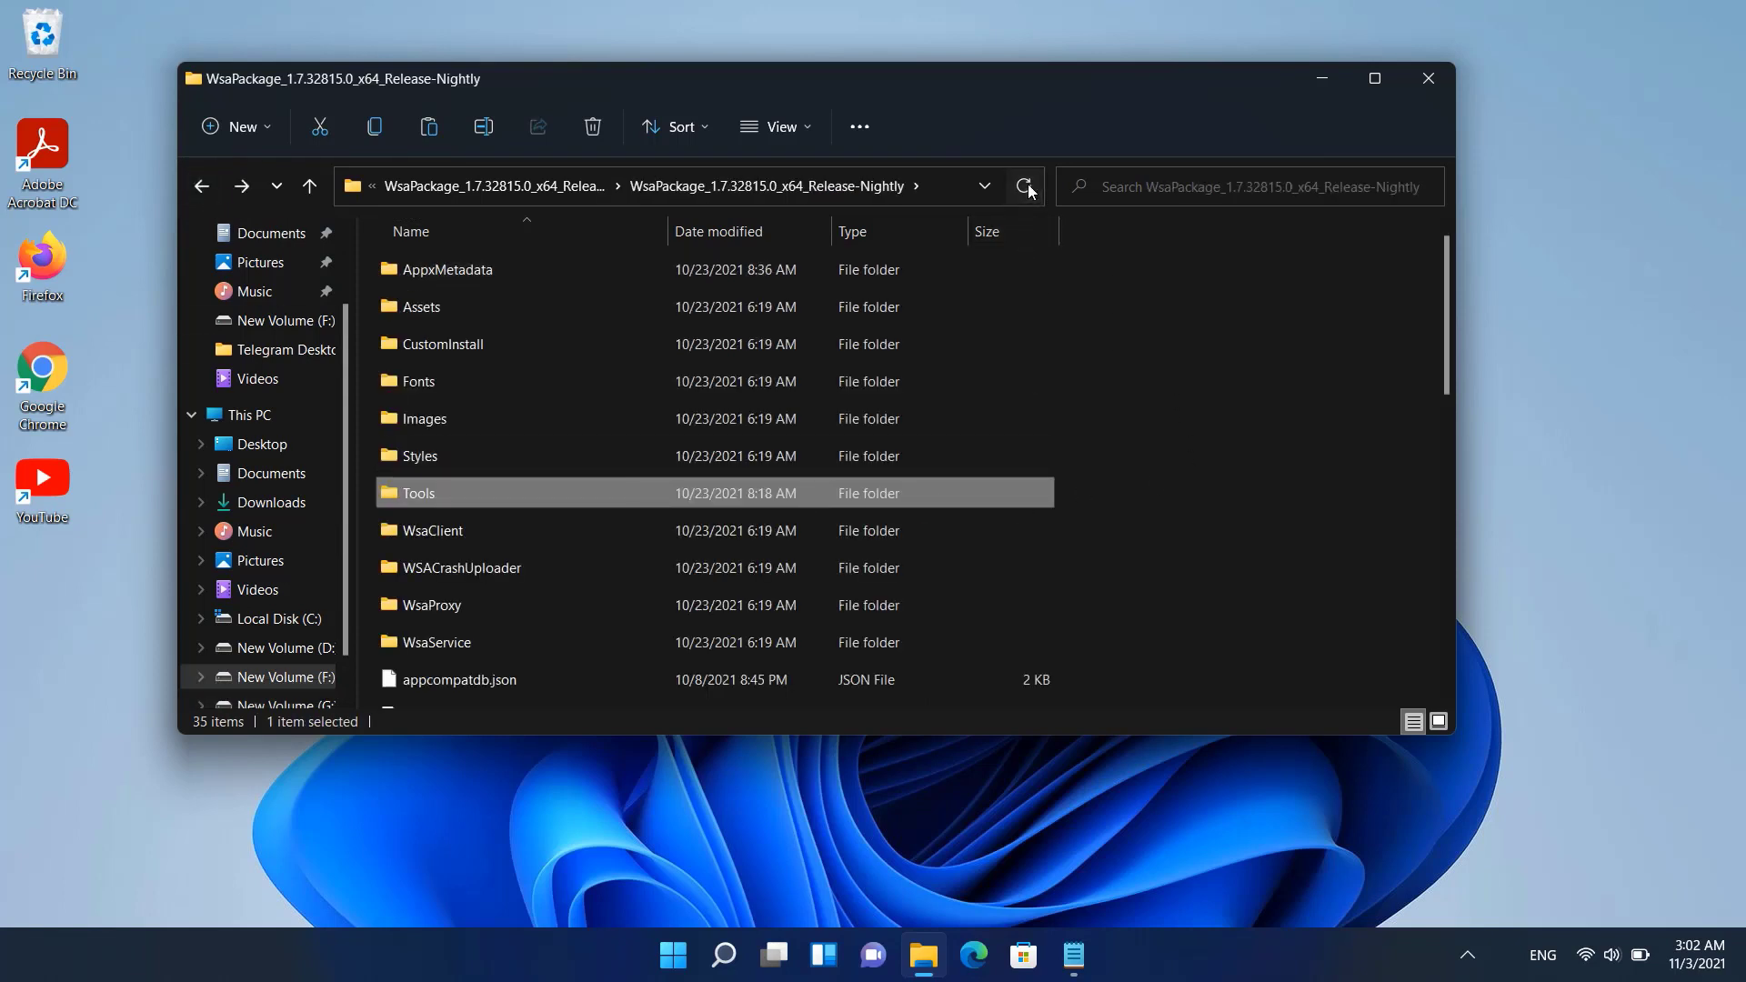
click(203, 187)
click(203, 187)
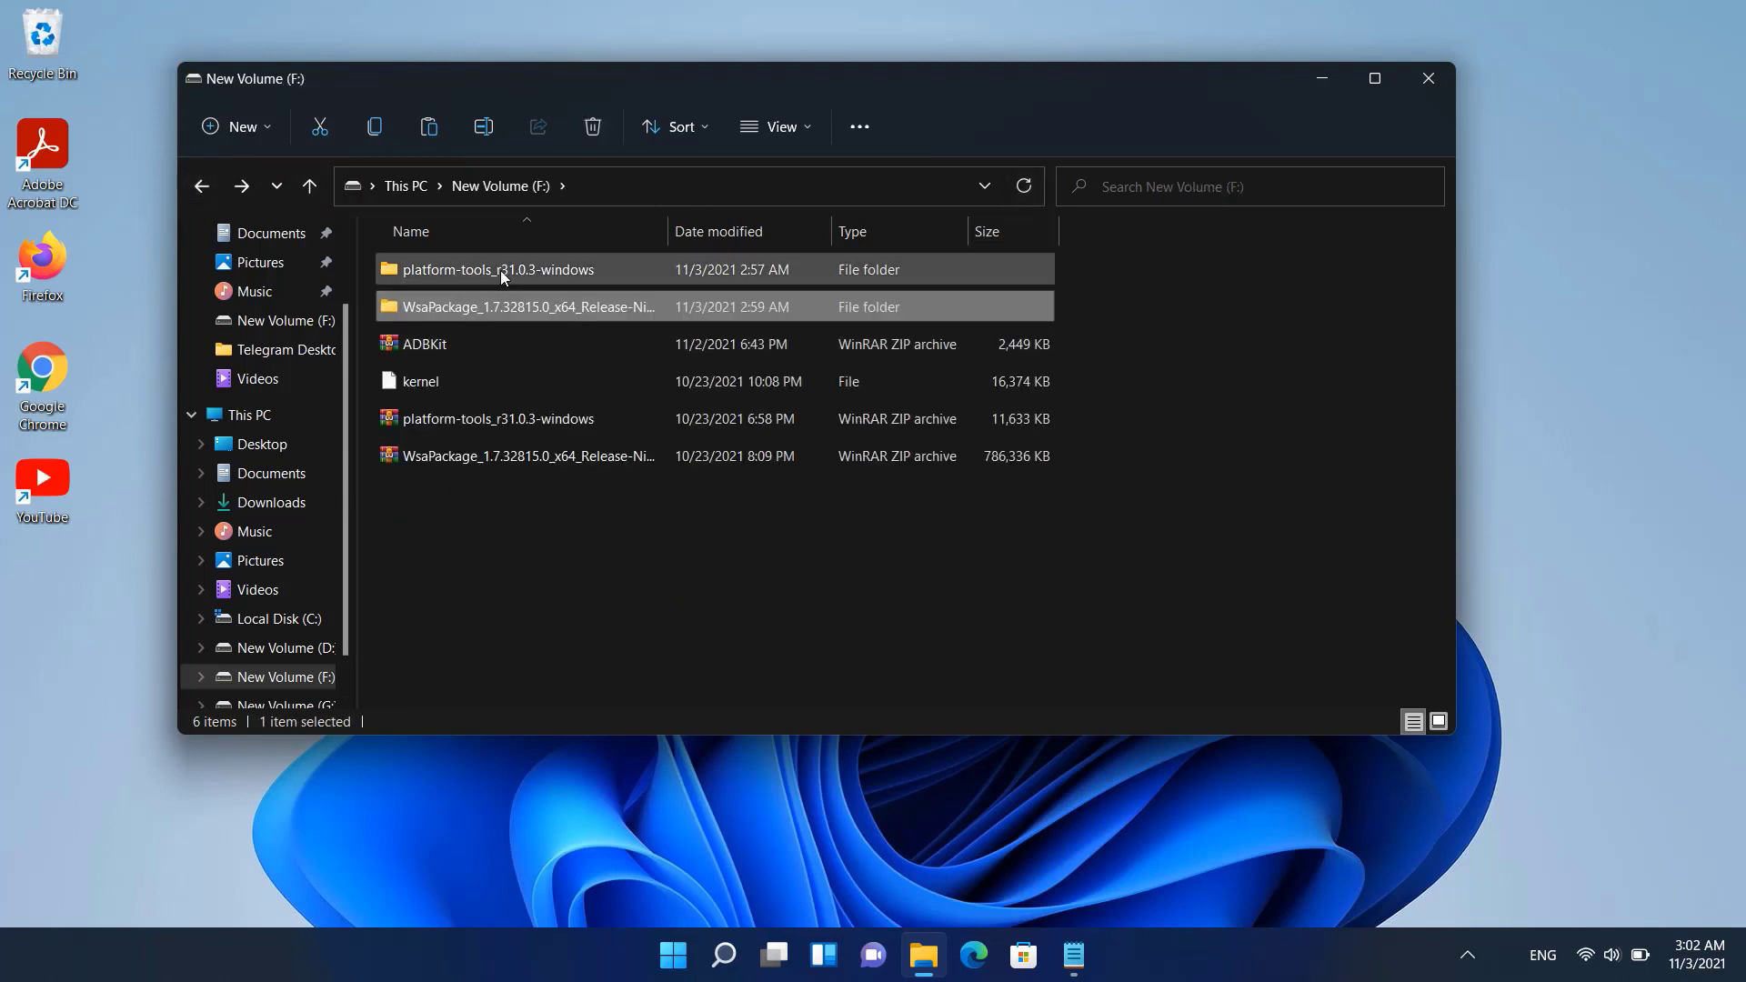
double_click(545, 307)
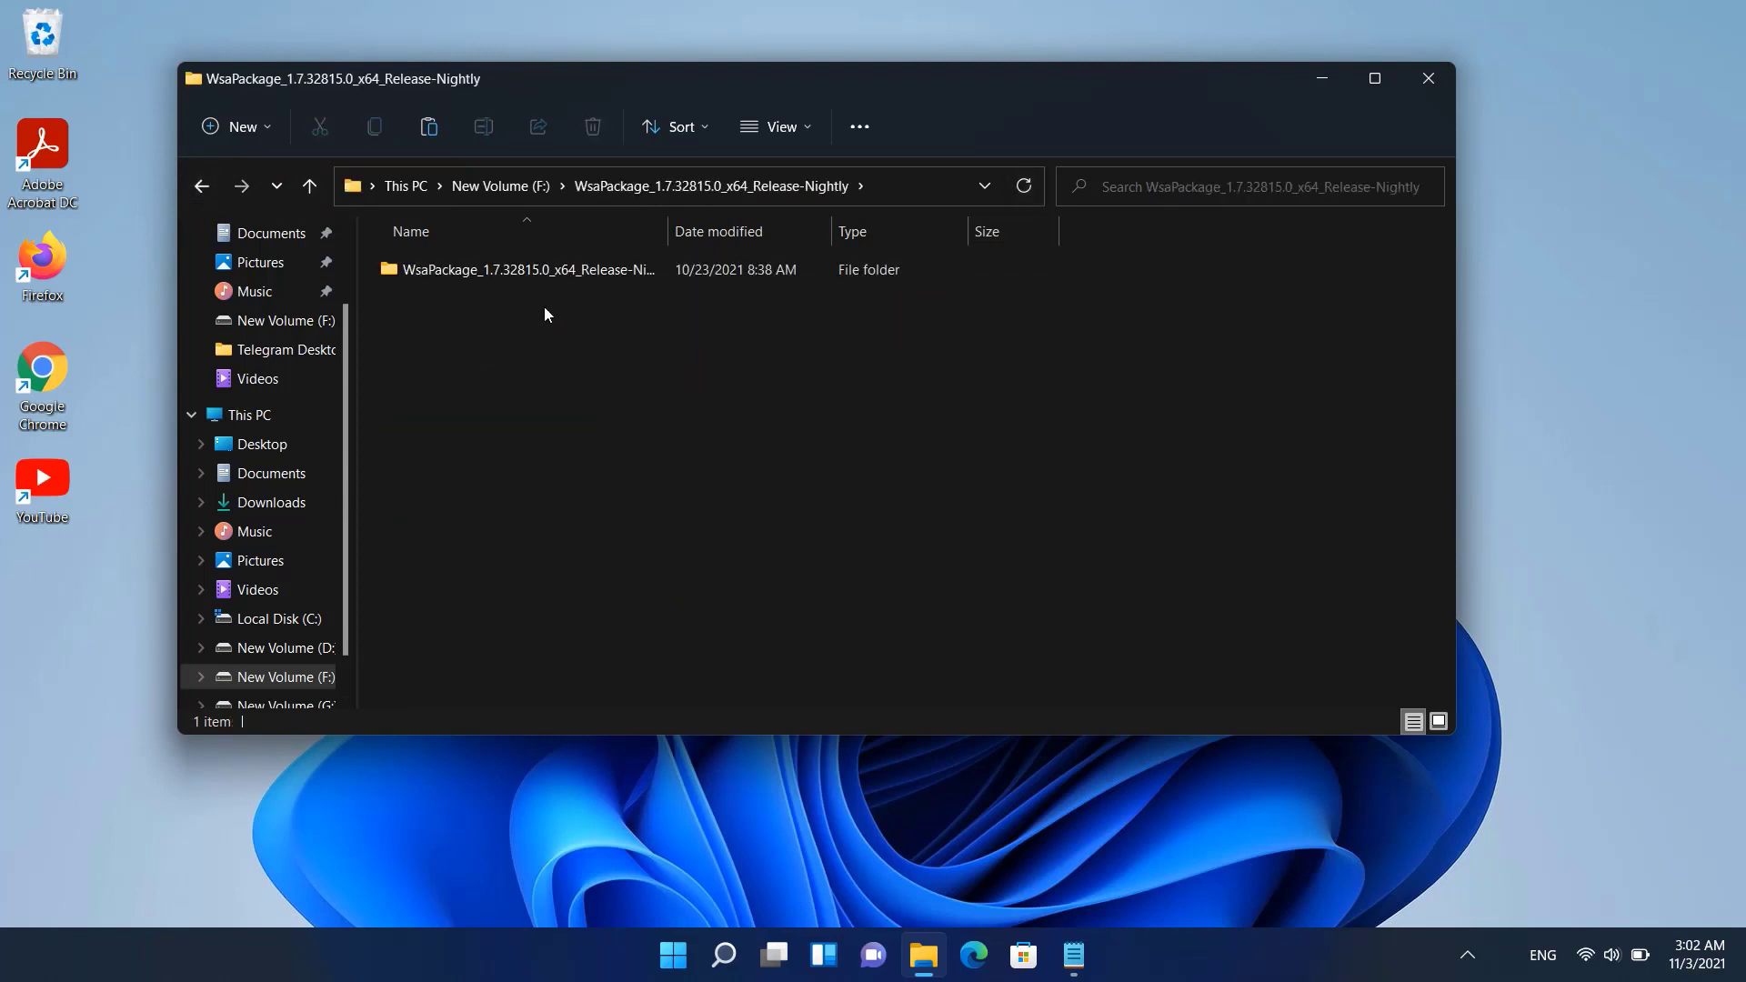
double_click(564, 270)
scroll(500, 569, down, 8)
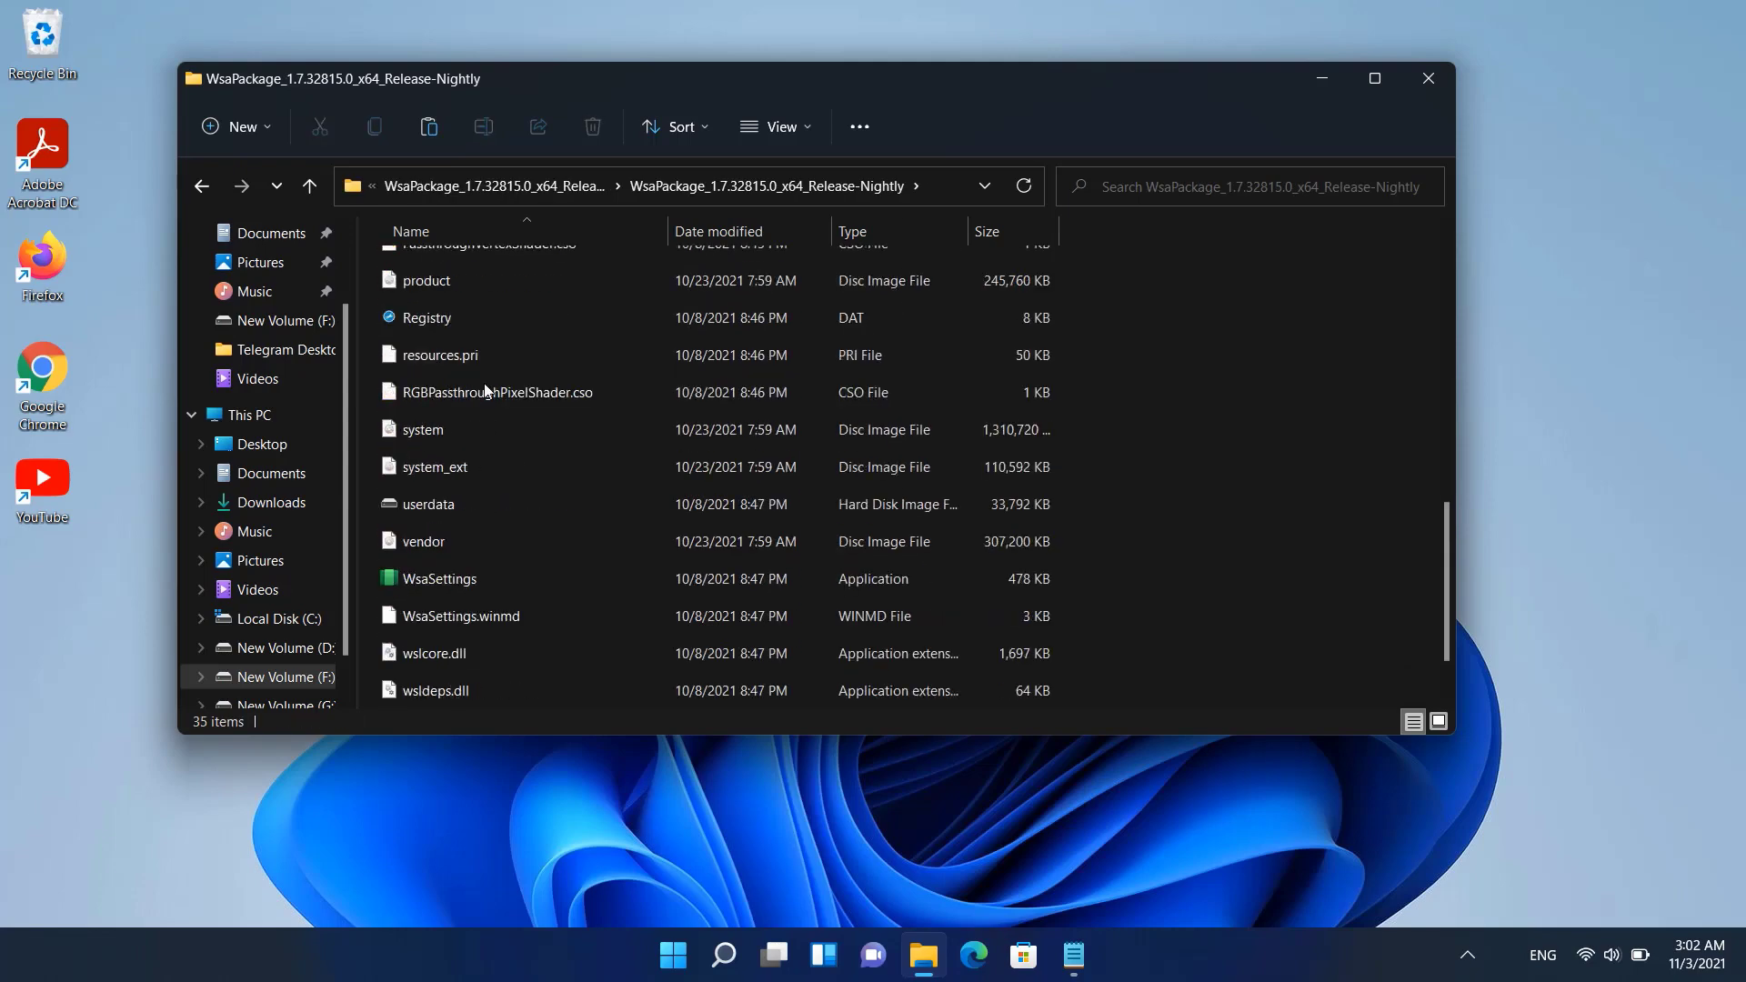
scroll(491, 421, up, 8)
drag(1018, 78, 1252, 47)
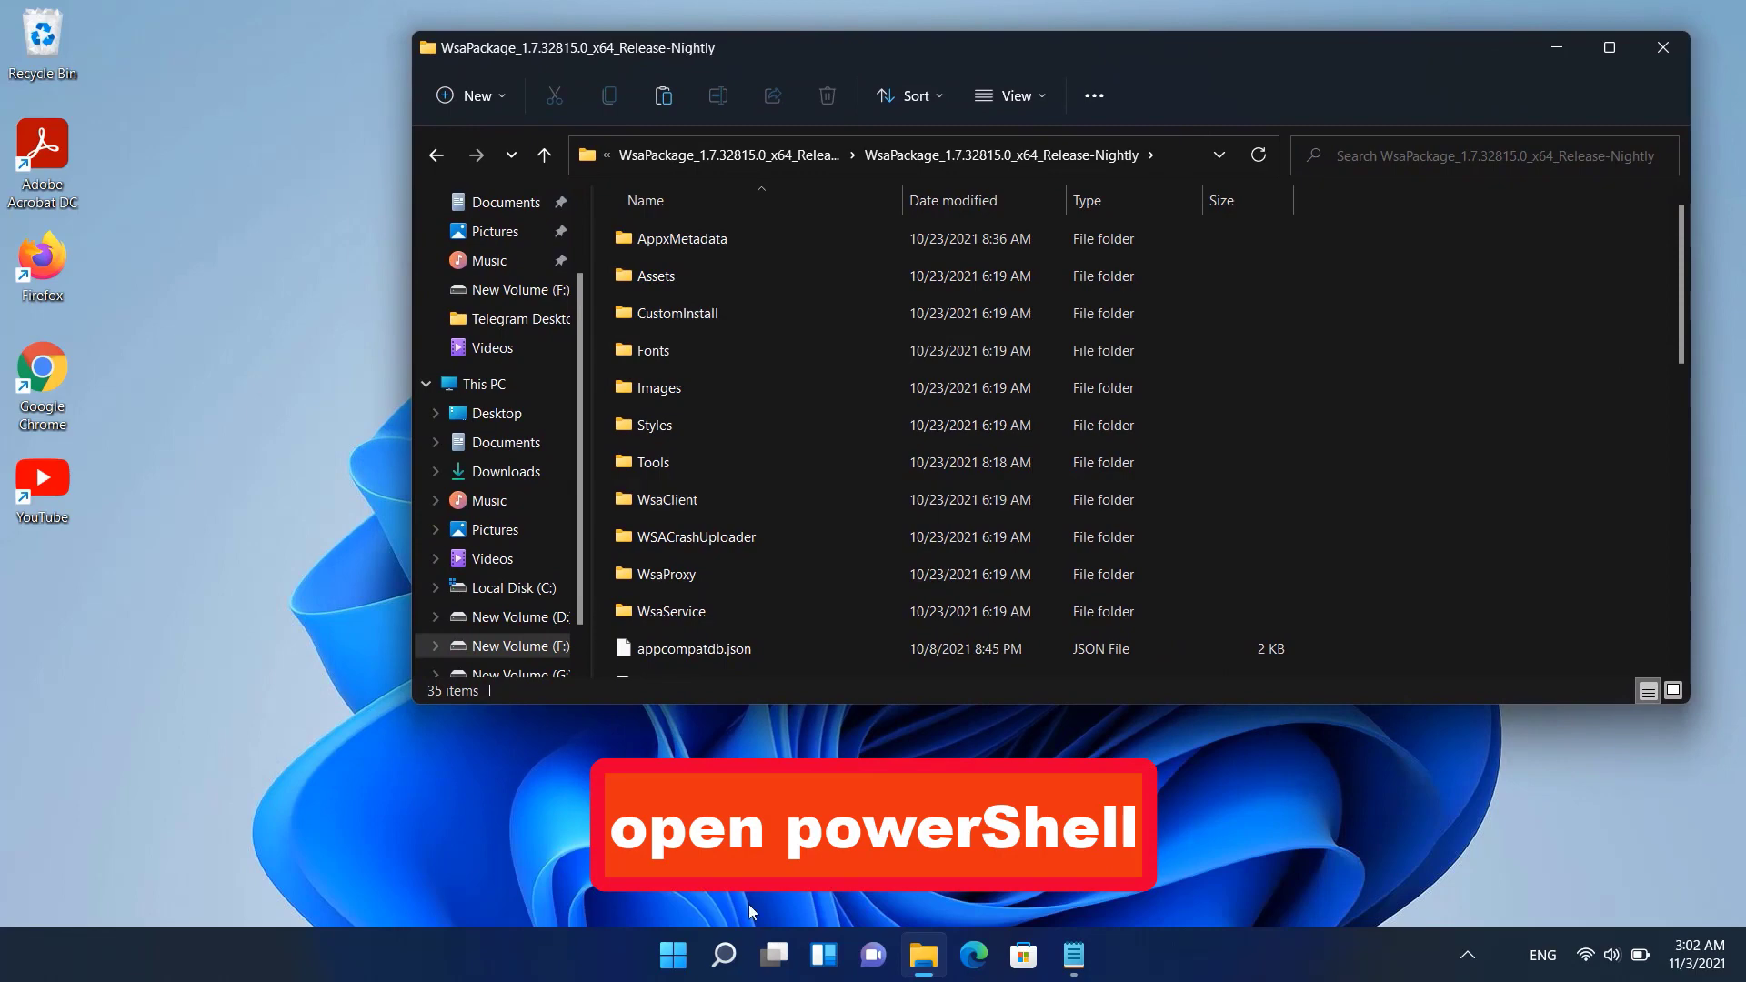
Search for powershell, run Windows PowerShell as administrator and place its window beside File Explorer.
click(725, 956)
text(power)
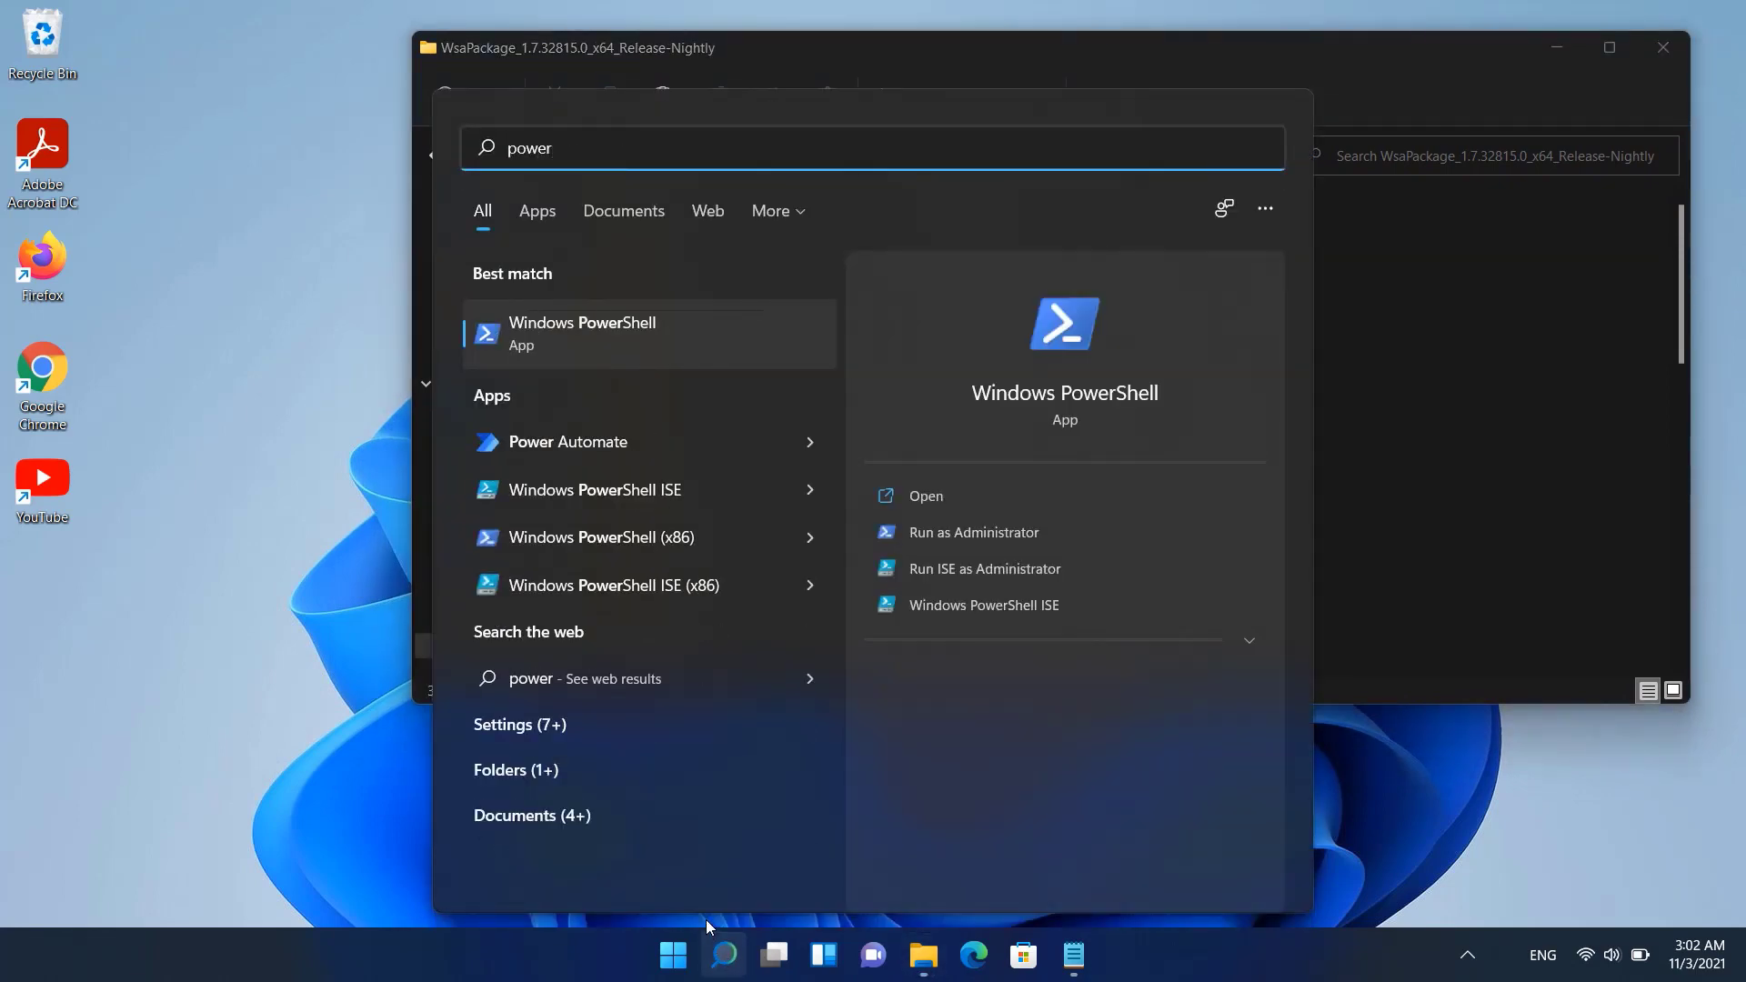
text(shell)
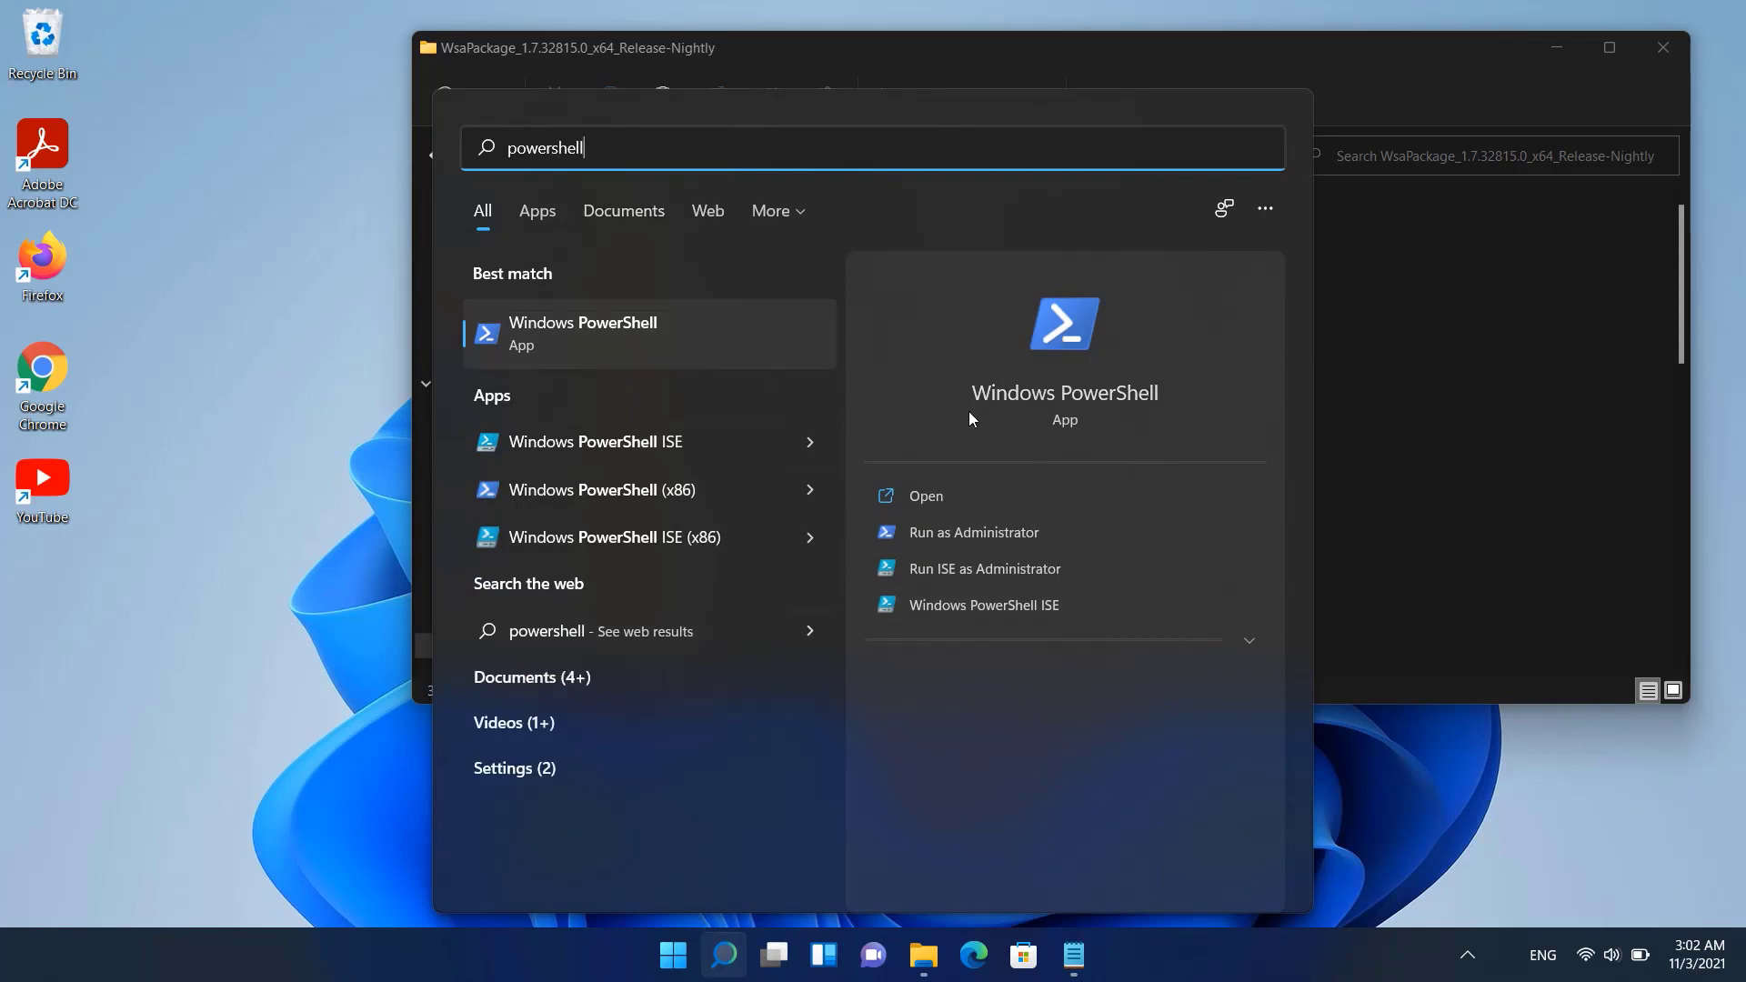
click(940, 534)
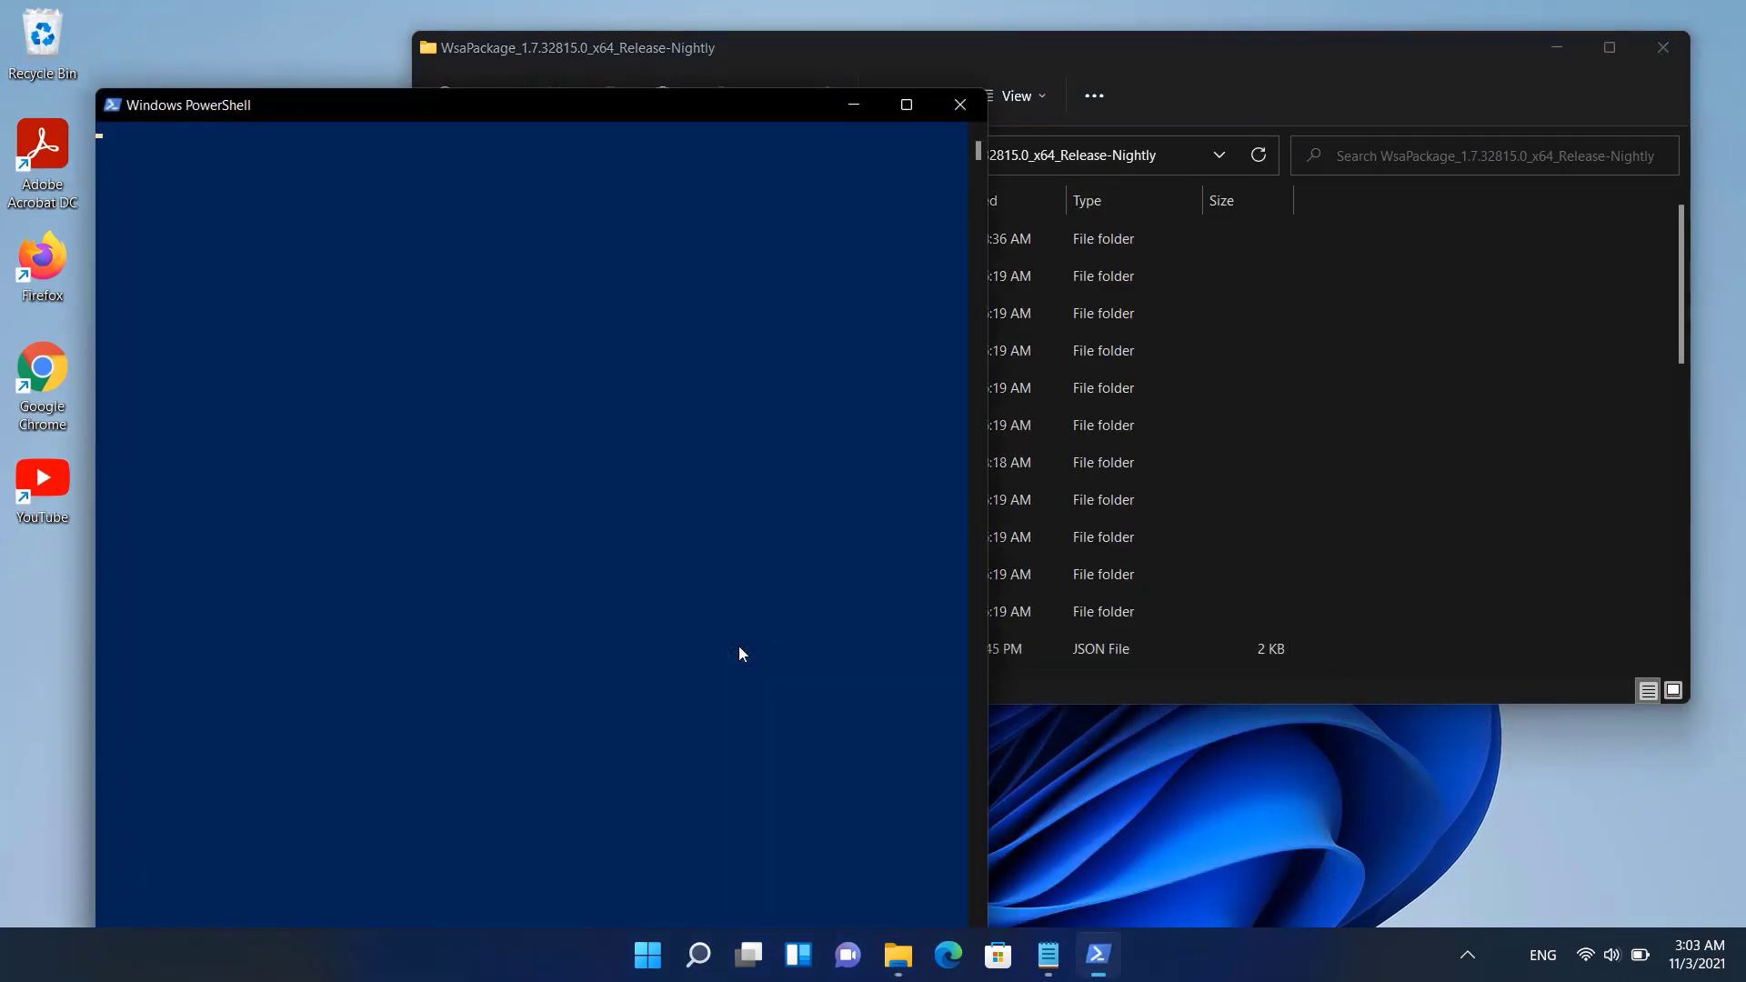
drag(548, 101, 509, 91)
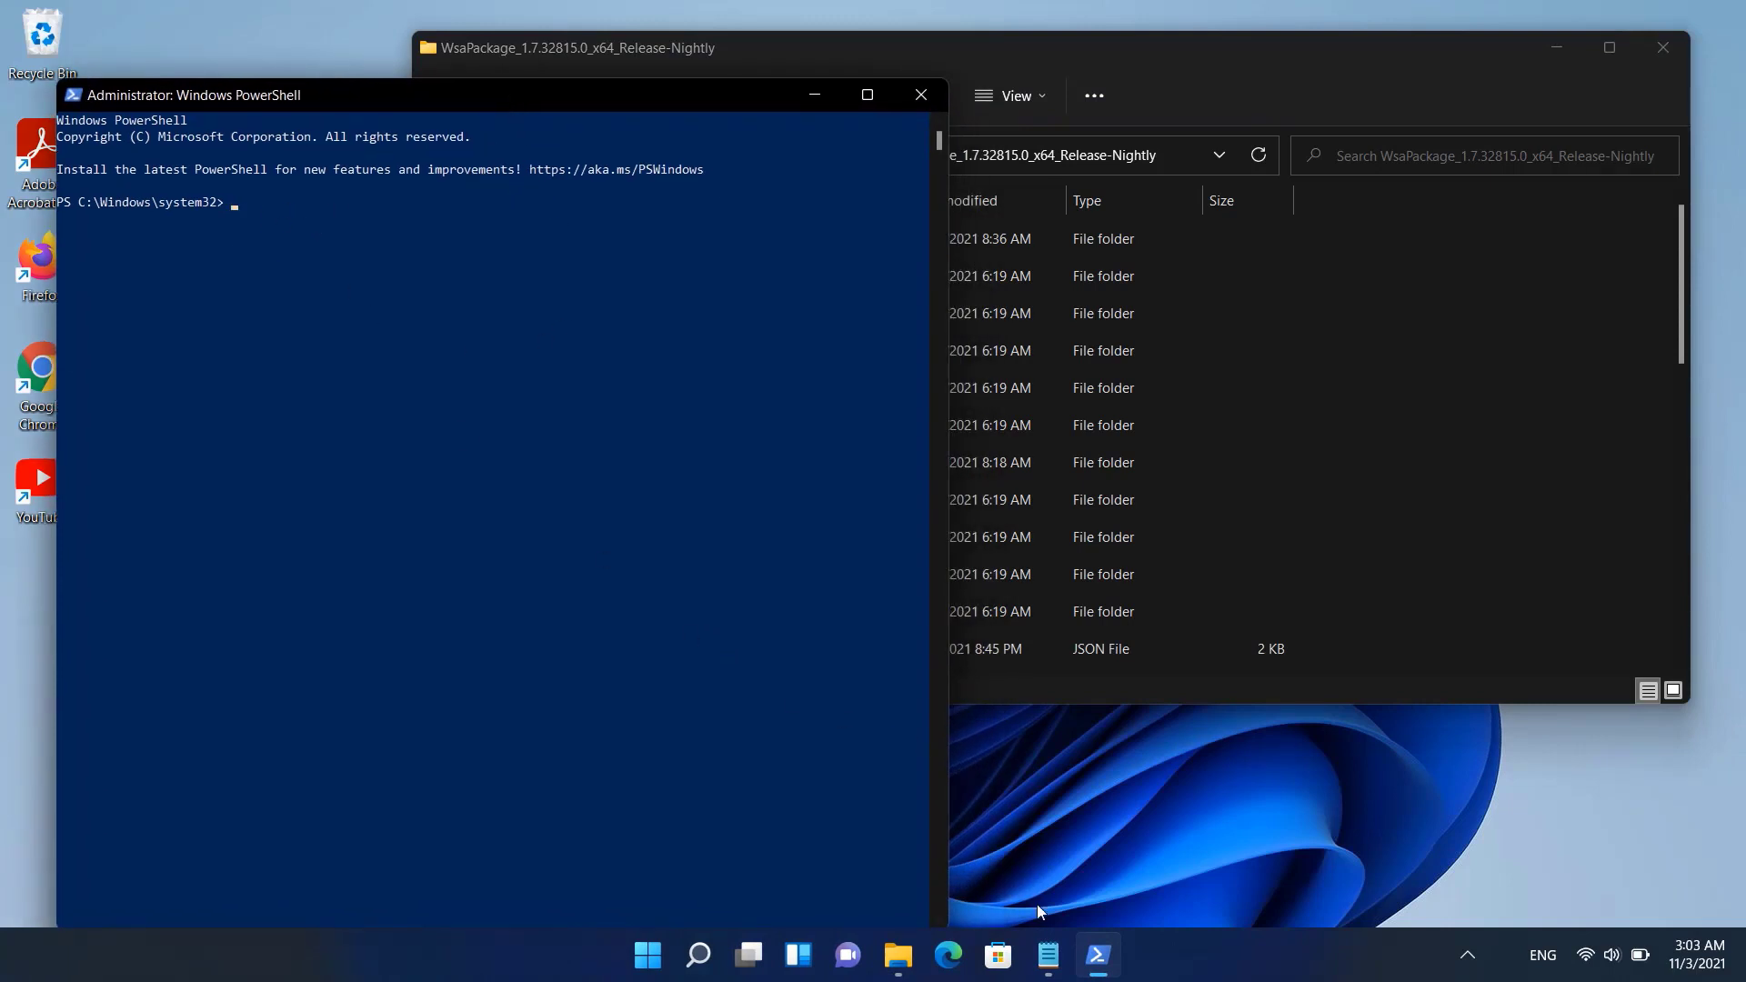
Copy the cd command from the adb Notepad file and enter it at the PowerShell prompt without running it.
click(1048, 955)
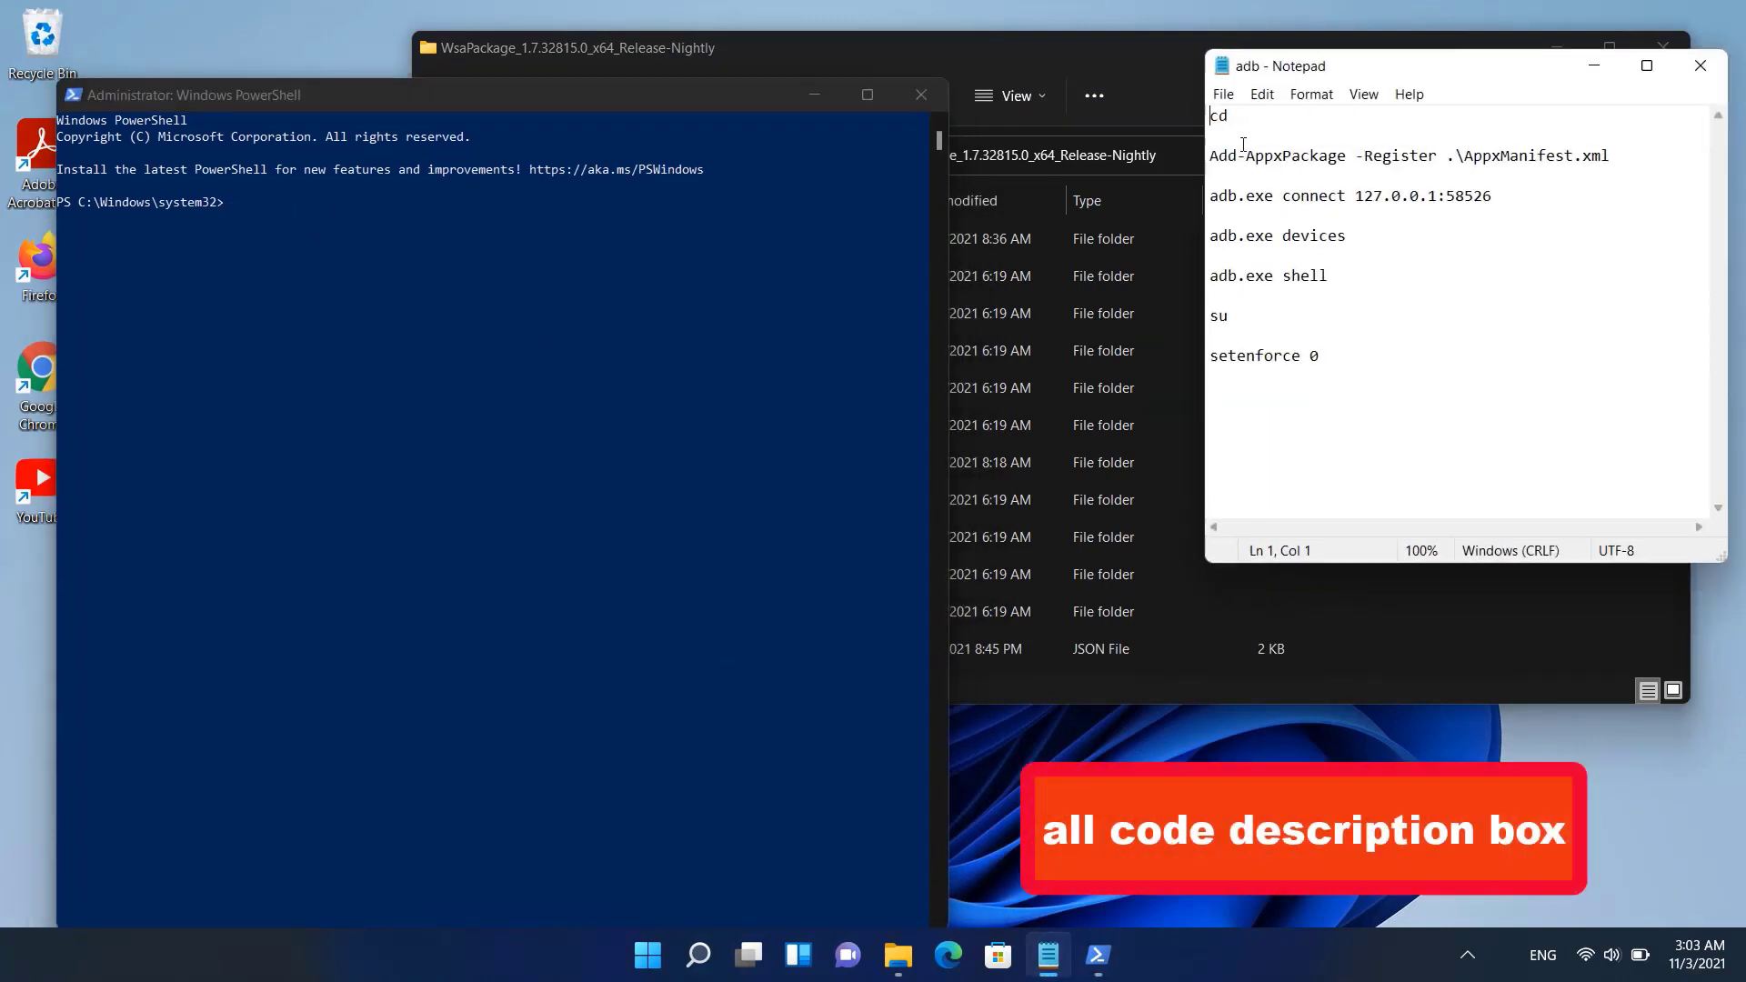
drag(1233, 116, 1217, 117)
right_click(1225, 117)
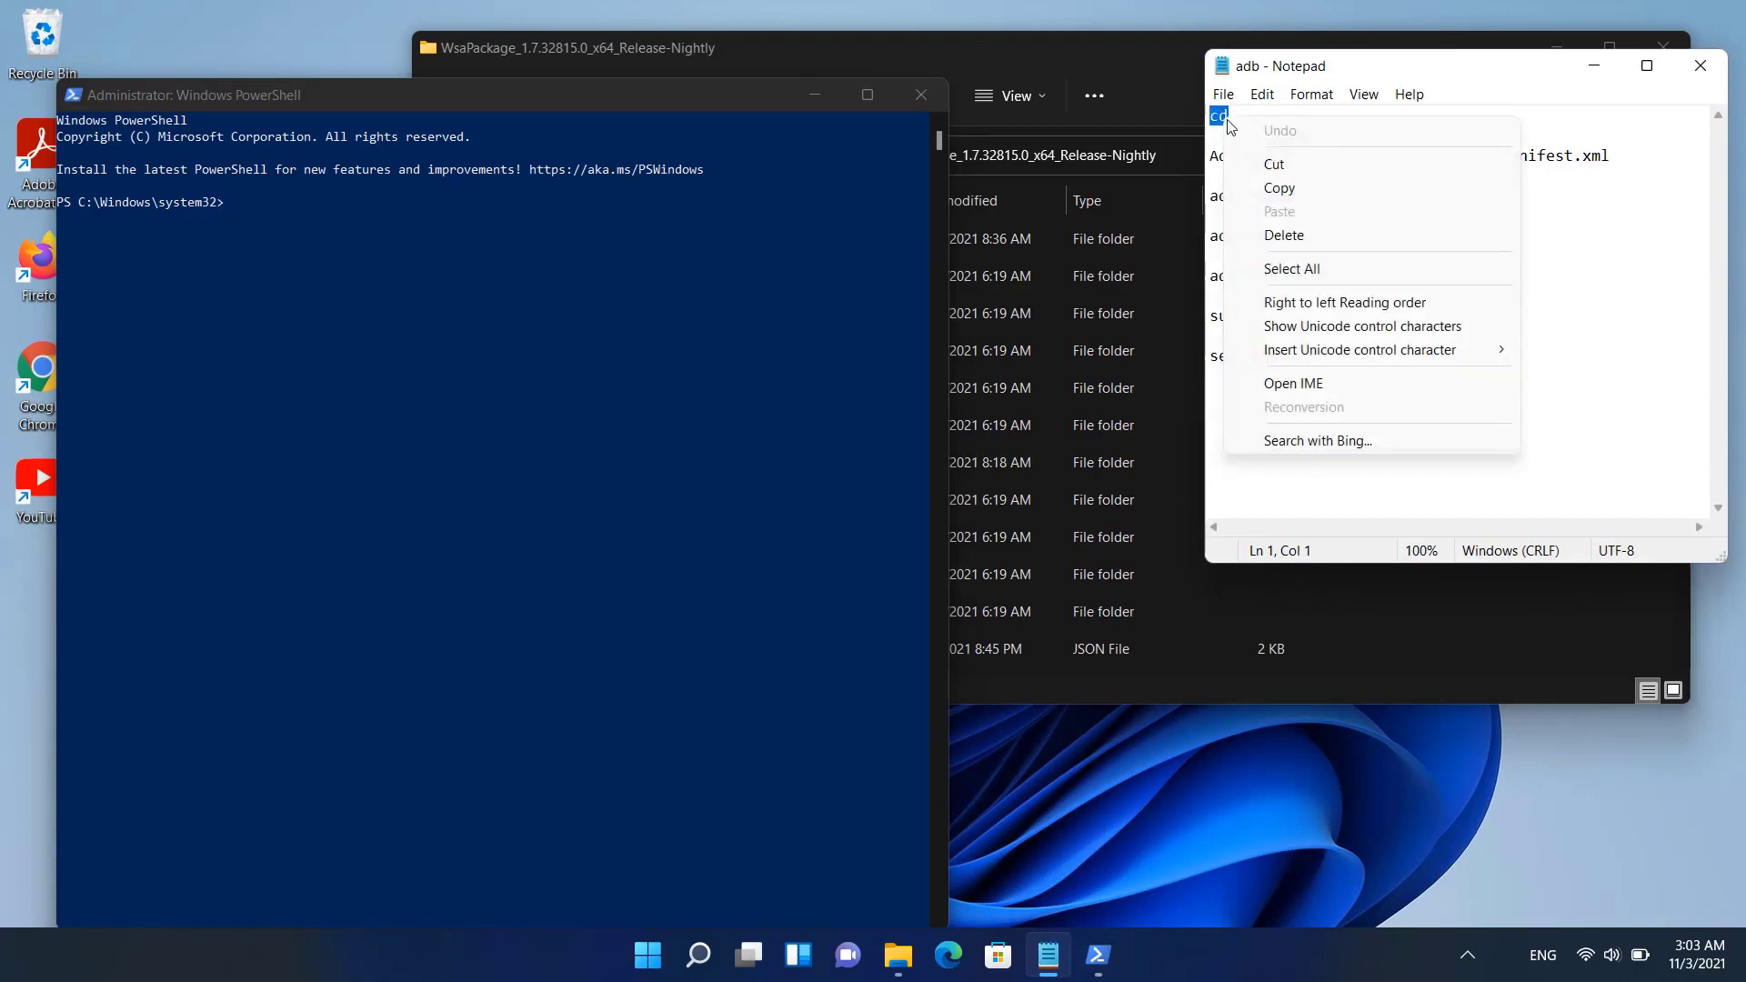
click(1279, 187)
click(281, 223)
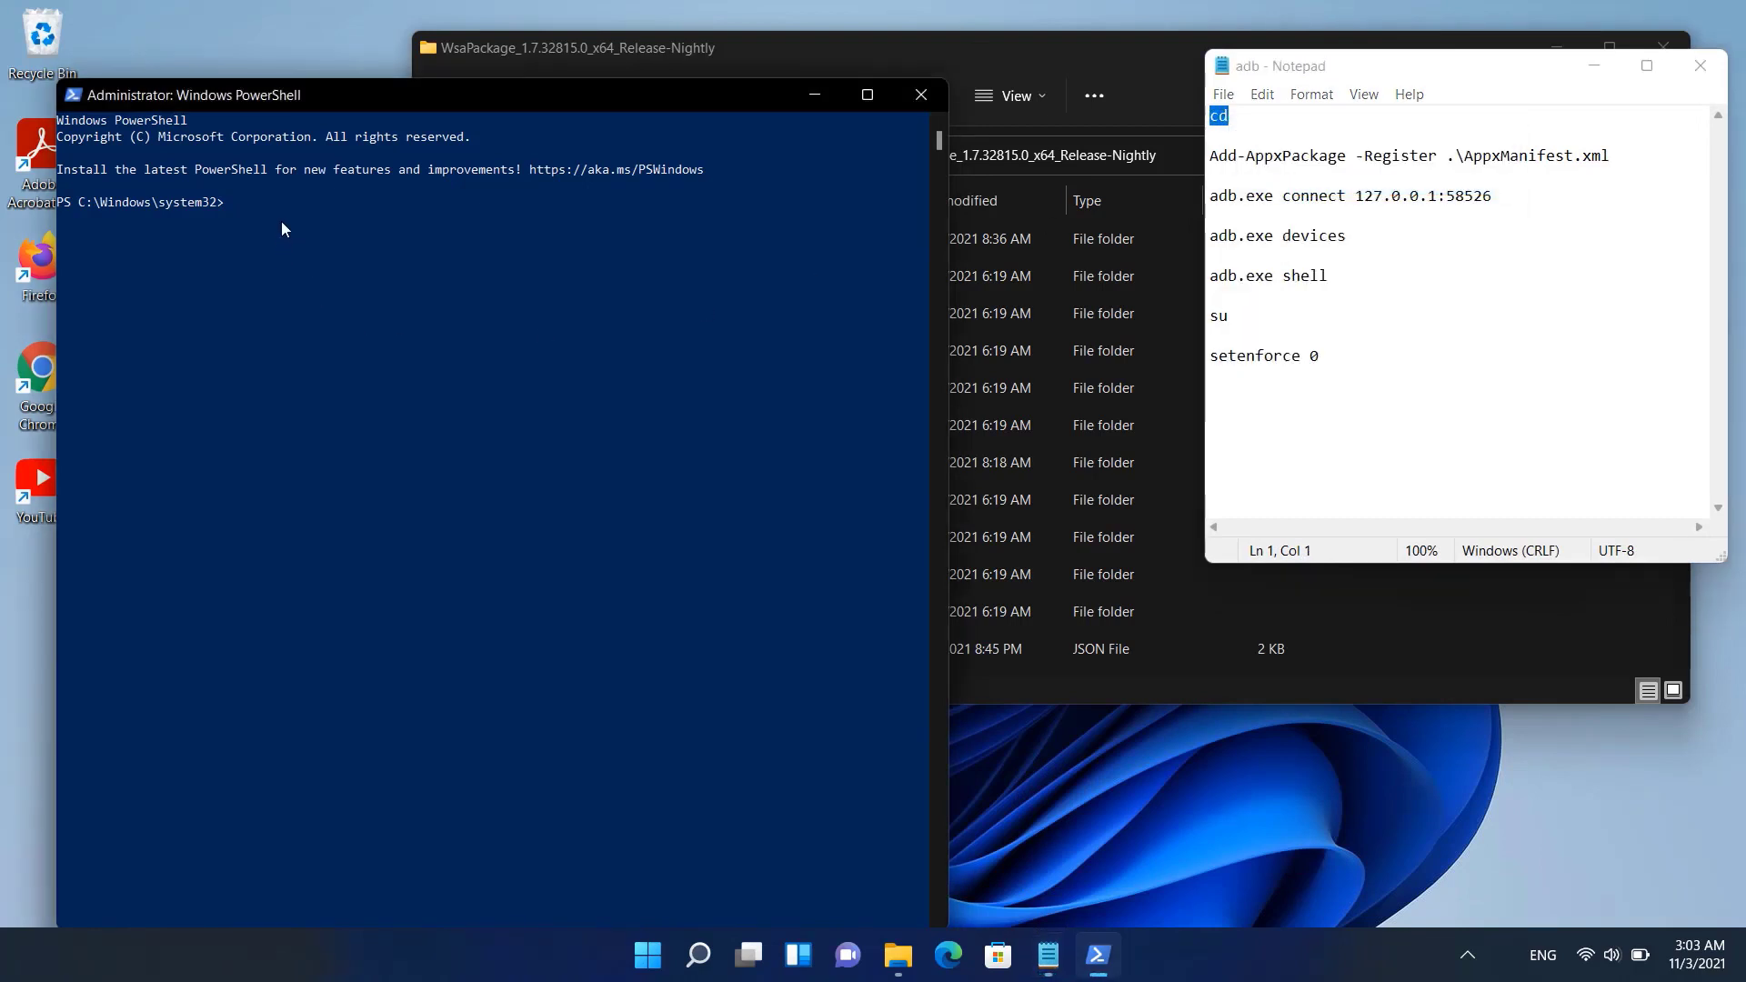
text(cd)
Copy the full path of the inner WsaPackage_1.7.32815.0_x64_Release-Nightly folder from File Explorer.
click(1082, 40)
scroll(954, 356, down, 3)
scroll(920, 362, up, 2)
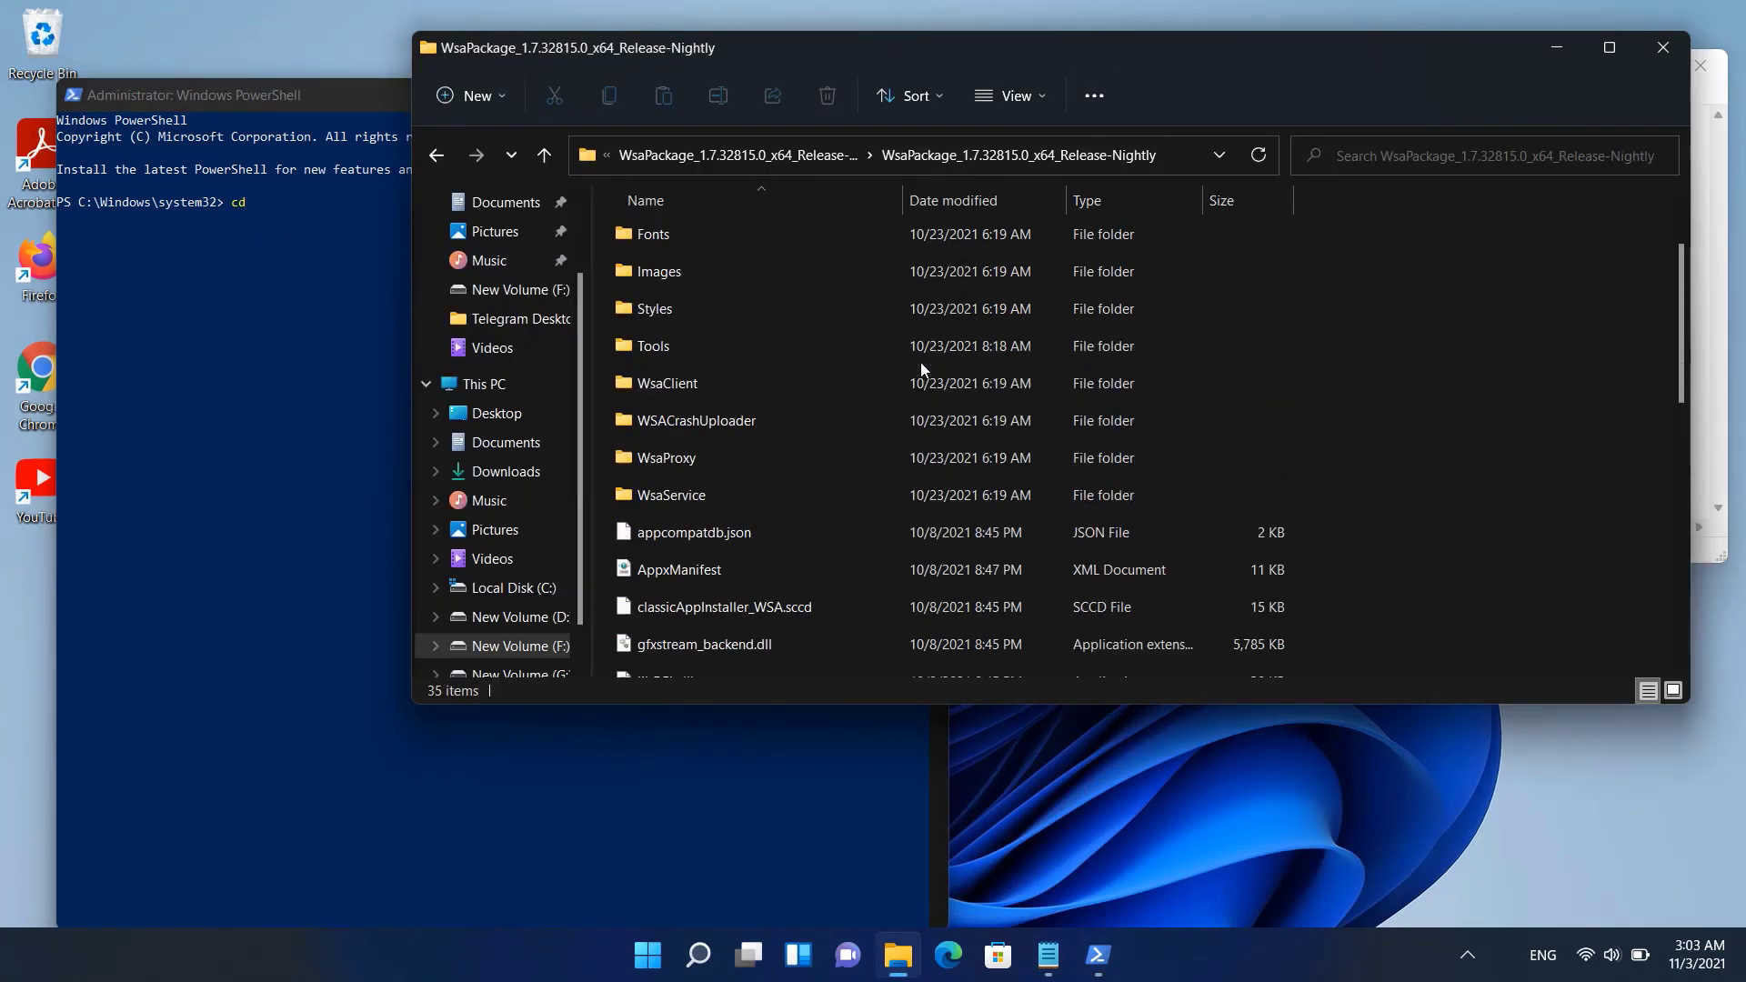
click(1177, 157)
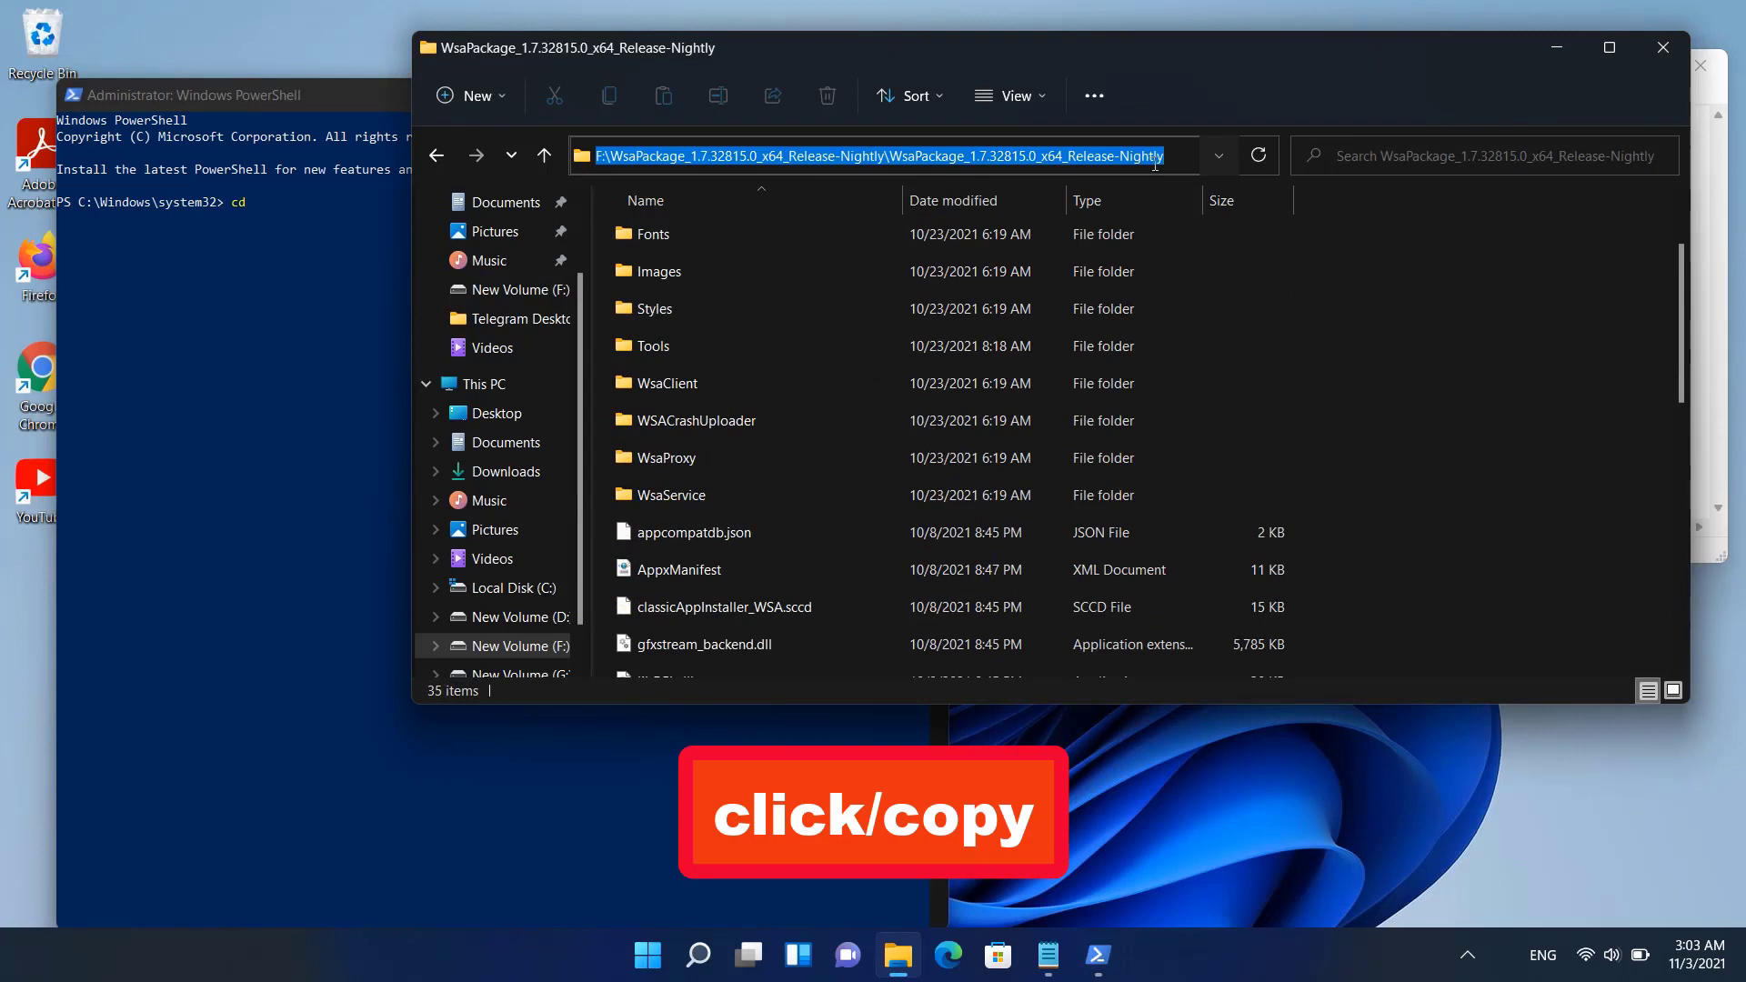
right_click(1155, 165)
click(1198, 226)
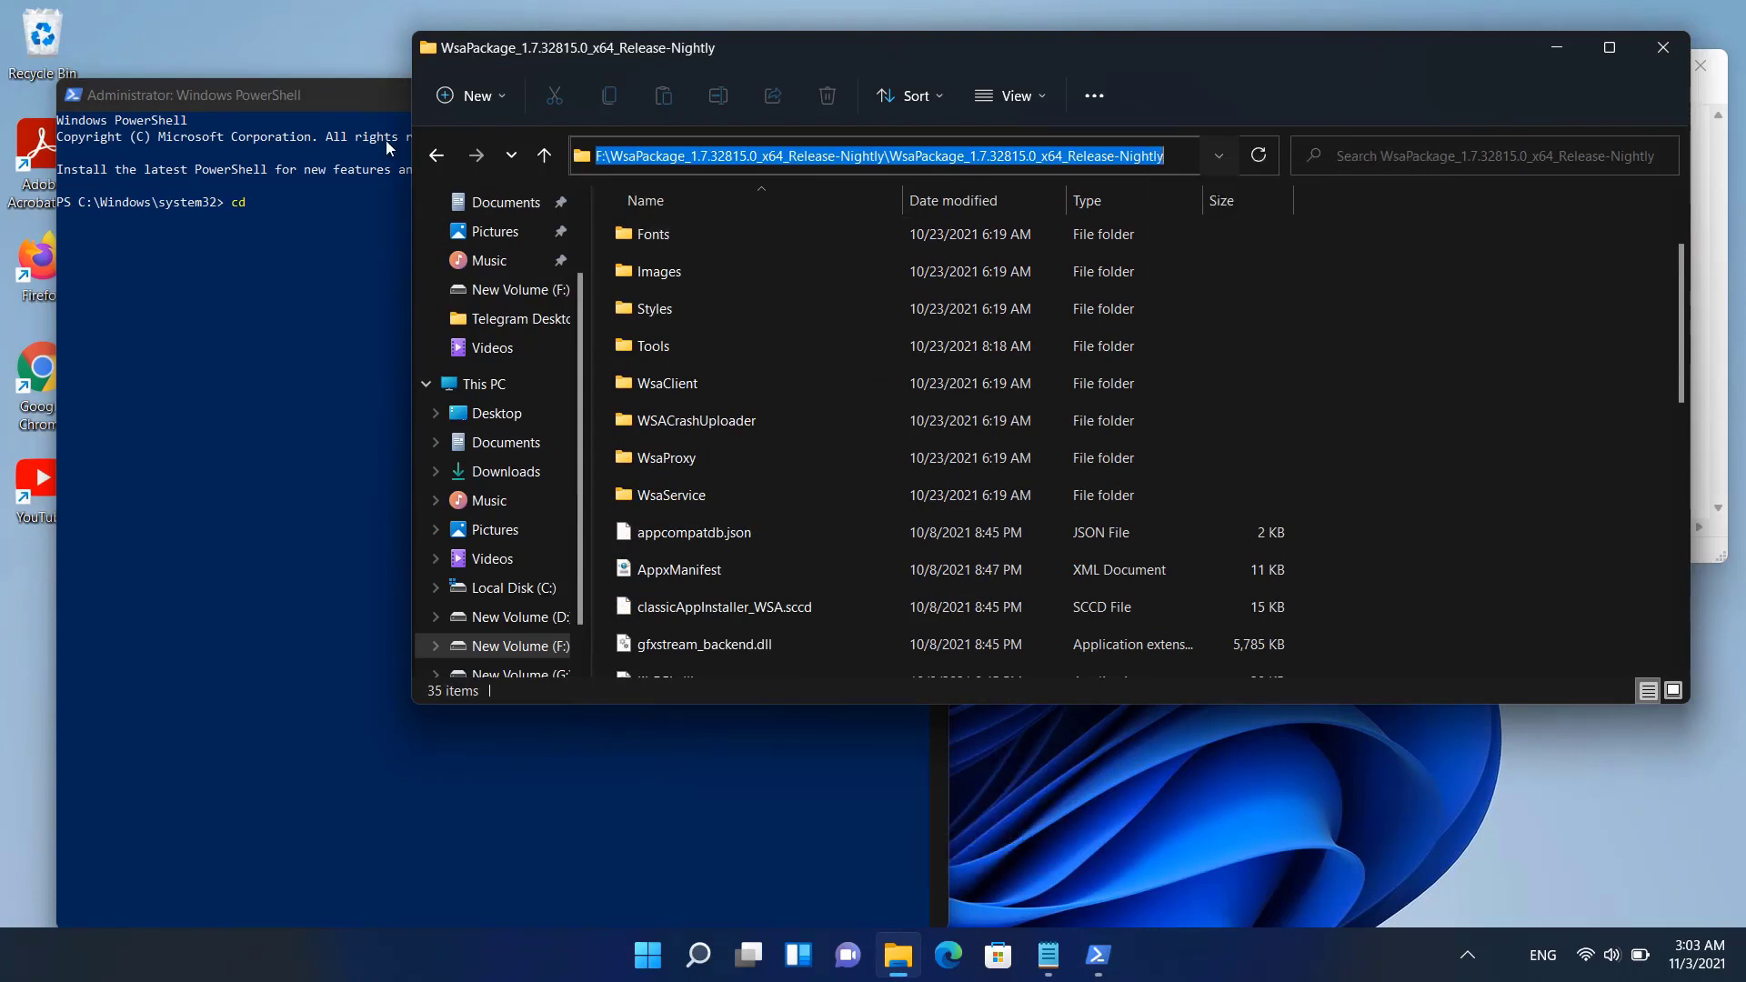
Complete the cd command in PowerShell with the copied WsaPackage folder path and run it.
click(362, 91)
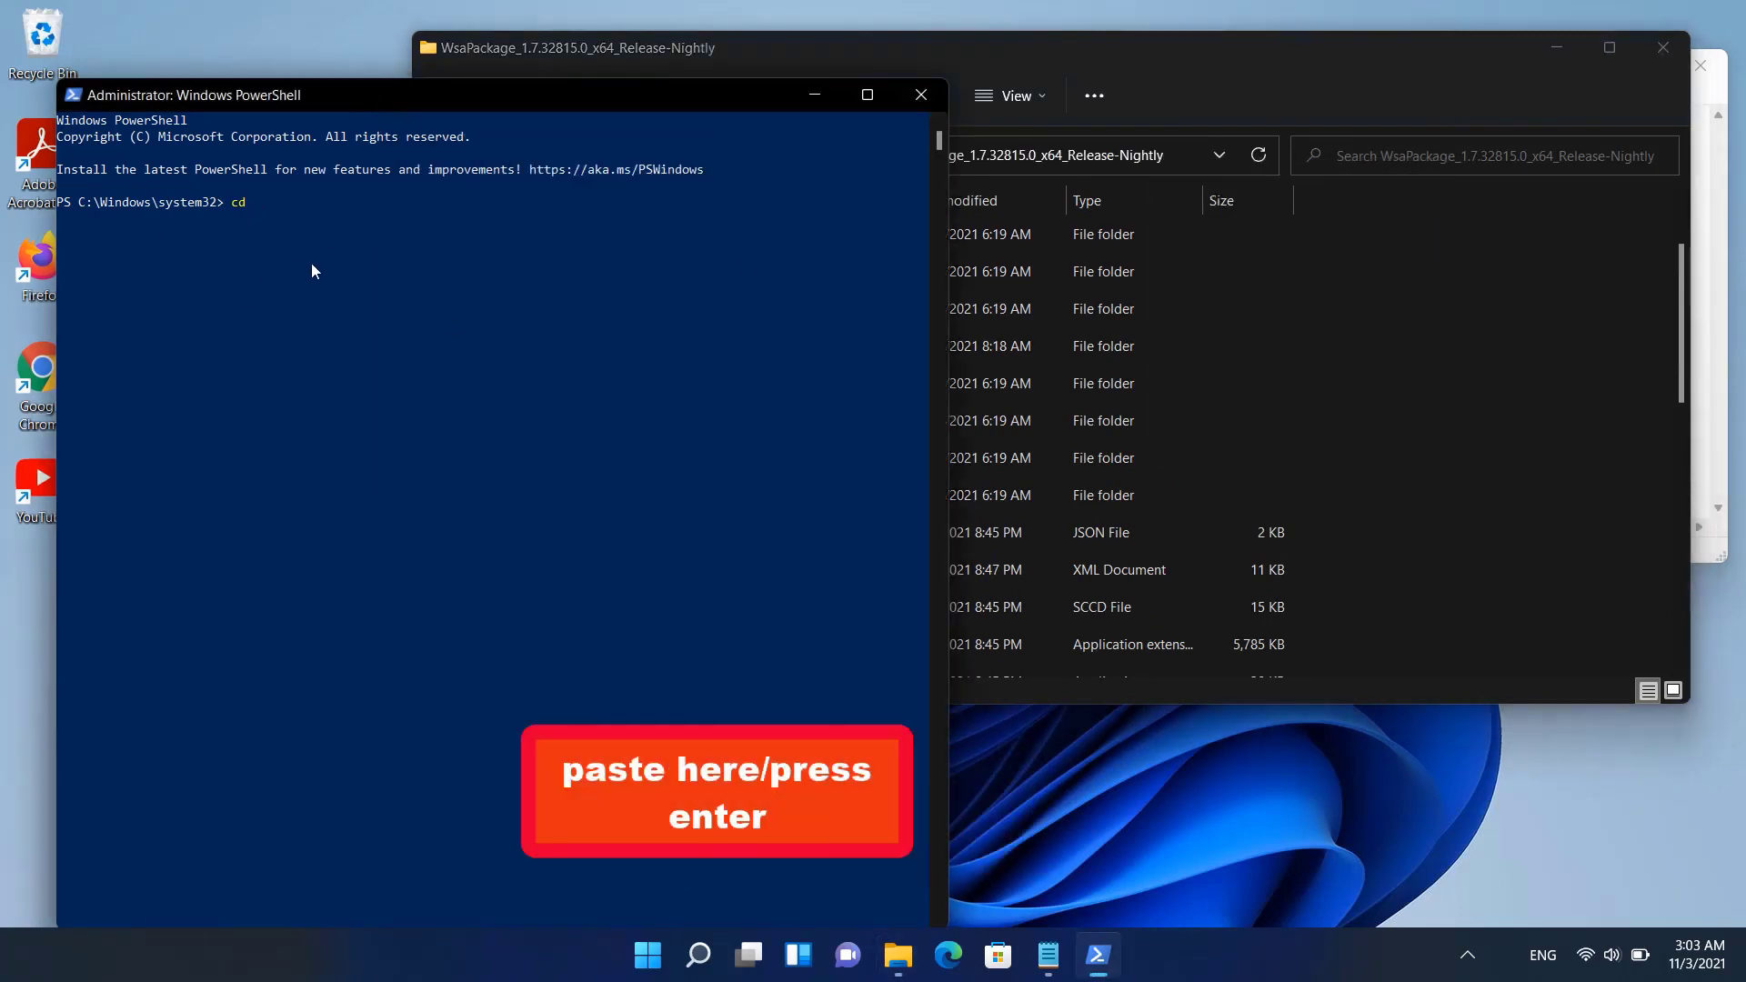
text(cd)
right_click(325, 236)
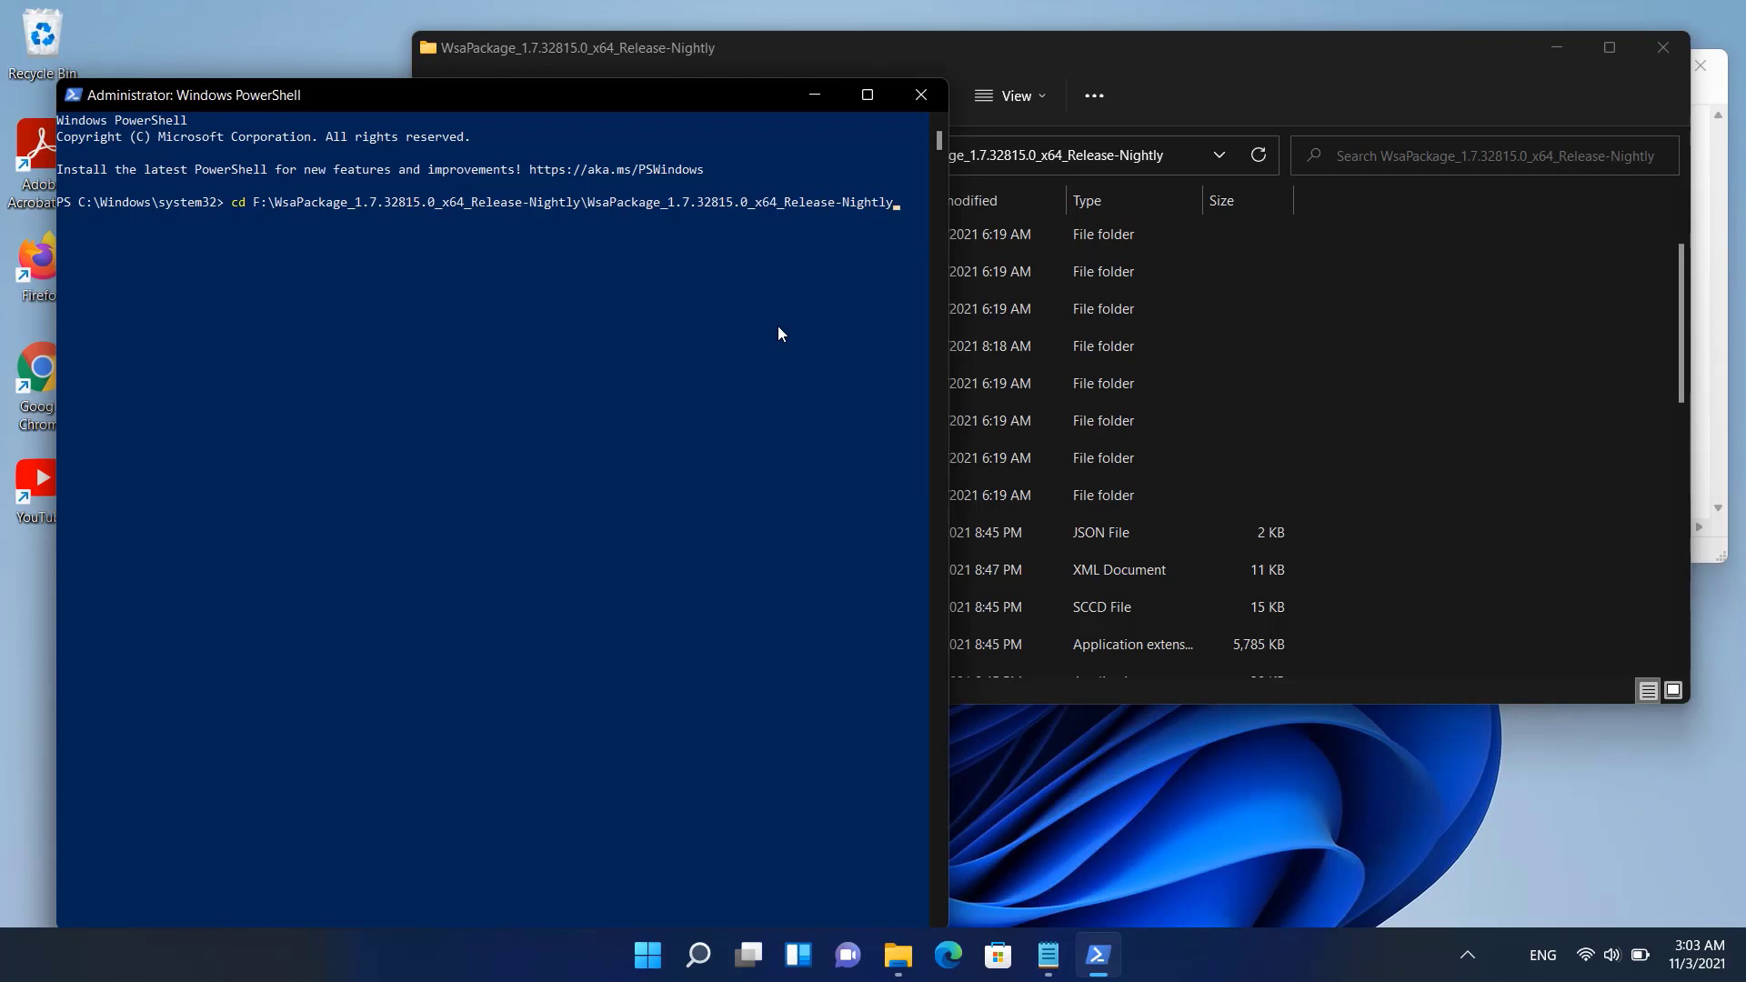
key(Return)
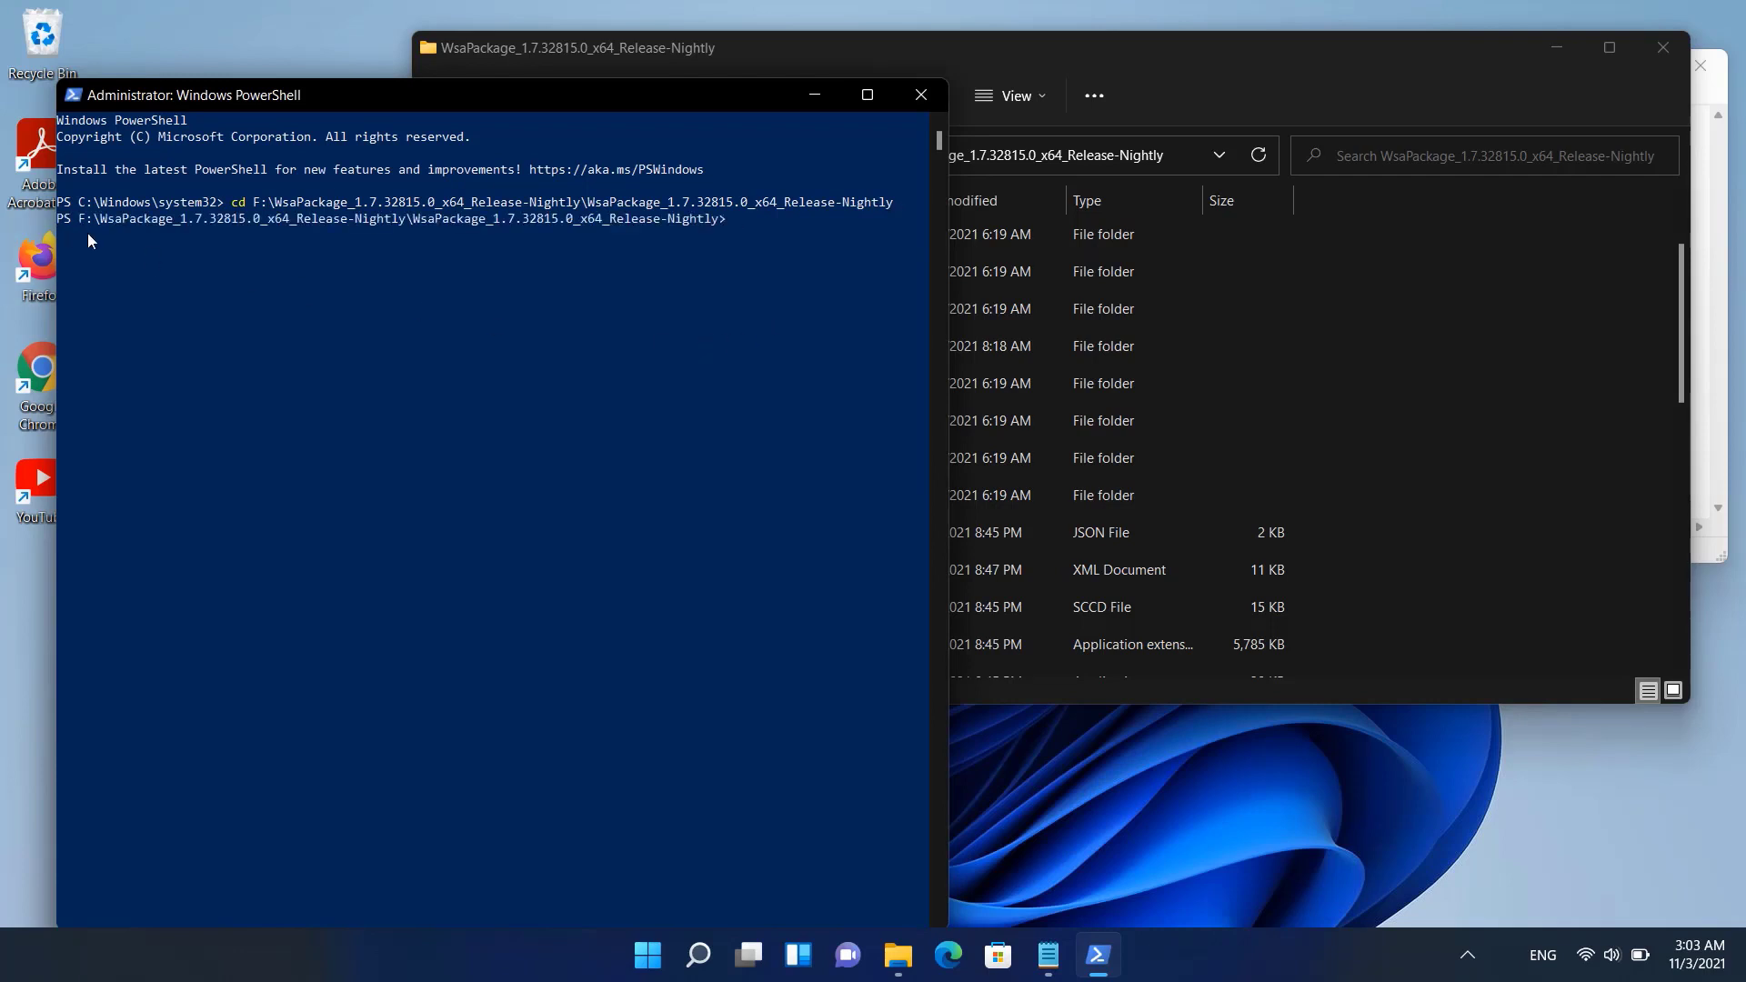
Copy "Add-AppxPackage -Register .\AppxManifest.xml" from the adb Notepad file and run it in PowerShell.
click(1711, 215)
drag(1609, 157, 1210, 161)
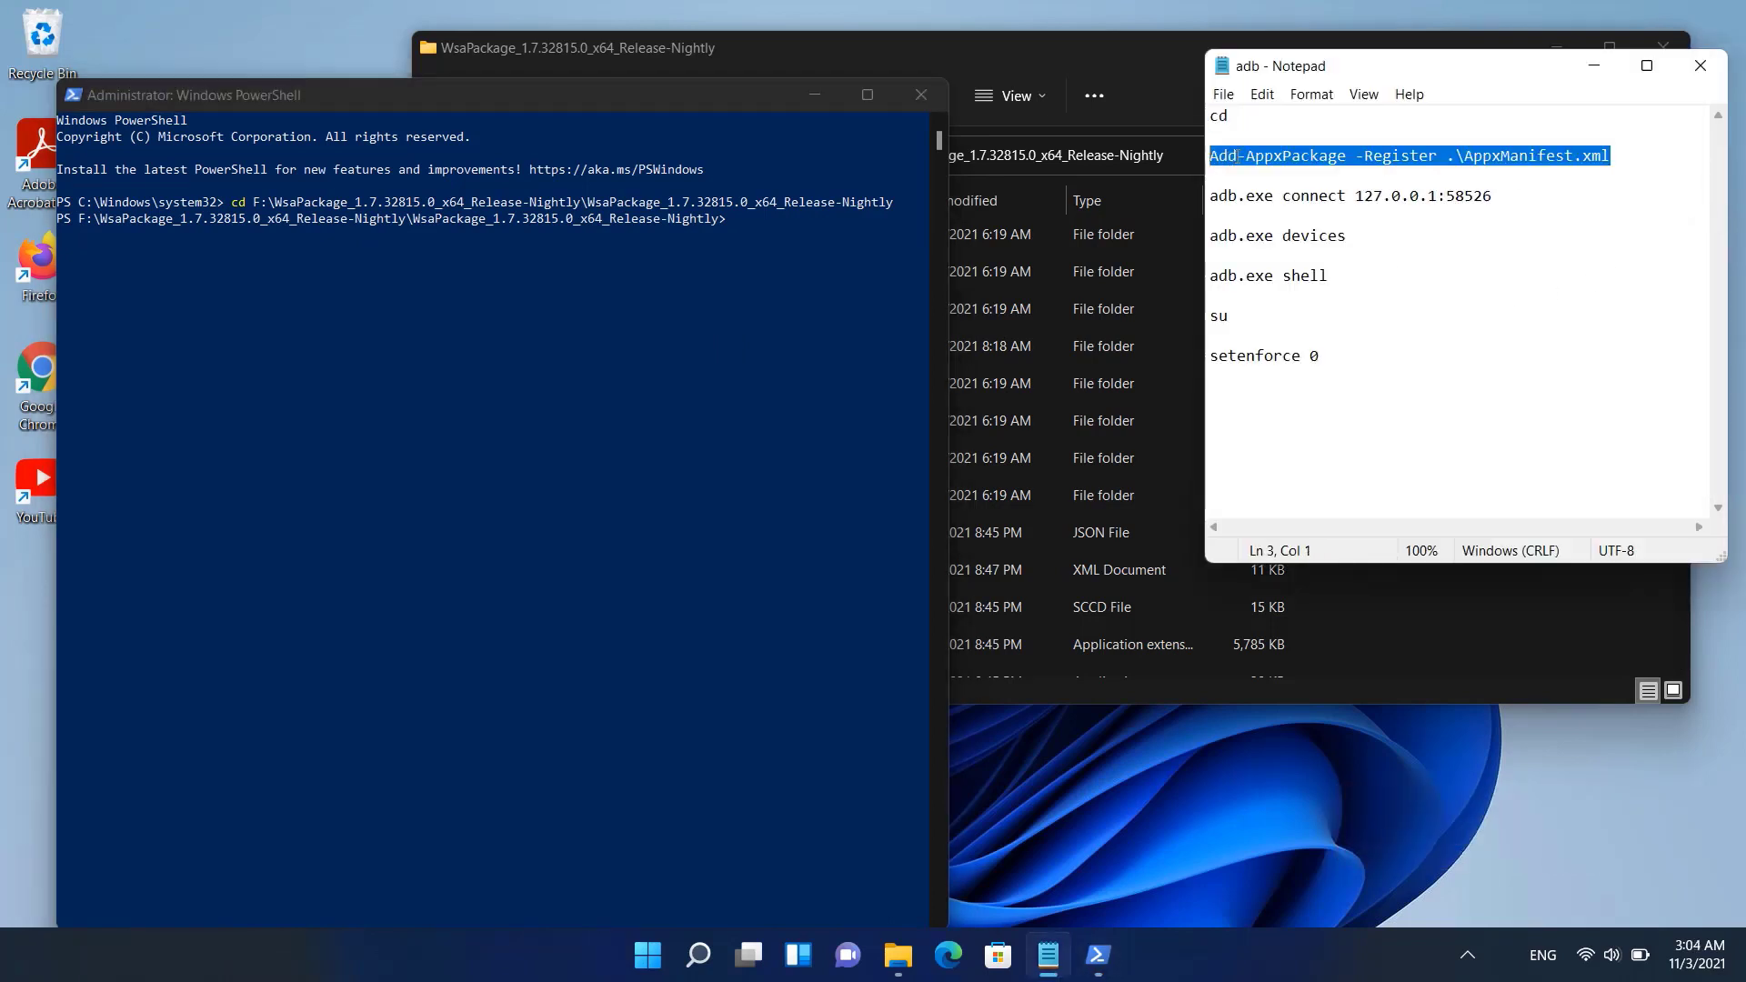
right_click(1238, 160)
click(1292, 230)
click(709, 96)
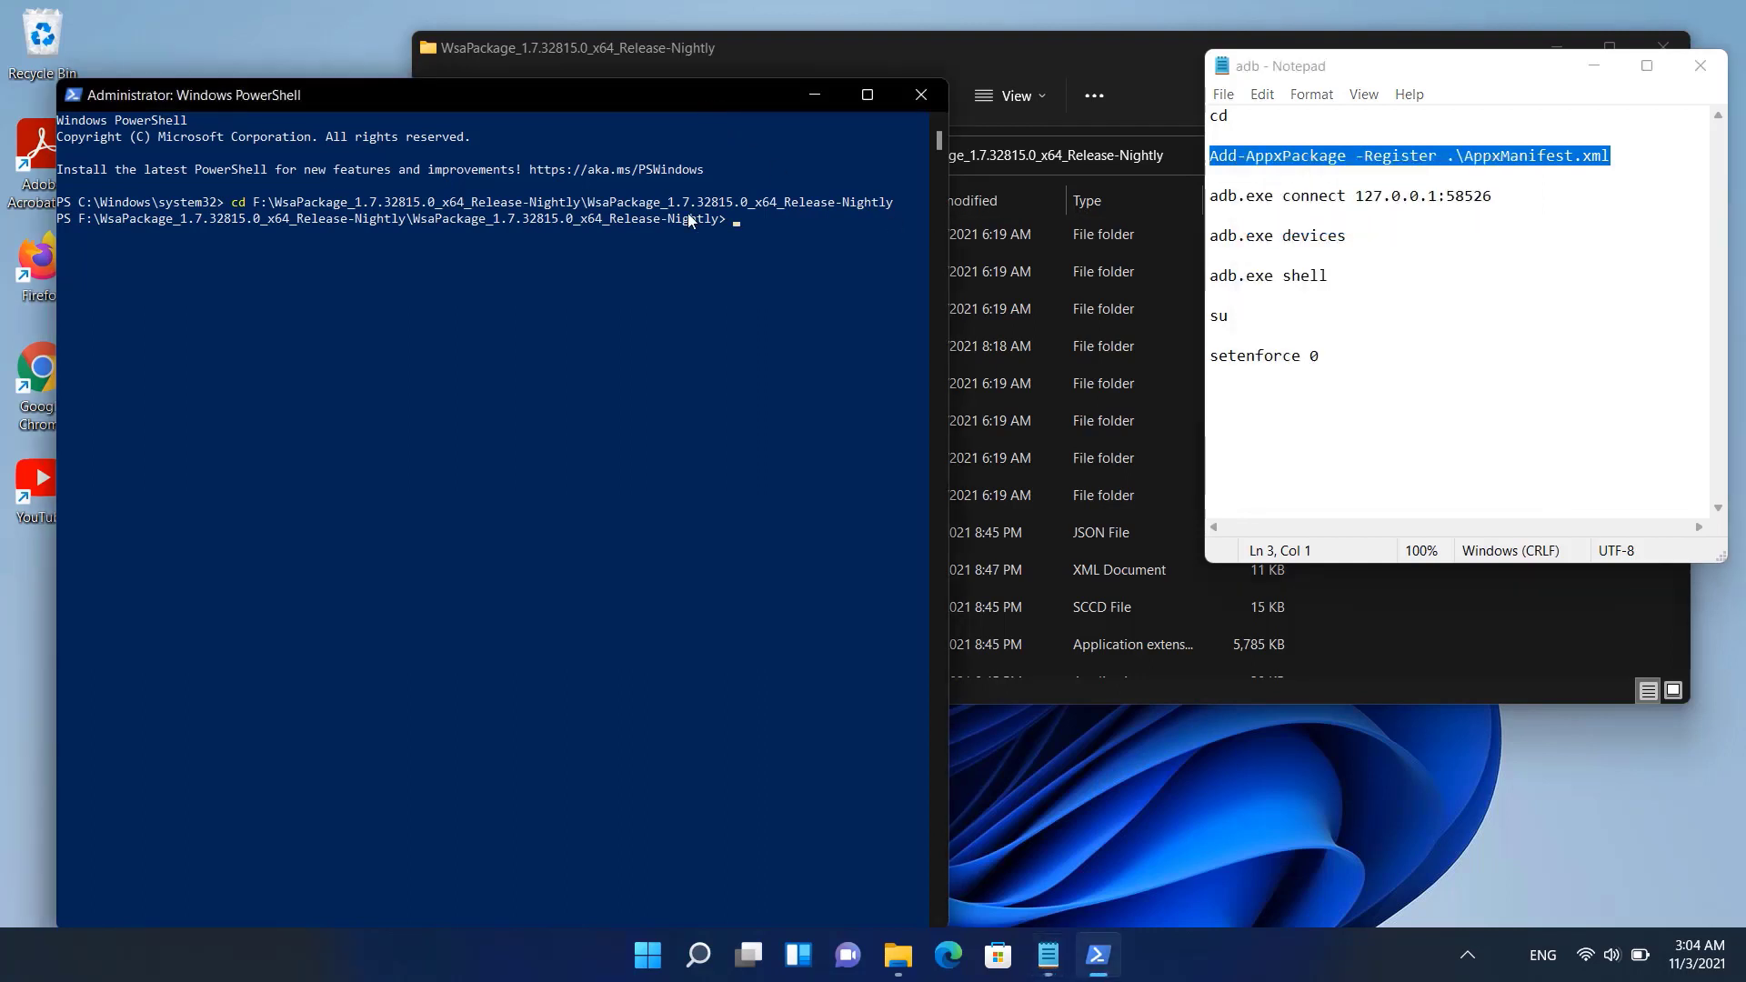
right_click(771, 233)
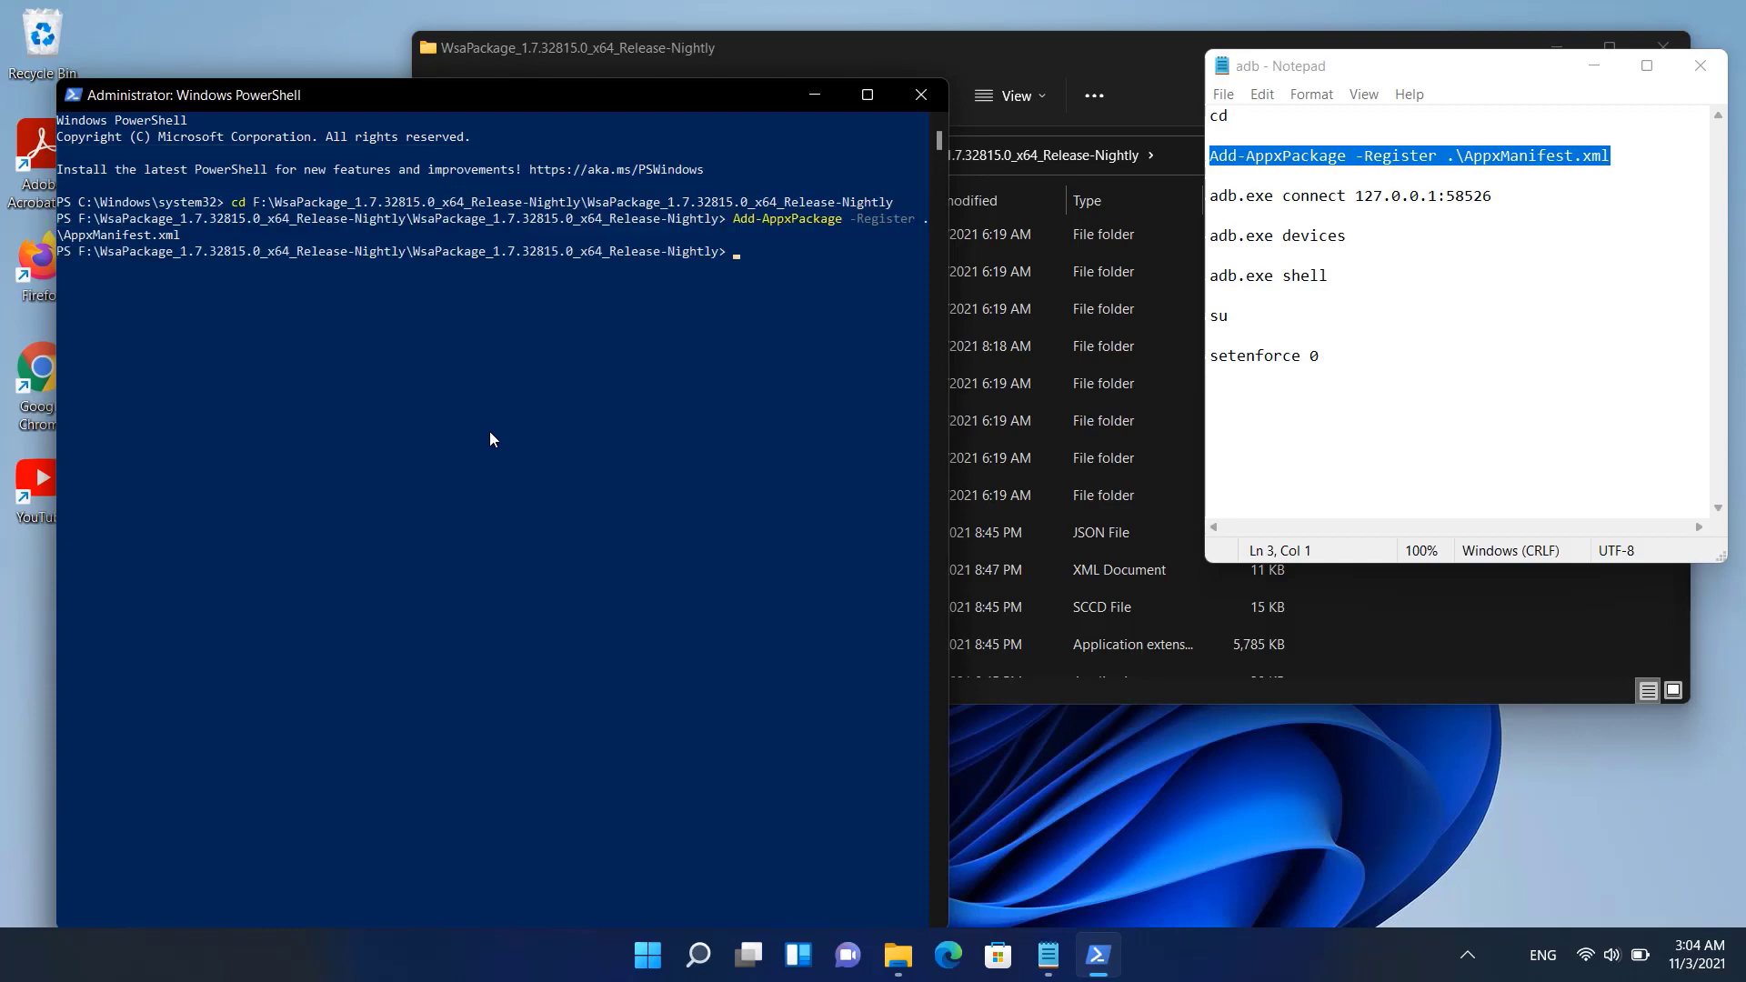
Close PowerShell and clear the WsaPackage File Explorer window and the adb Notepad file off the desktop.
click(647, 955)
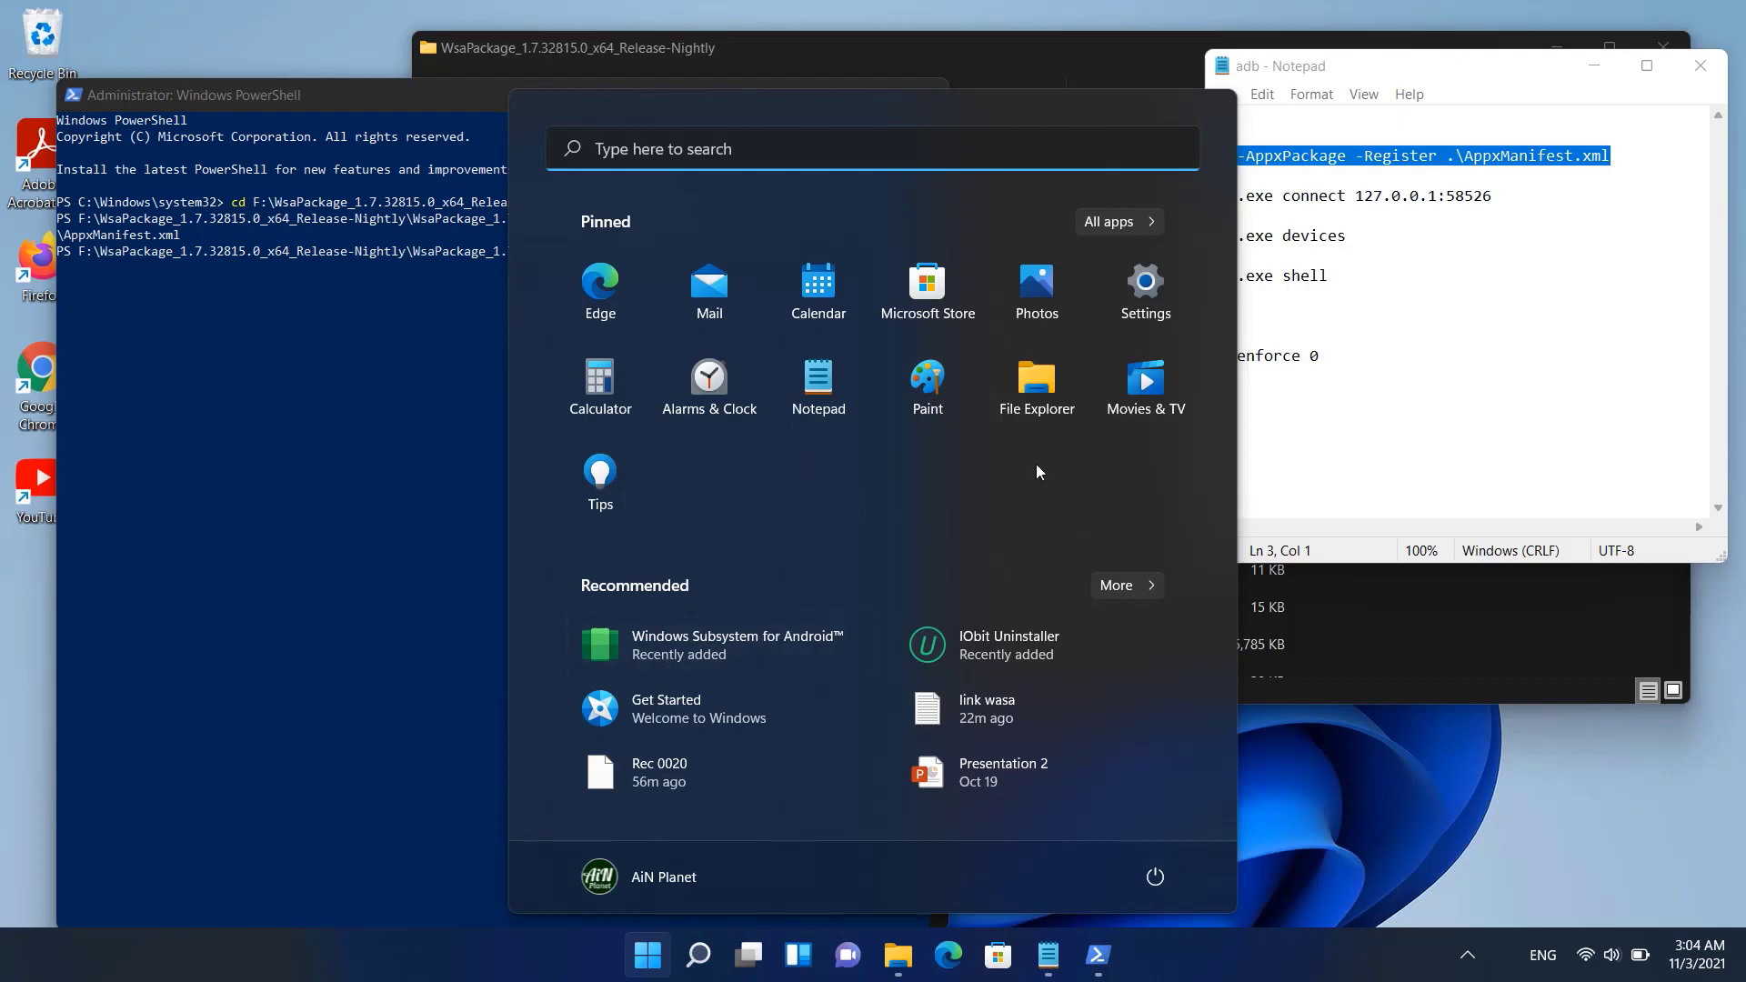
click(417, 91)
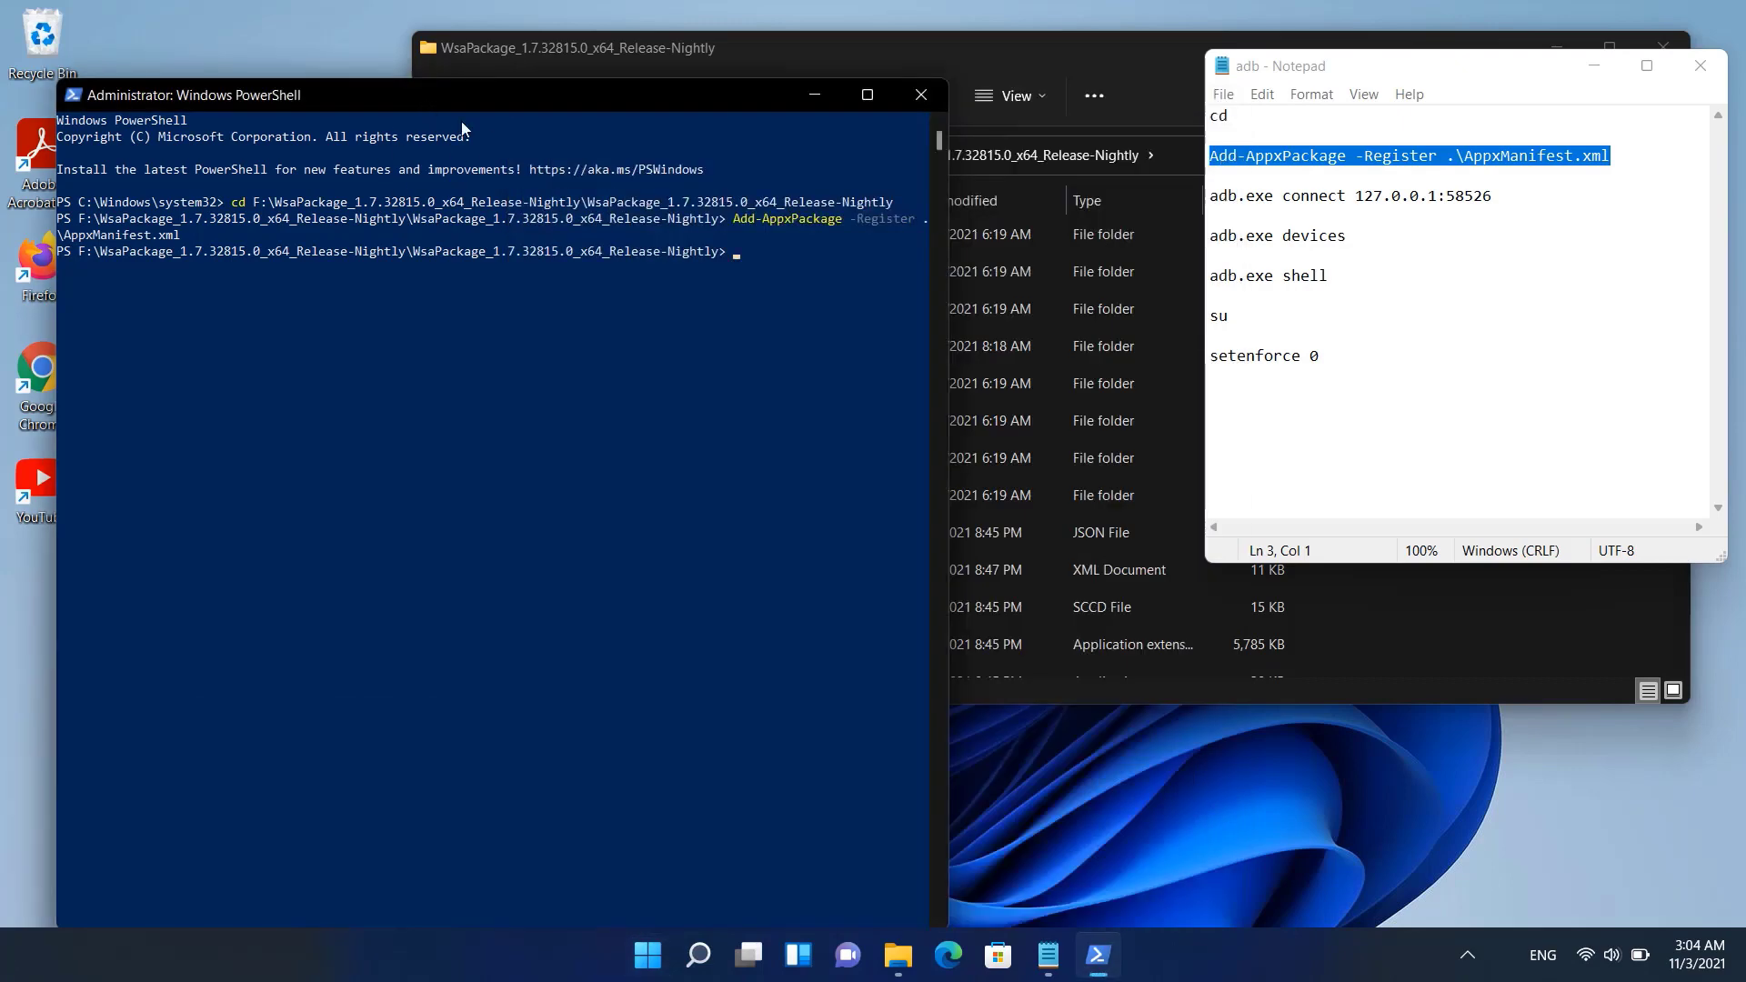
click(920, 99)
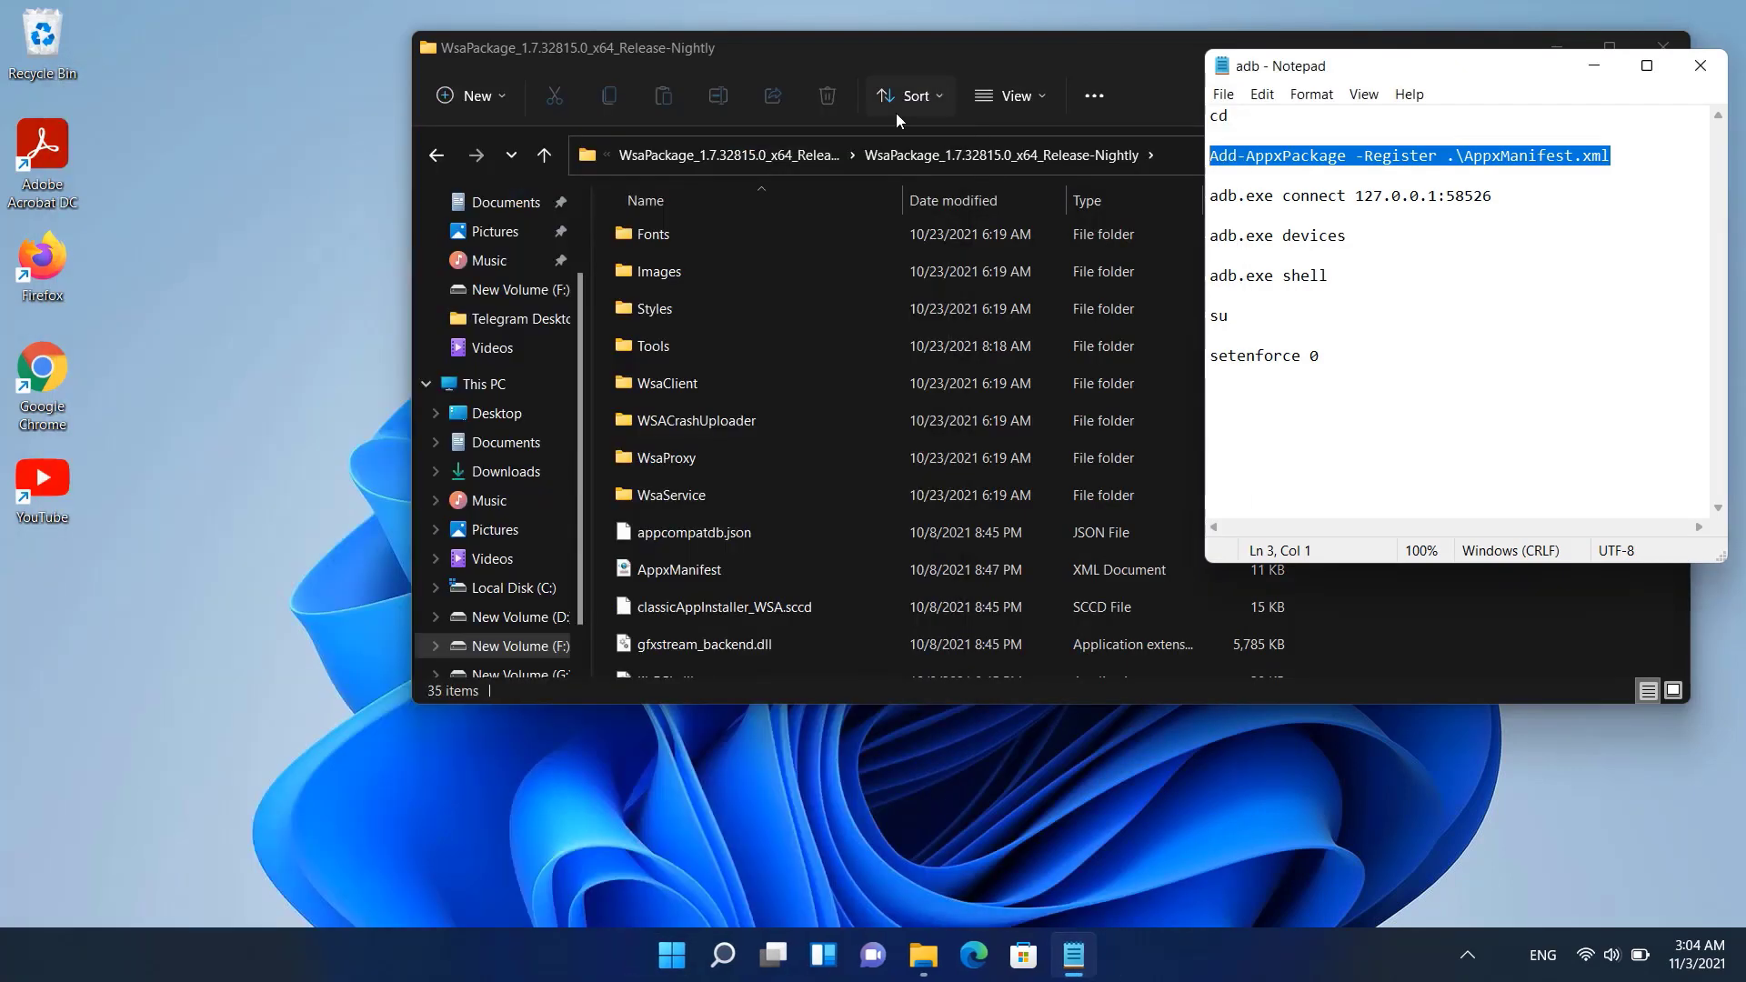
click(1077, 49)
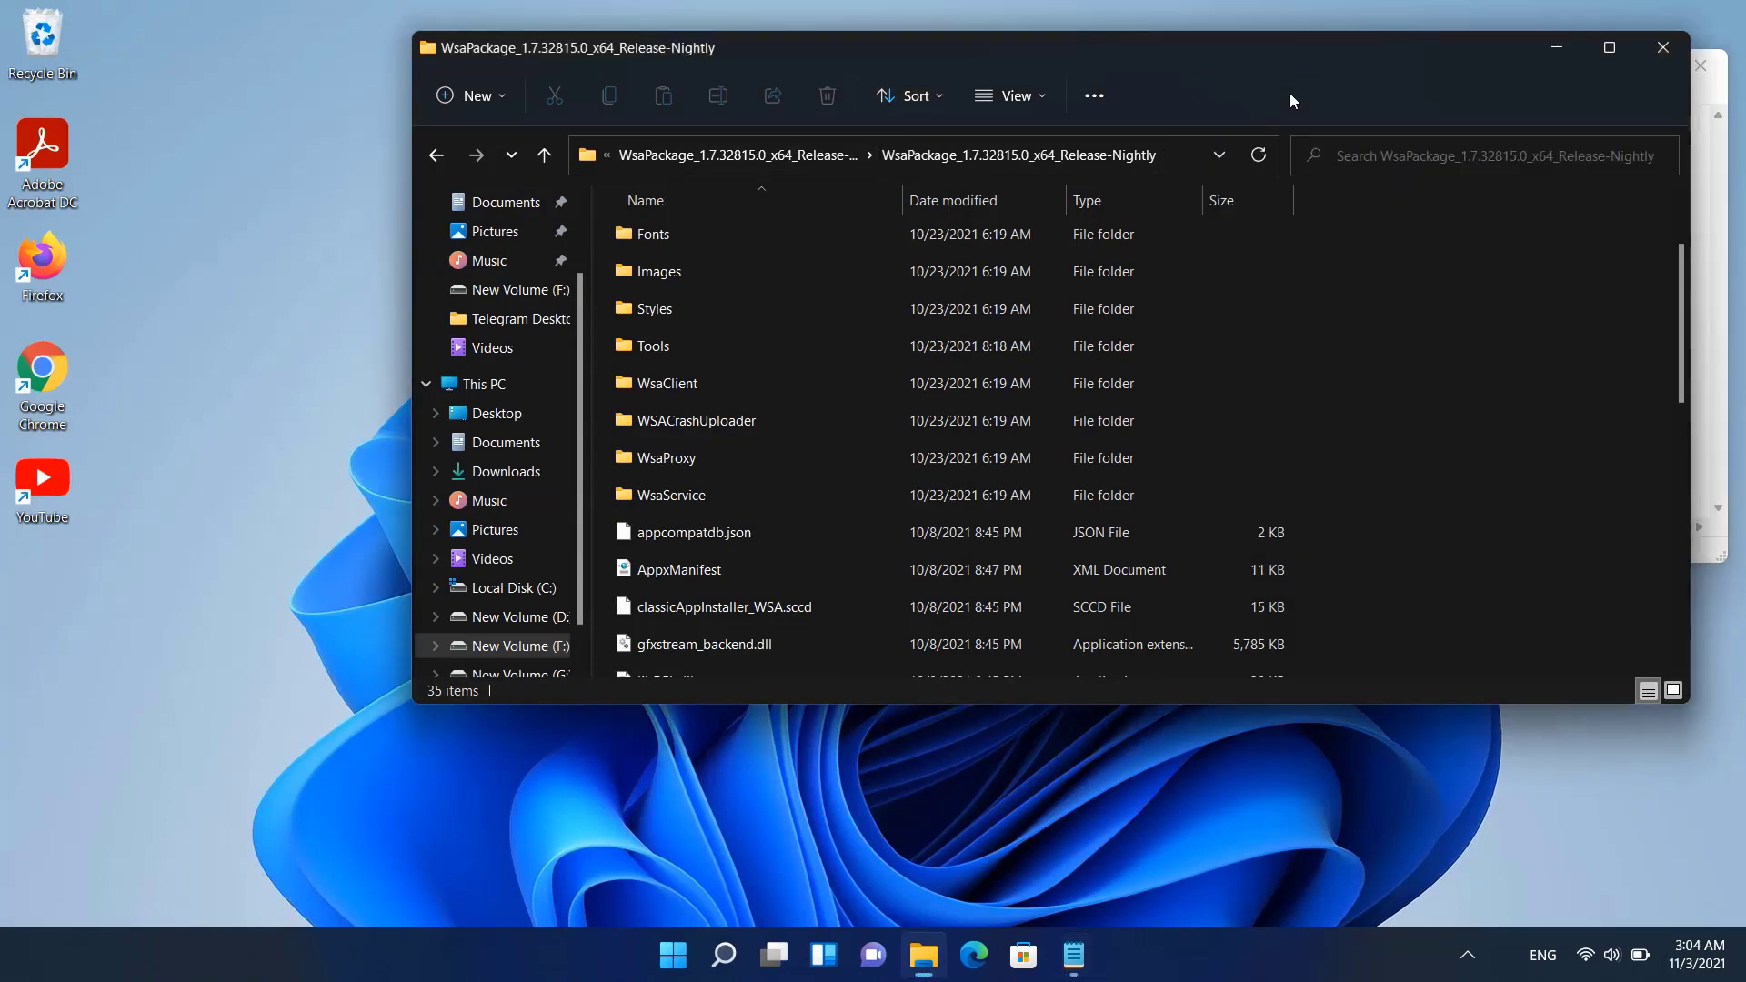
click(1663, 47)
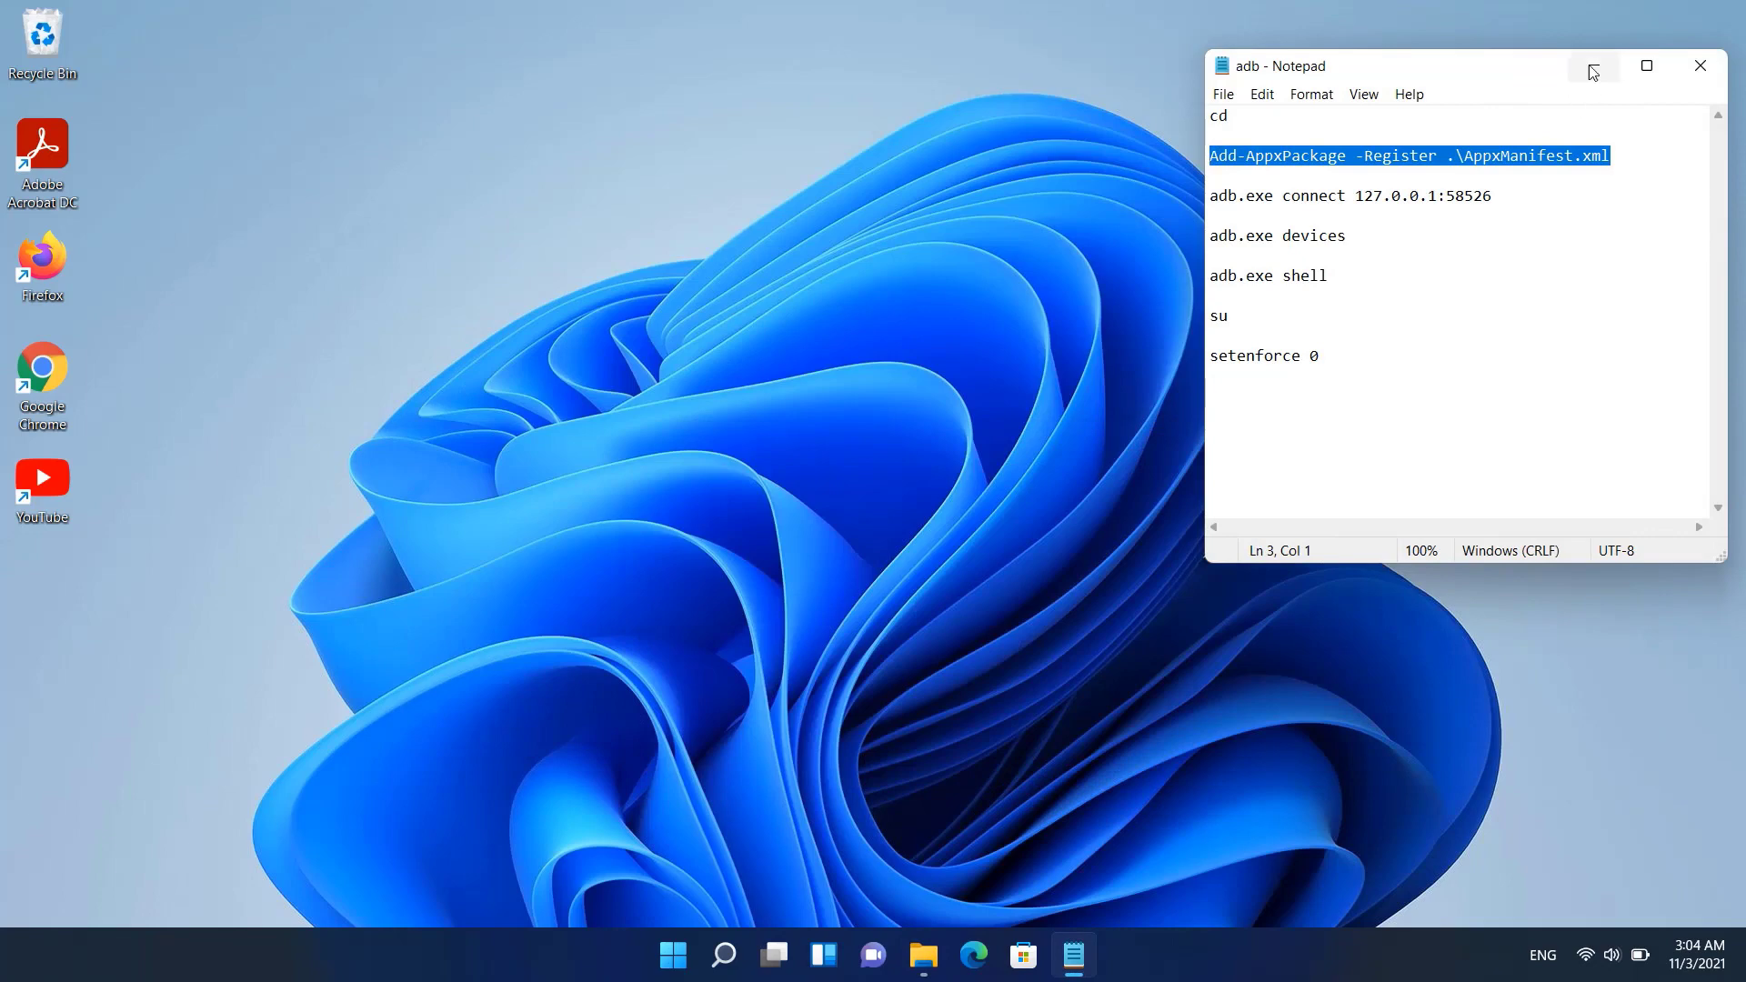
click(1593, 68)
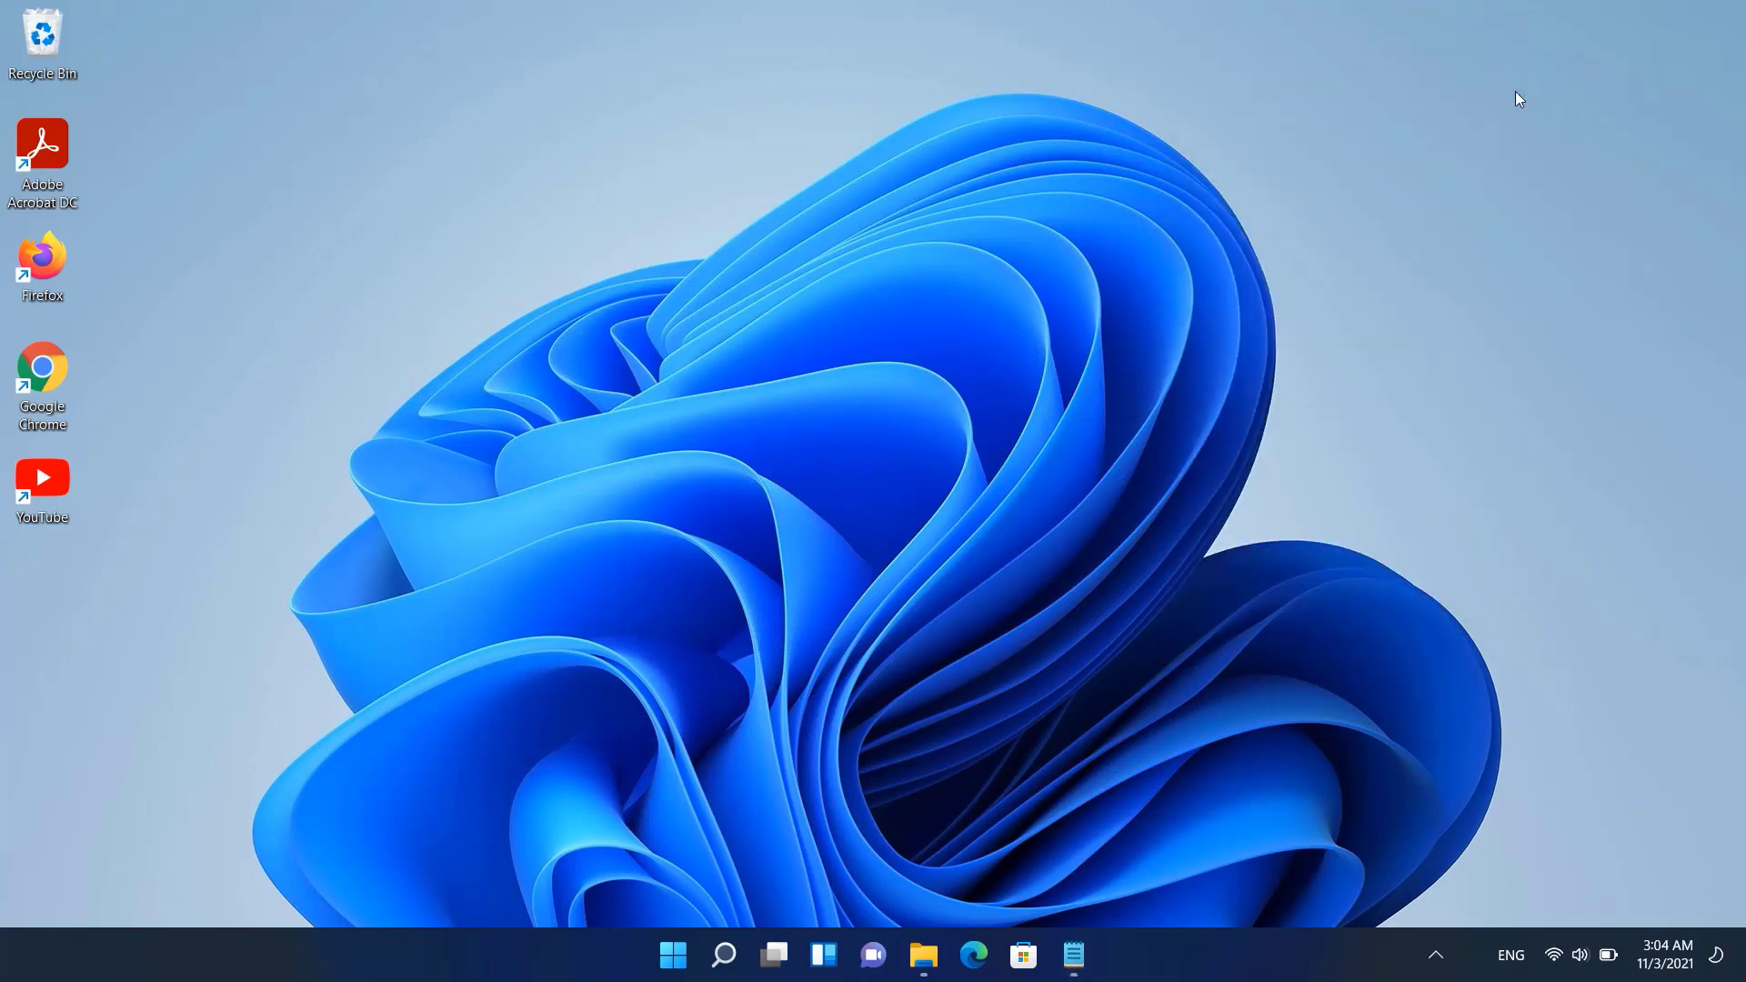
Open the Windows Subsystem for Android settings and turn on Developer mode.
click(672, 954)
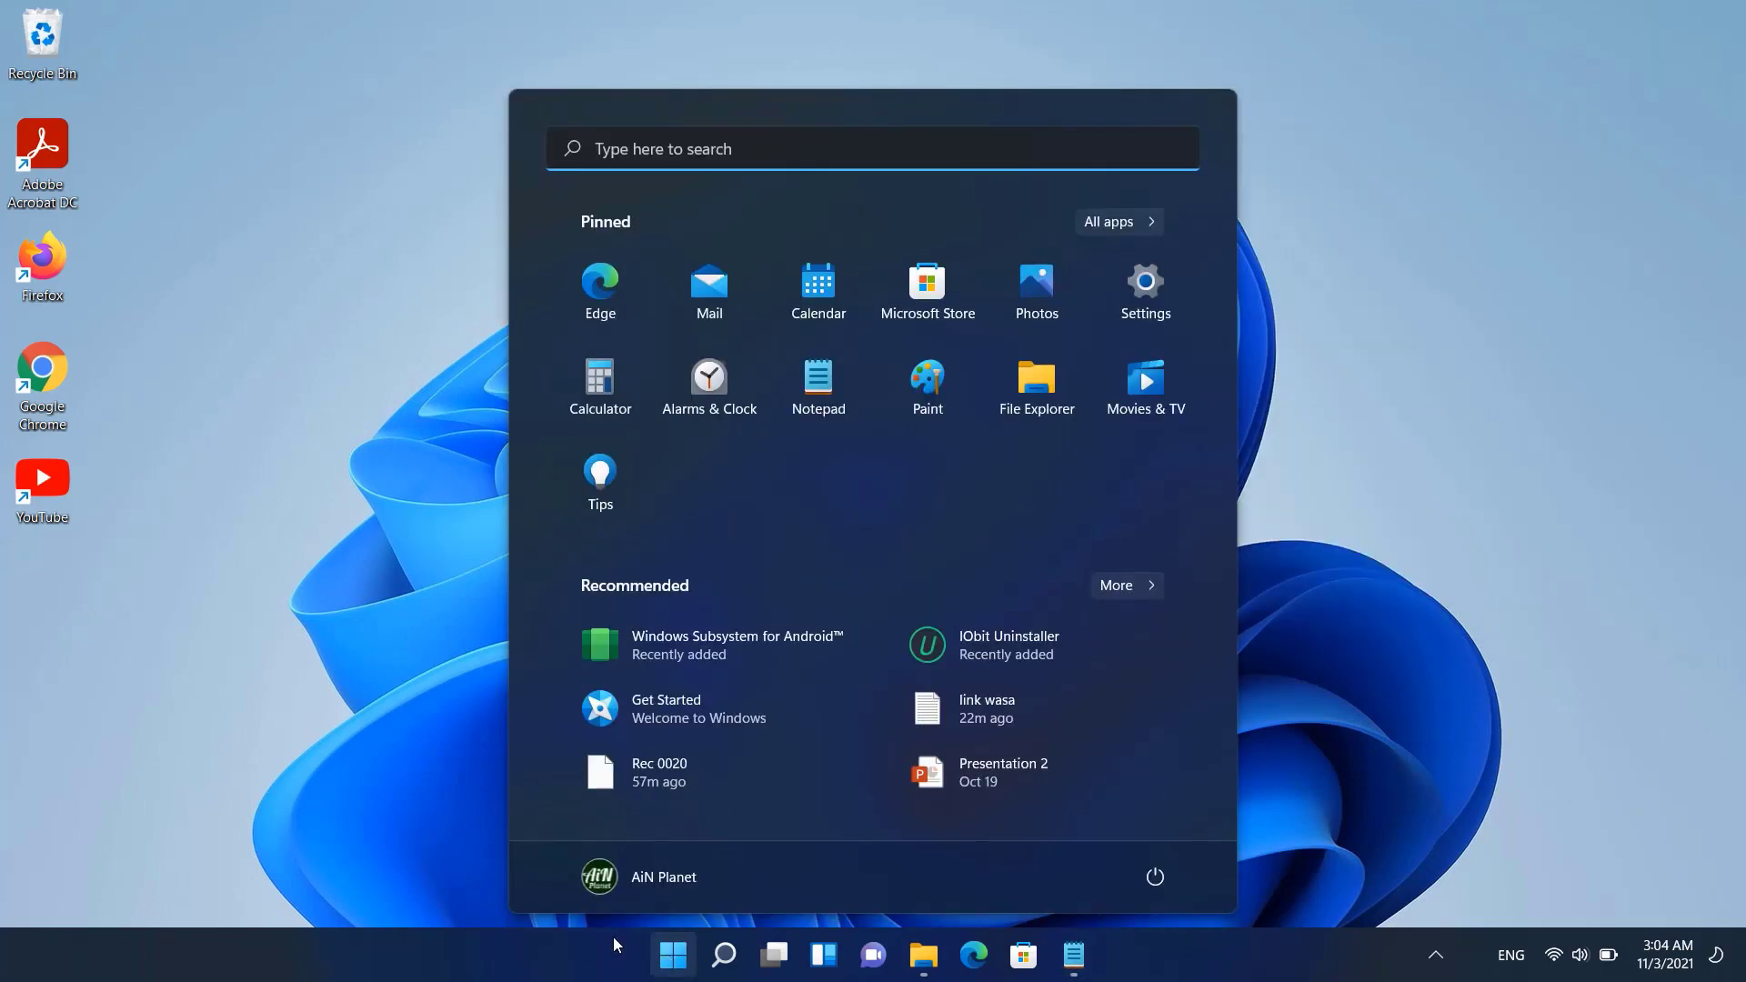
click(708, 648)
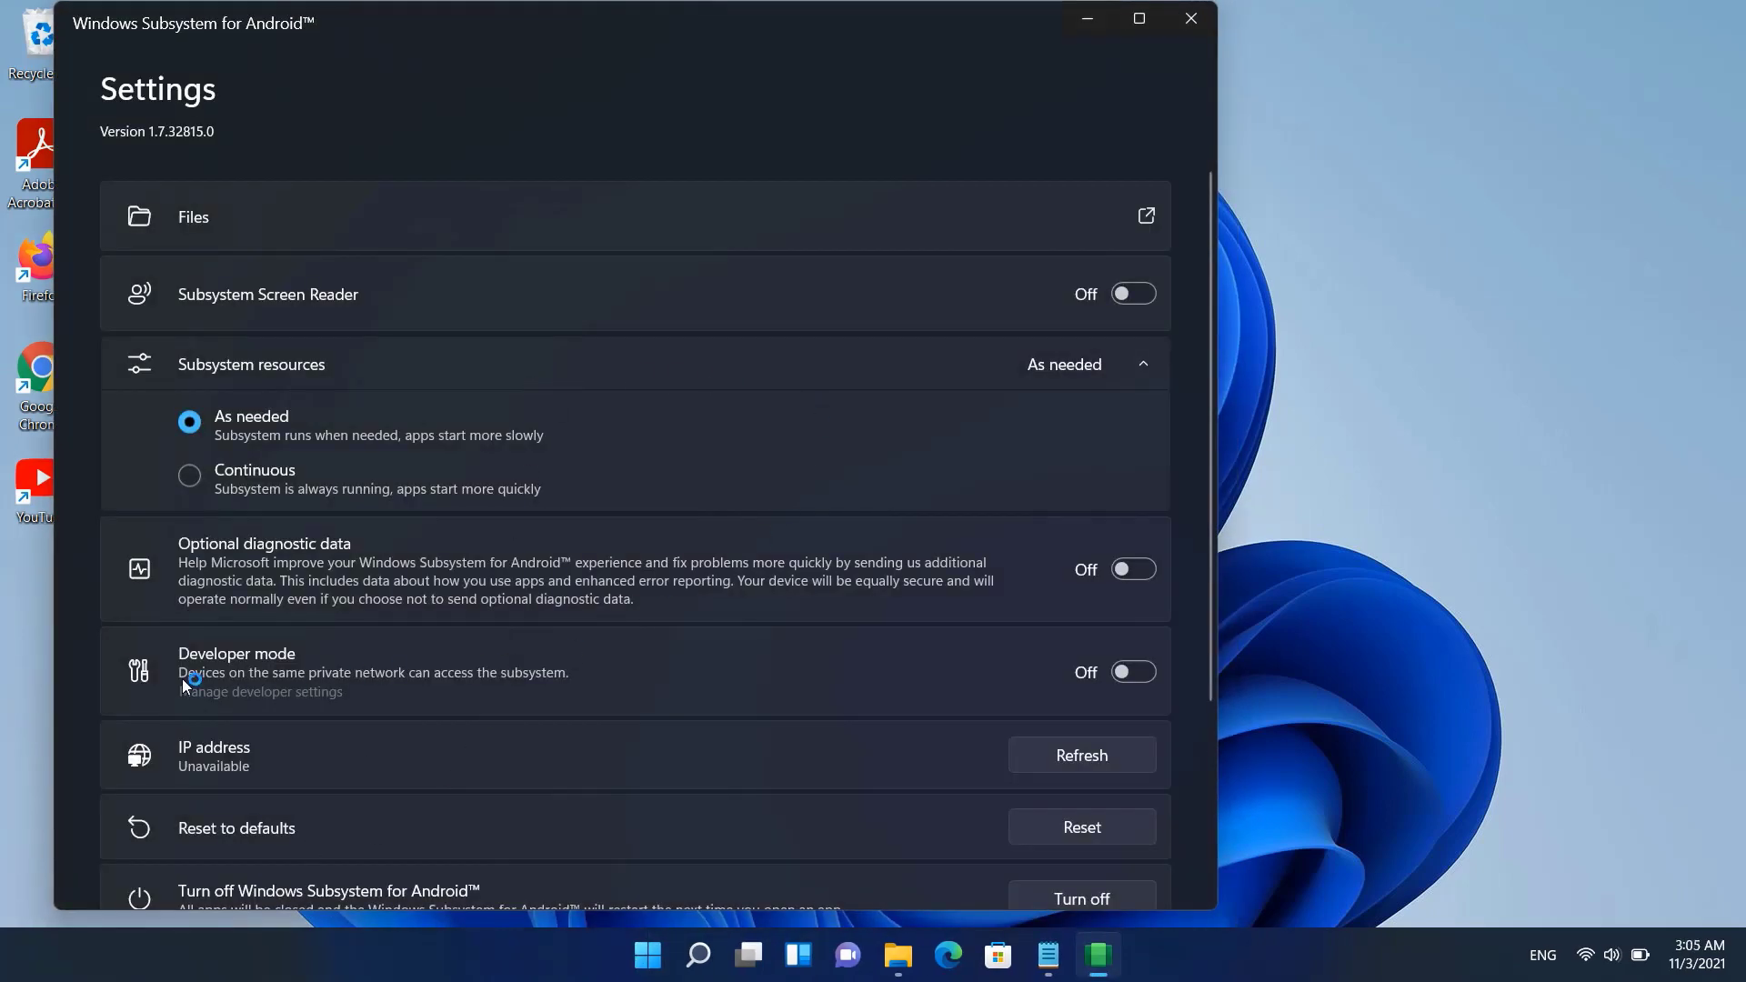
click(1147, 672)
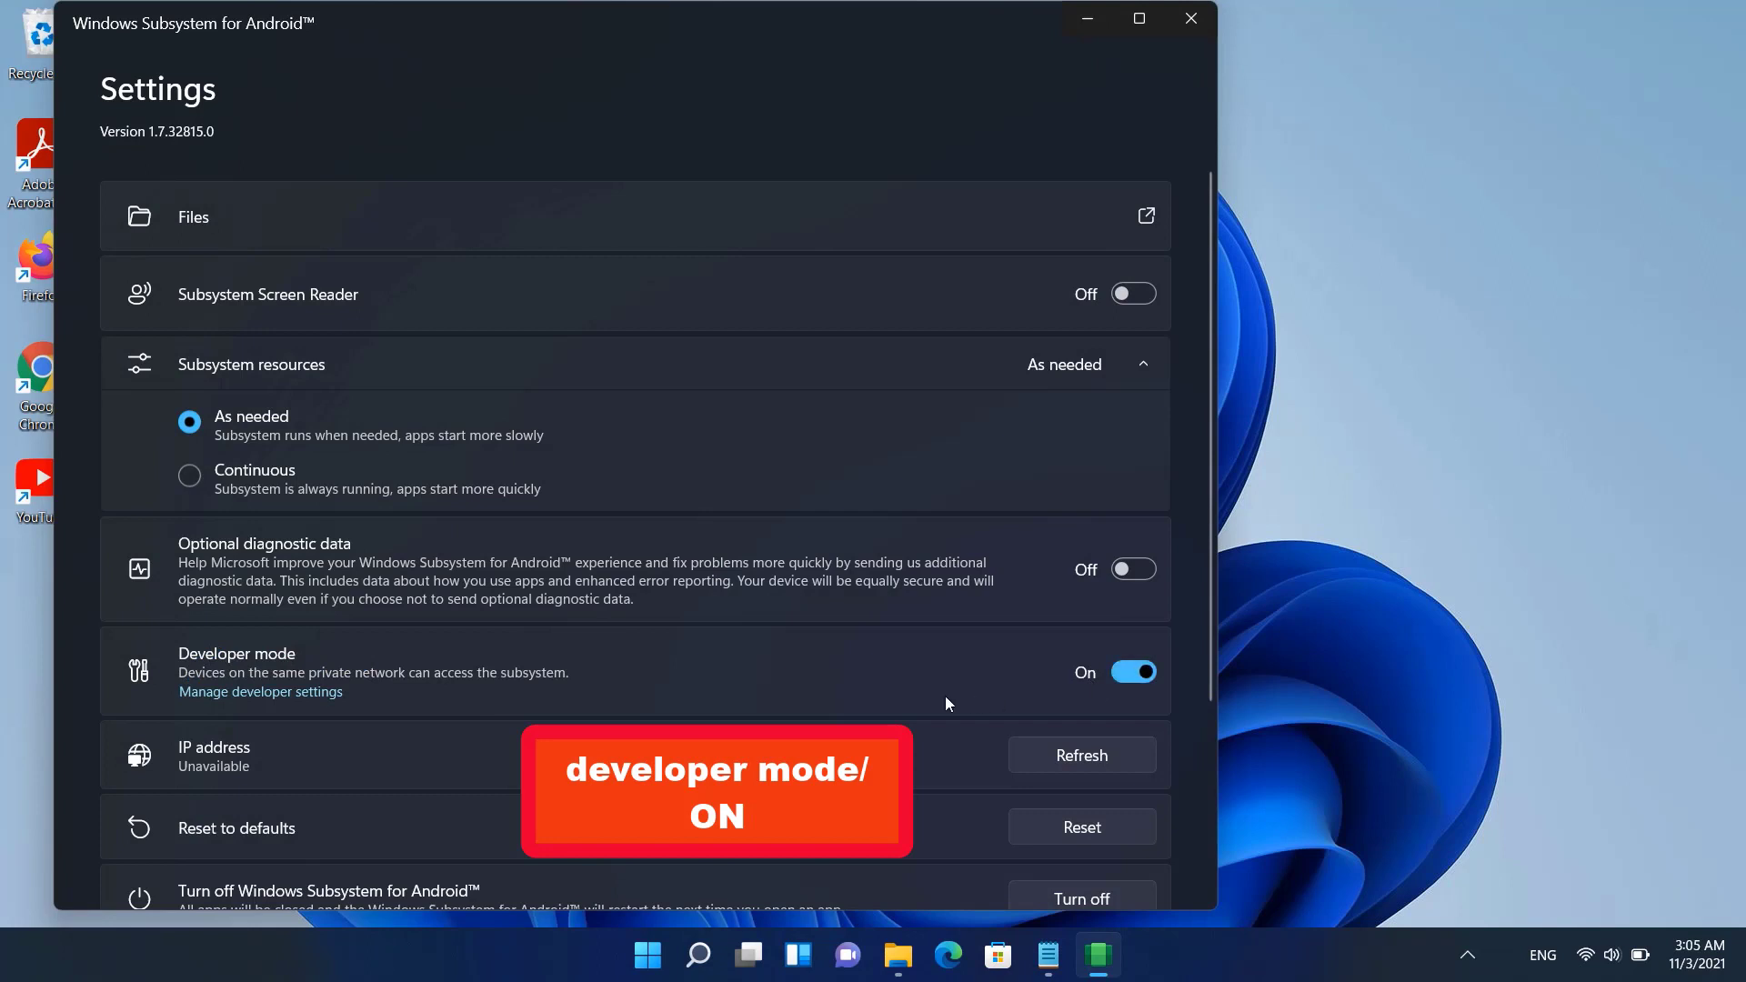
Refresh the subsystem's IP address, leaving Developer mode on, and continue past the optional diagnostic data dialog.
click(1085, 751)
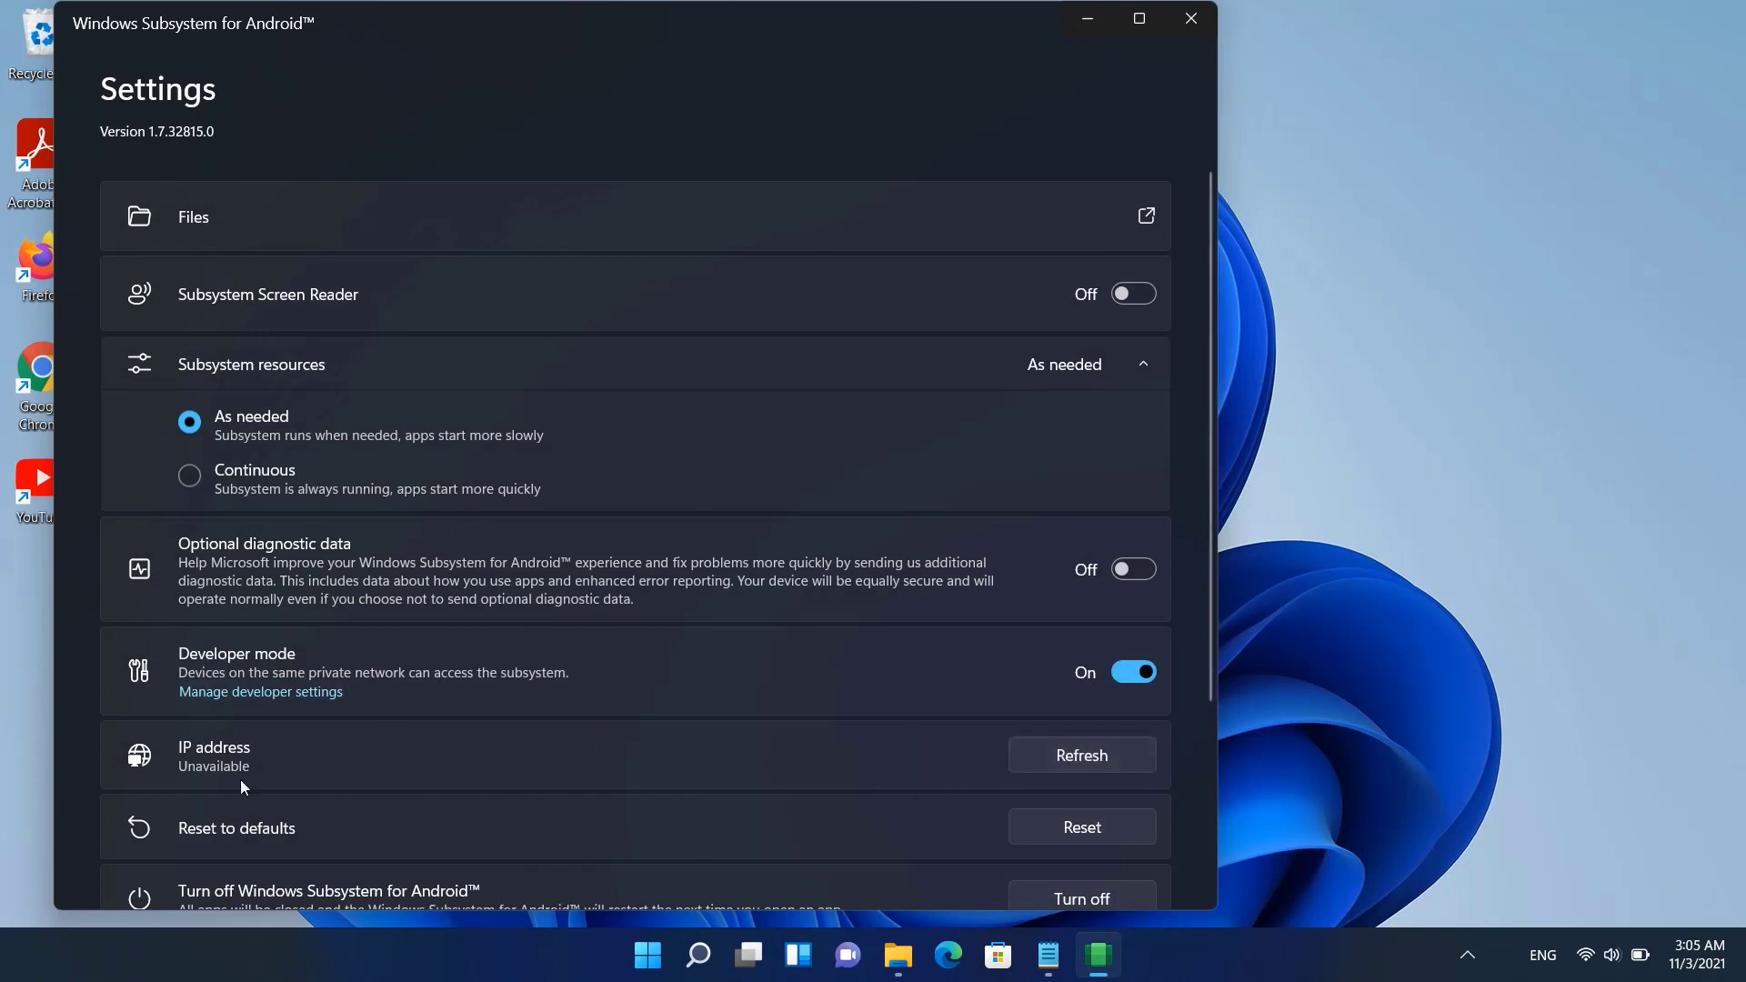
click(1125, 674)
click(1151, 673)
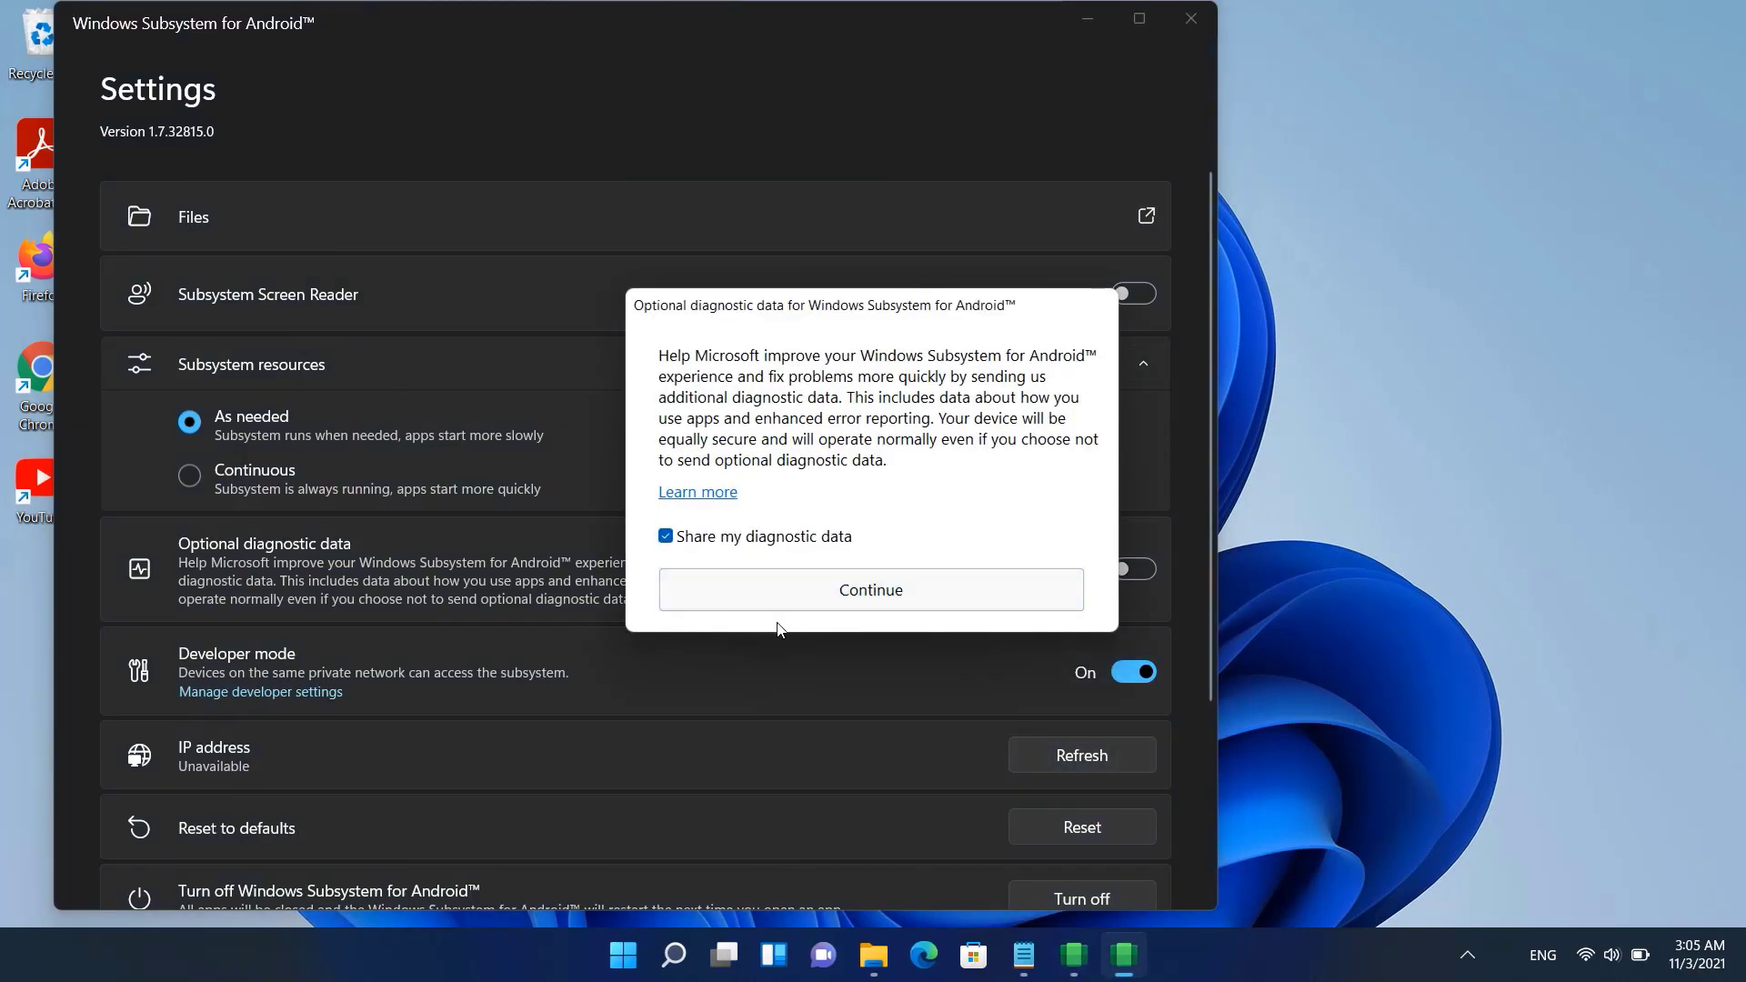
click(863, 593)
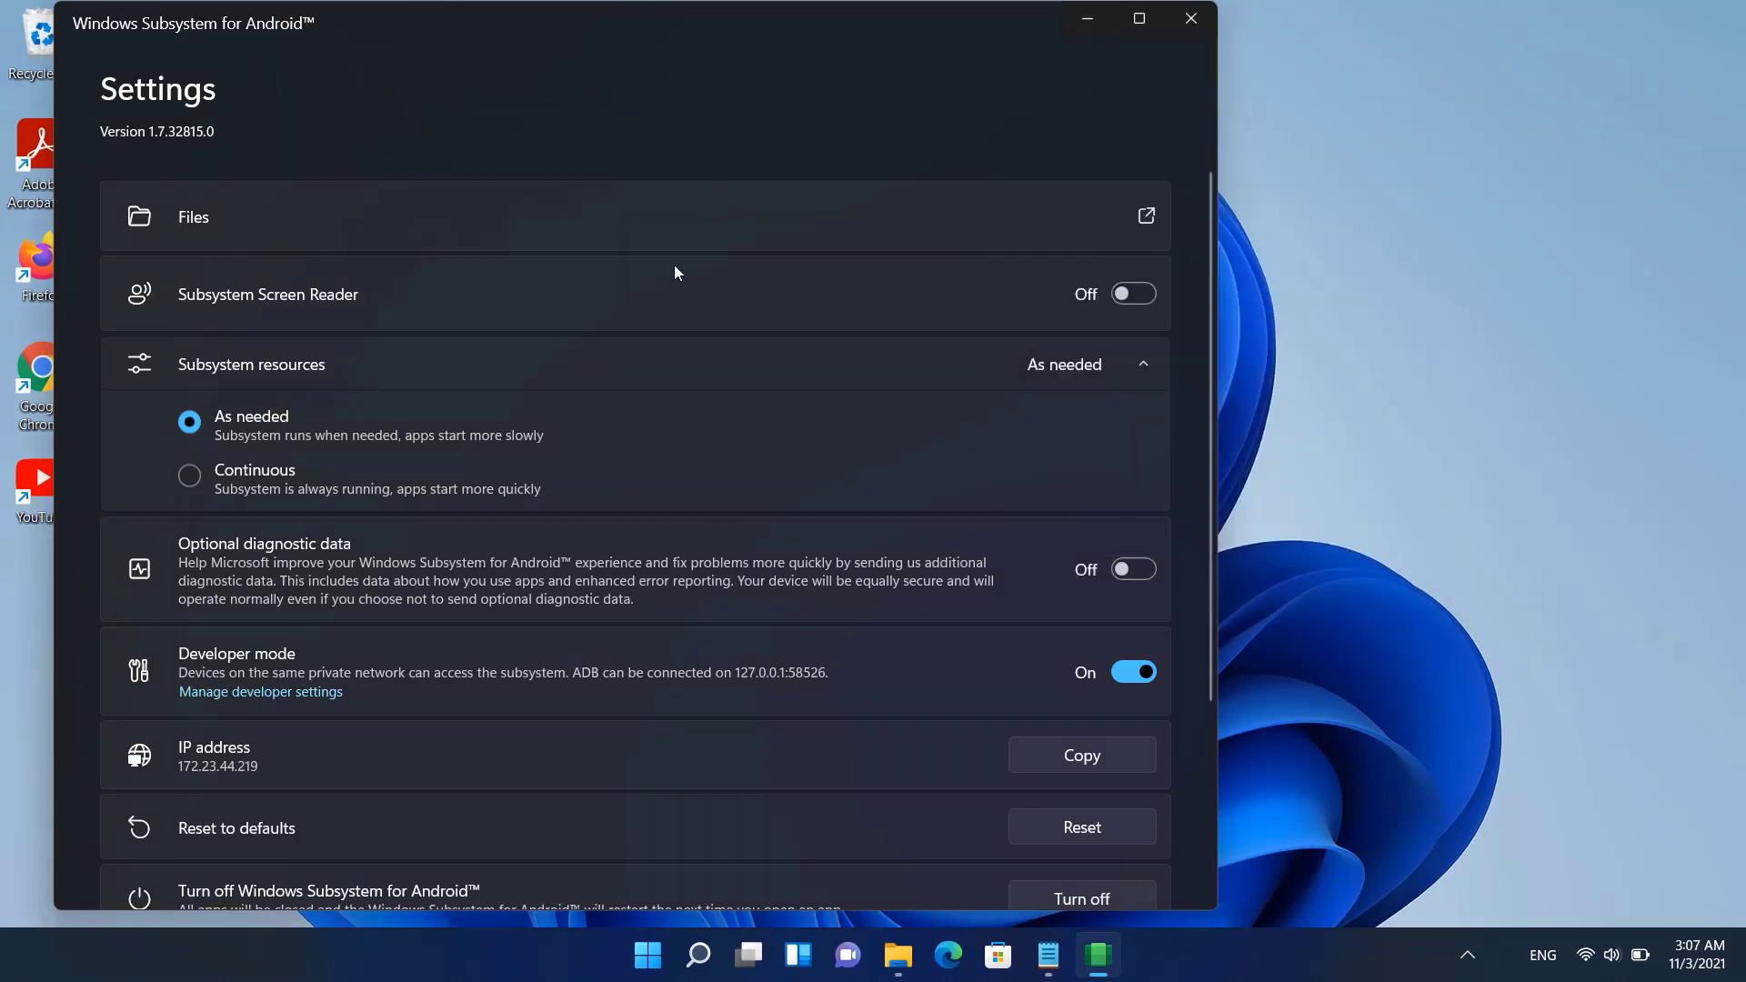
Open the Android subsystem's Files app and place its Downloads window over the upper part of the subsystem settings.
click(1145, 217)
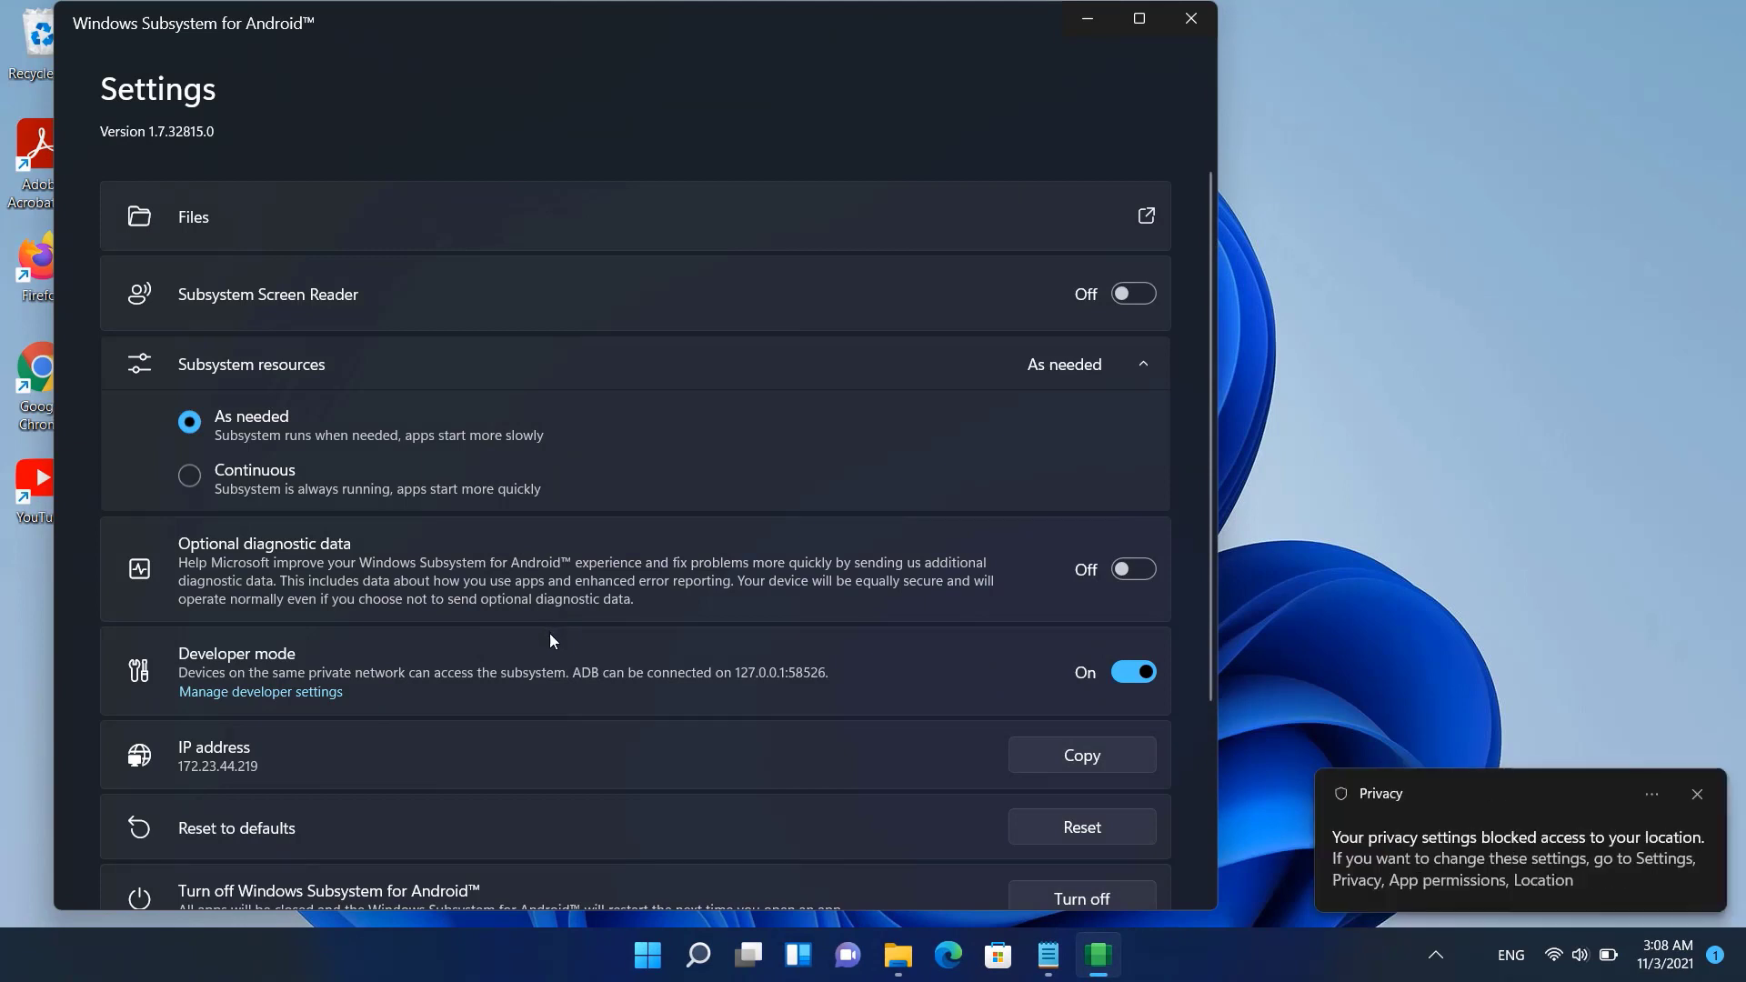
click(1695, 792)
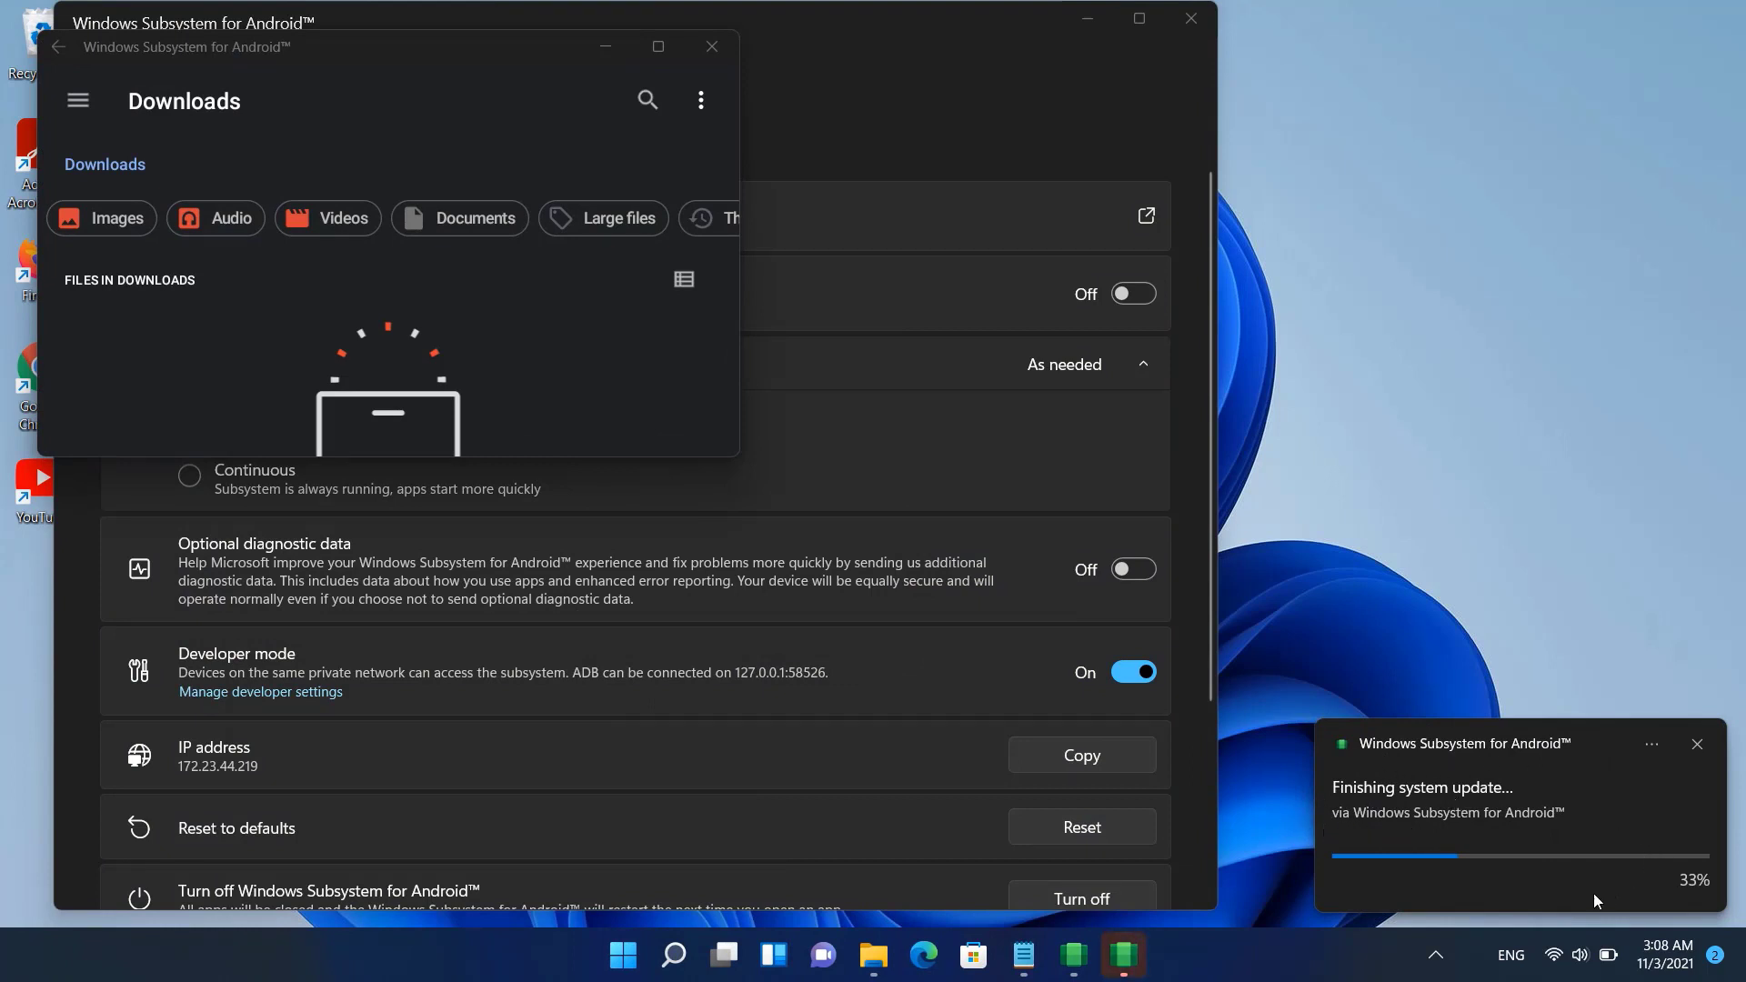
click(406, 811)
mouse_move(1124, 954)
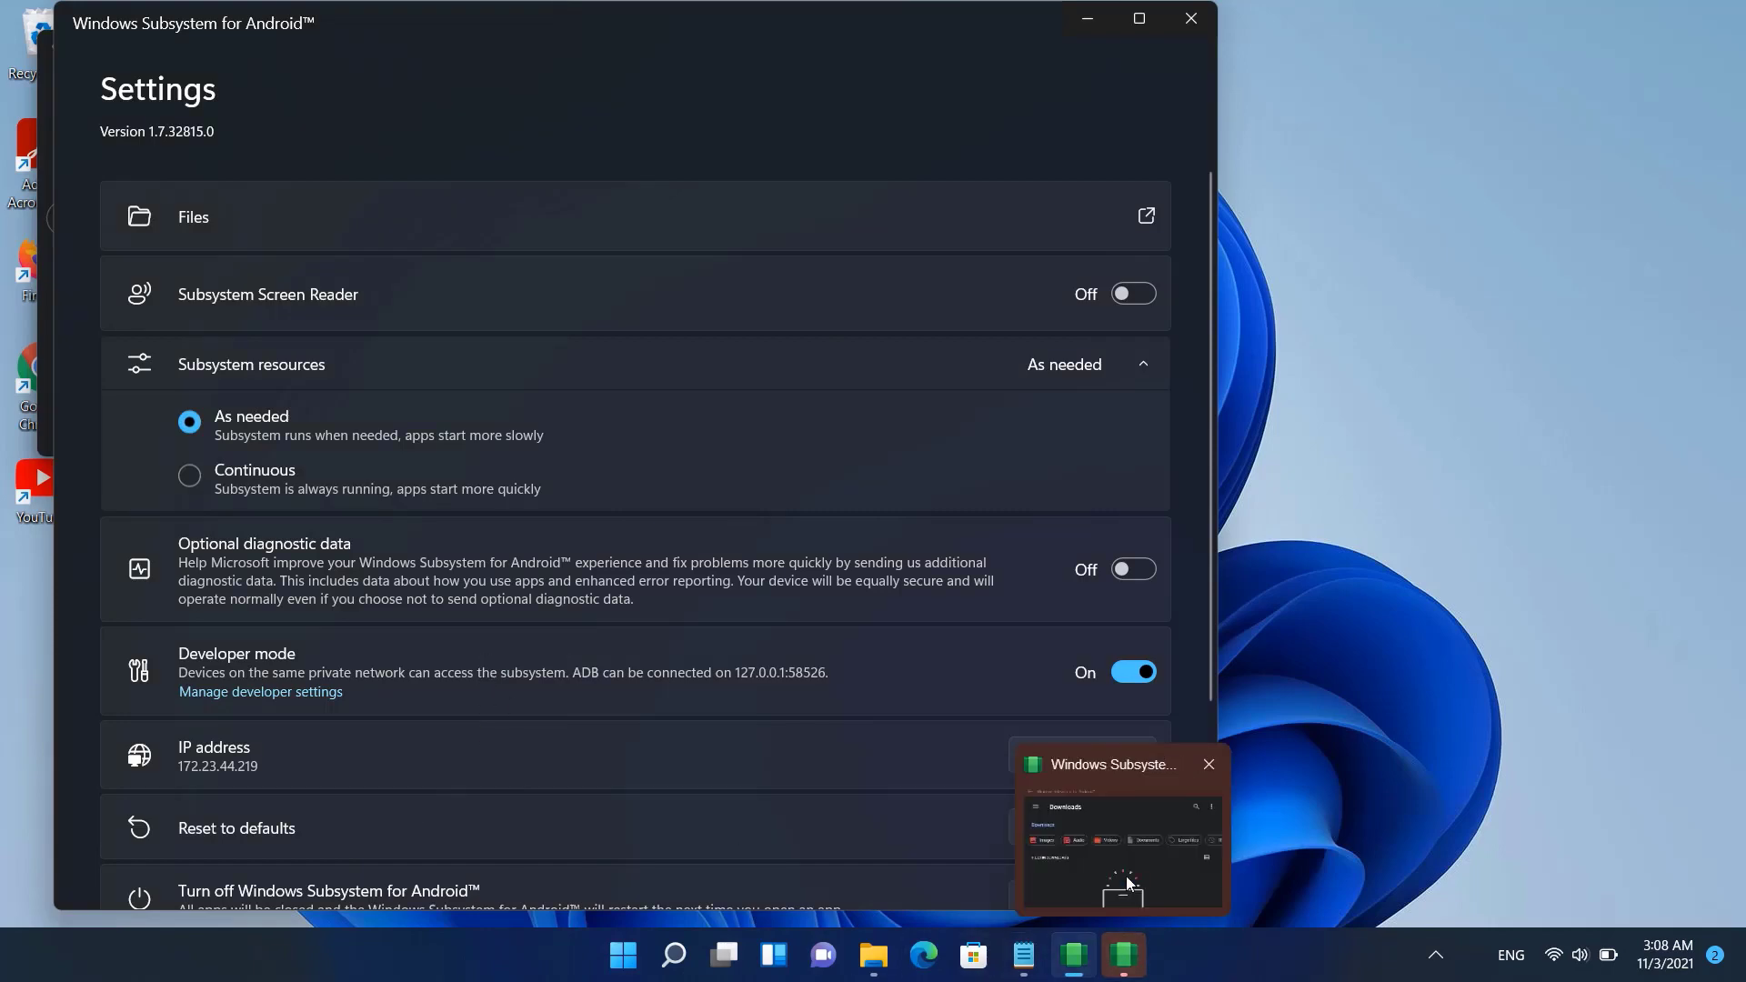
click(1122, 887)
drag(436, 56, 860, 30)
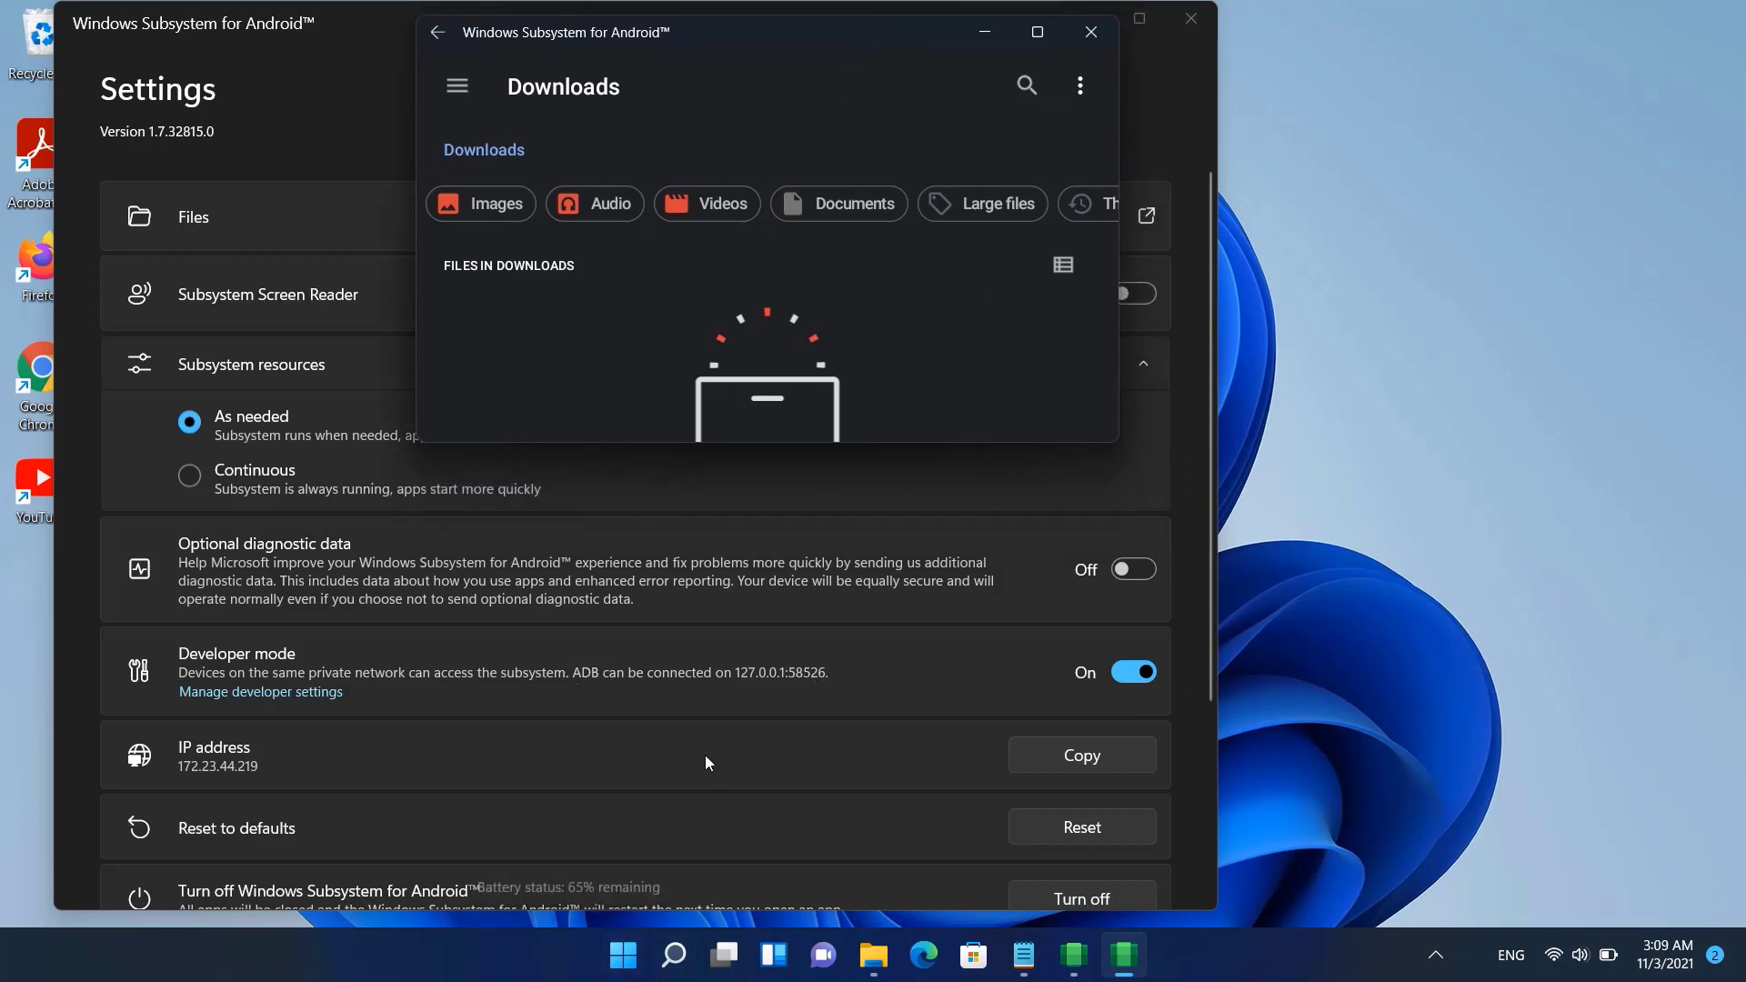
Check the installed apps for the Play Store.
click(622, 954)
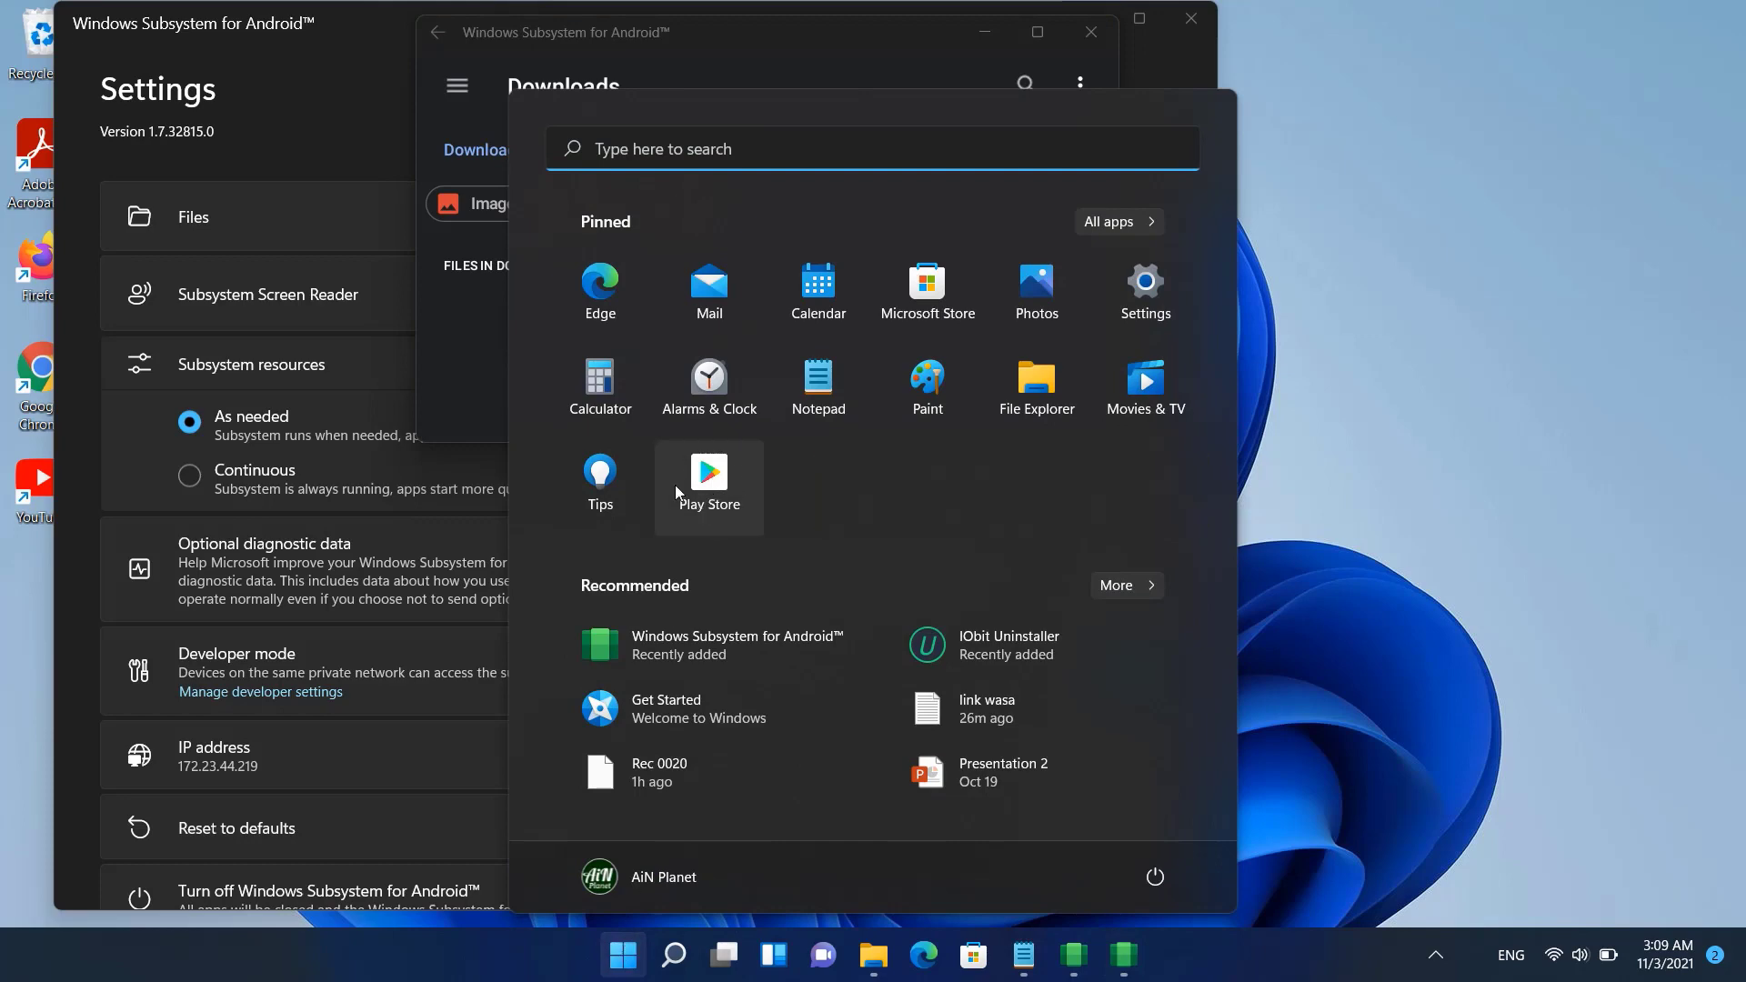
click(755, 36)
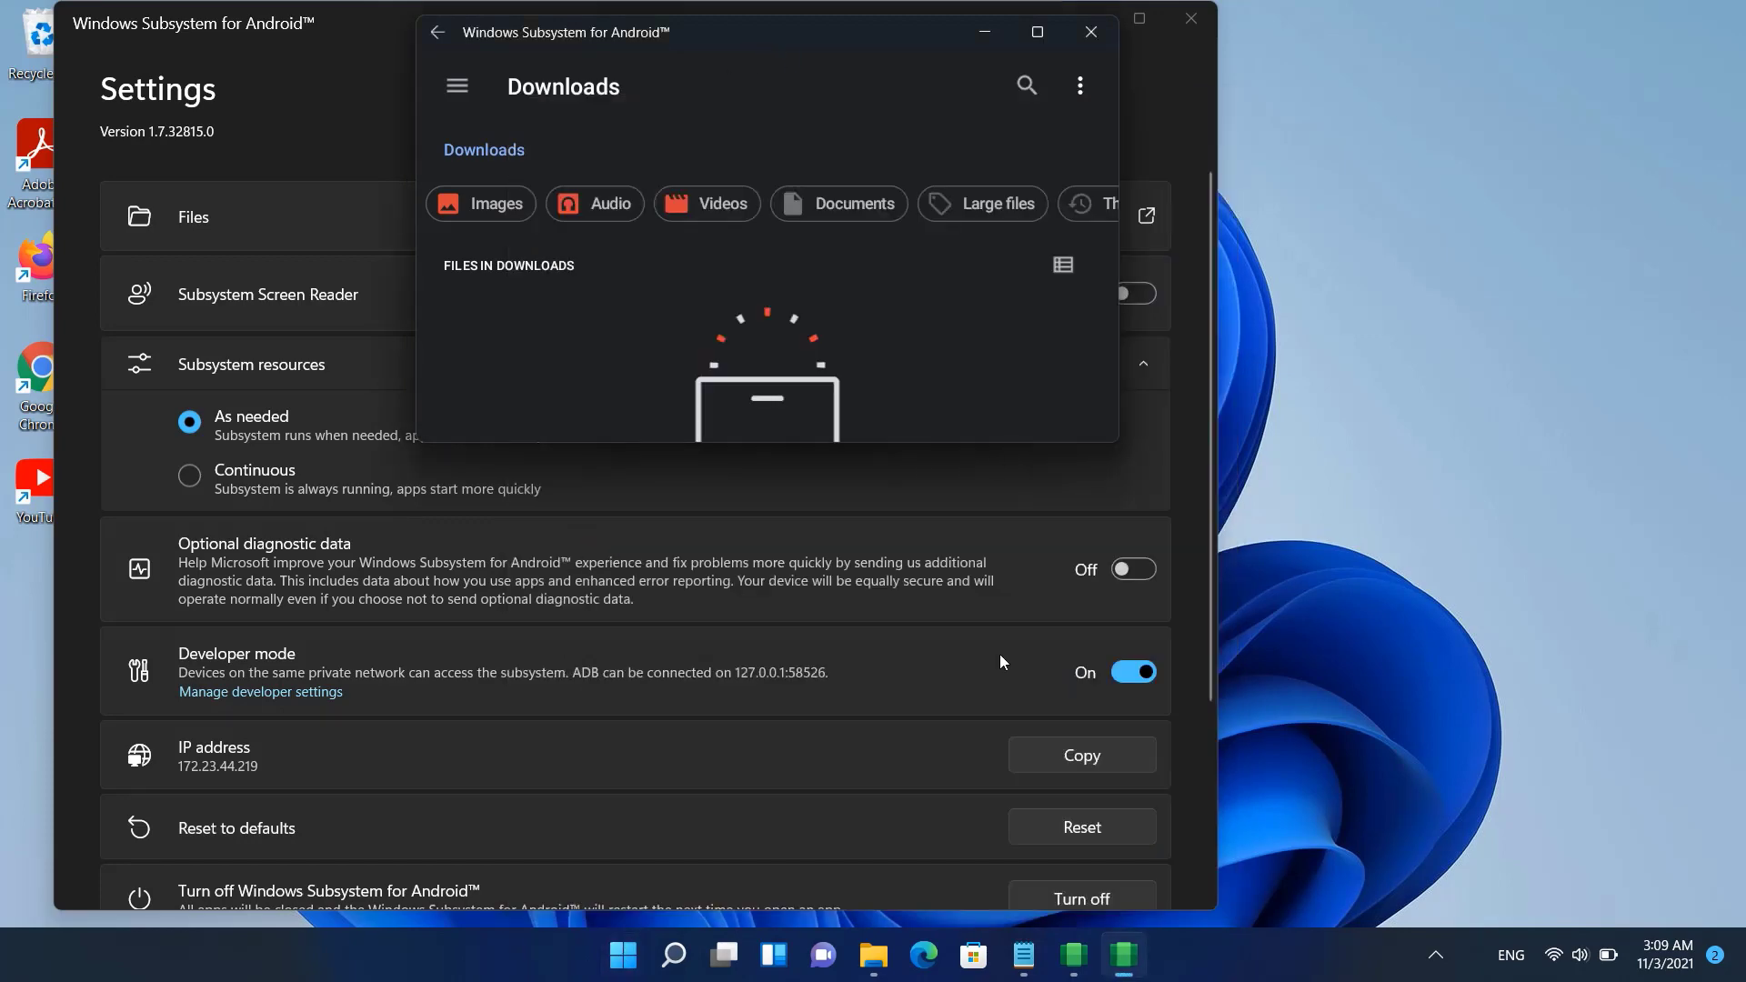
Browse to C:\adb\platform-tools in File Explorer and open a Command Prompt in that folder with cmd.
click(873, 955)
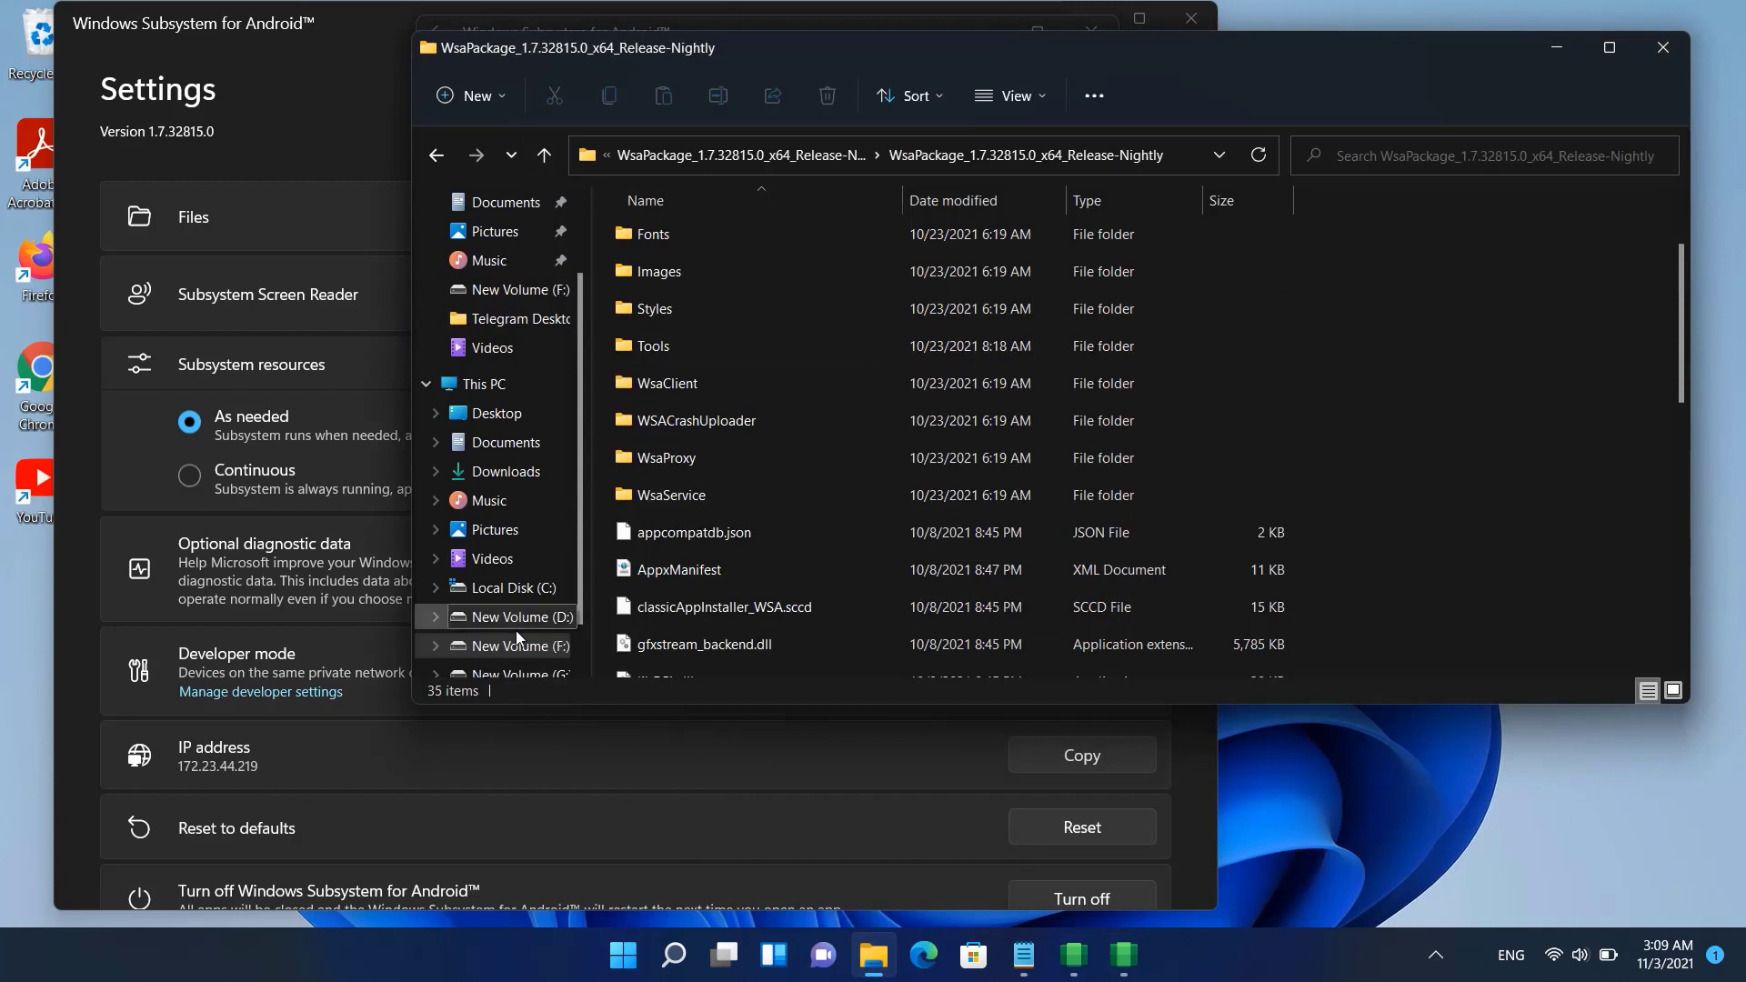
click(492, 387)
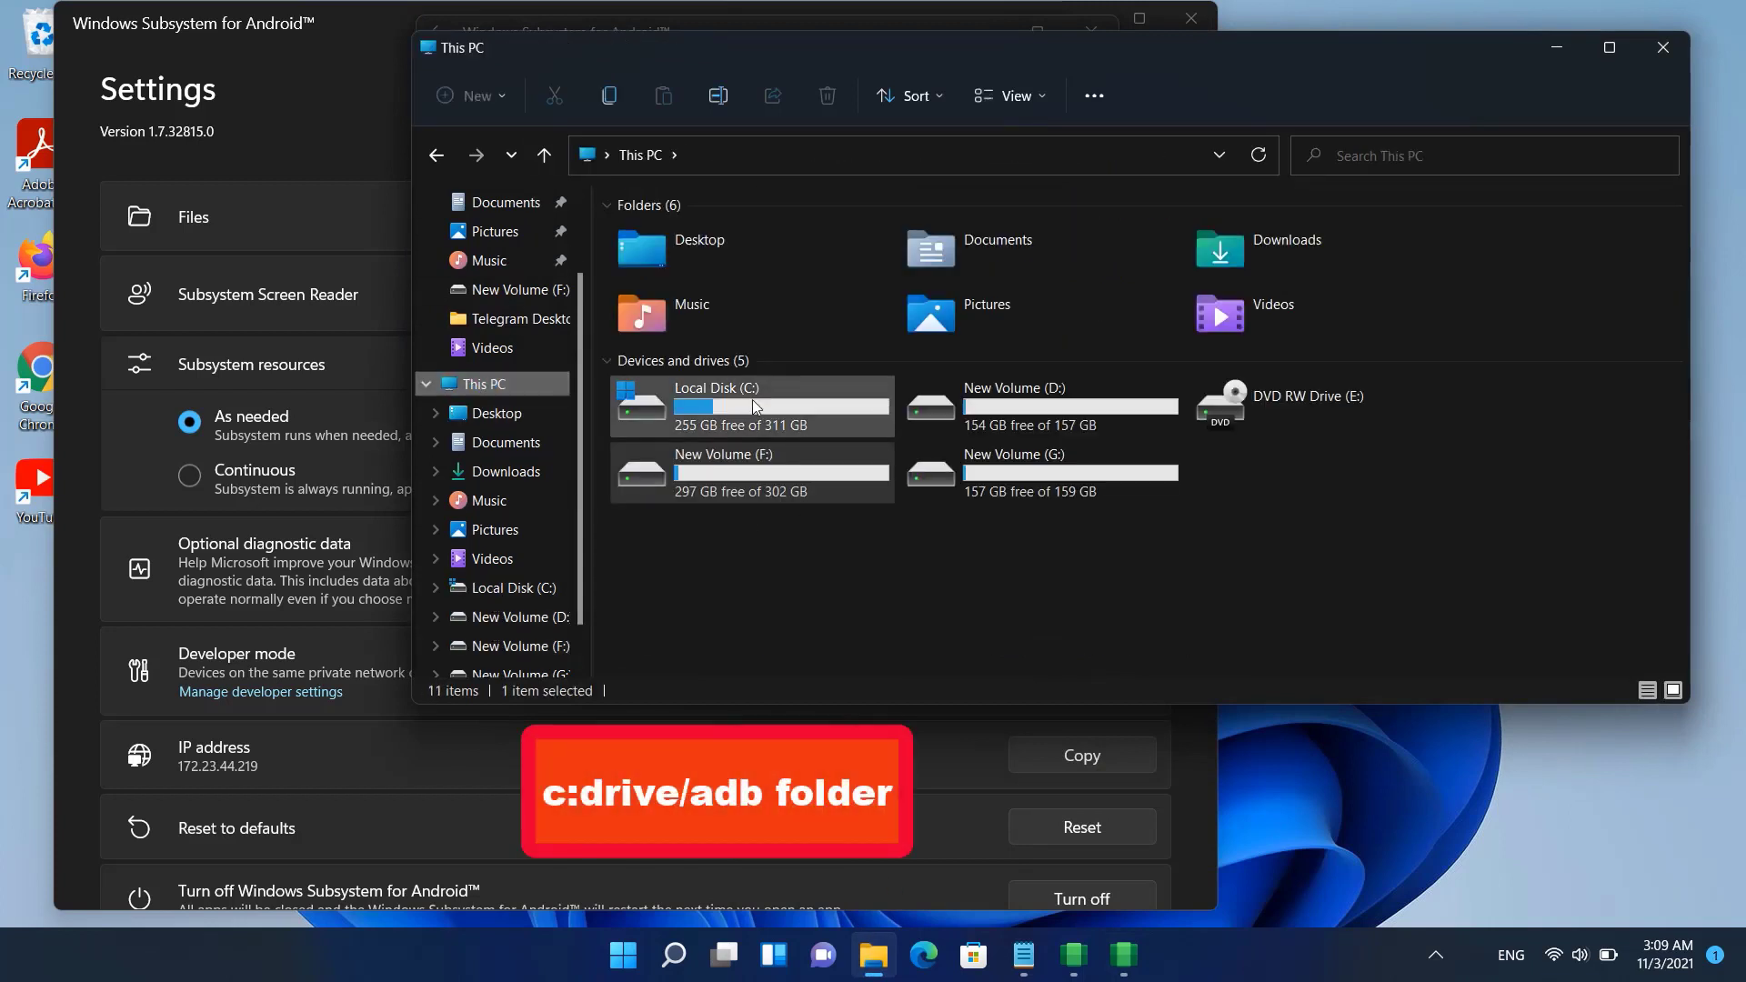
double_click(745, 395)
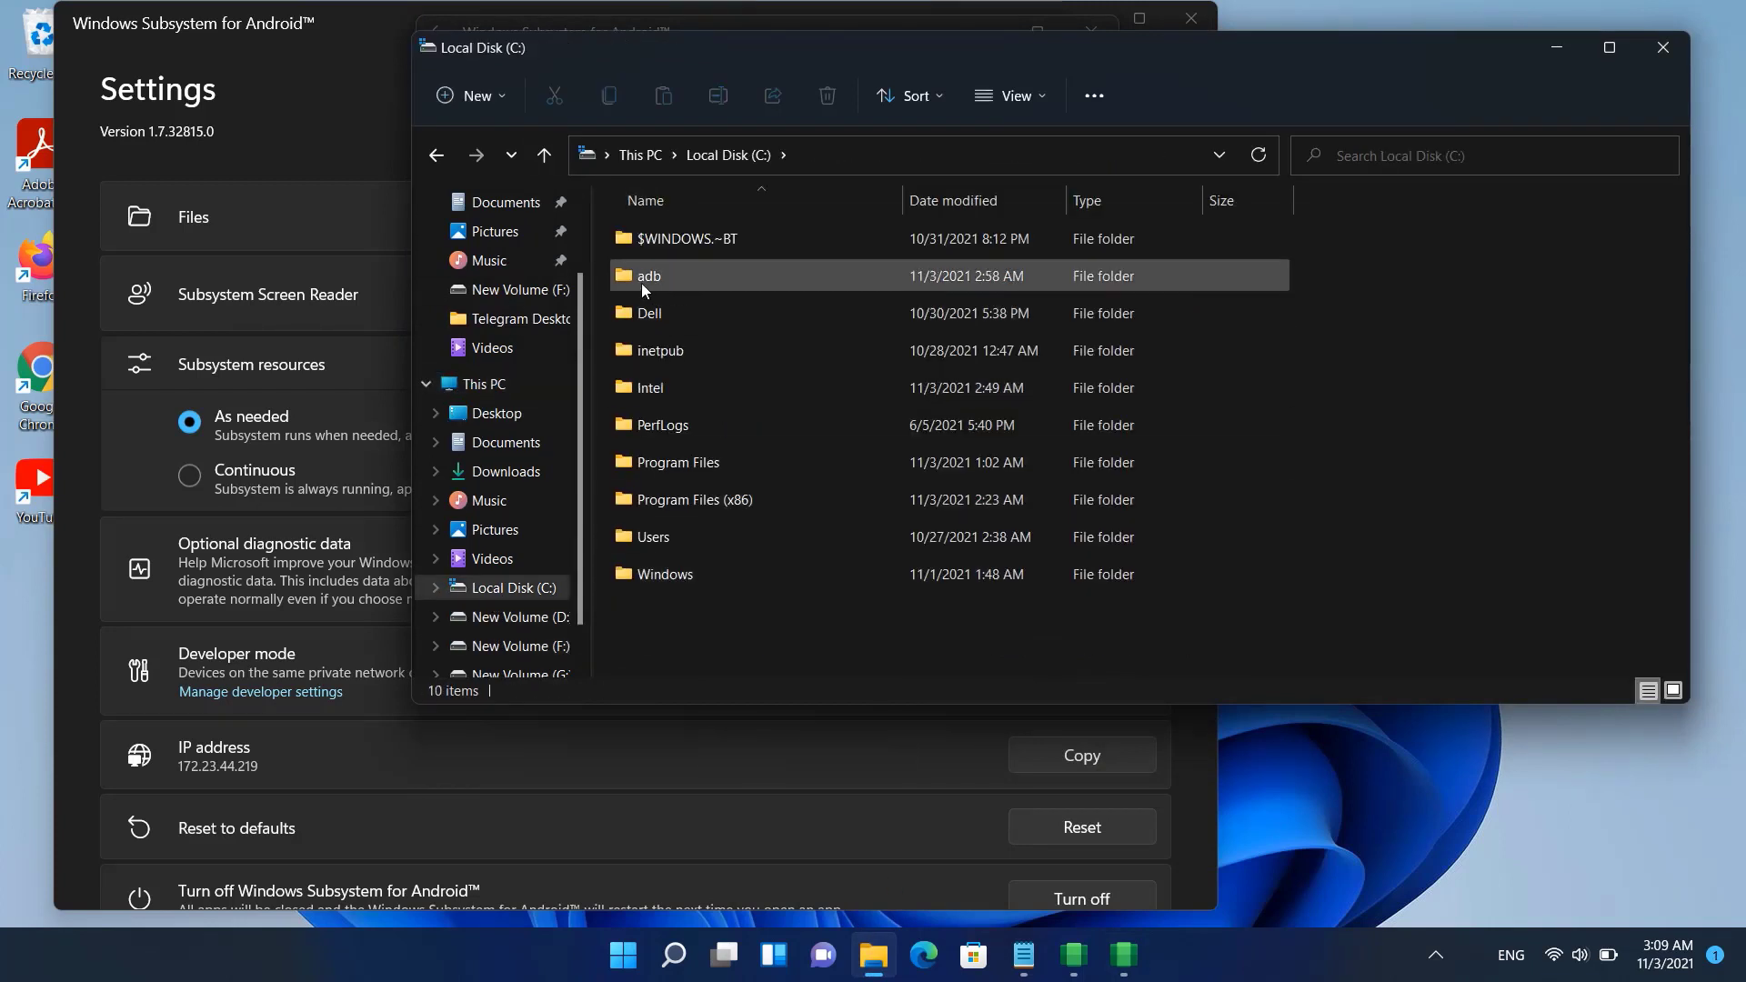
double_click(646, 273)
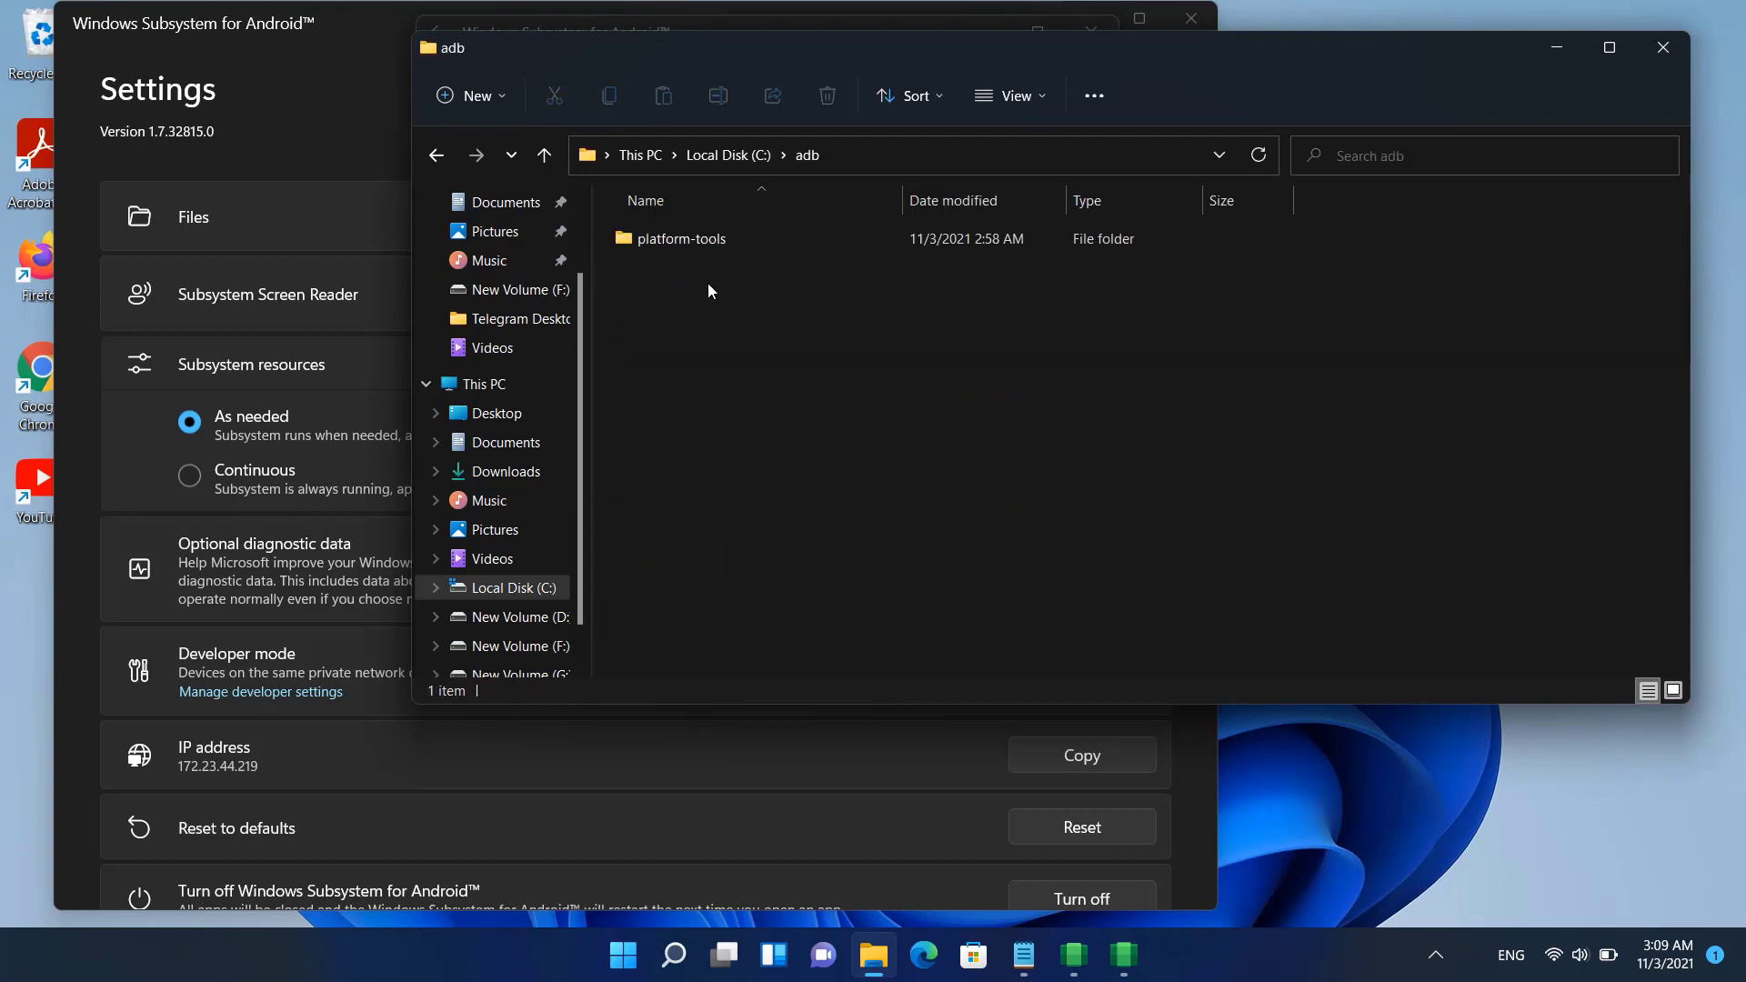
double_click(690, 239)
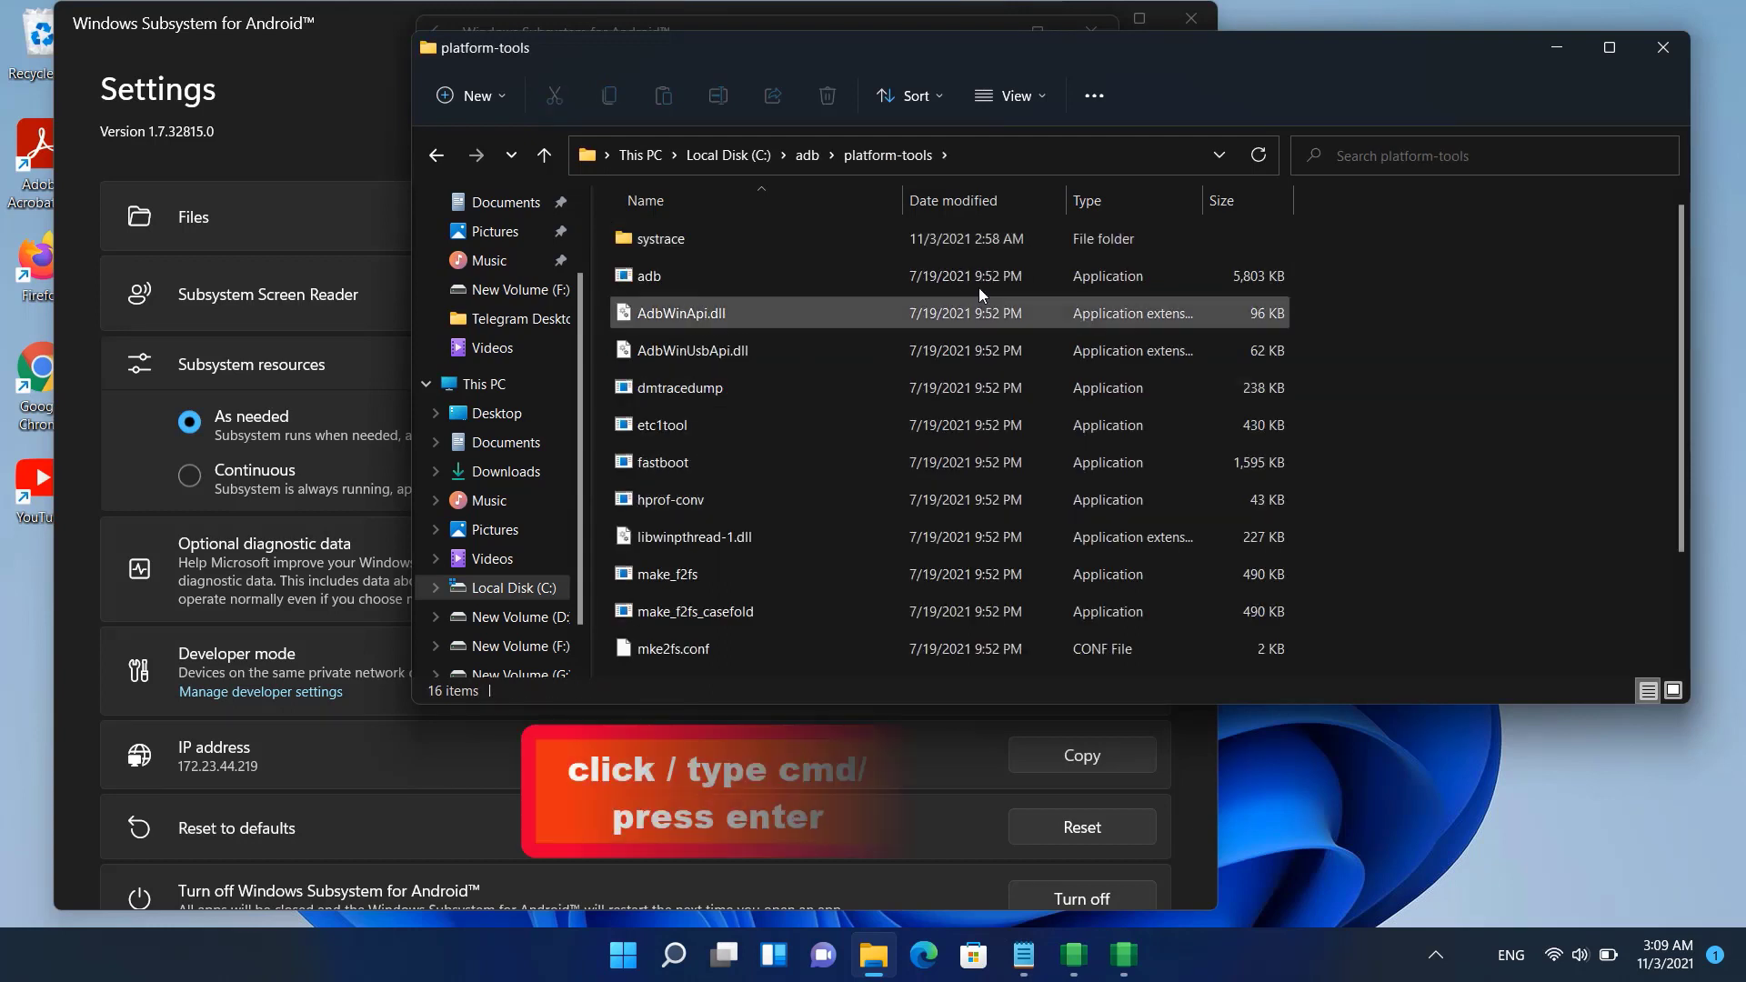
click(1030, 155)
text(cmd)
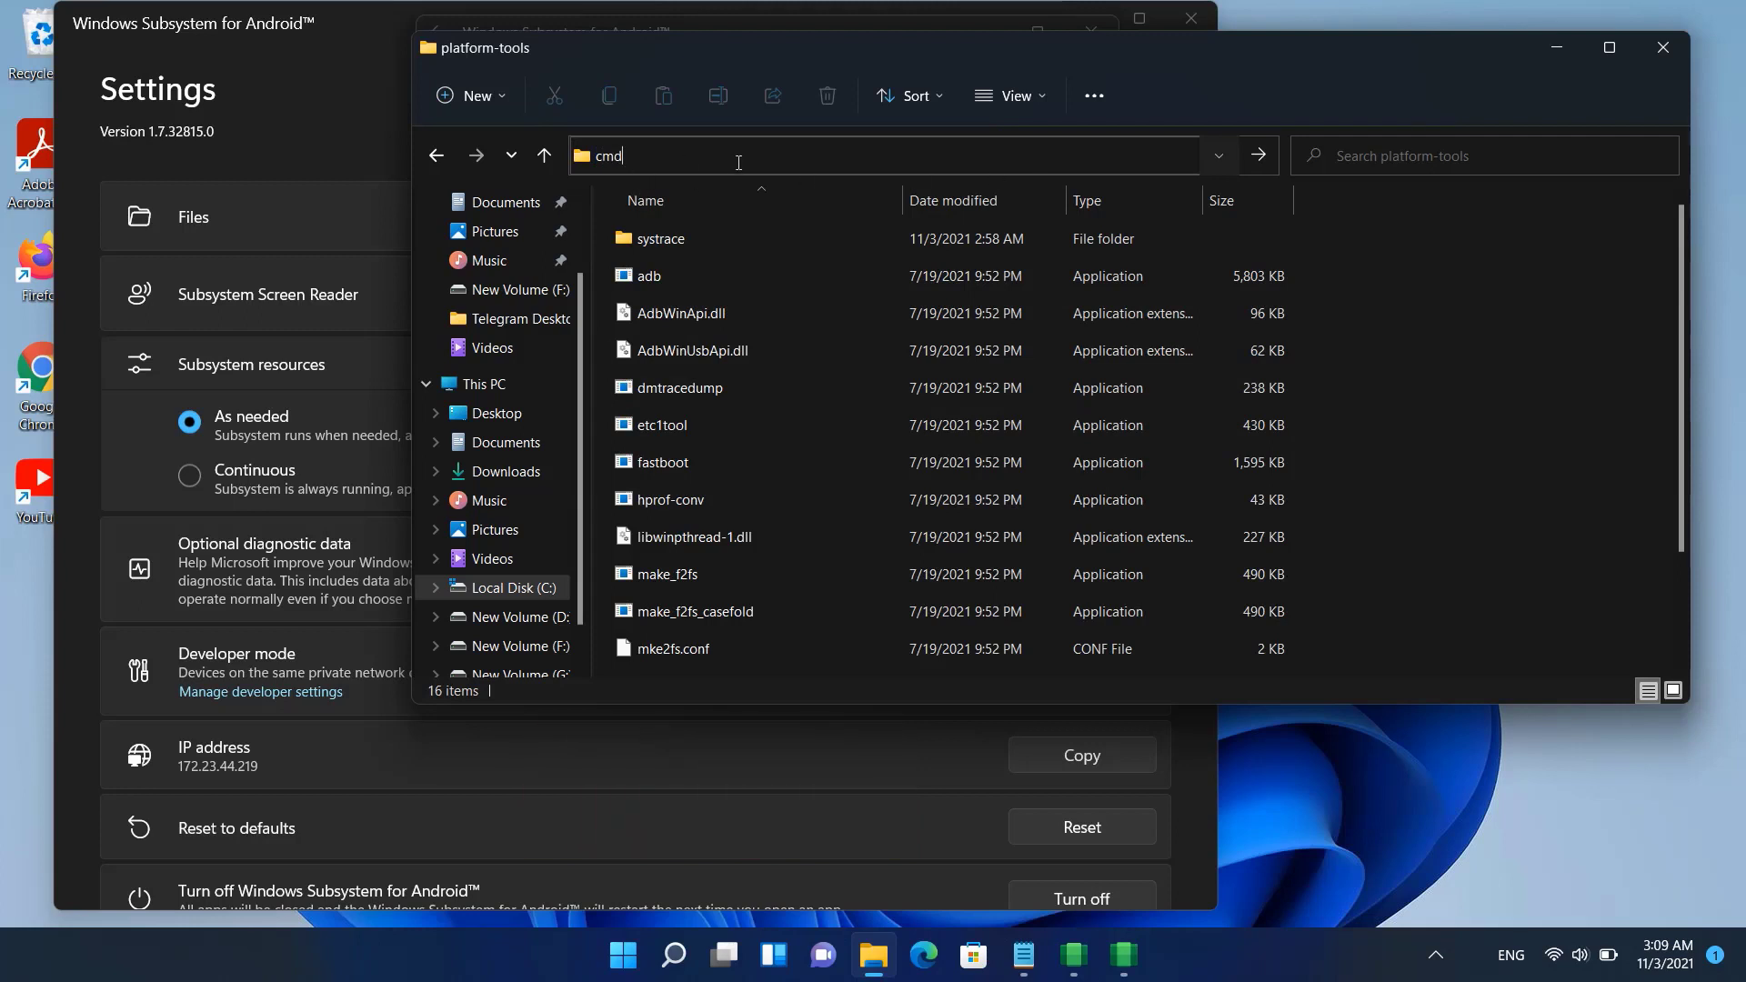
key(Return)
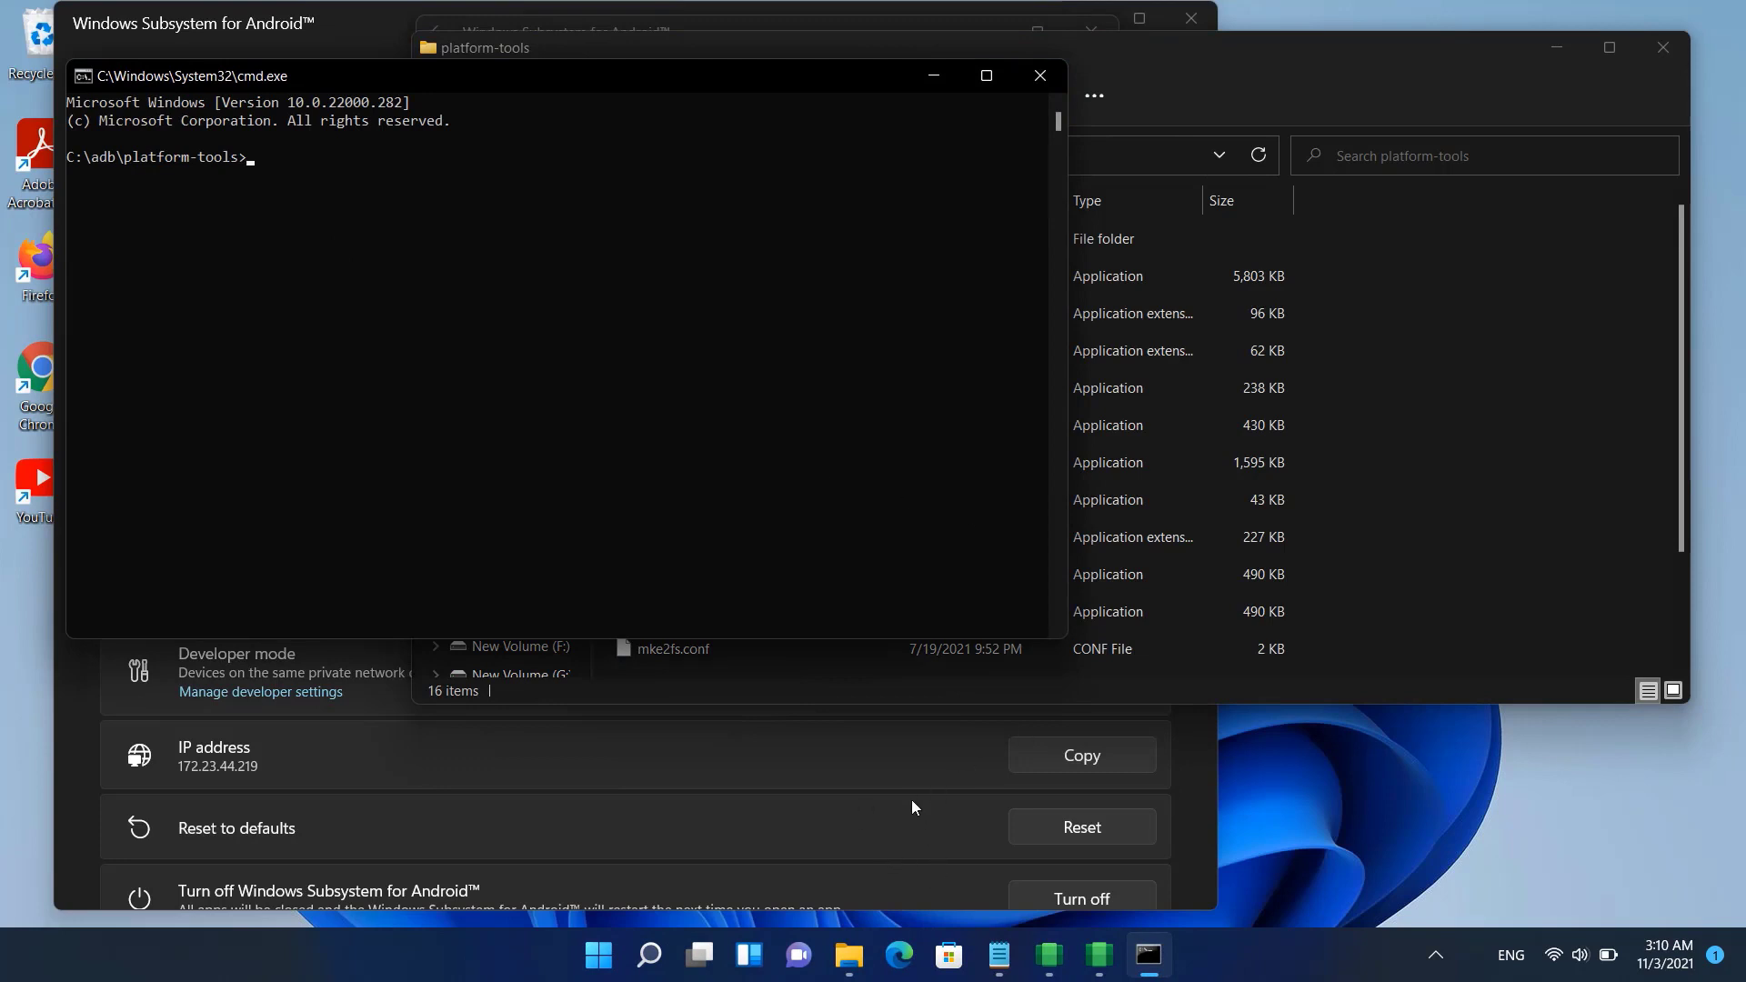
Compare the ADB address under Developer mode in the subsystem settings with the connect command in the adb Notepad file.
click(1199, 761)
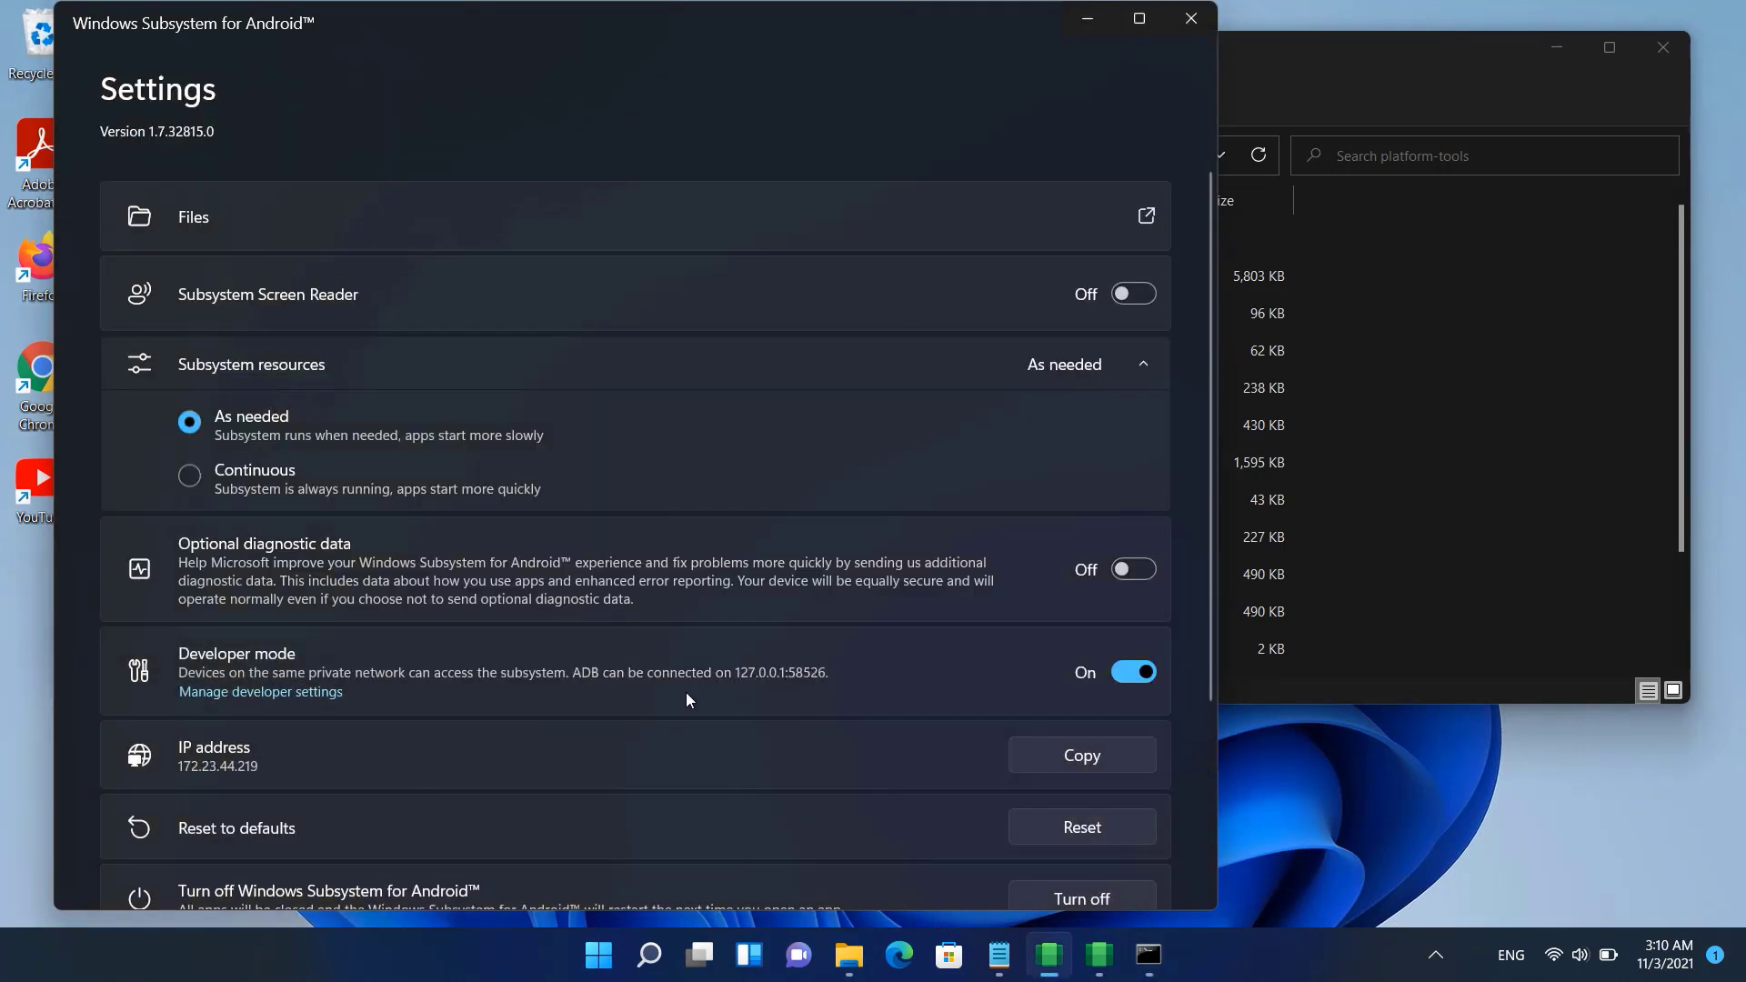
click(999, 954)
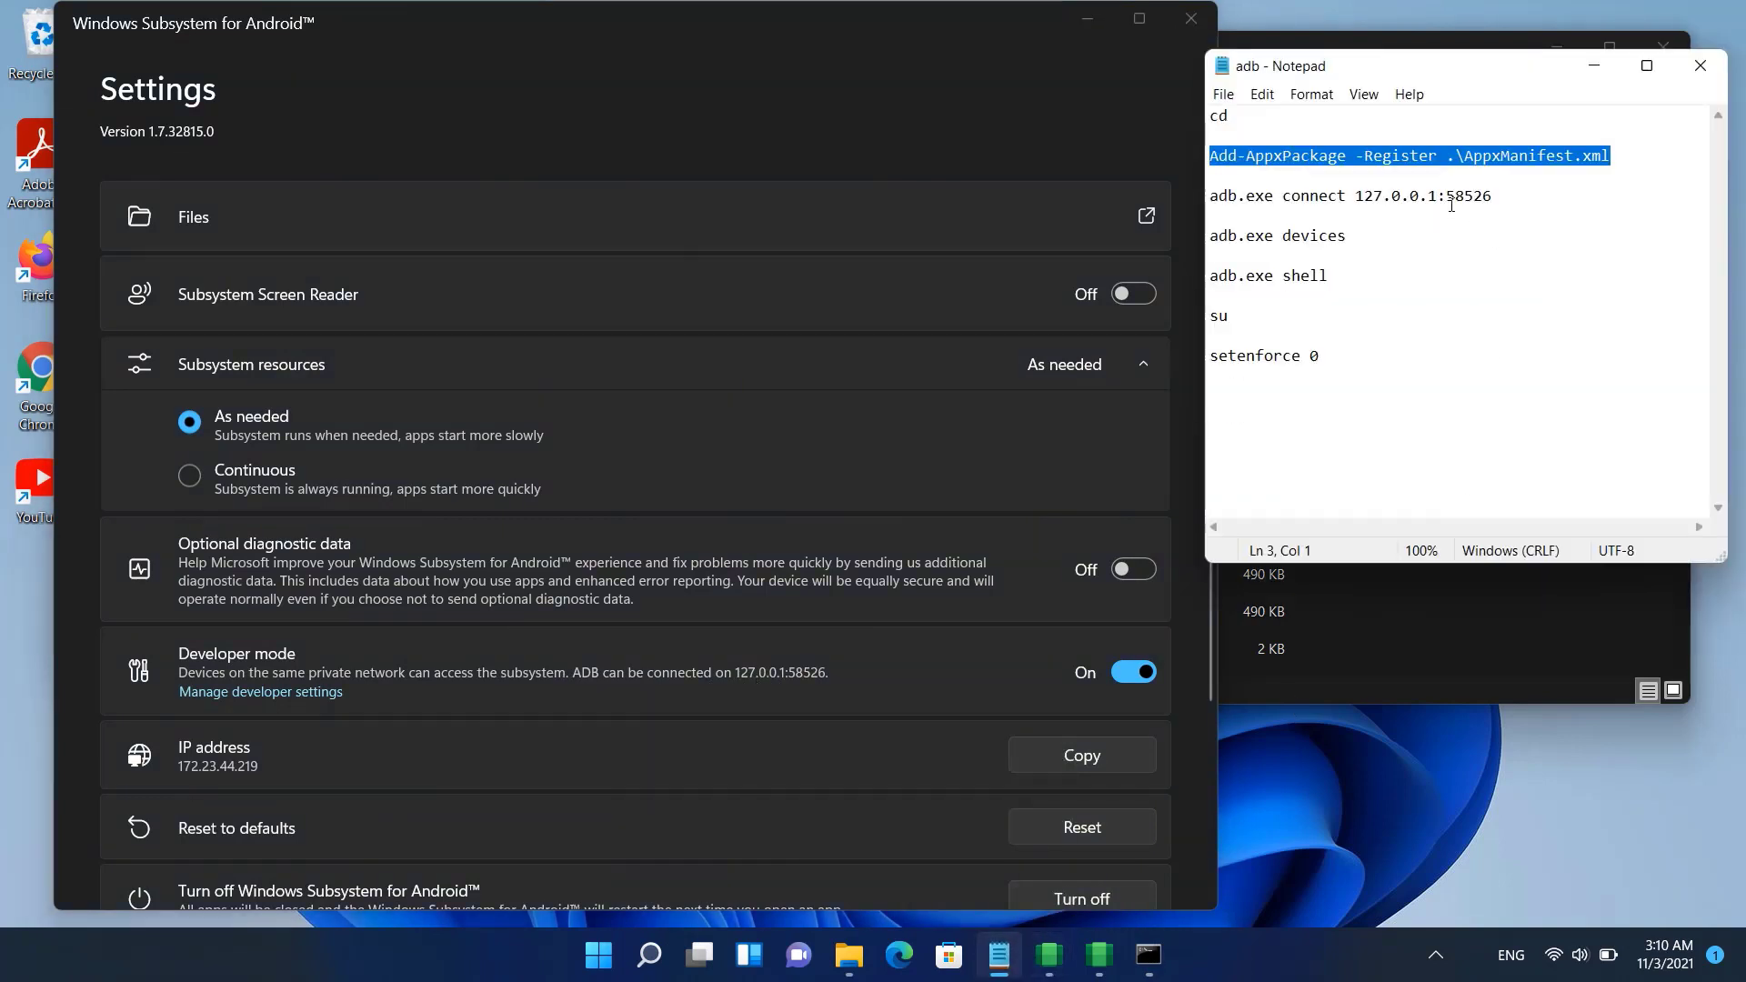
drag(1356, 198, 1520, 202)
click(1565, 222)
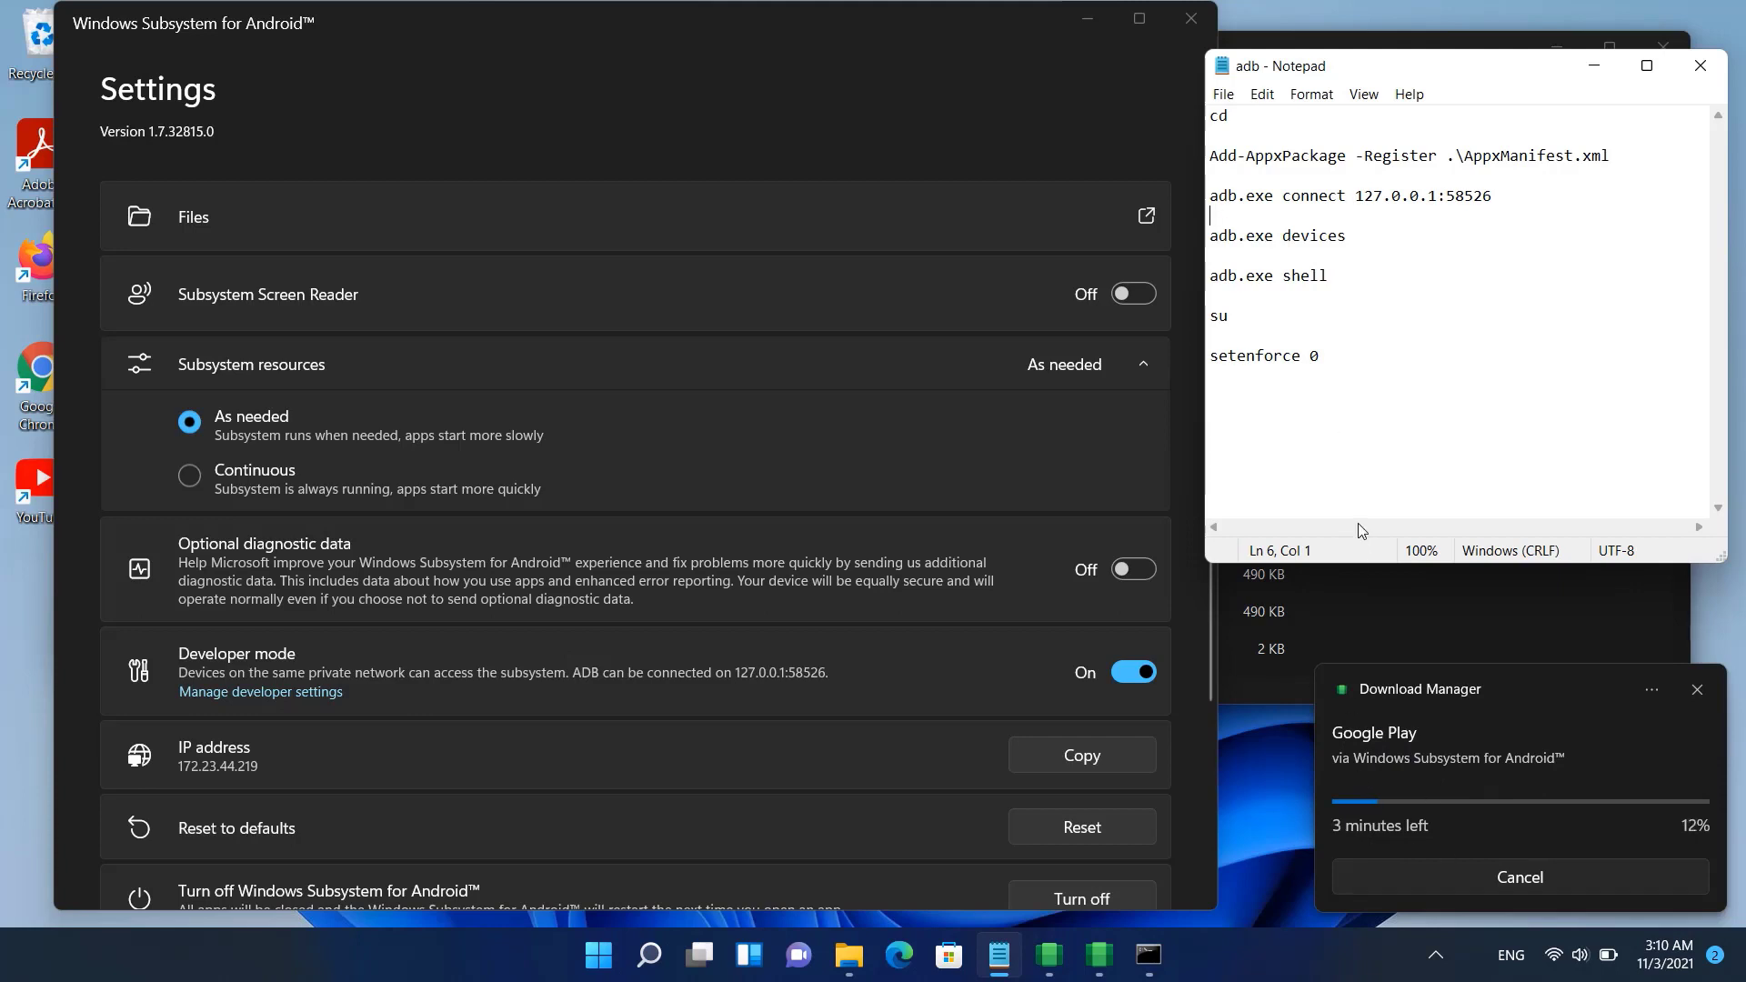
Copy "adb.exe connect 127.0.0.1:58526" from the adb Notepad file and run it in the platform-tools Command Prompt.
drag(1209, 196, 1492, 195)
right_click(1372, 194)
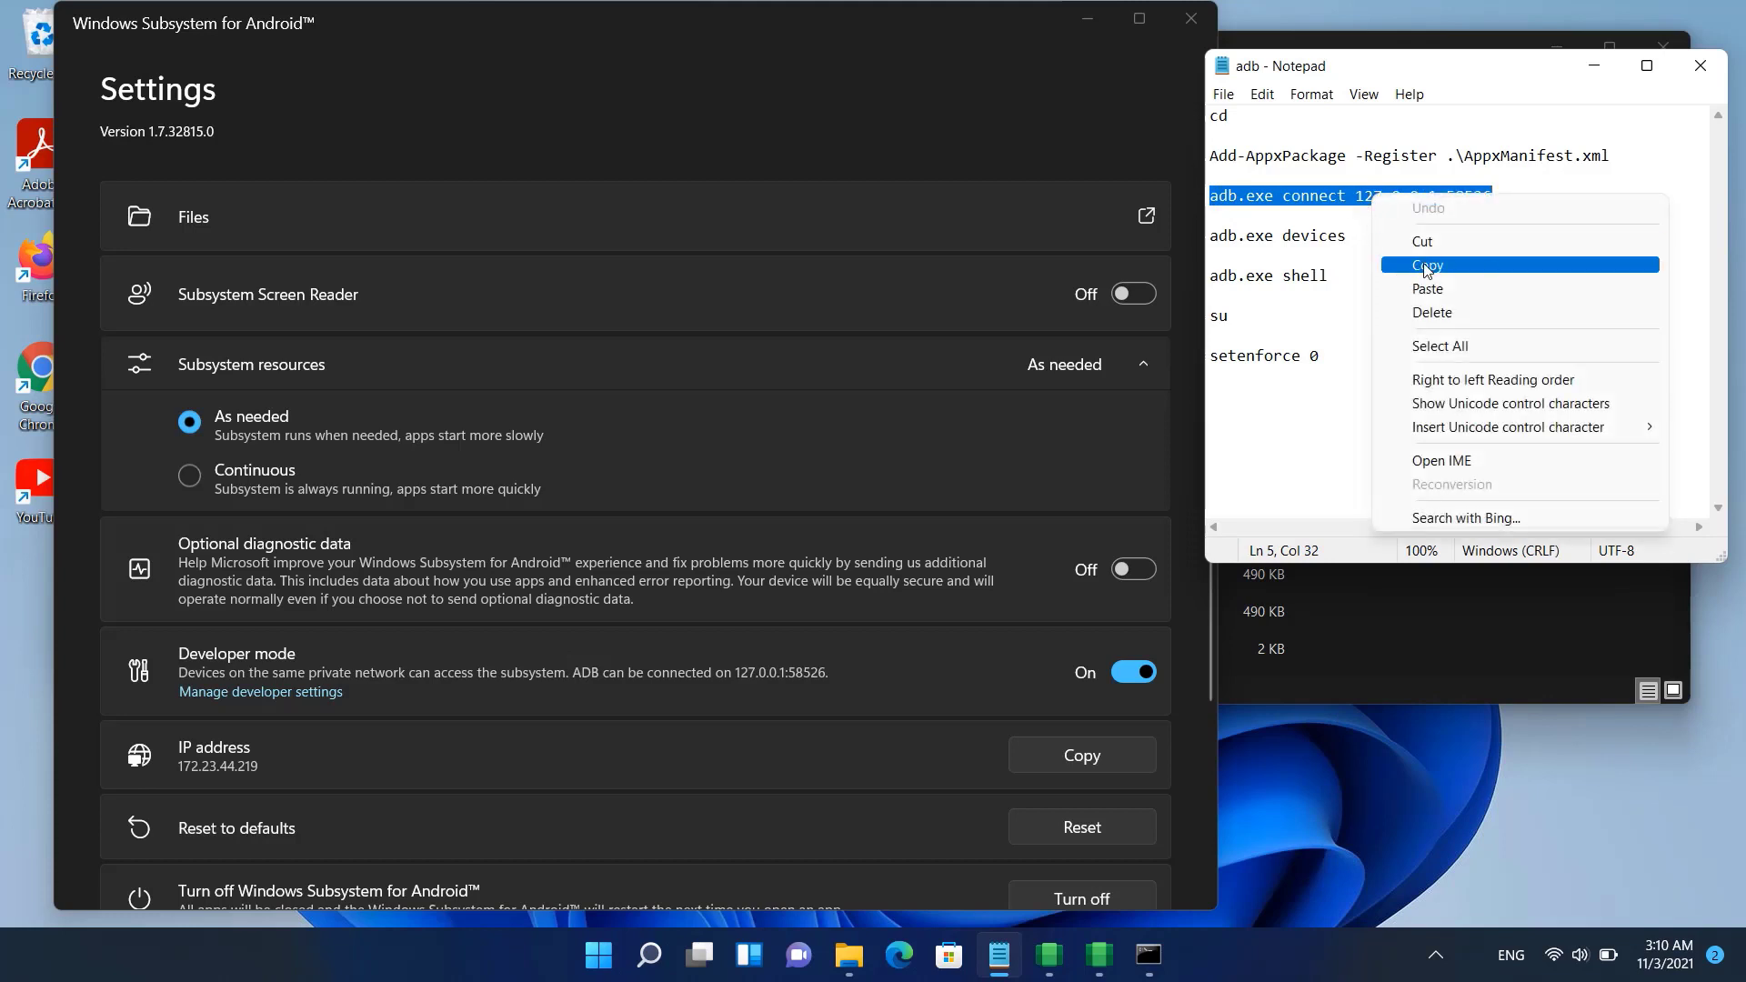
click(1428, 269)
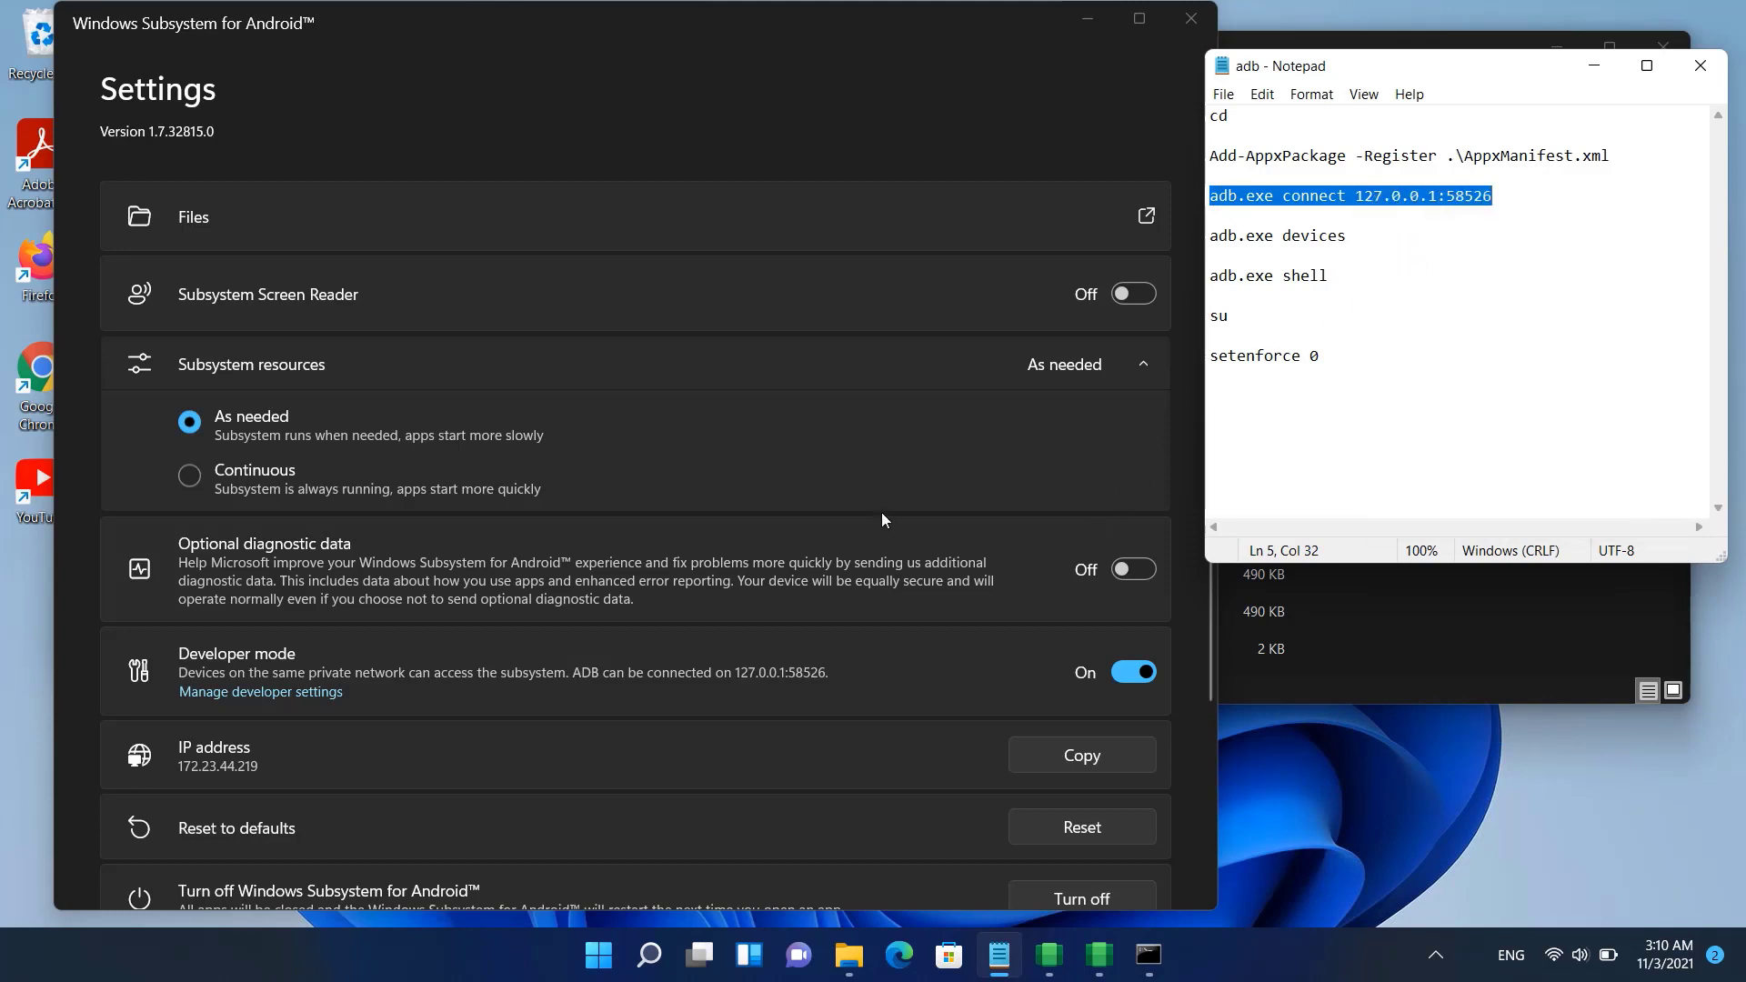
click(1191, 782)
click(846, 955)
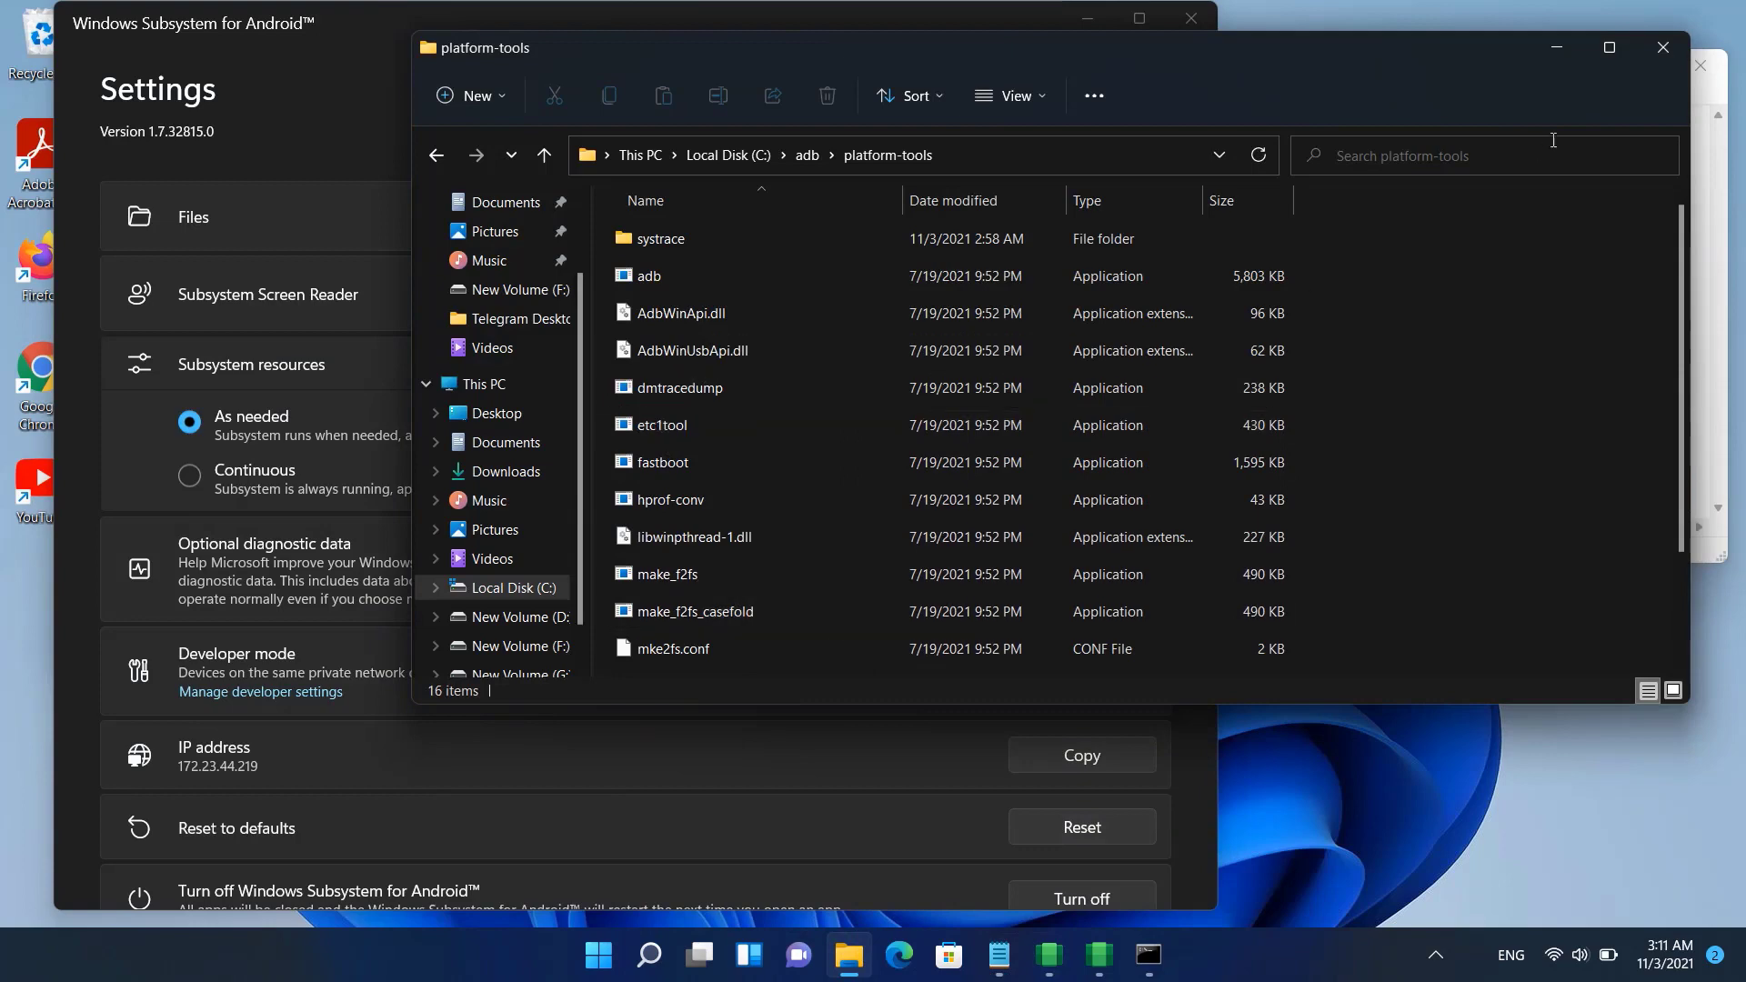
click(1556, 45)
mouse_move(1148, 955)
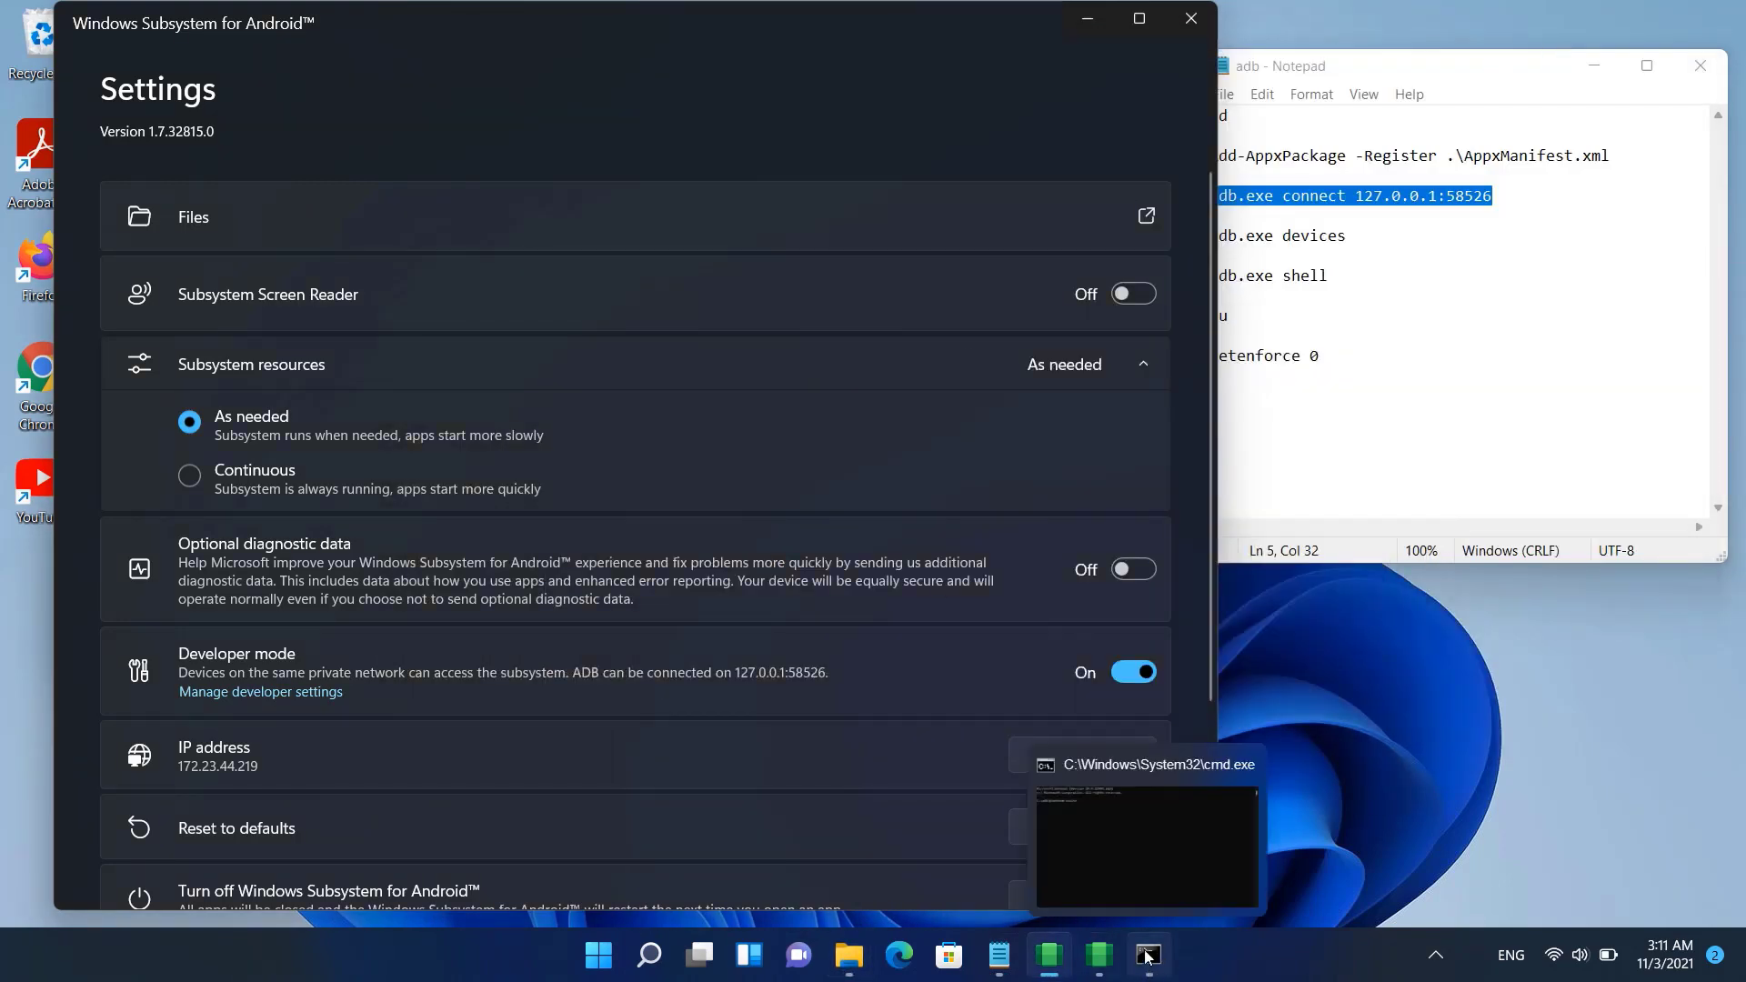
click(1134, 769)
key(ctrl+v)
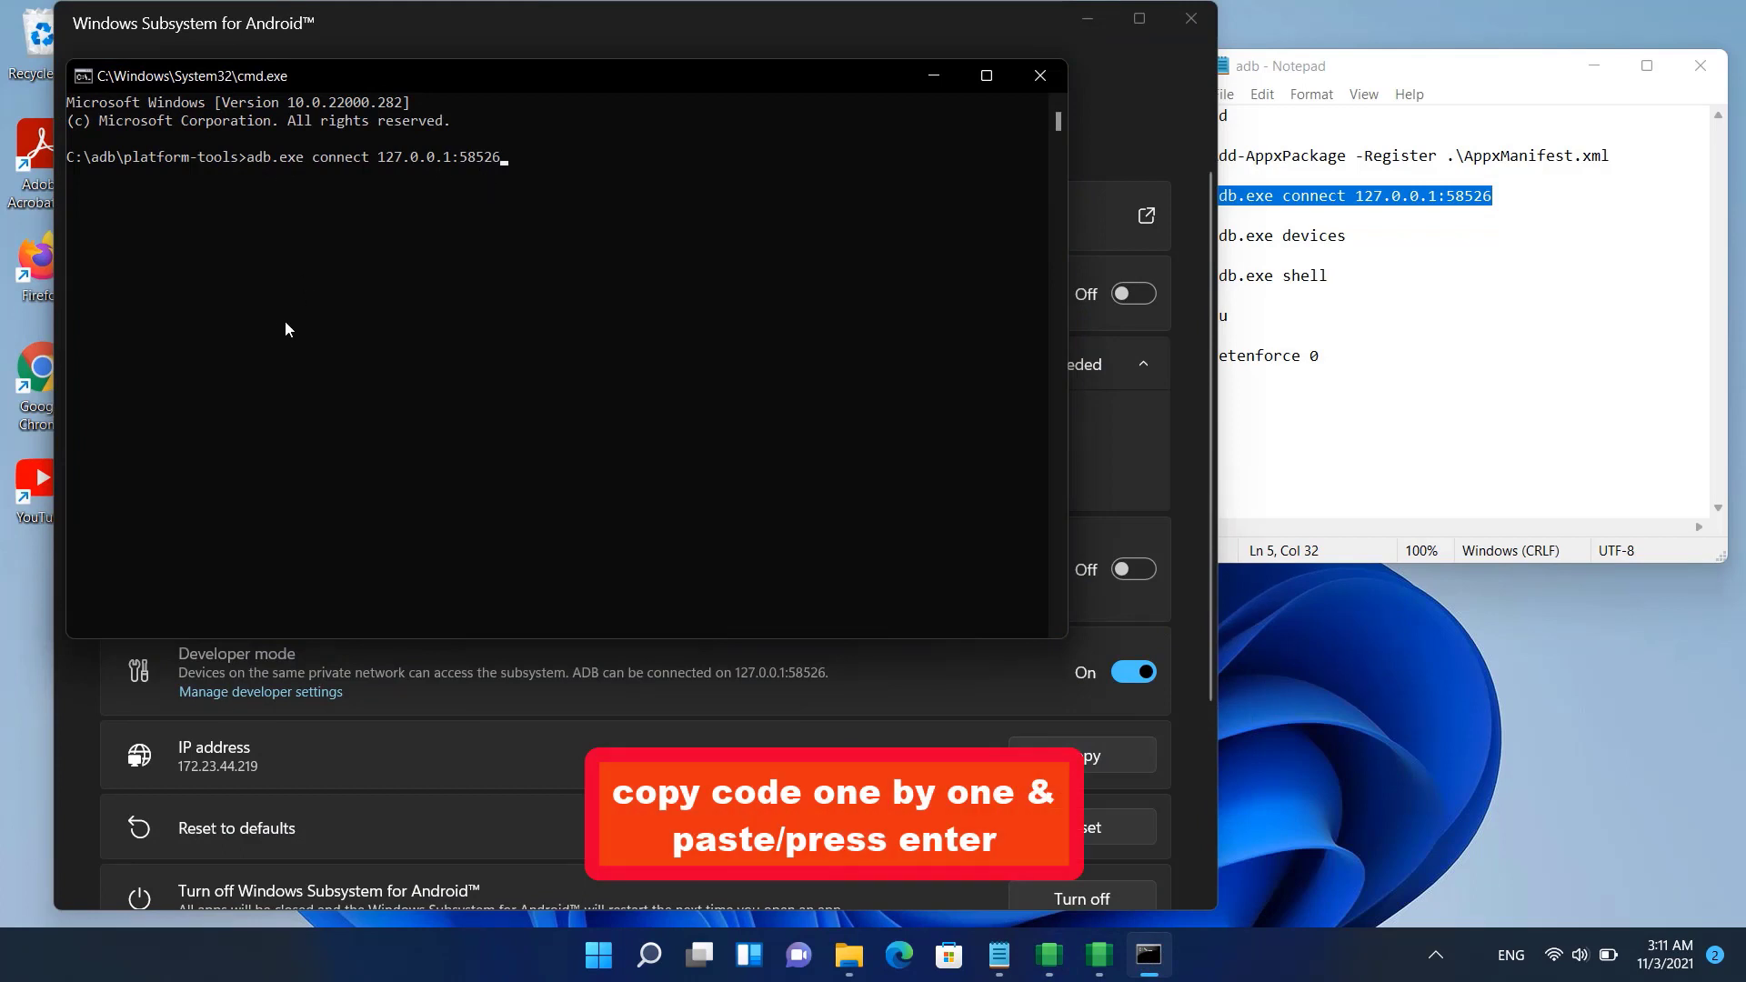
key(Return)
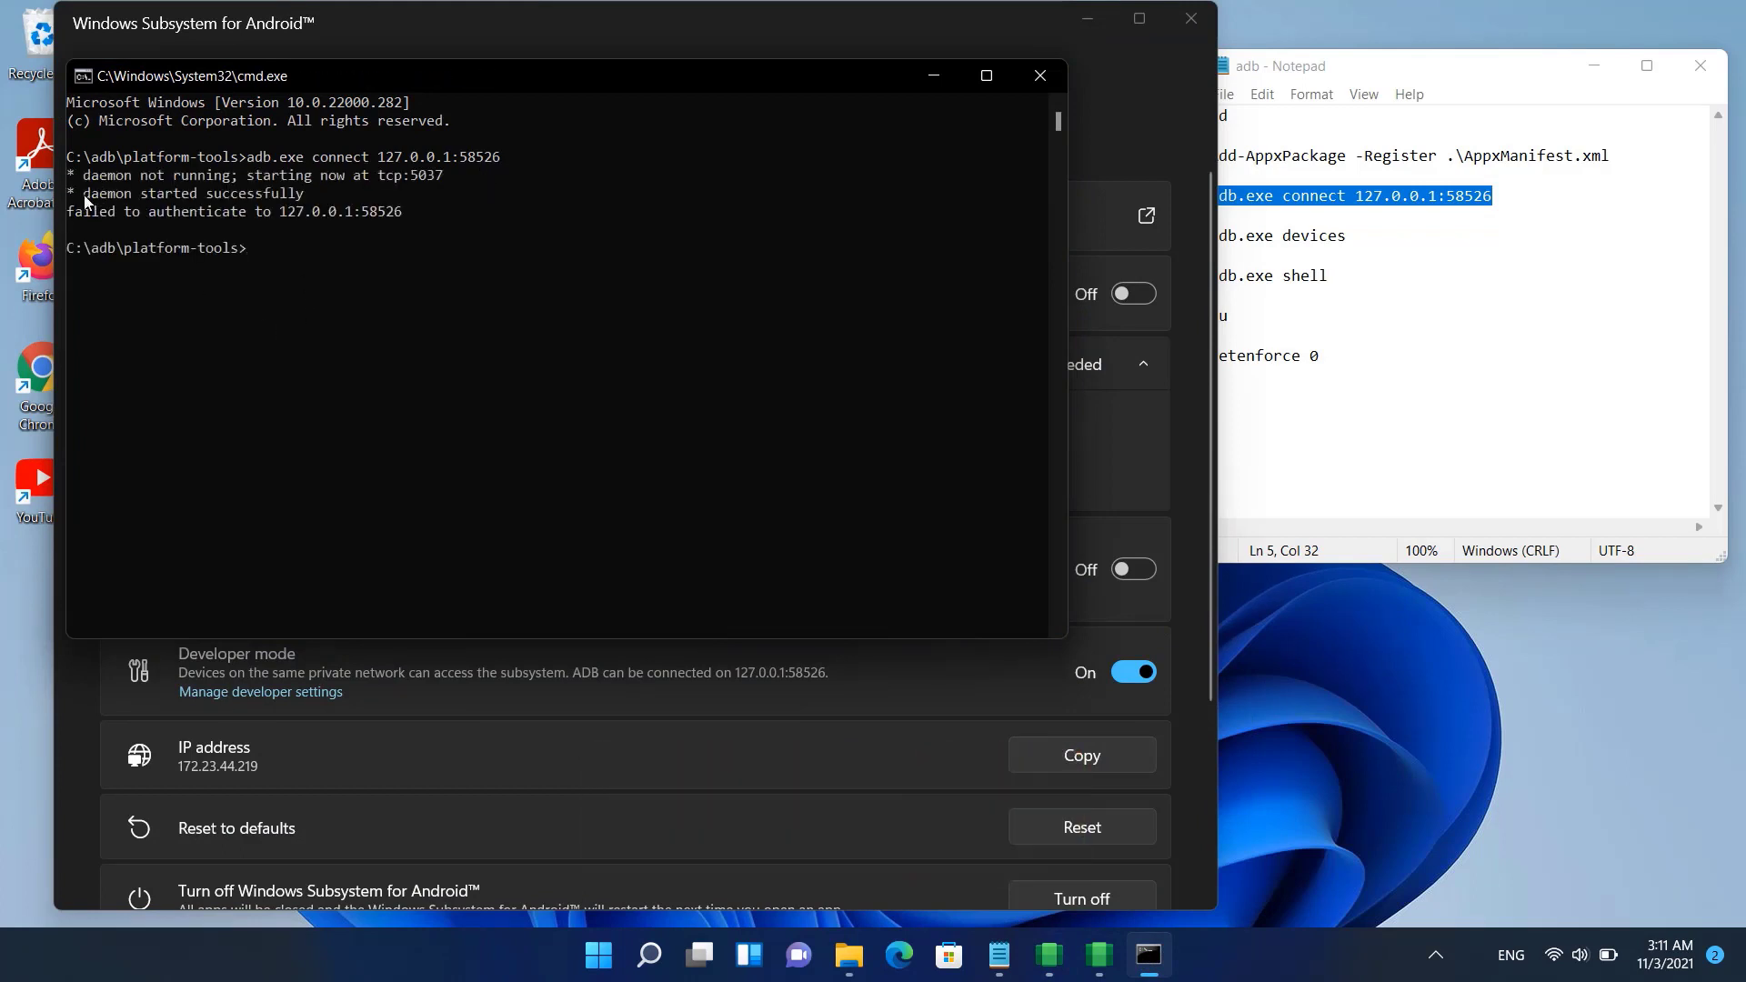
Copy "adb.exe devices" from the adb Notepad file and run it in the platform-tools Command Prompt.
click(1455, 96)
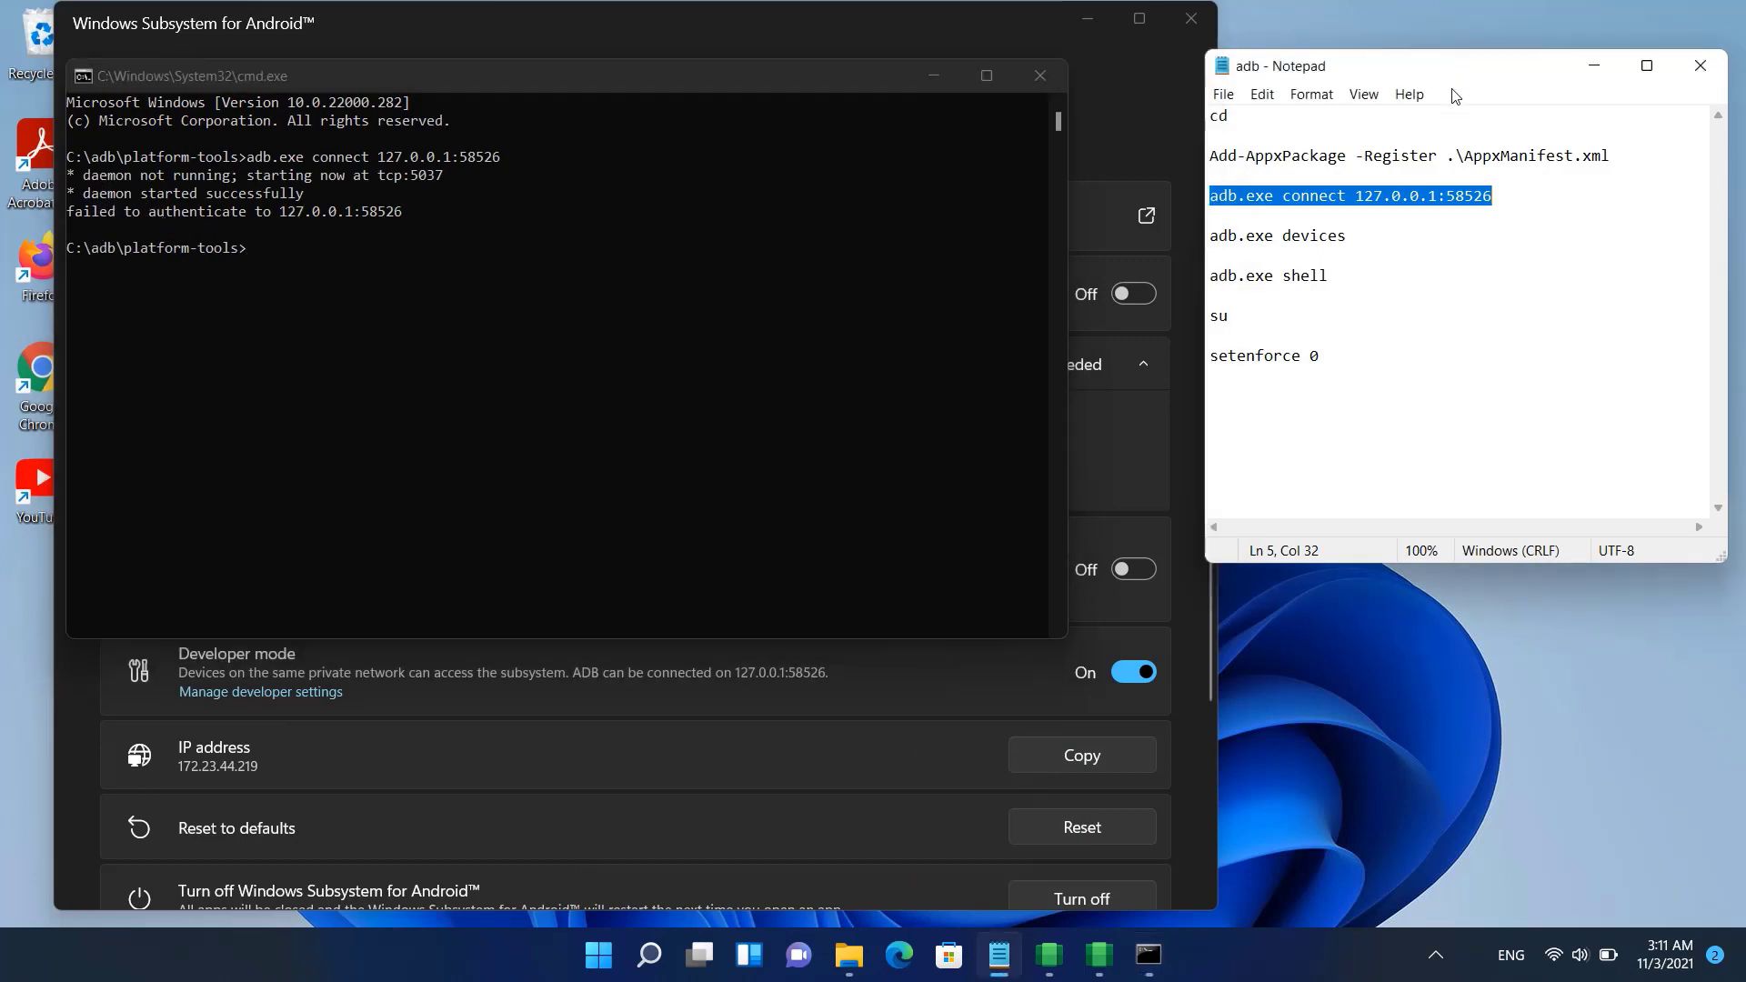
drag(1210, 235, 1346, 237)
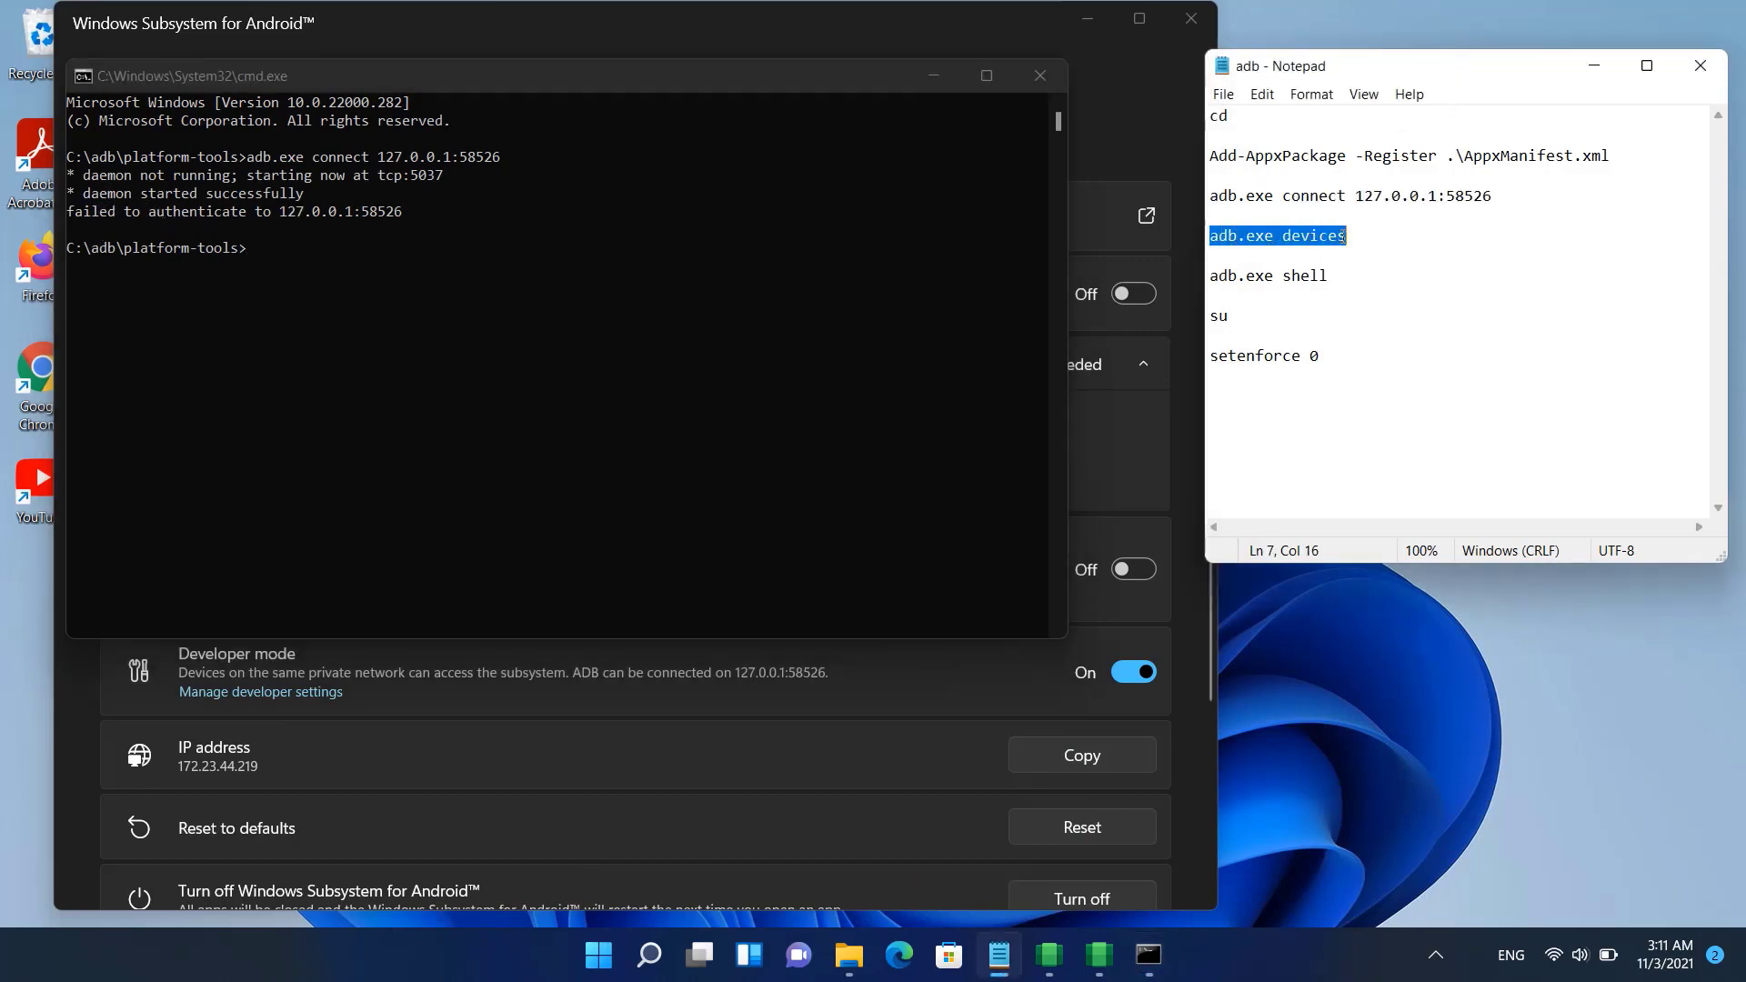
right_click(1333, 230)
click(1312, 294)
click(288, 264)
right_click(290, 260)
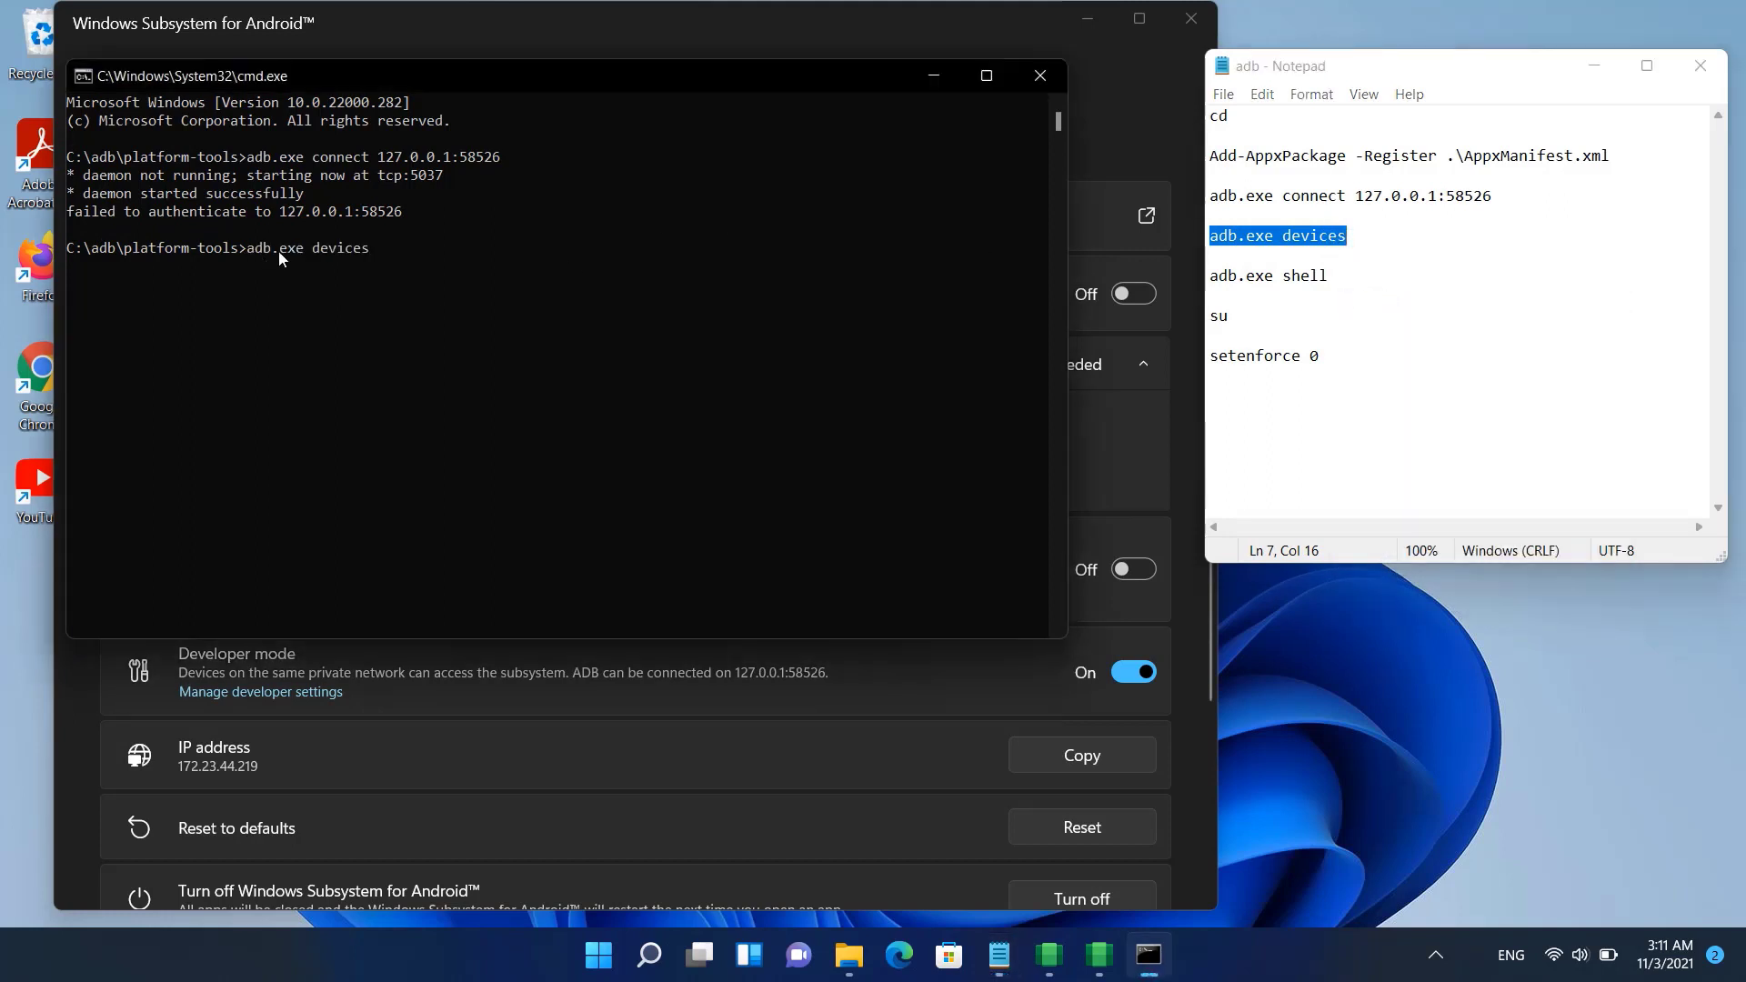
key(Return)
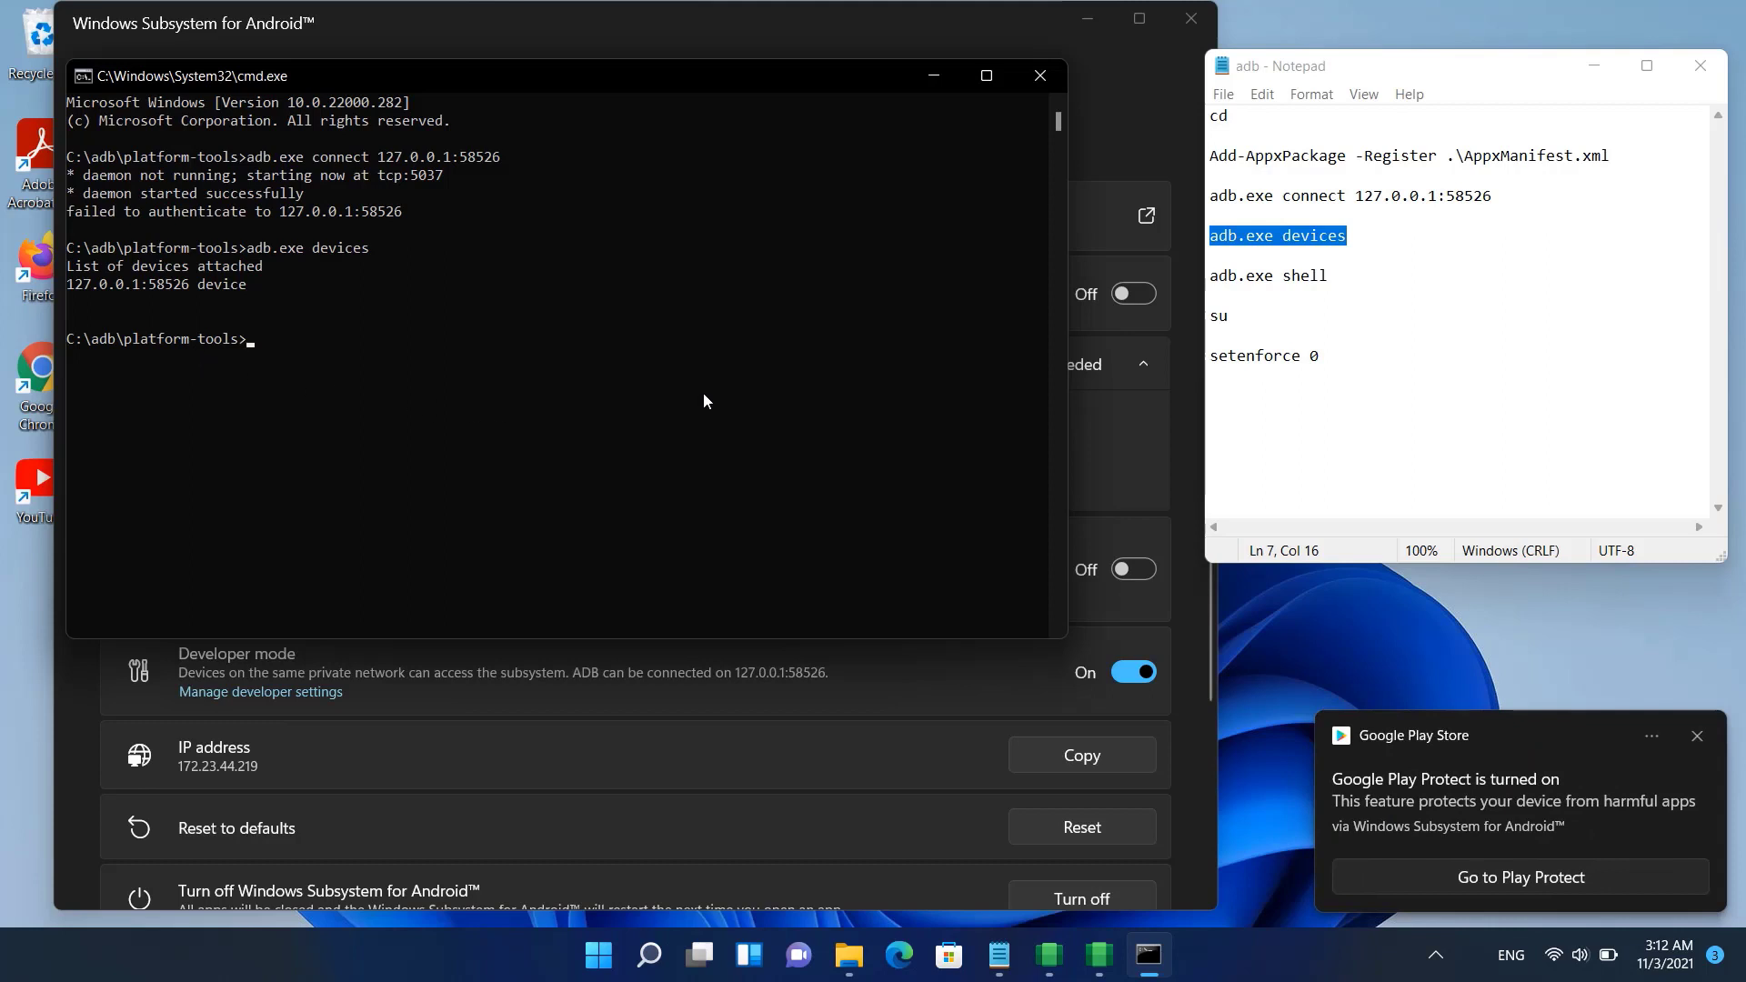
Copy "adb.exe shell" from the adb Notepad file and run it in the platform-tools Command Prompt.
click(1456, 73)
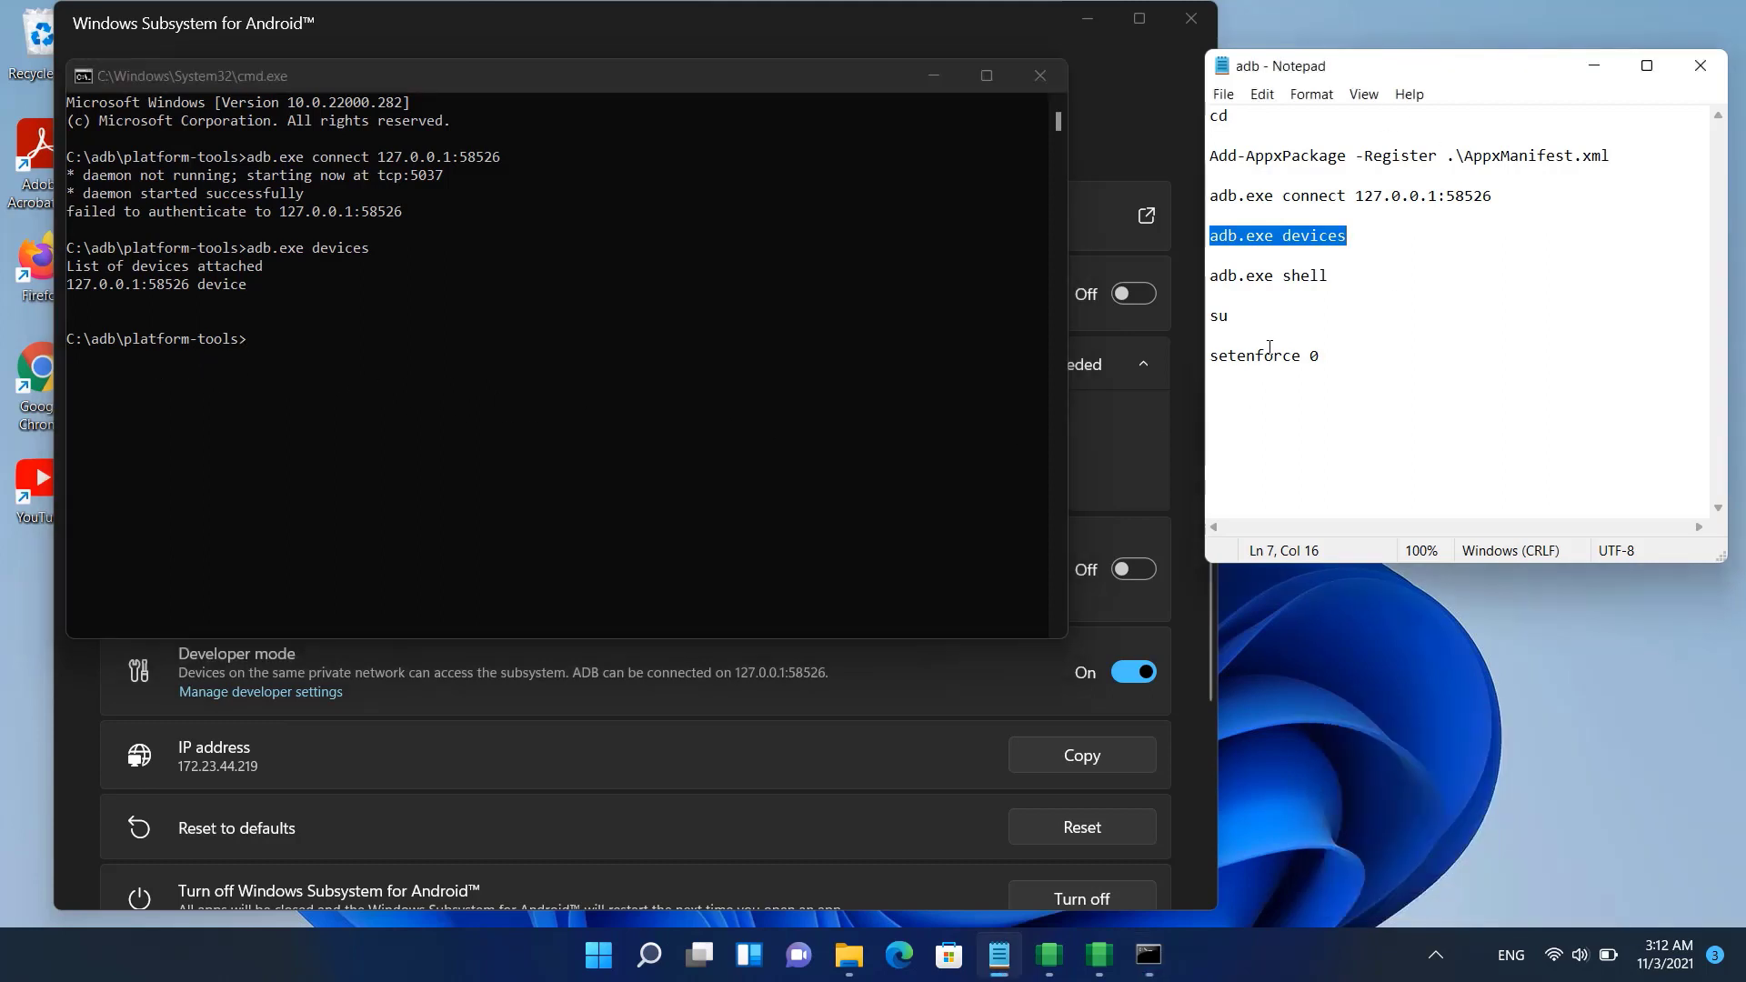
right_click(1335, 277)
click(1373, 346)
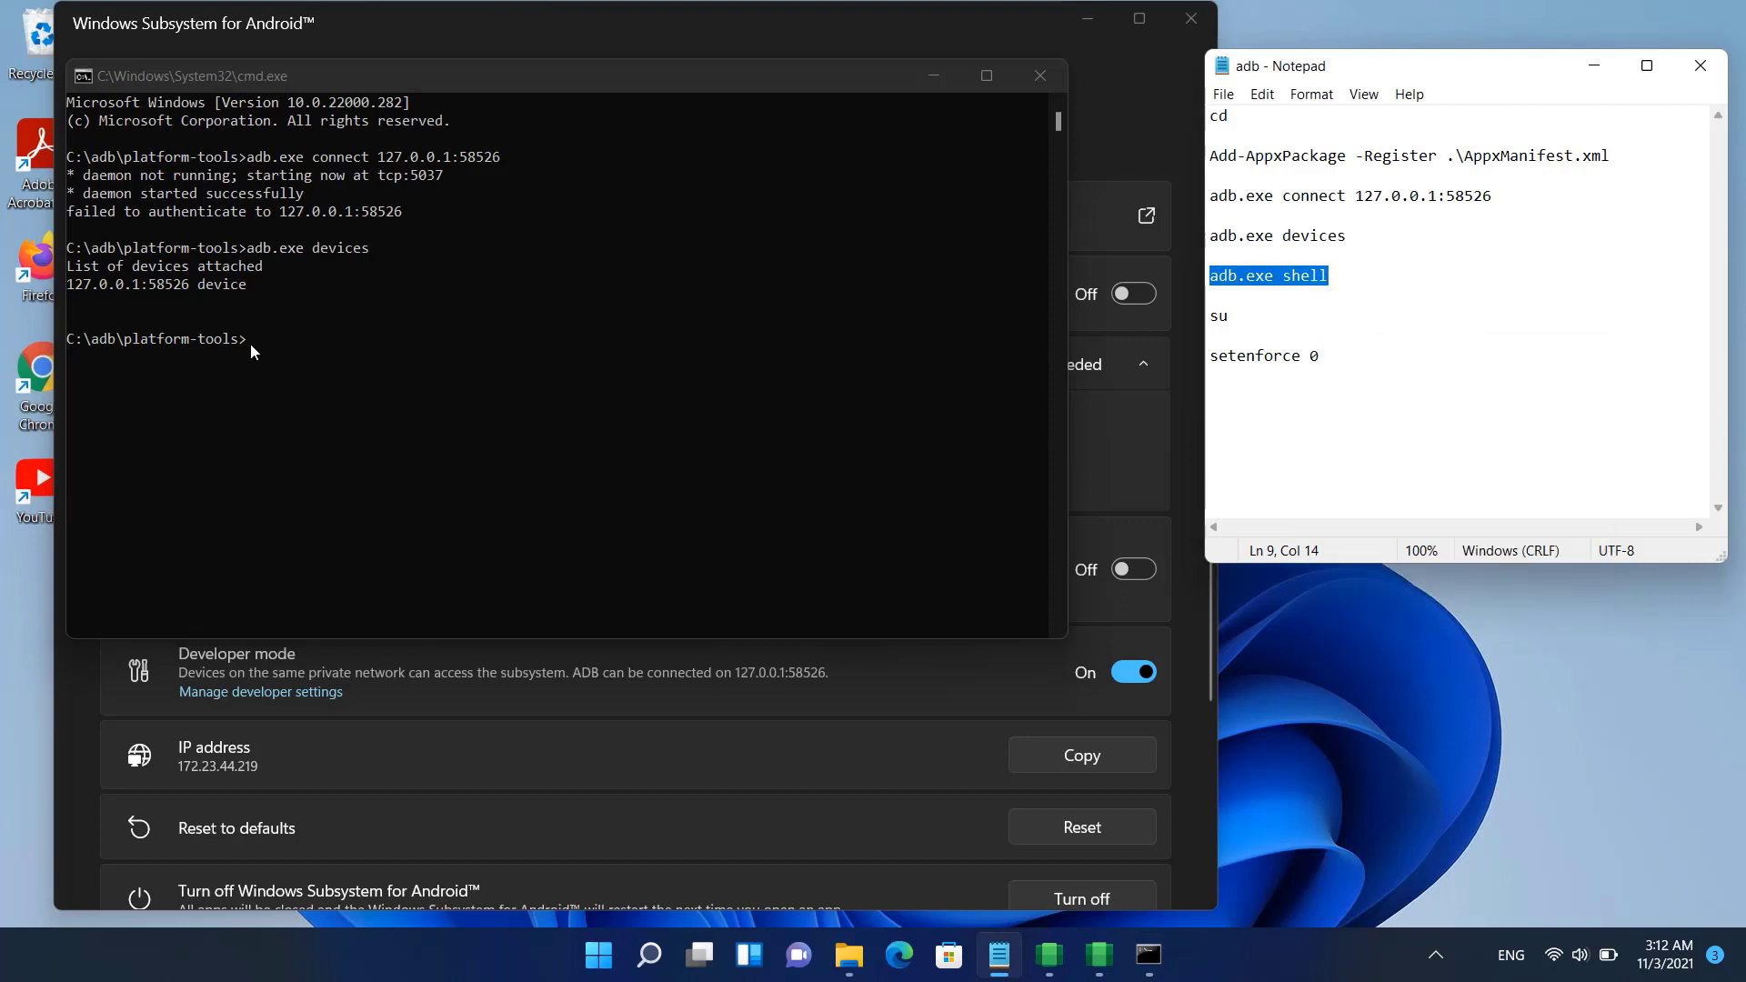
click(250, 342)
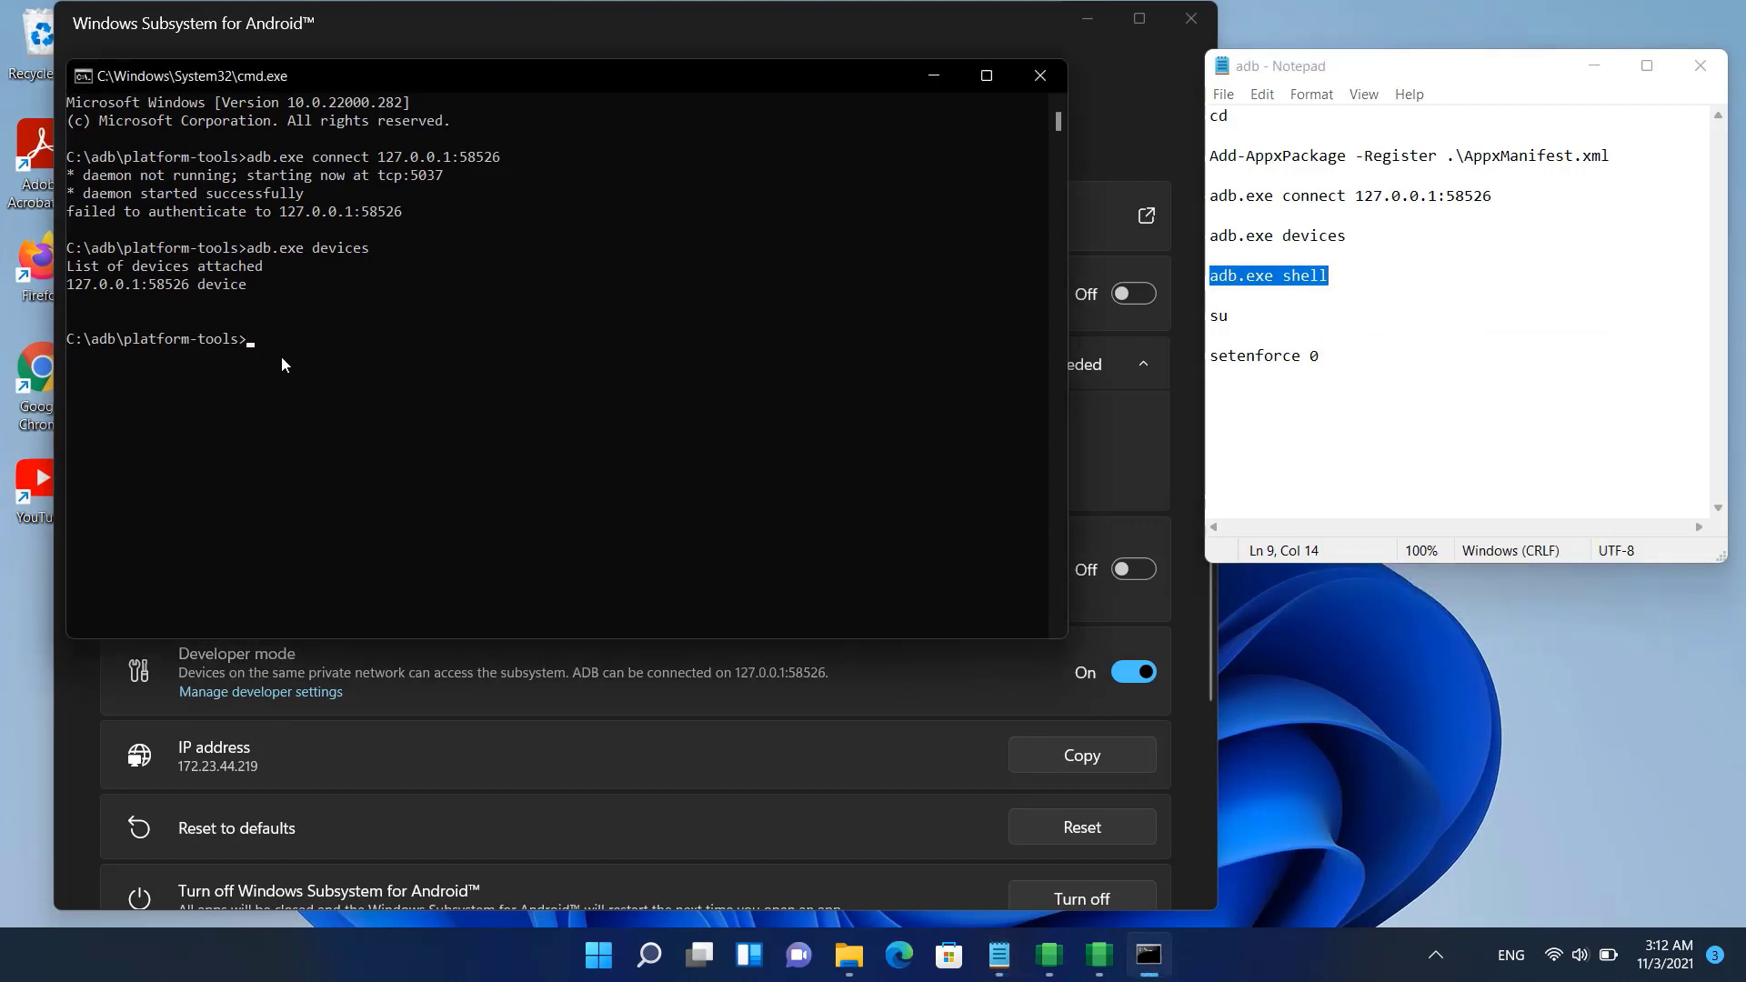
click(1471, 296)
drag(1322, 275, 1208, 275)
right_click(1240, 288)
click(1291, 346)
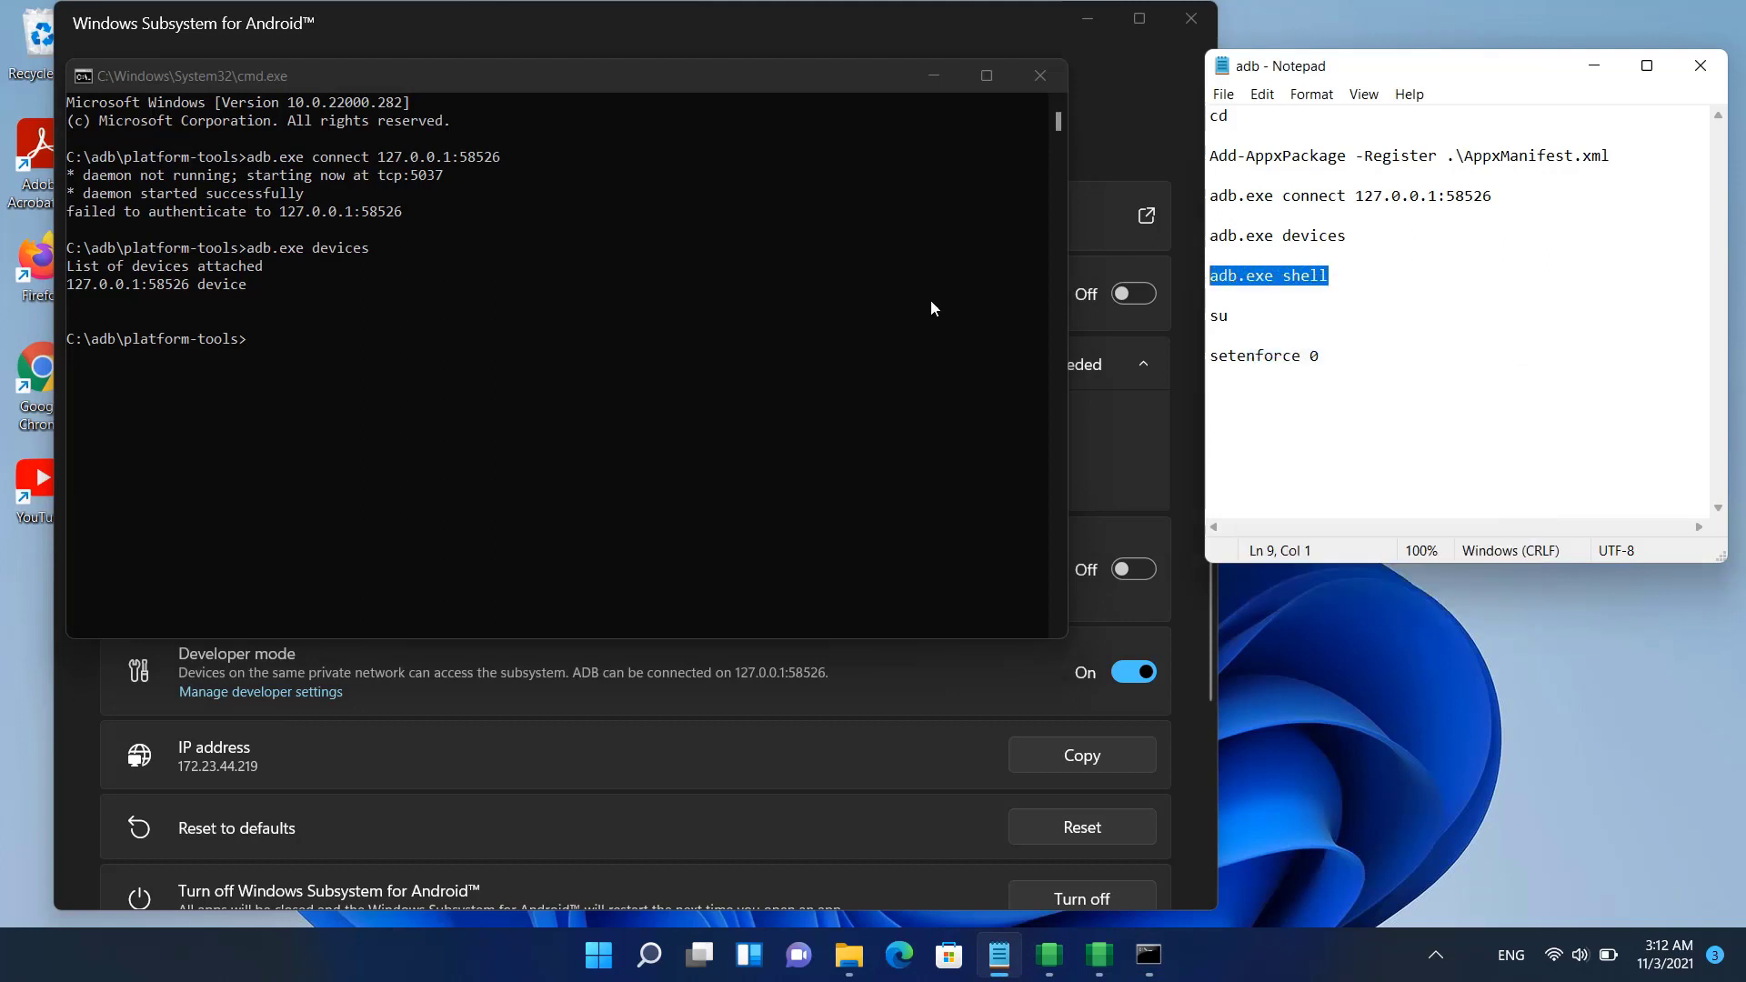
click(309, 347)
right_click(309, 347)
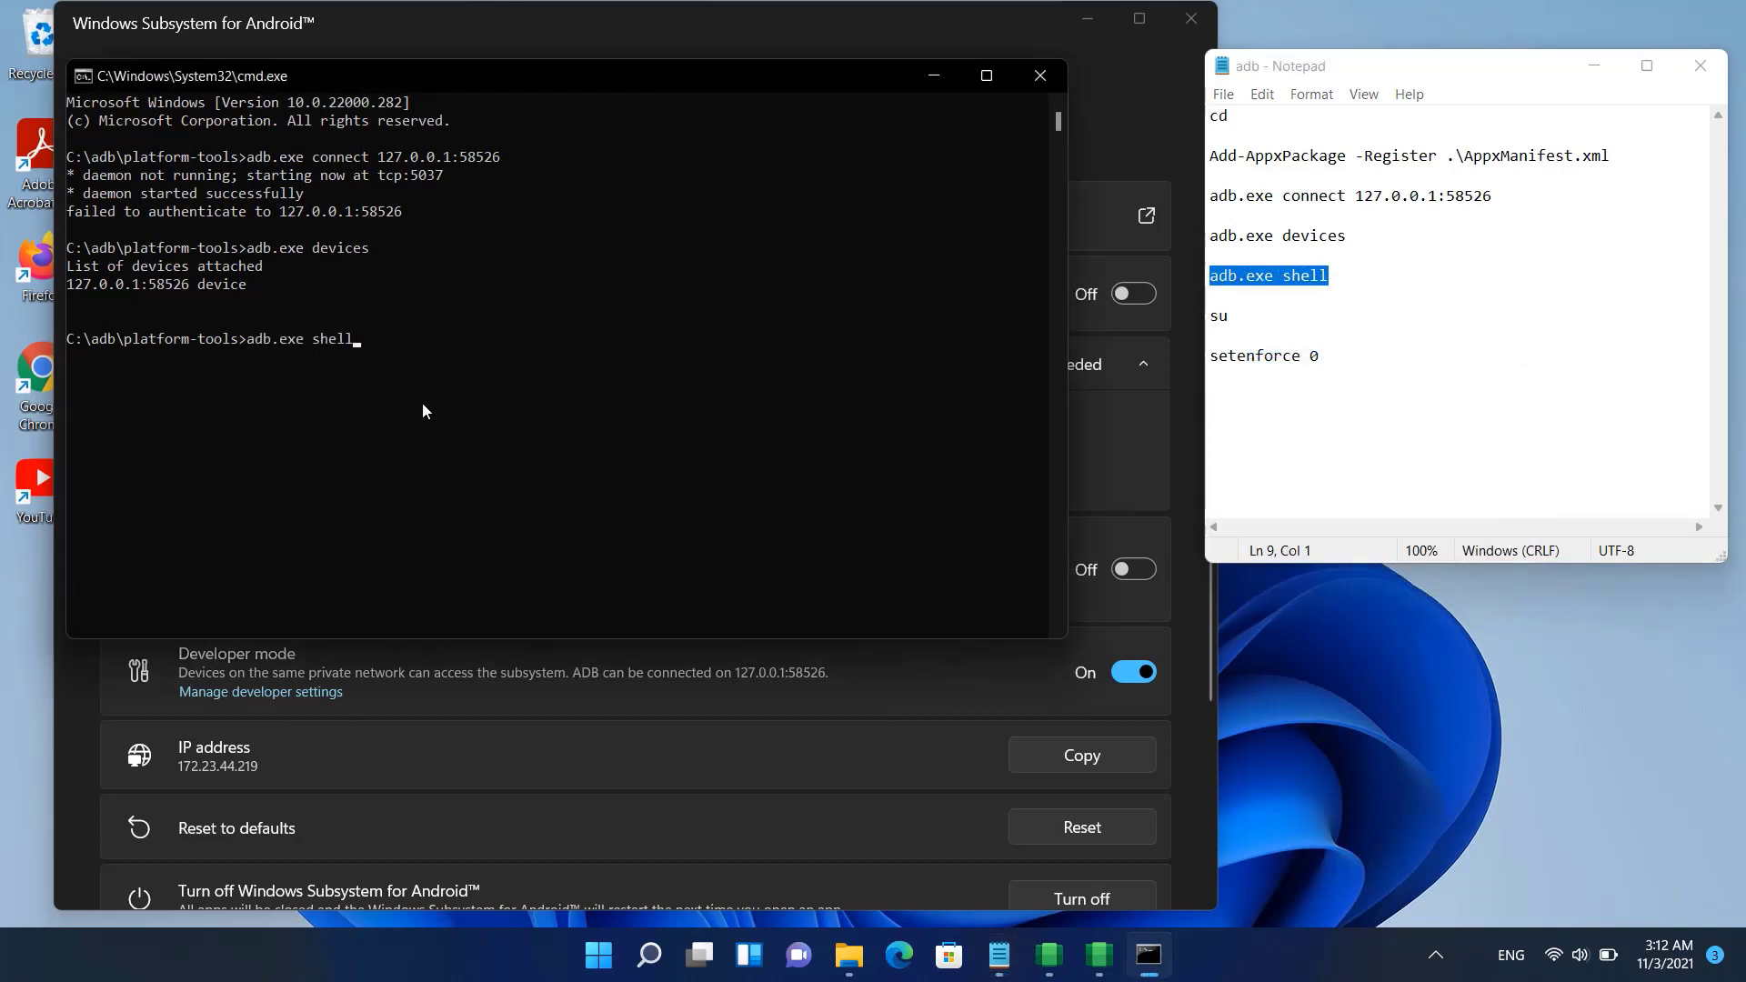
key(Return)
Copy "su" from the adb Notepad file and run it in the adb shell.
drag(1229, 317, 1213, 317)
right_click(1215, 316)
click(1268, 380)
click(205, 367)
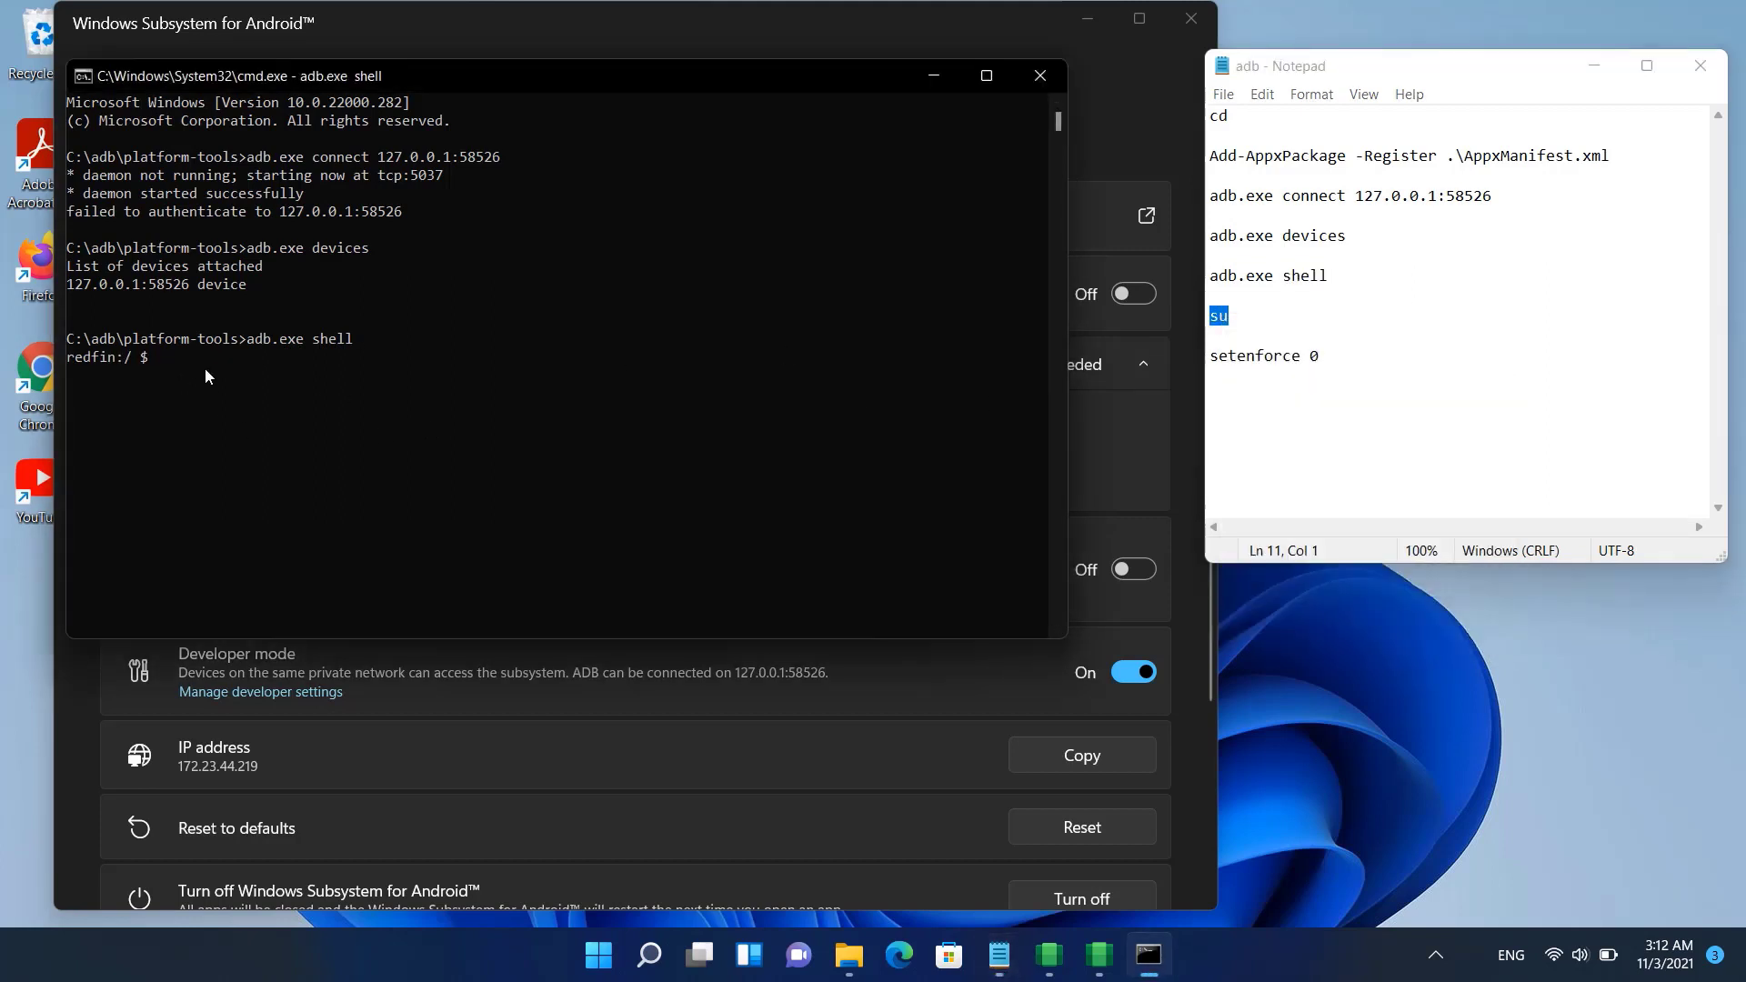
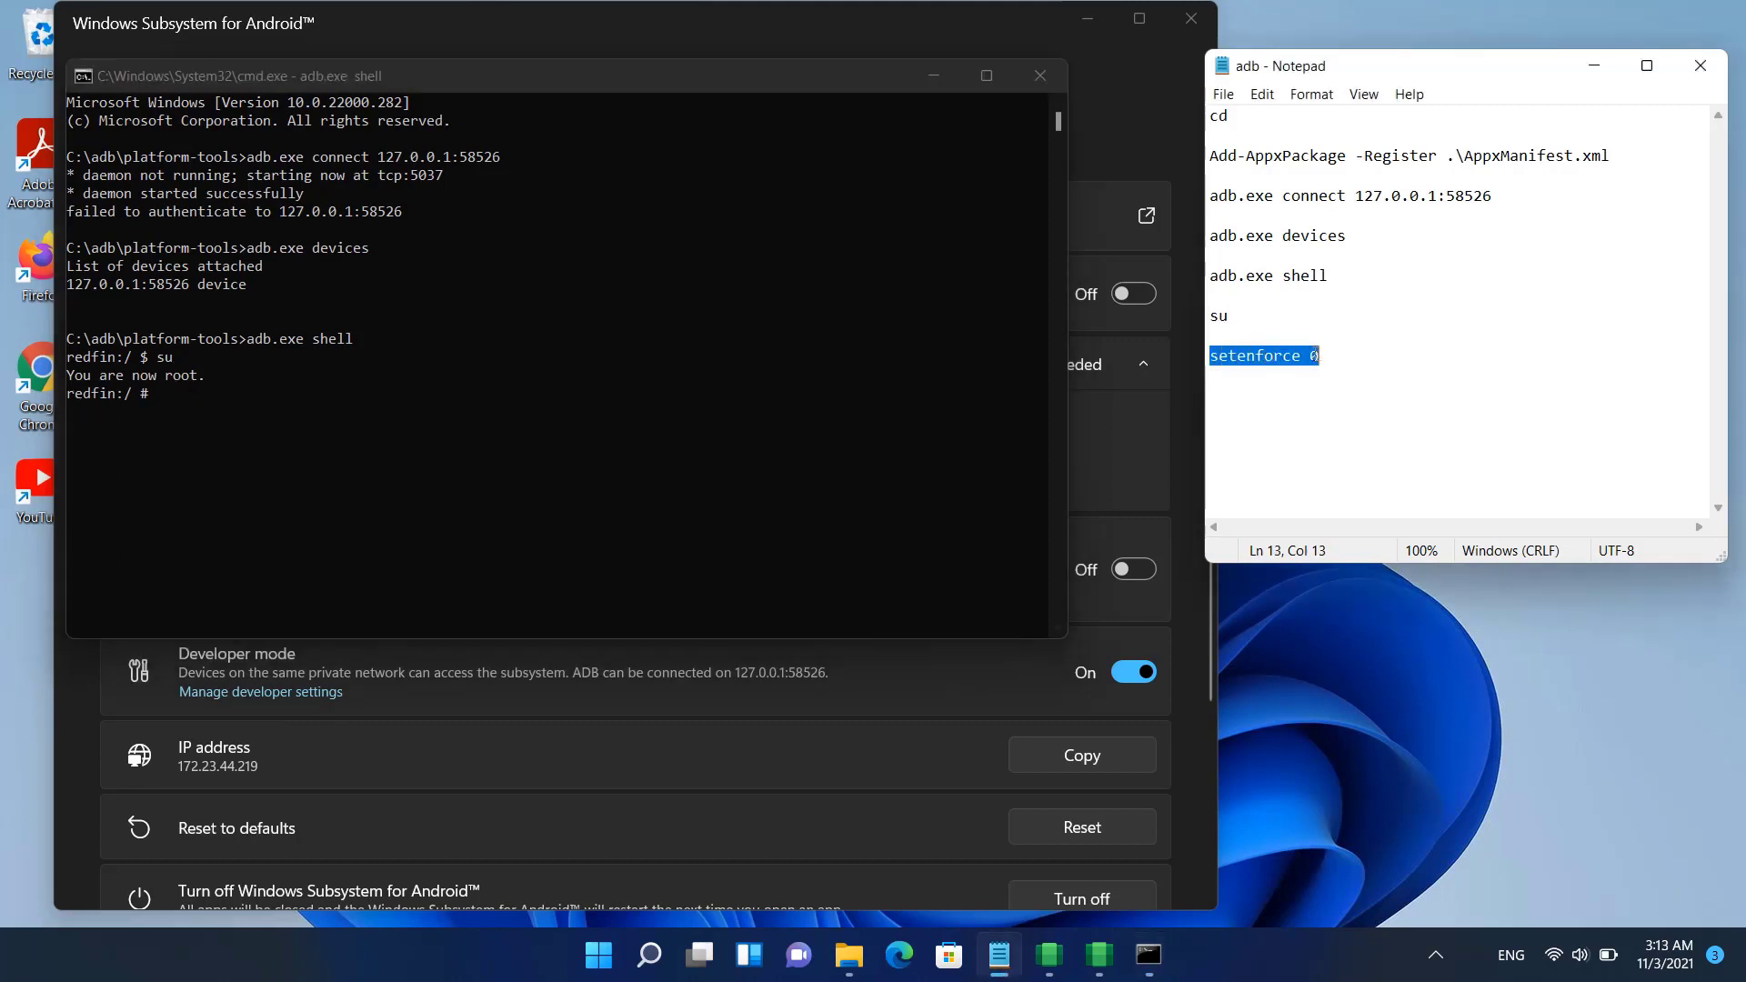
Copy "setenforce 0" from the adb Notepad file and run it in the root adb shell.
right_click(1314, 357)
click(1369, 427)
click(209, 407)
right_click(210, 408)
key(Return)
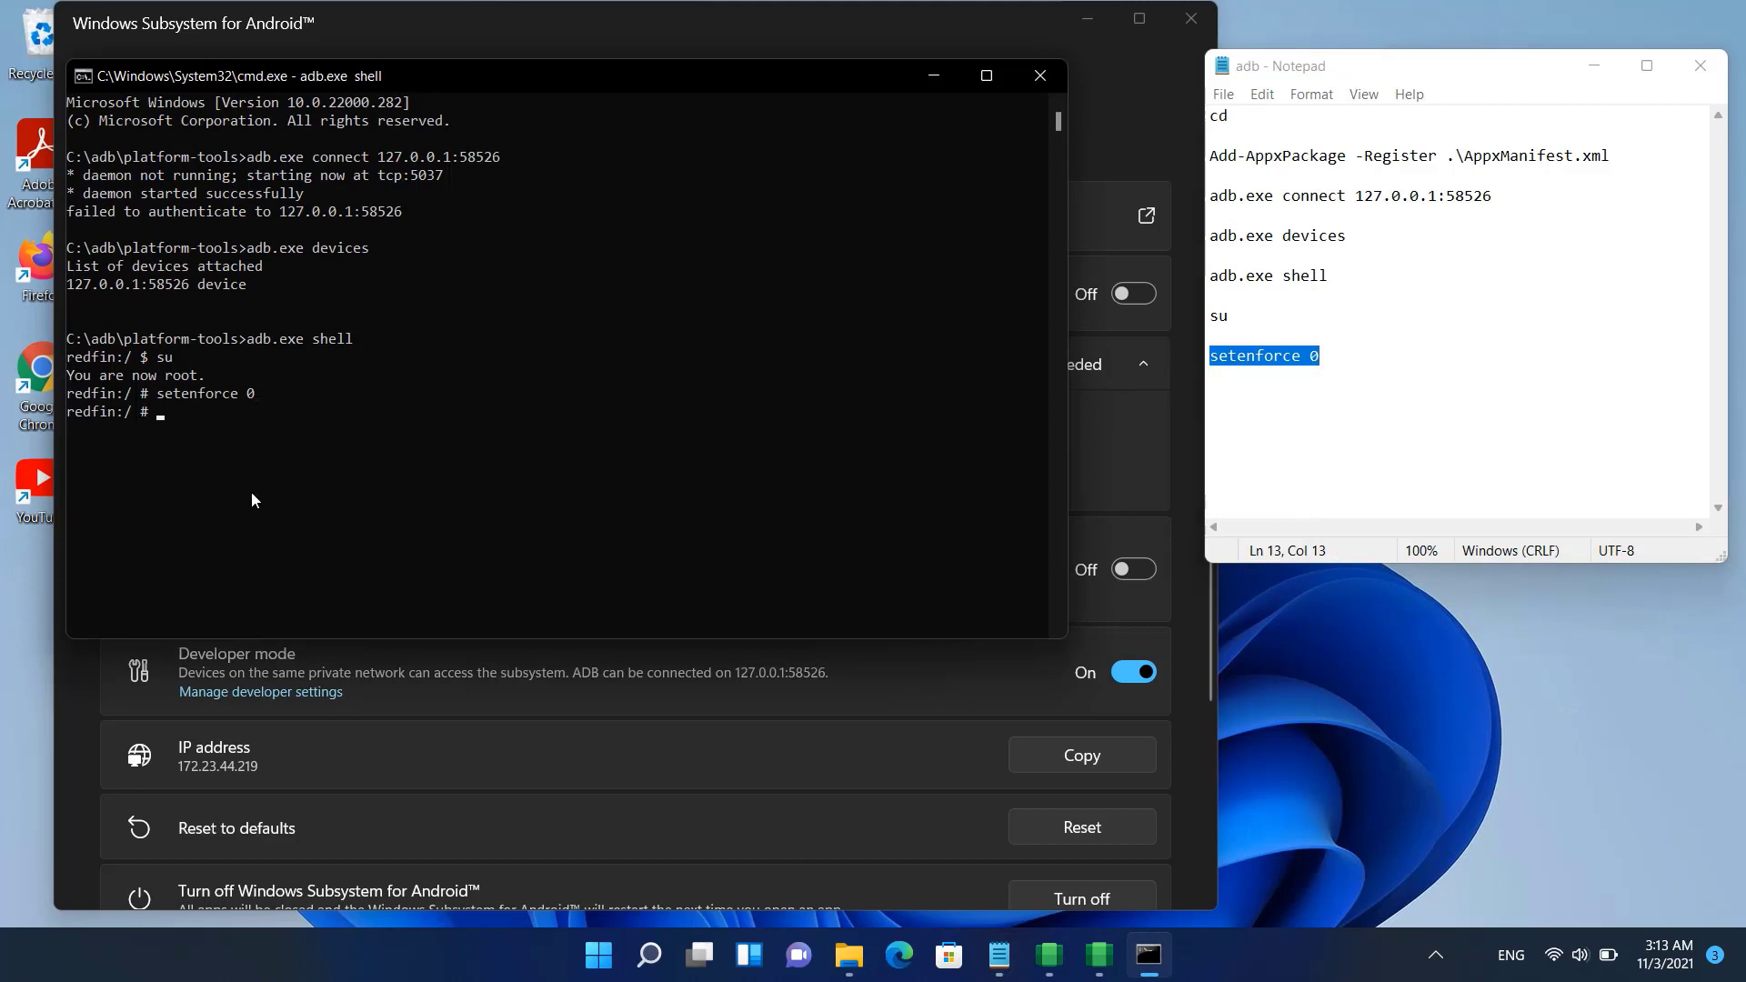
Close the Command Prompt and the adb Notepad file, and move the two subsystem windows away from the desktop icons.
click(1041, 76)
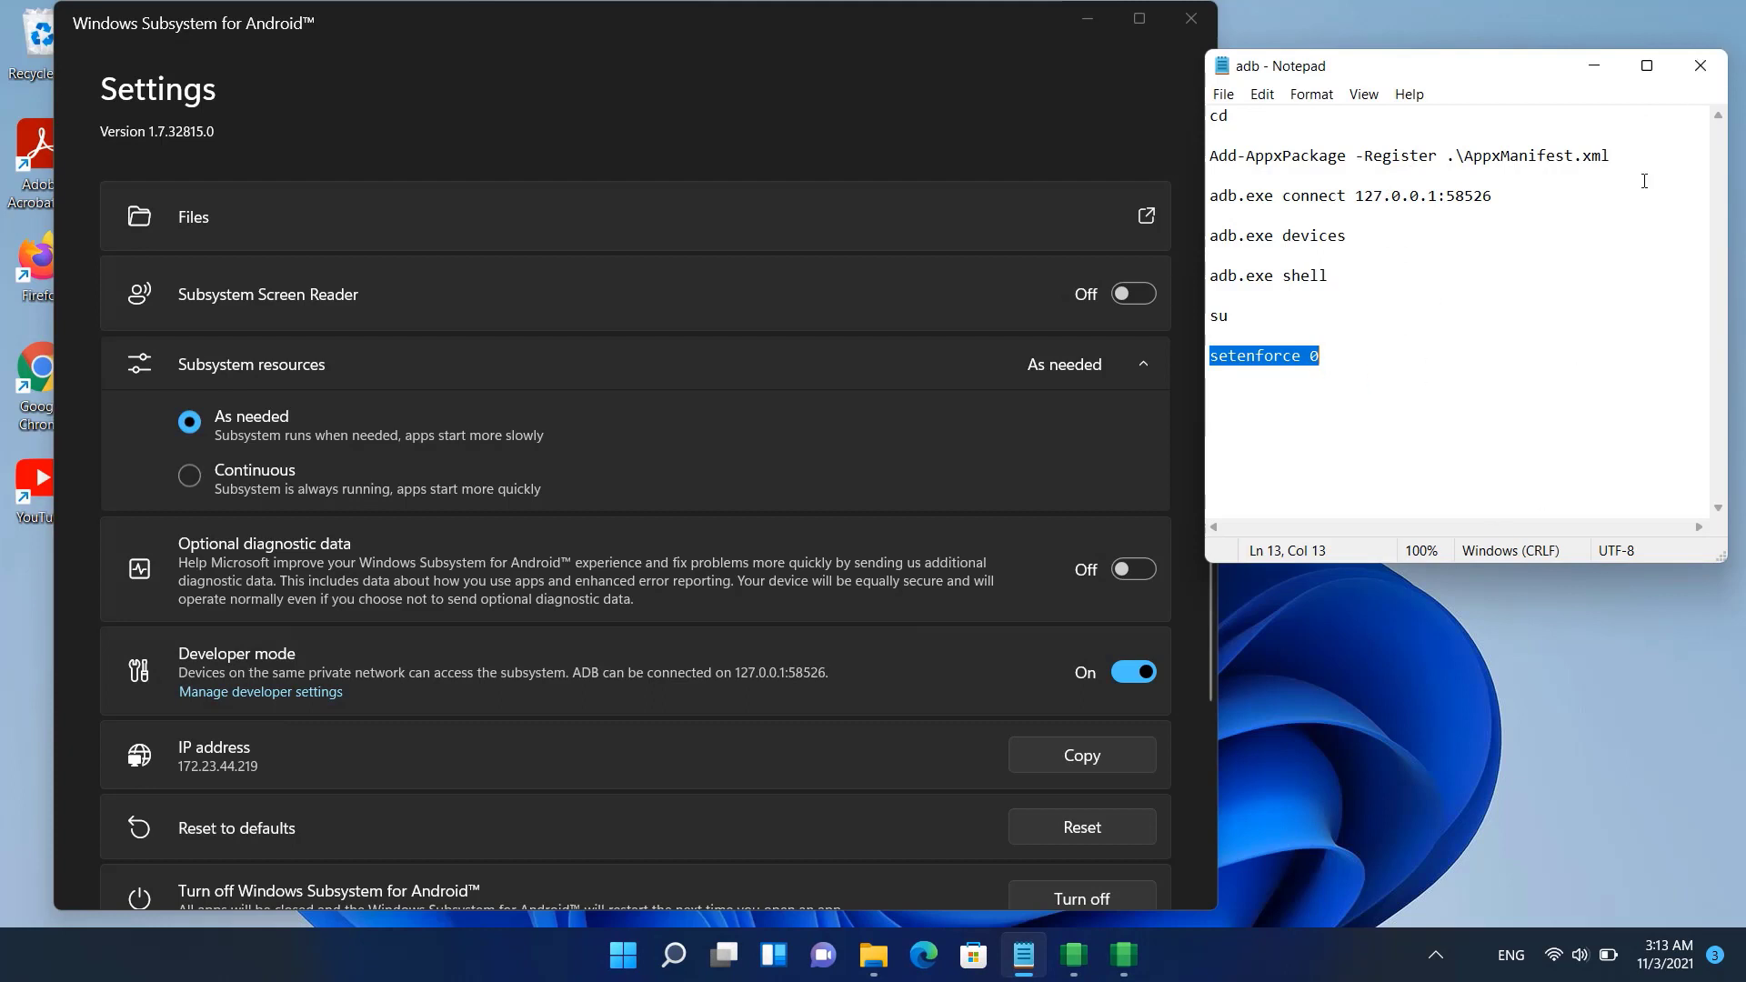
click(1699, 65)
drag(585, 19, 1088, 37)
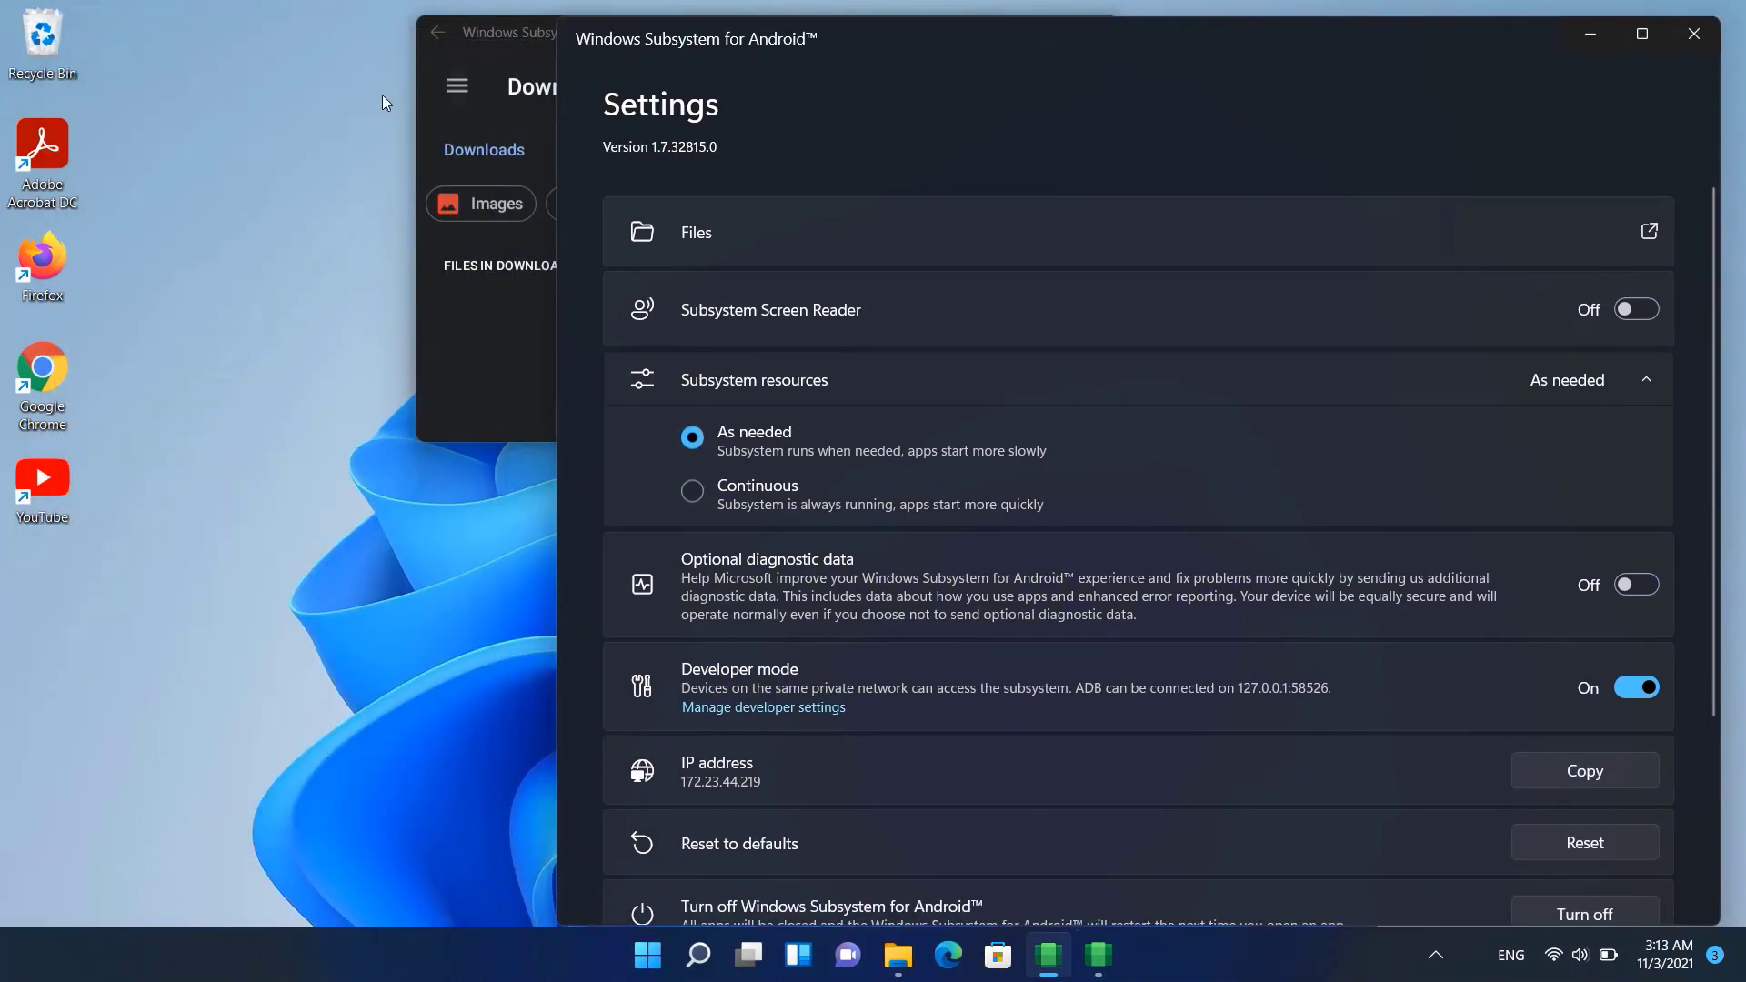
drag(502, 34, 901, 30)
click(728, 75)
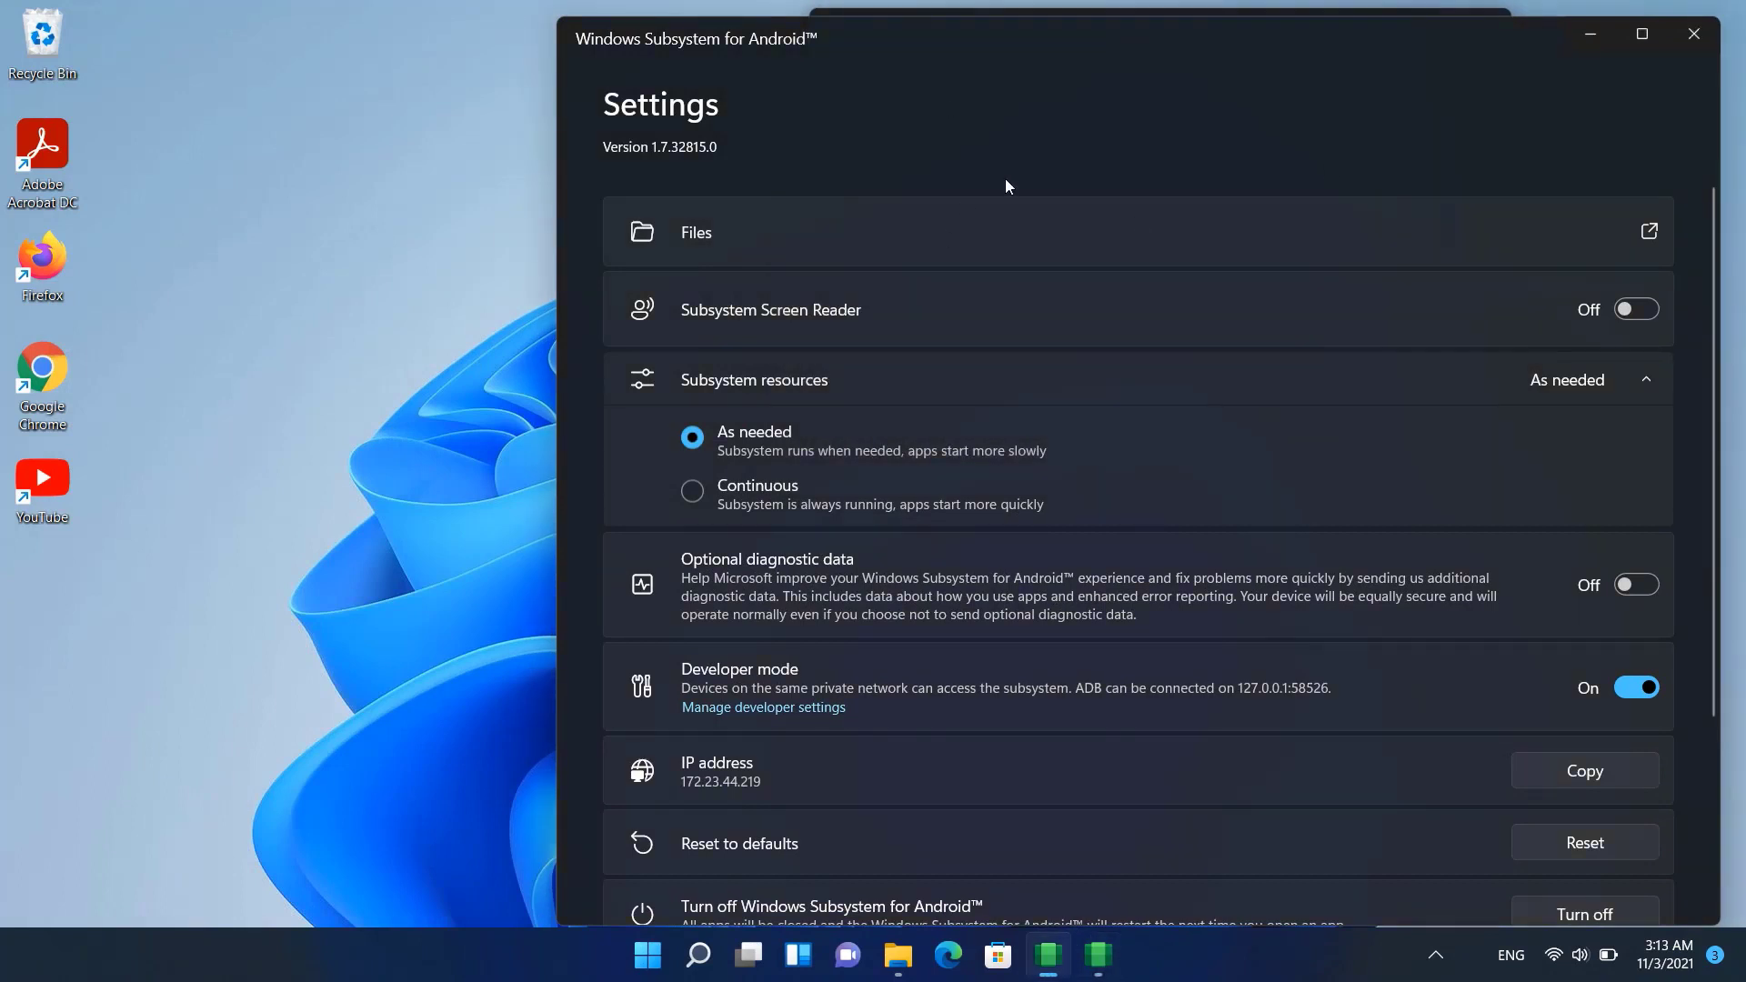
Launch the Play Store and check for updates from its sign-in page.
click(647, 954)
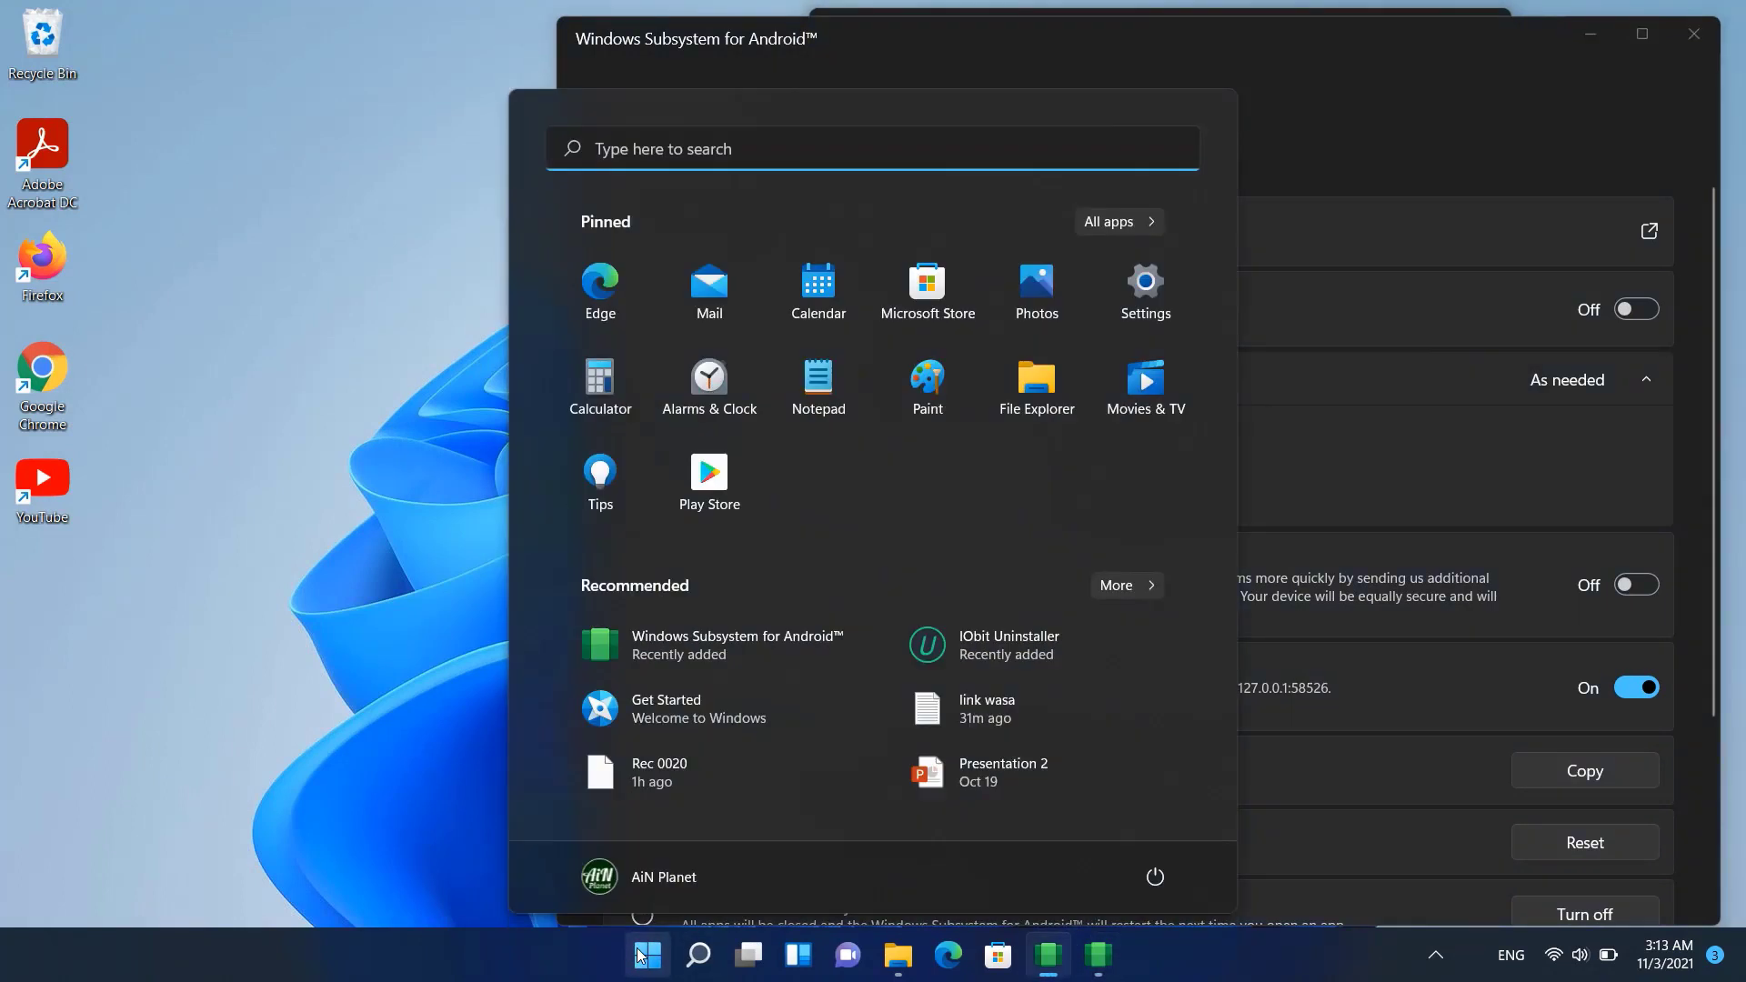
click(712, 488)
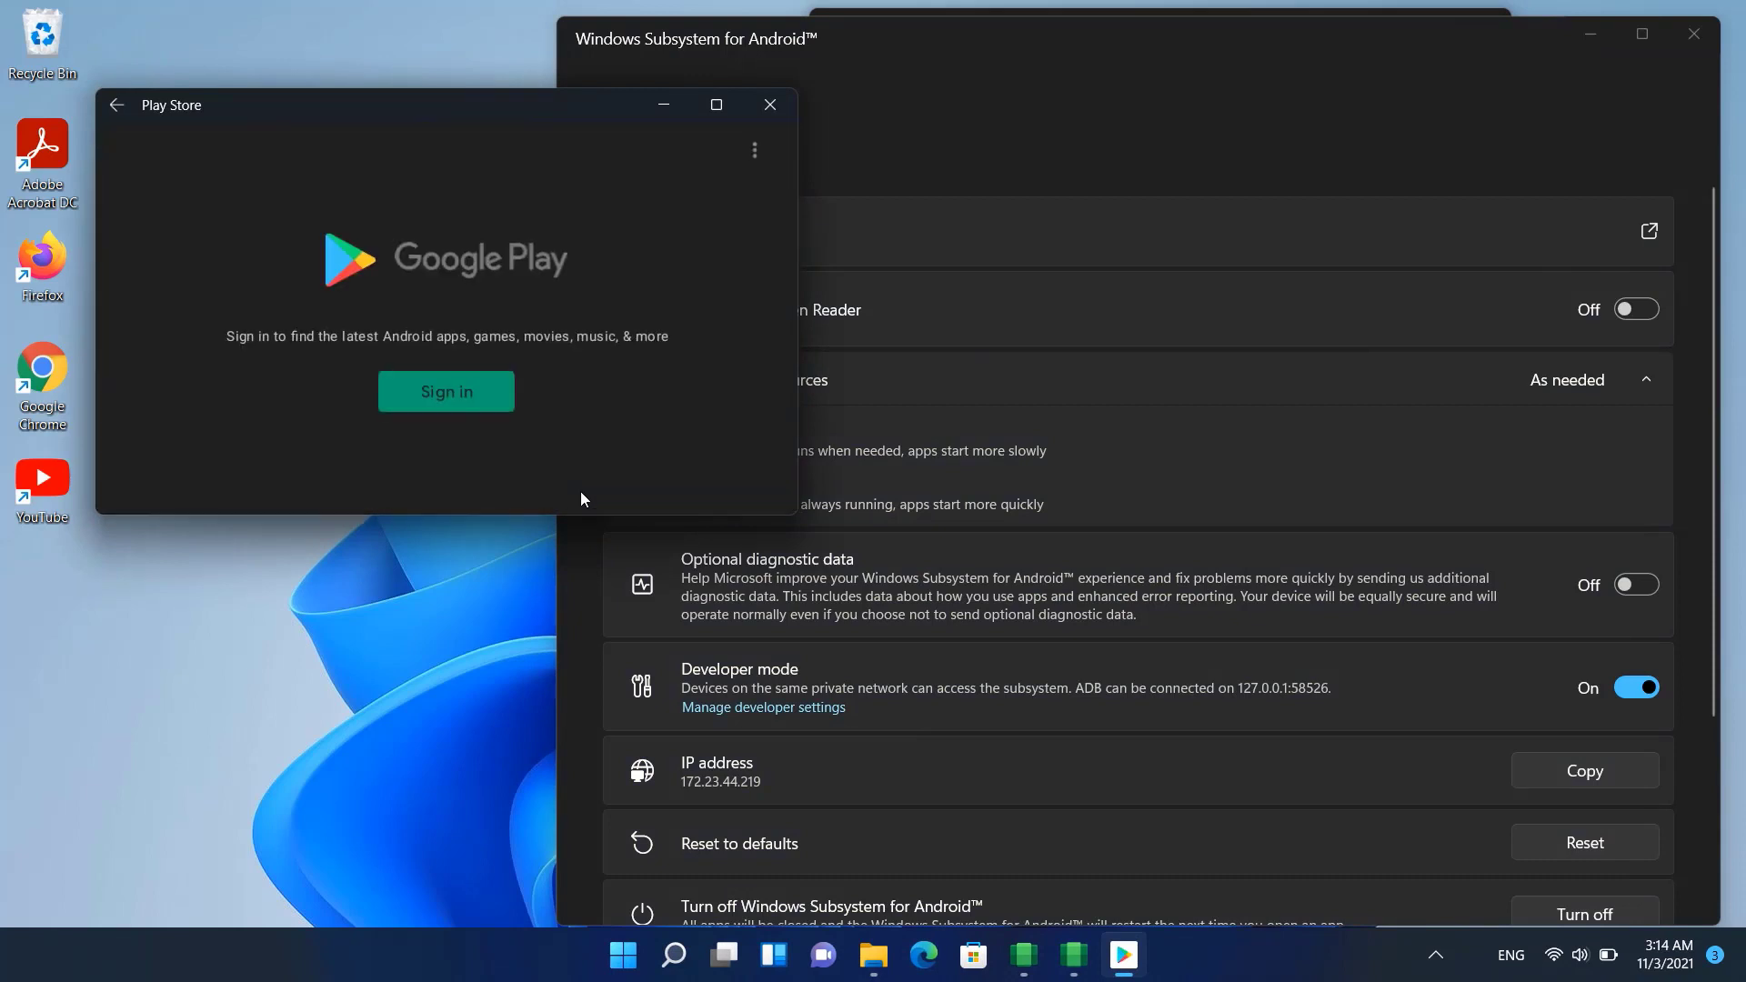
click(755, 148)
click(620, 195)
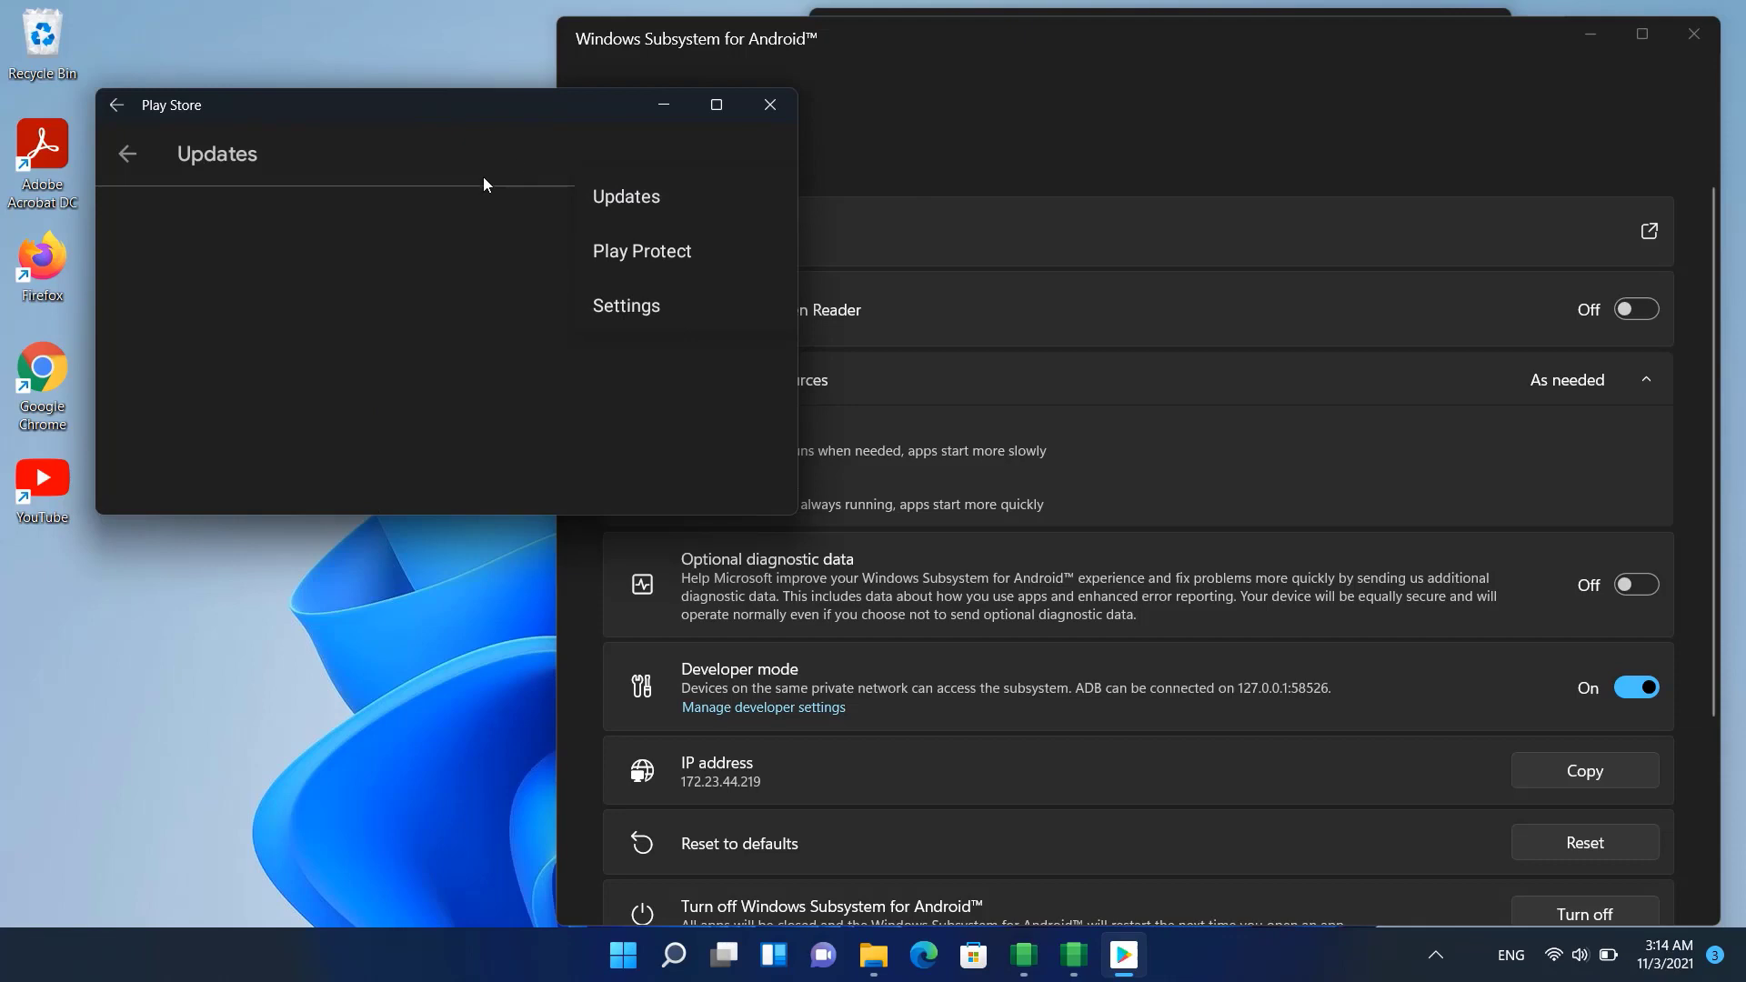
click(605, 197)
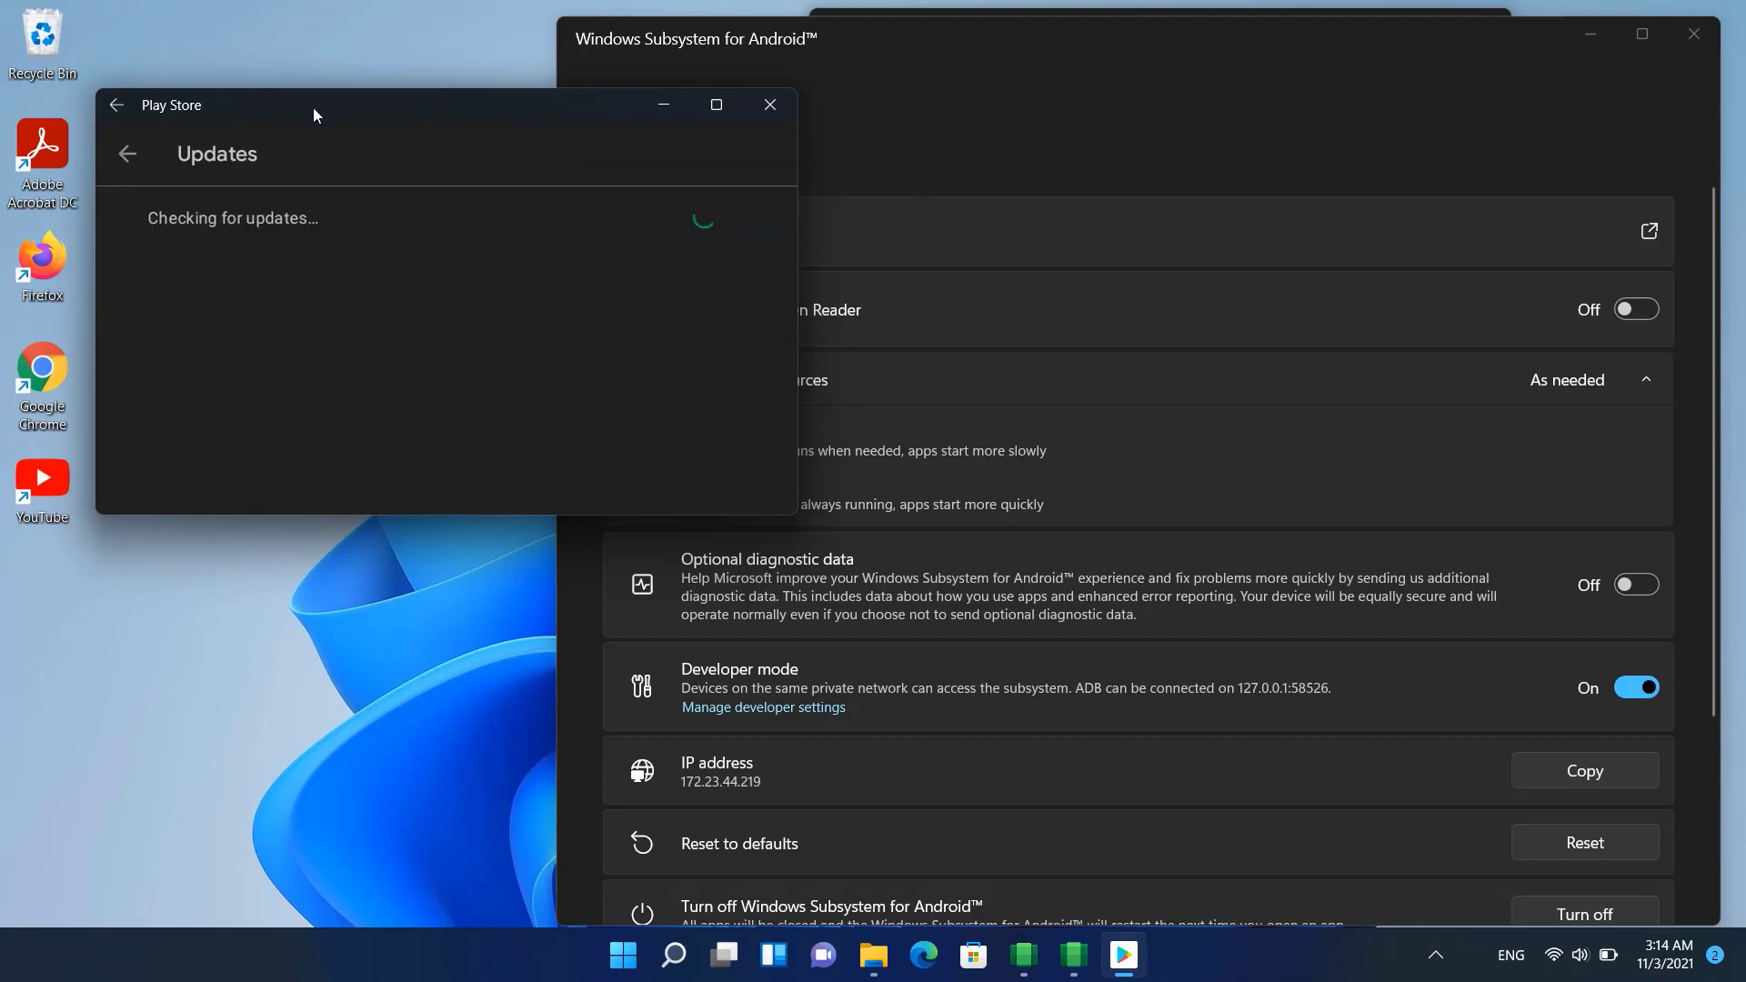
click(669, 237)
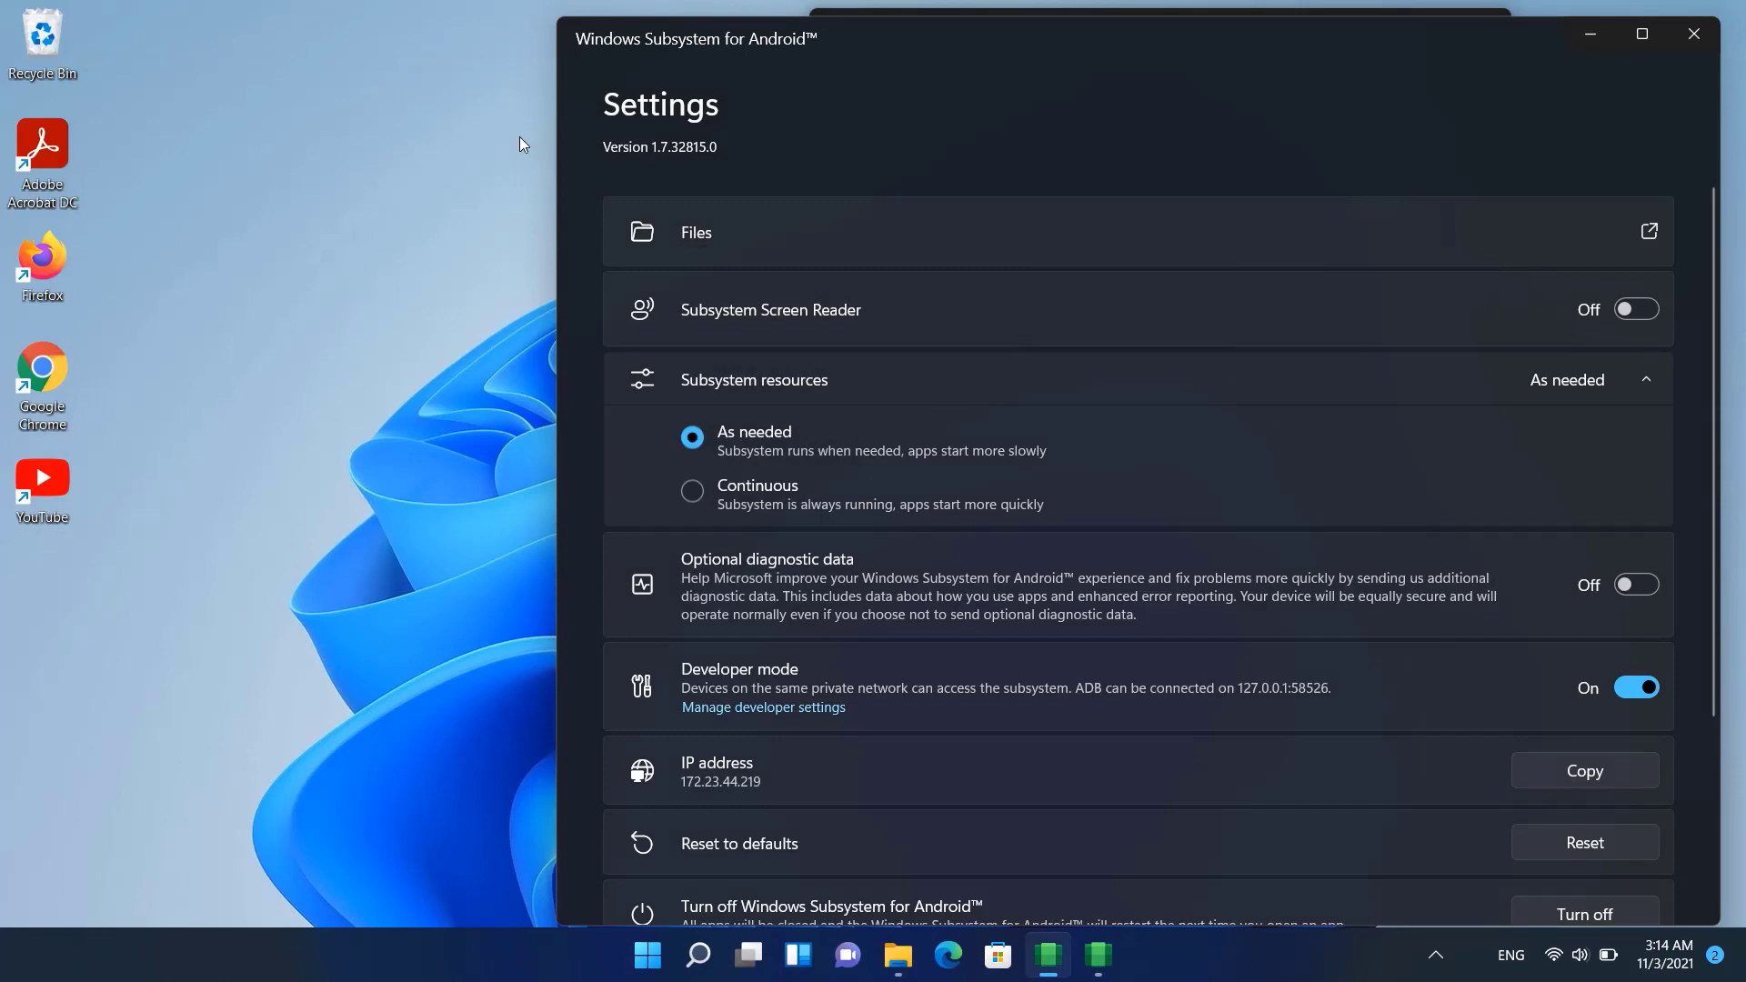
Reopen the Play Store and run the update check again to update Google Play services.
click(648, 955)
click(458, 324)
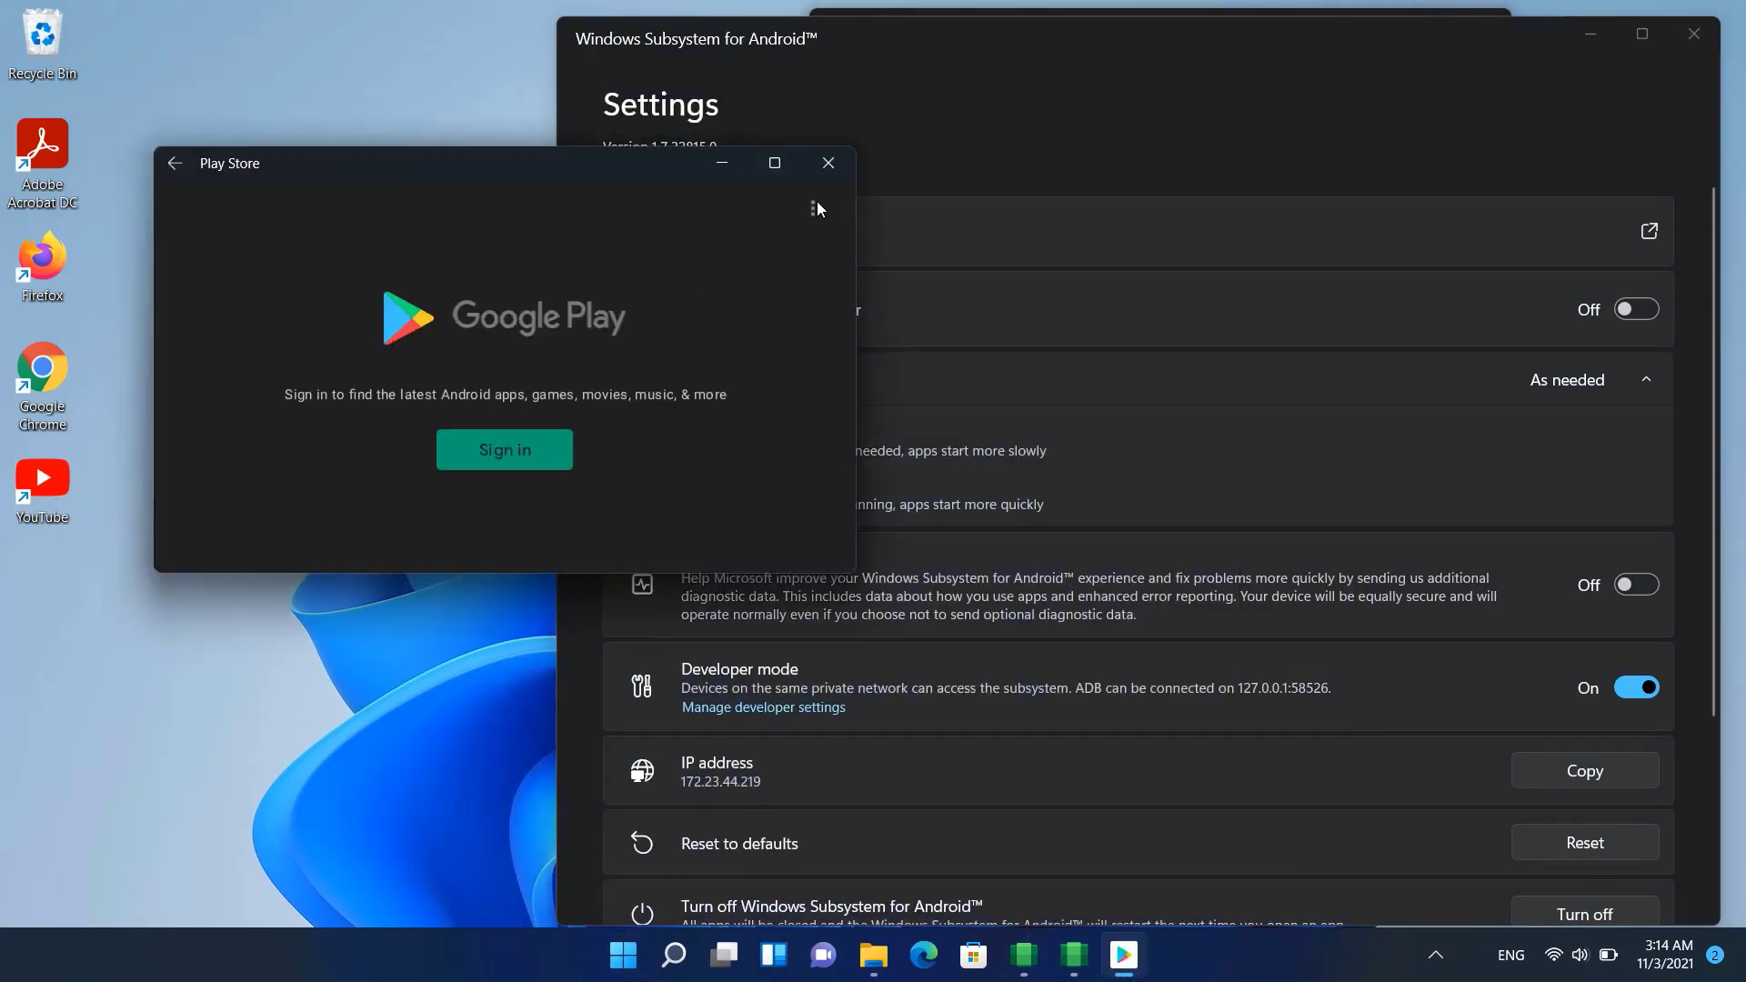
click(814, 206)
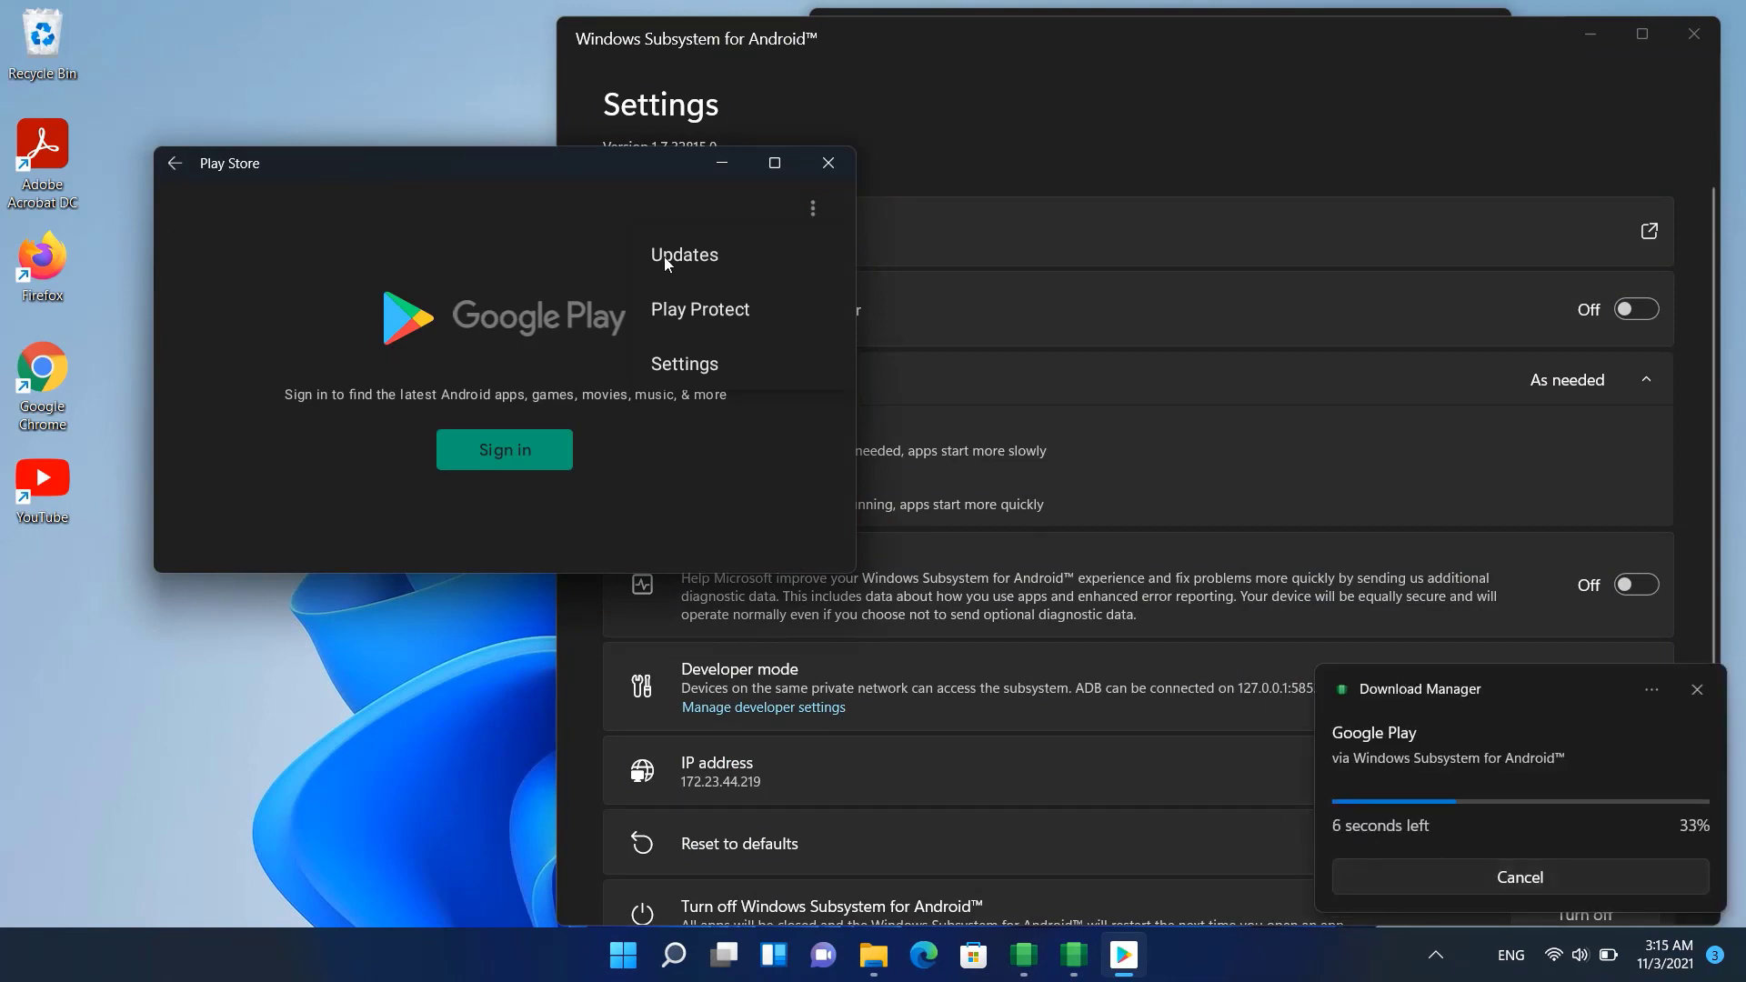
click(673, 256)
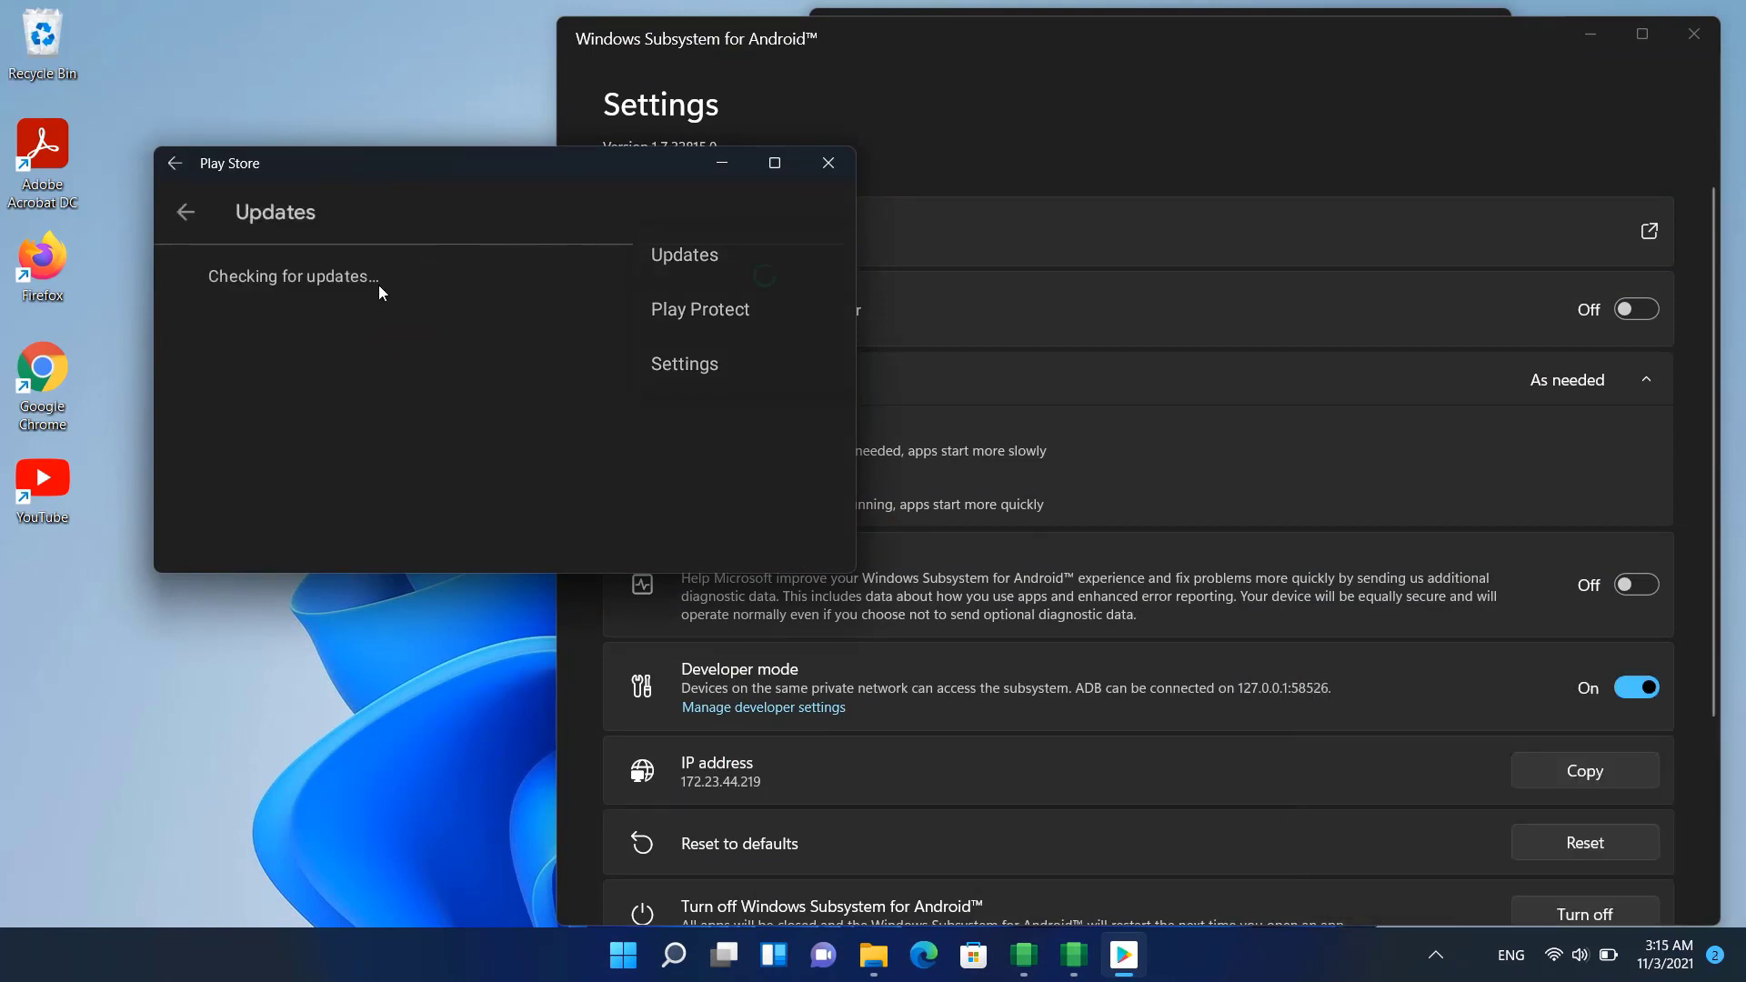
click(717, 276)
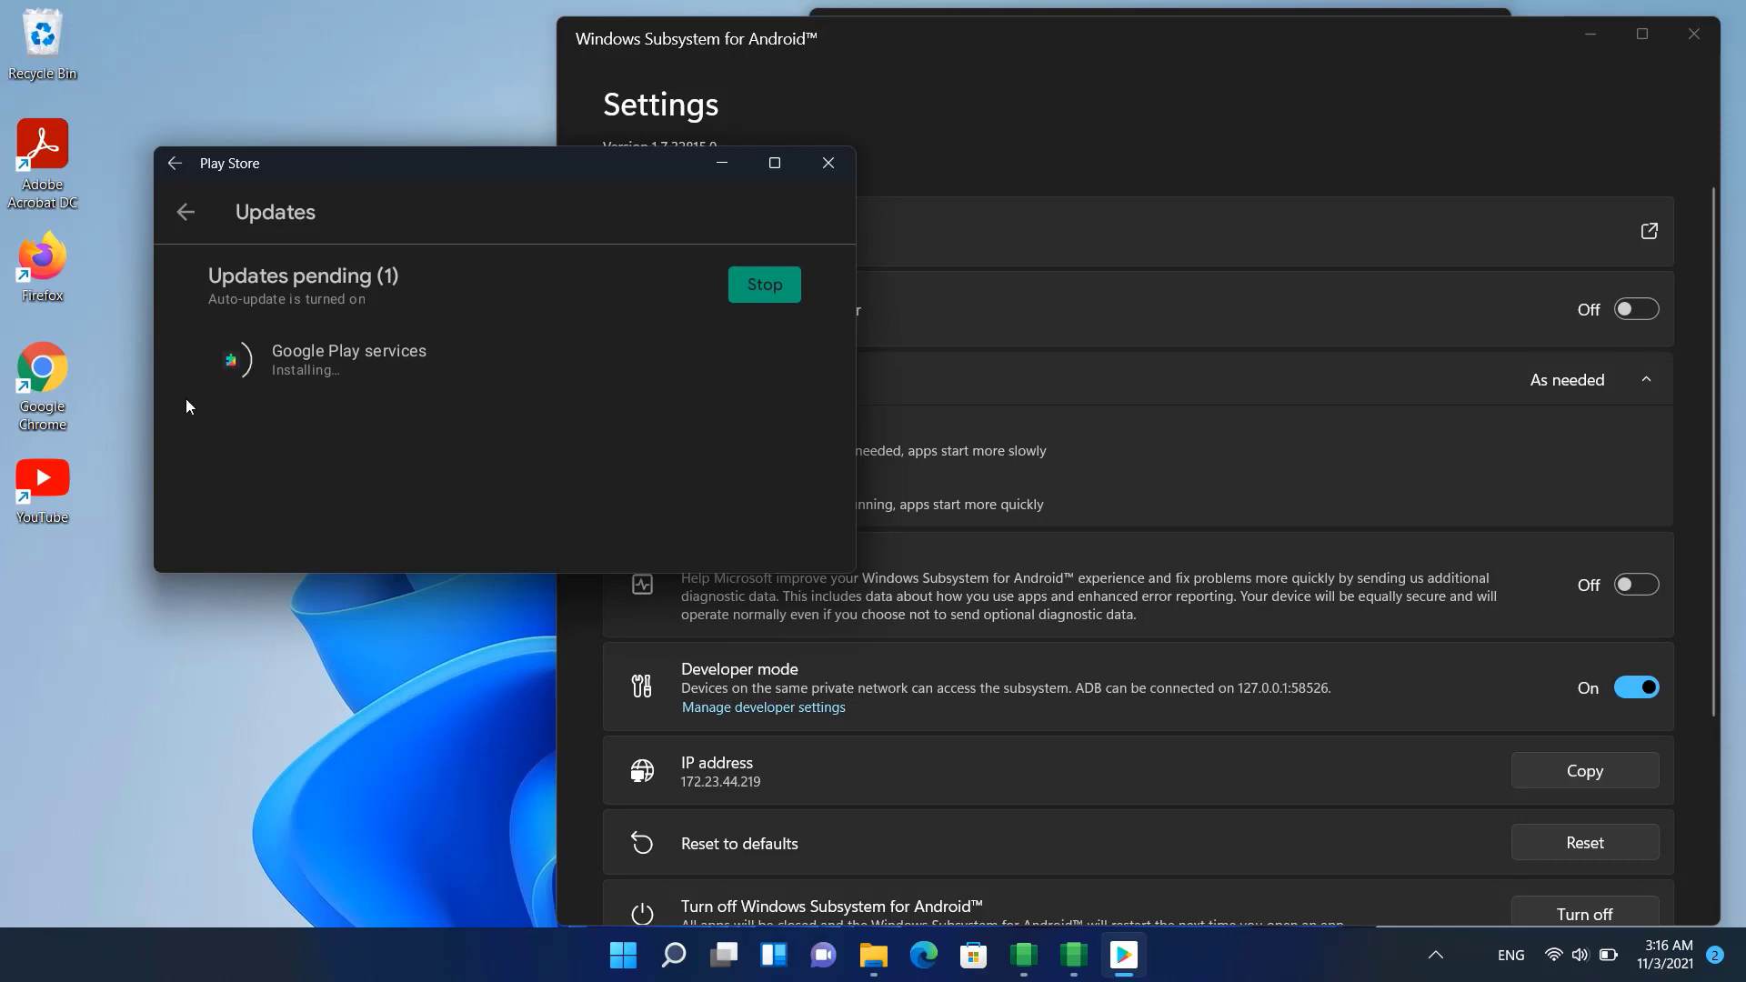
Leave the updates page, sign in with the Google account's email or phone, and maximize the Play Store window.
click(185, 211)
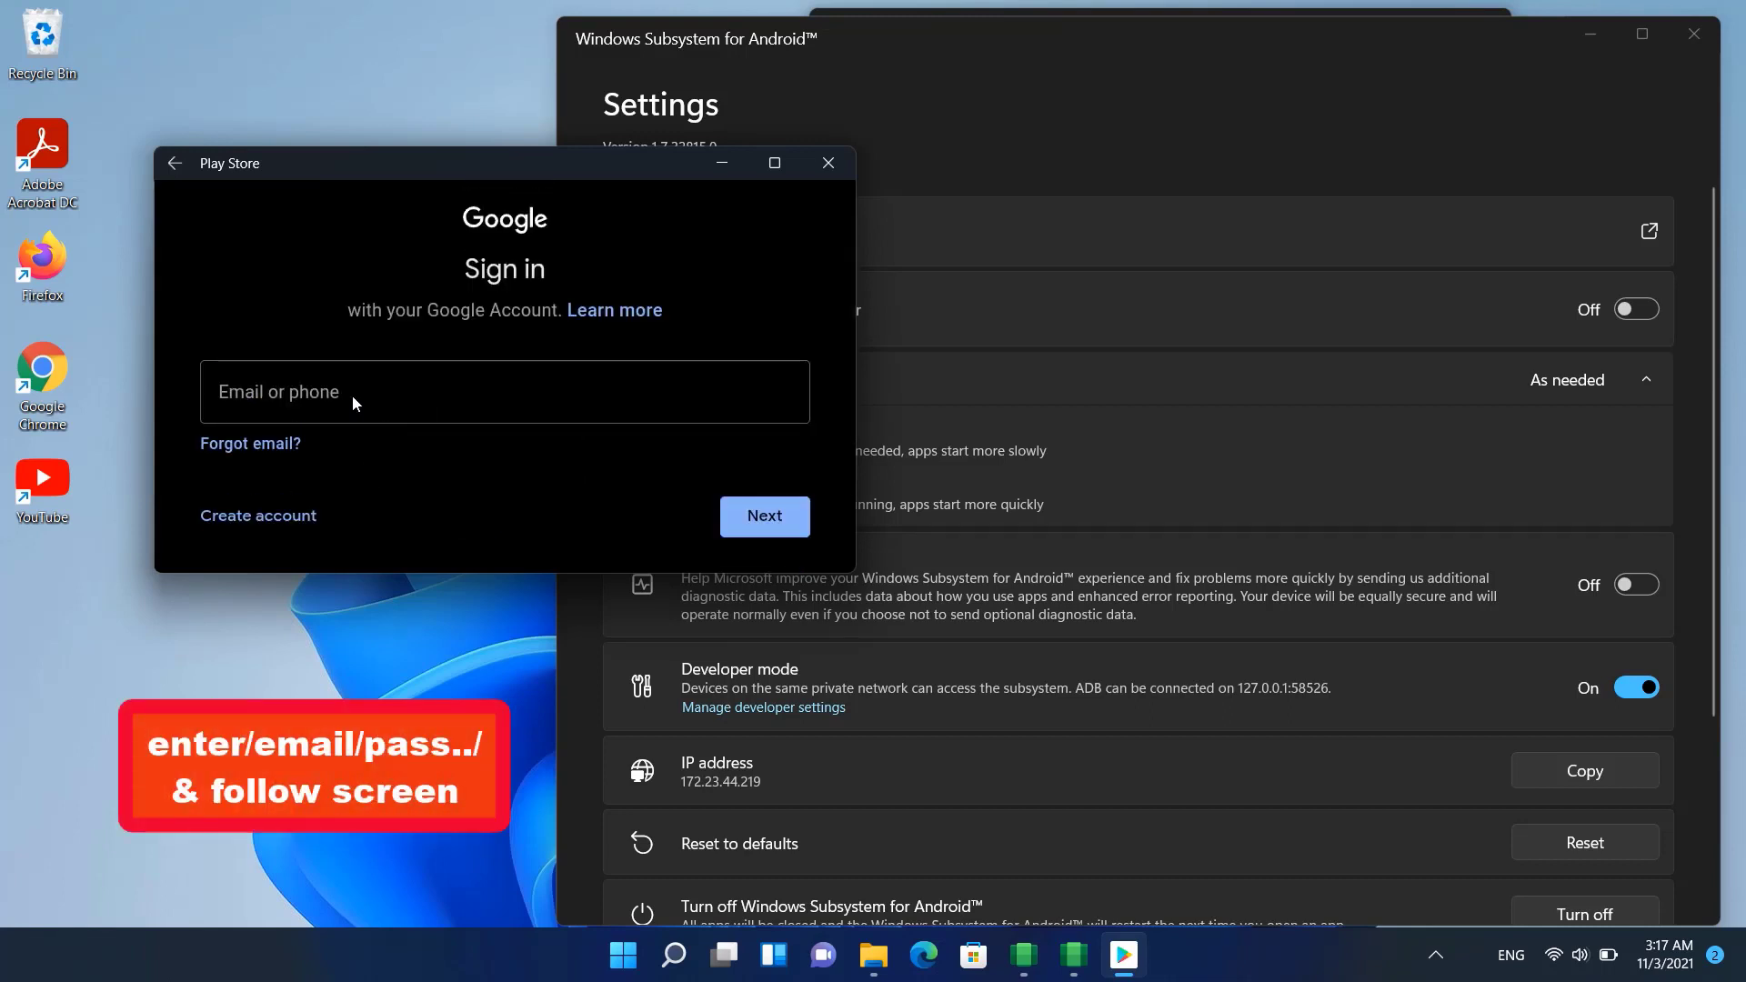
click(351, 396)
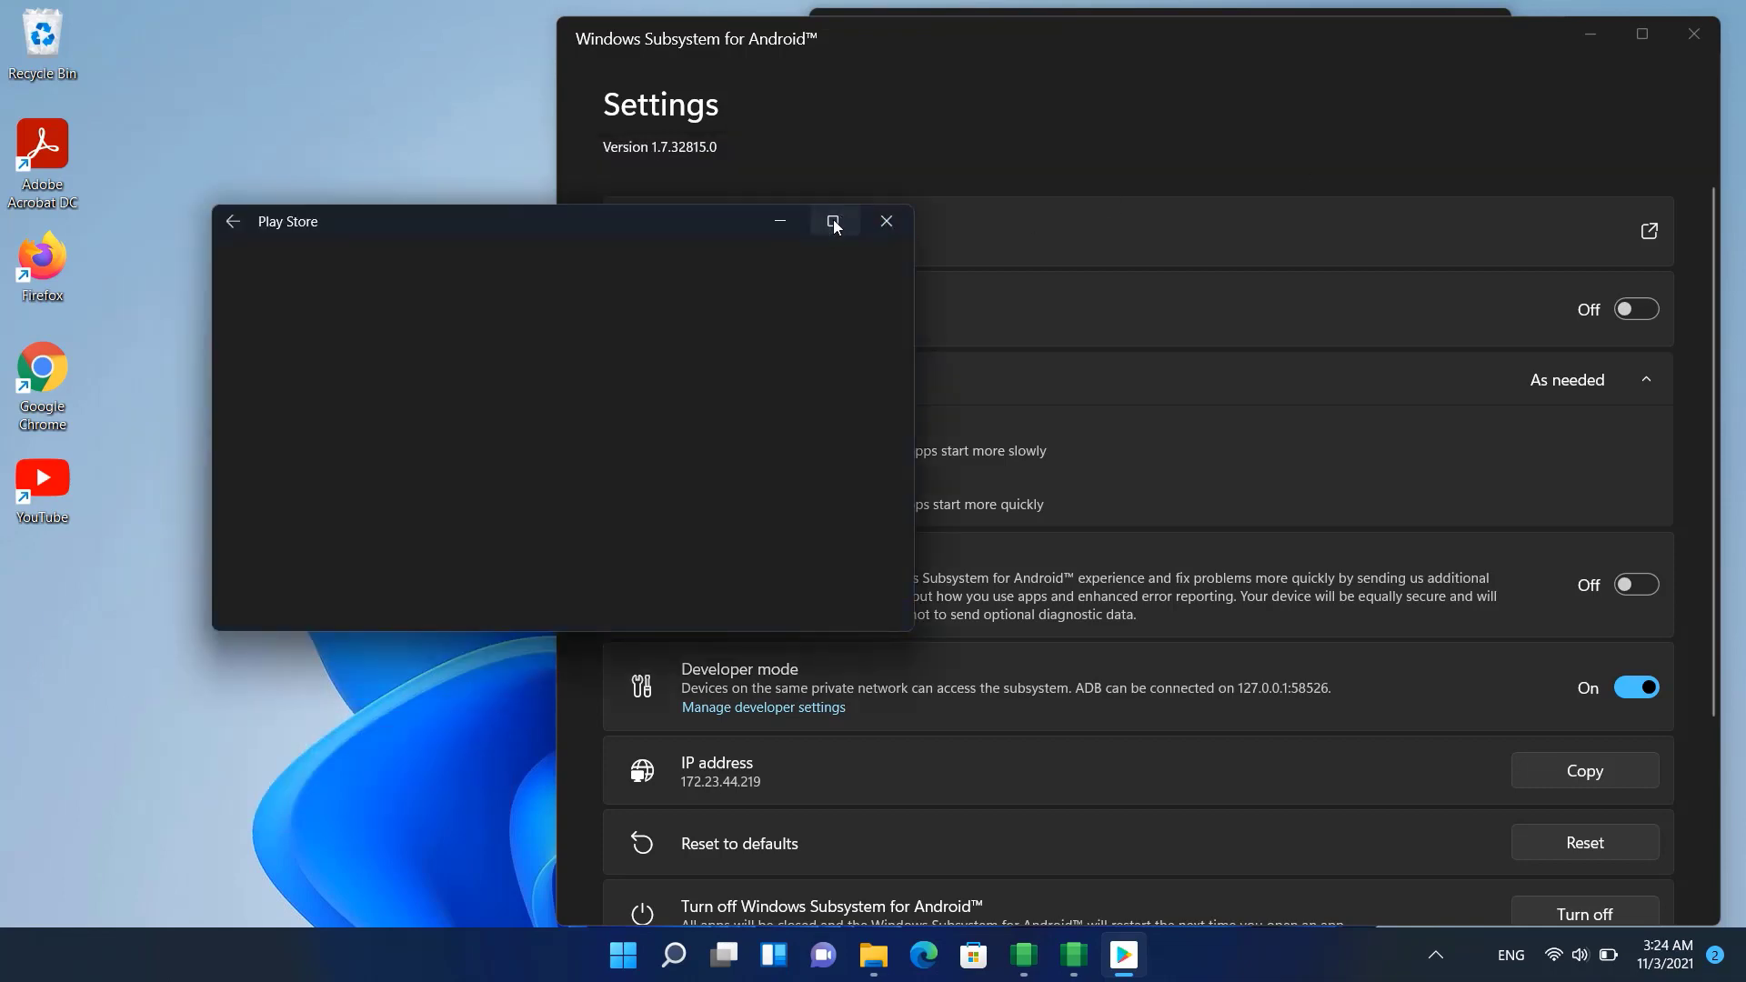
click(832, 222)
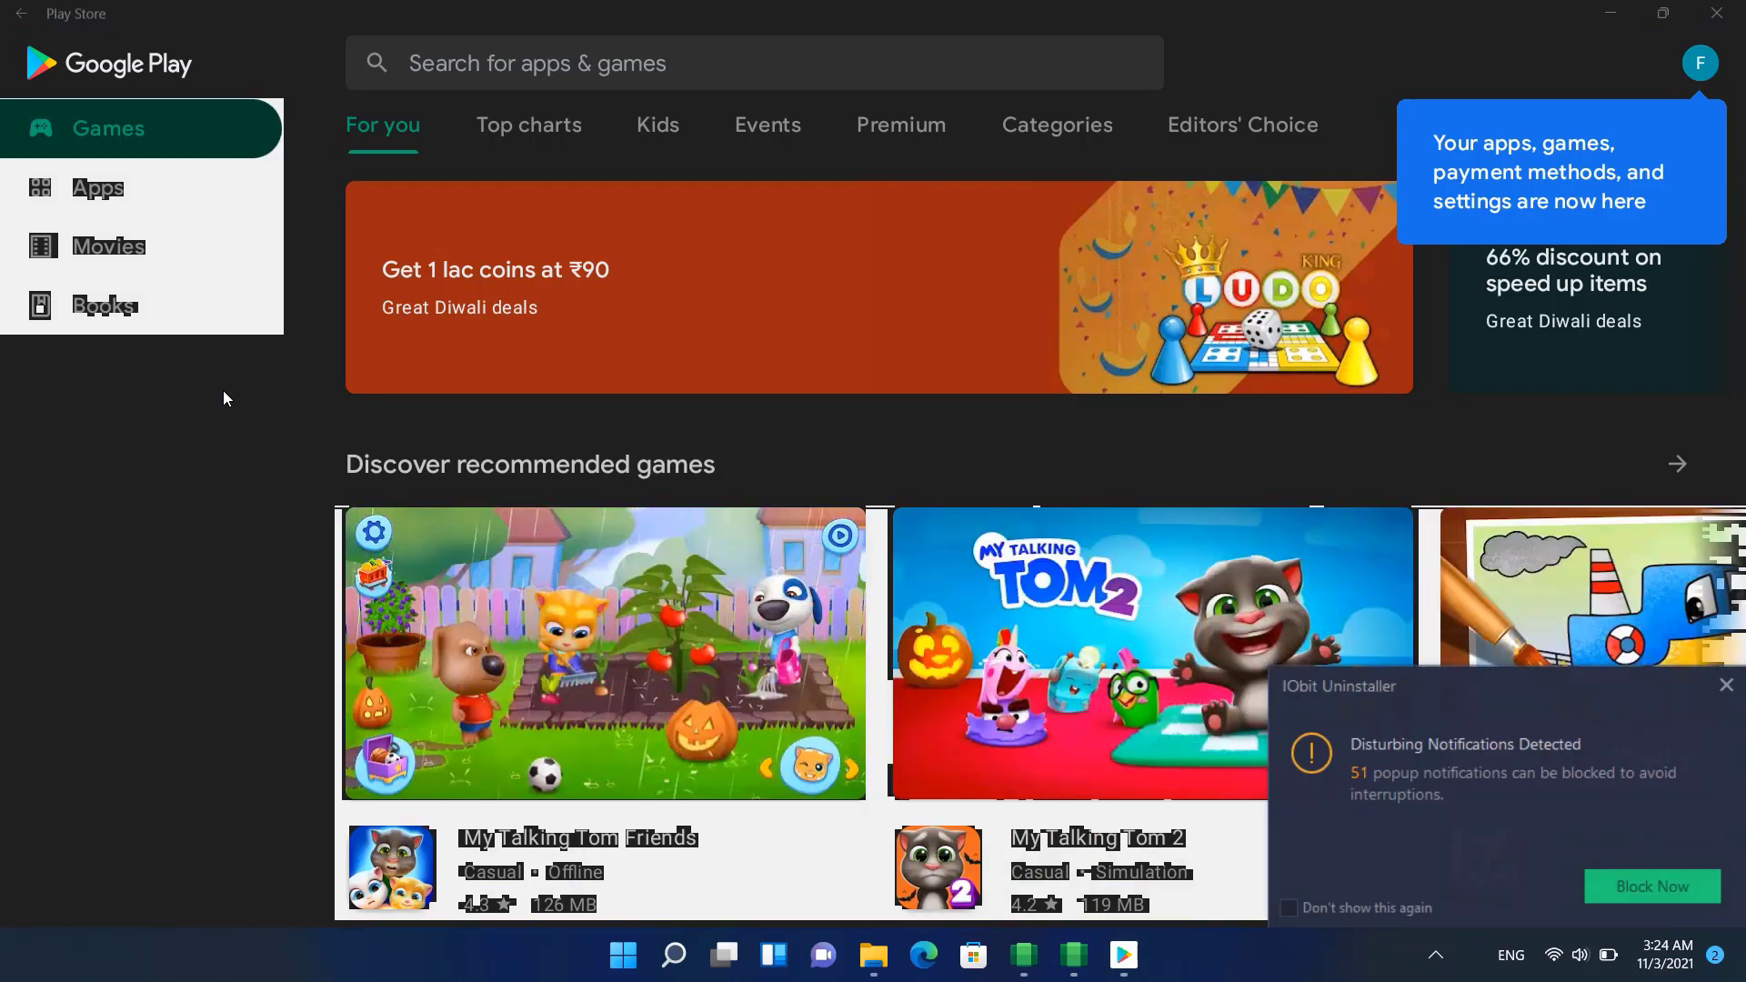
click(1429, 42)
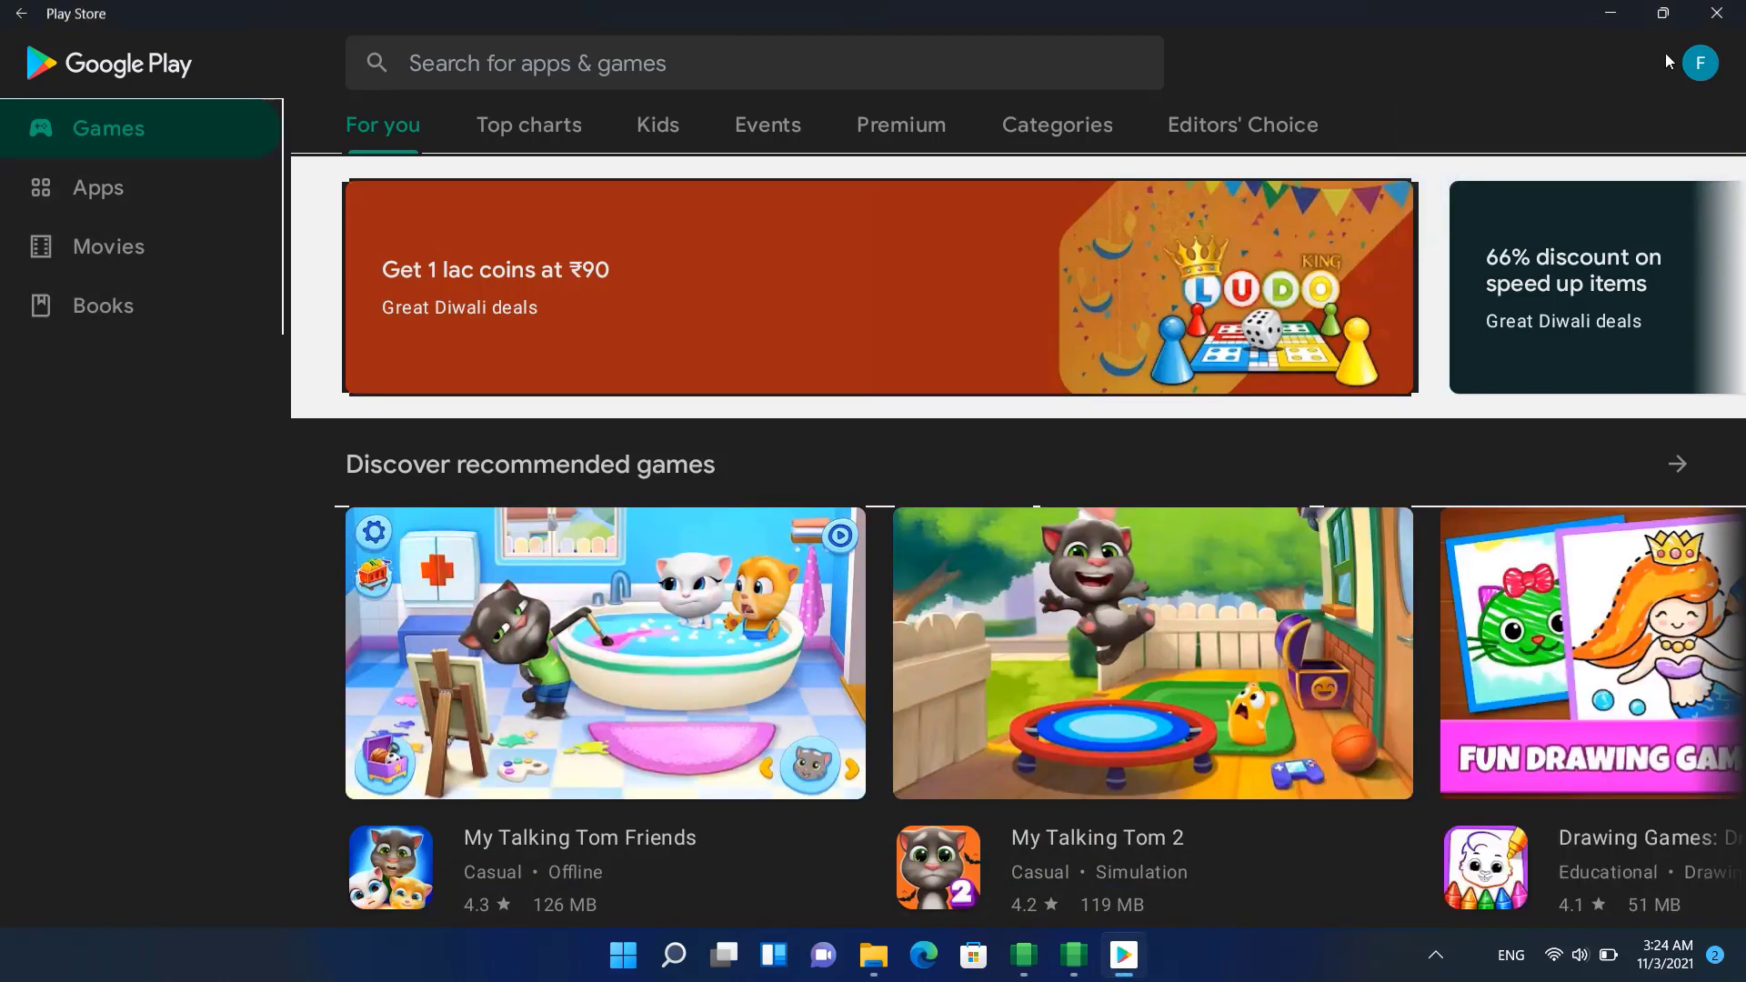
Browse the Popular apps list in the Play Store's Apps section and view the KineMaster - Video Editor page.
click(71, 181)
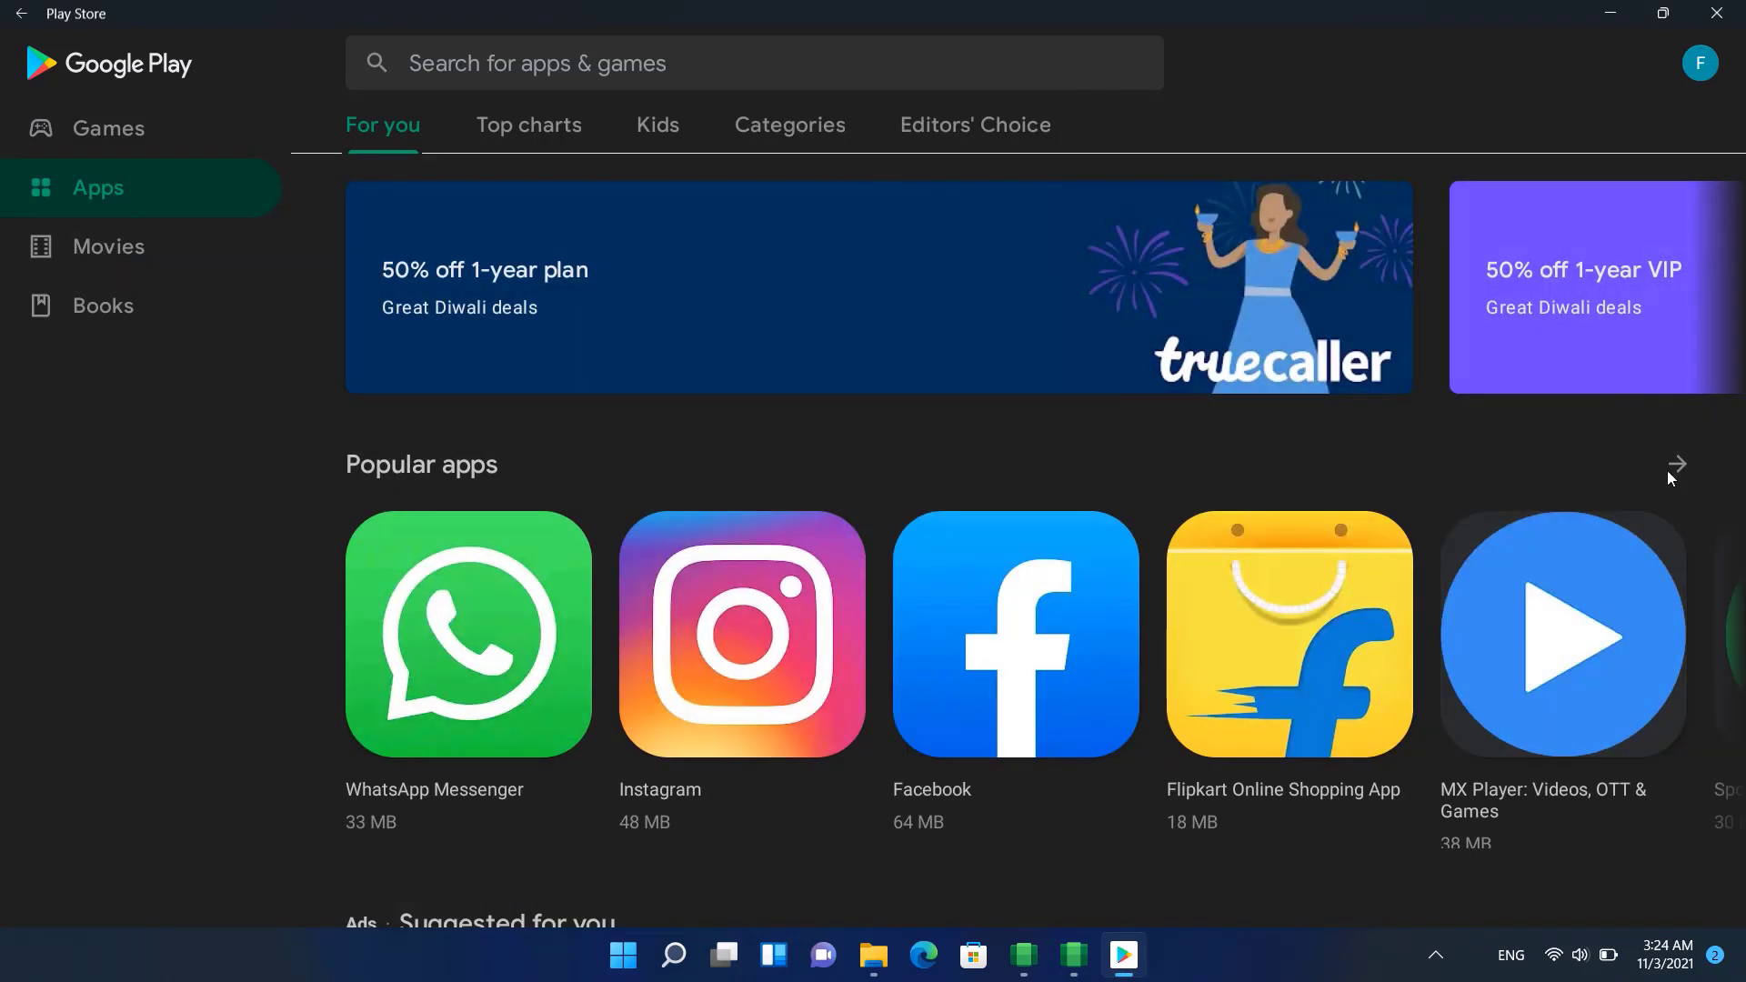
click(1670, 467)
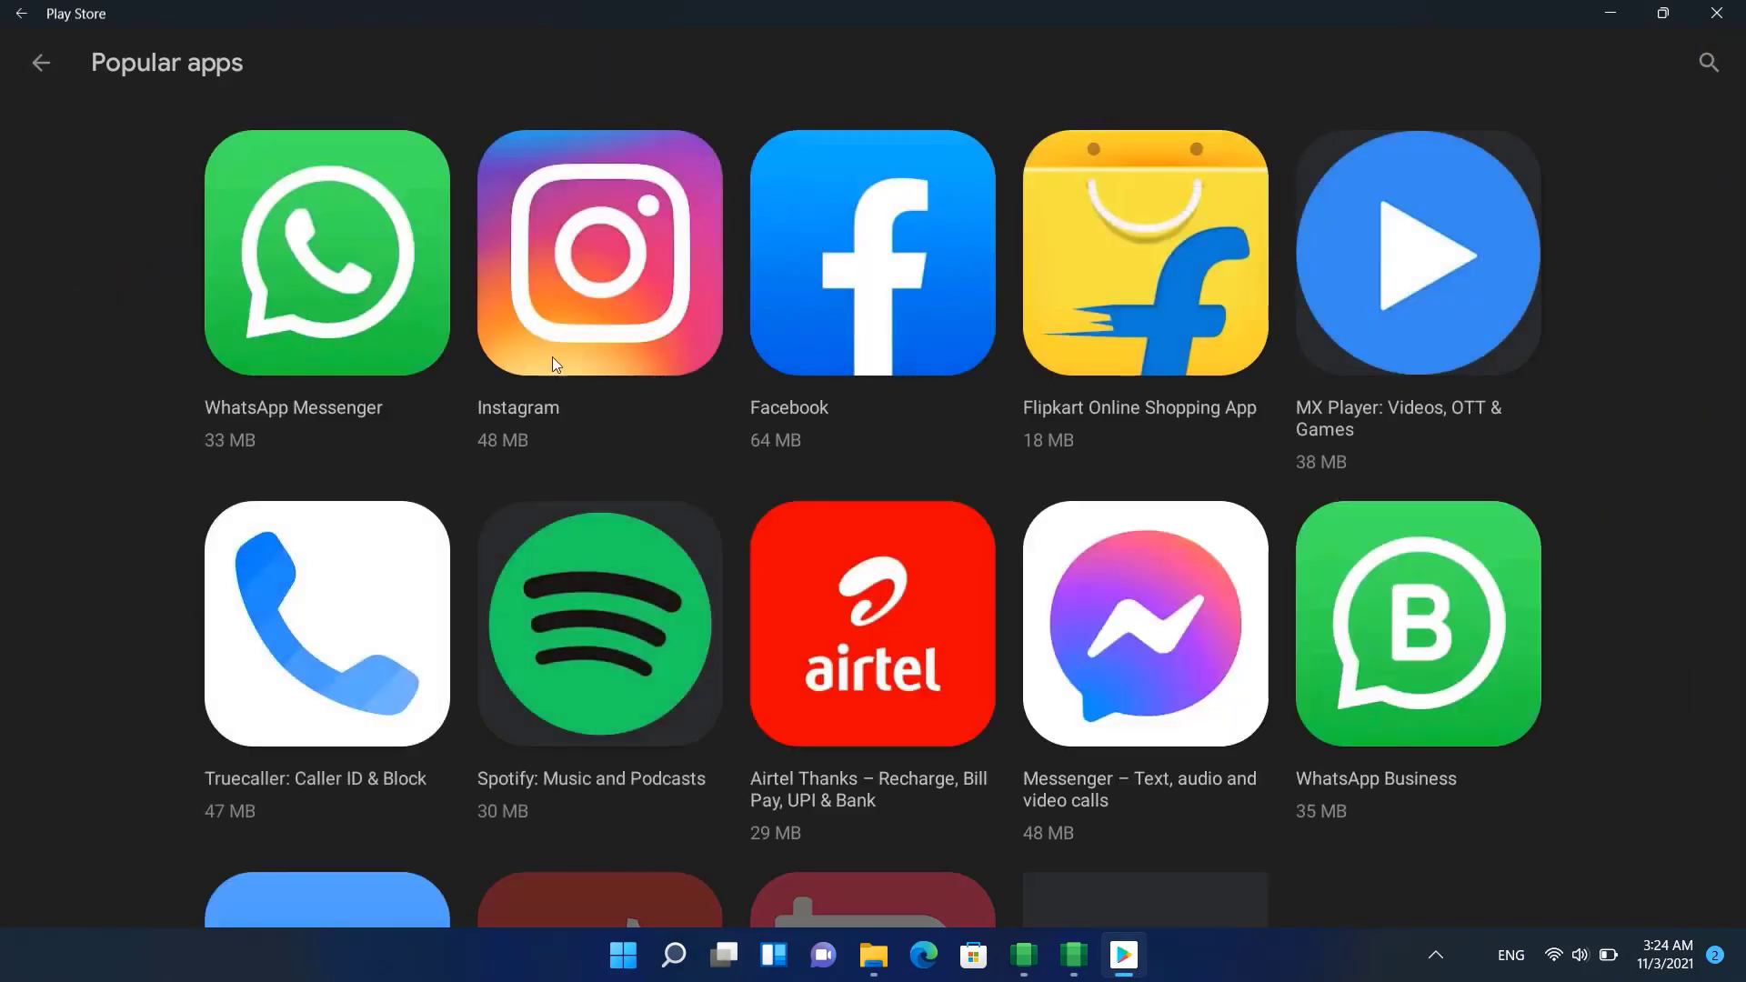
scroll(603, 418, down, 8)
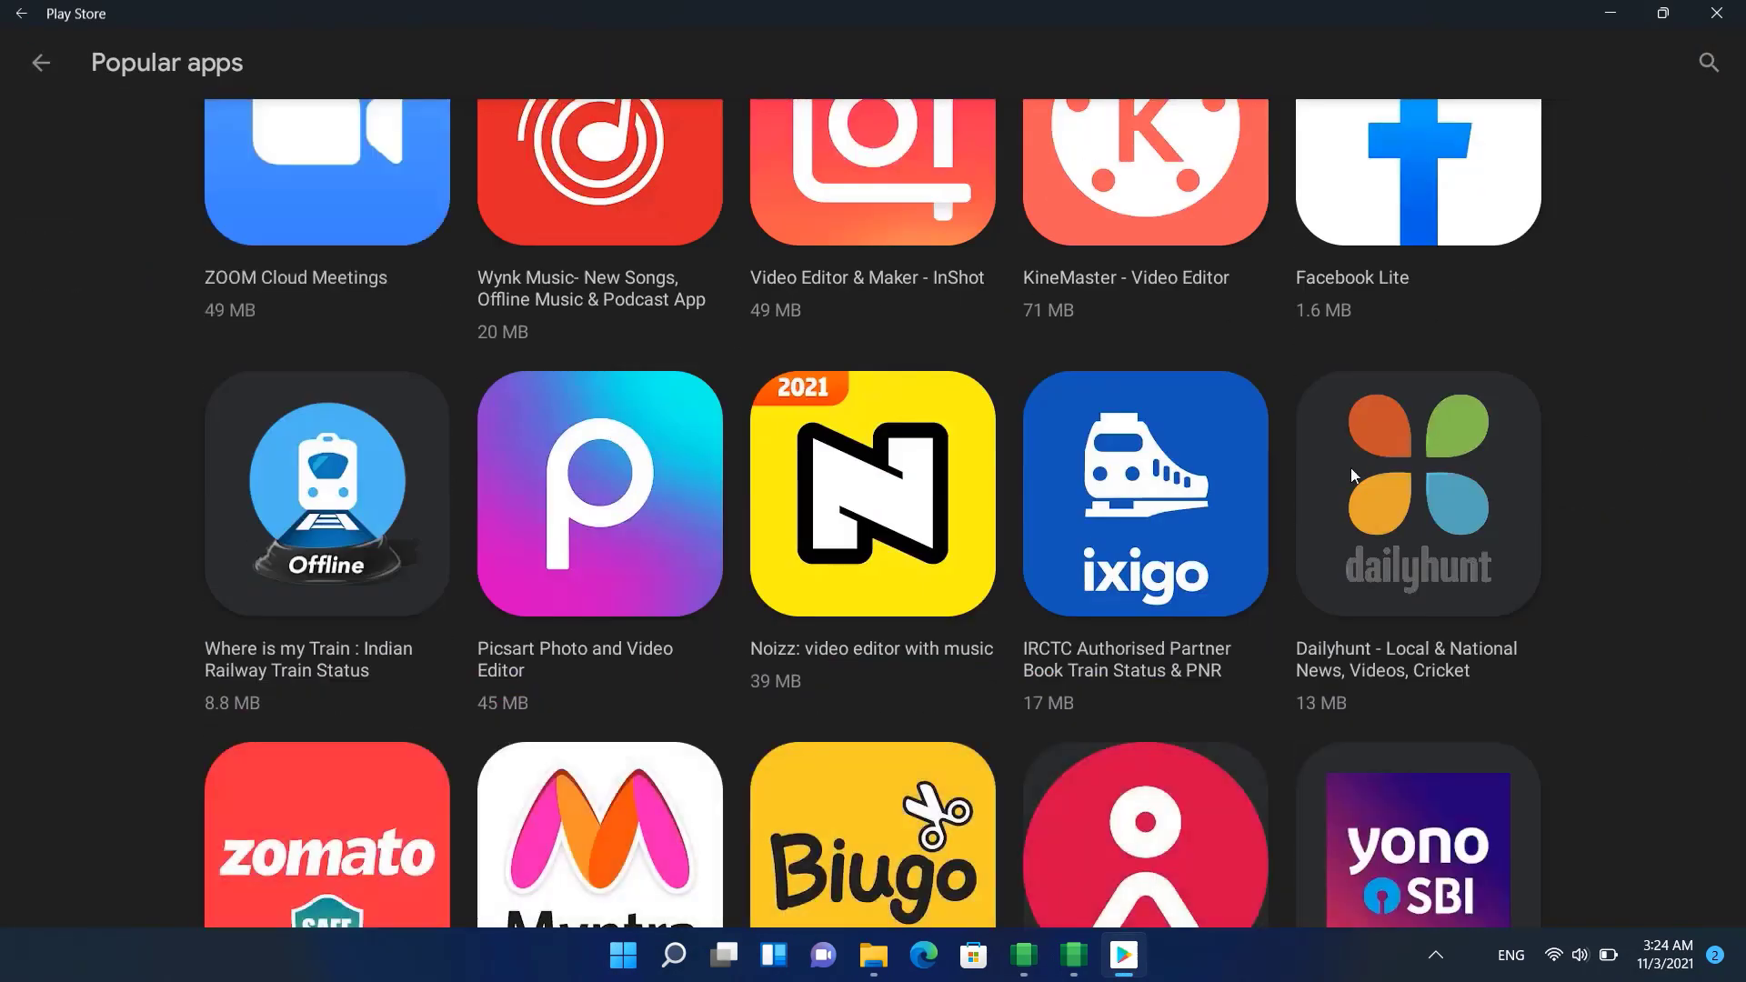
scroll(980, 369, up, 1)
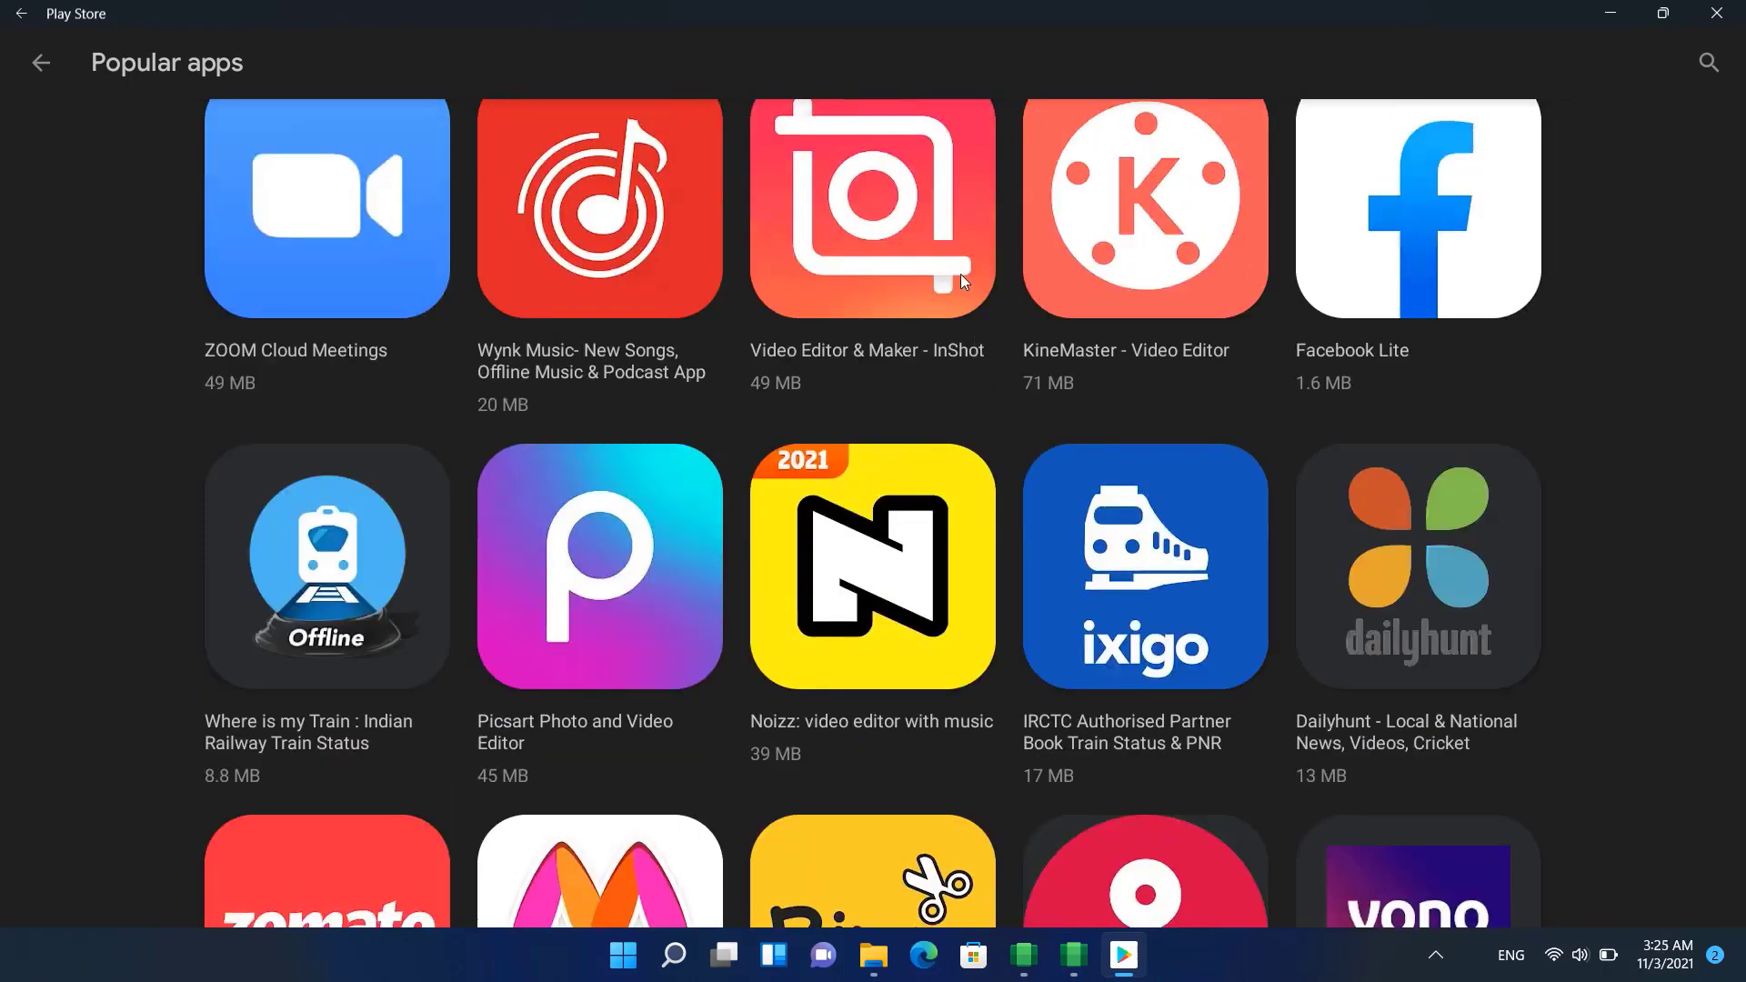
click(1166, 211)
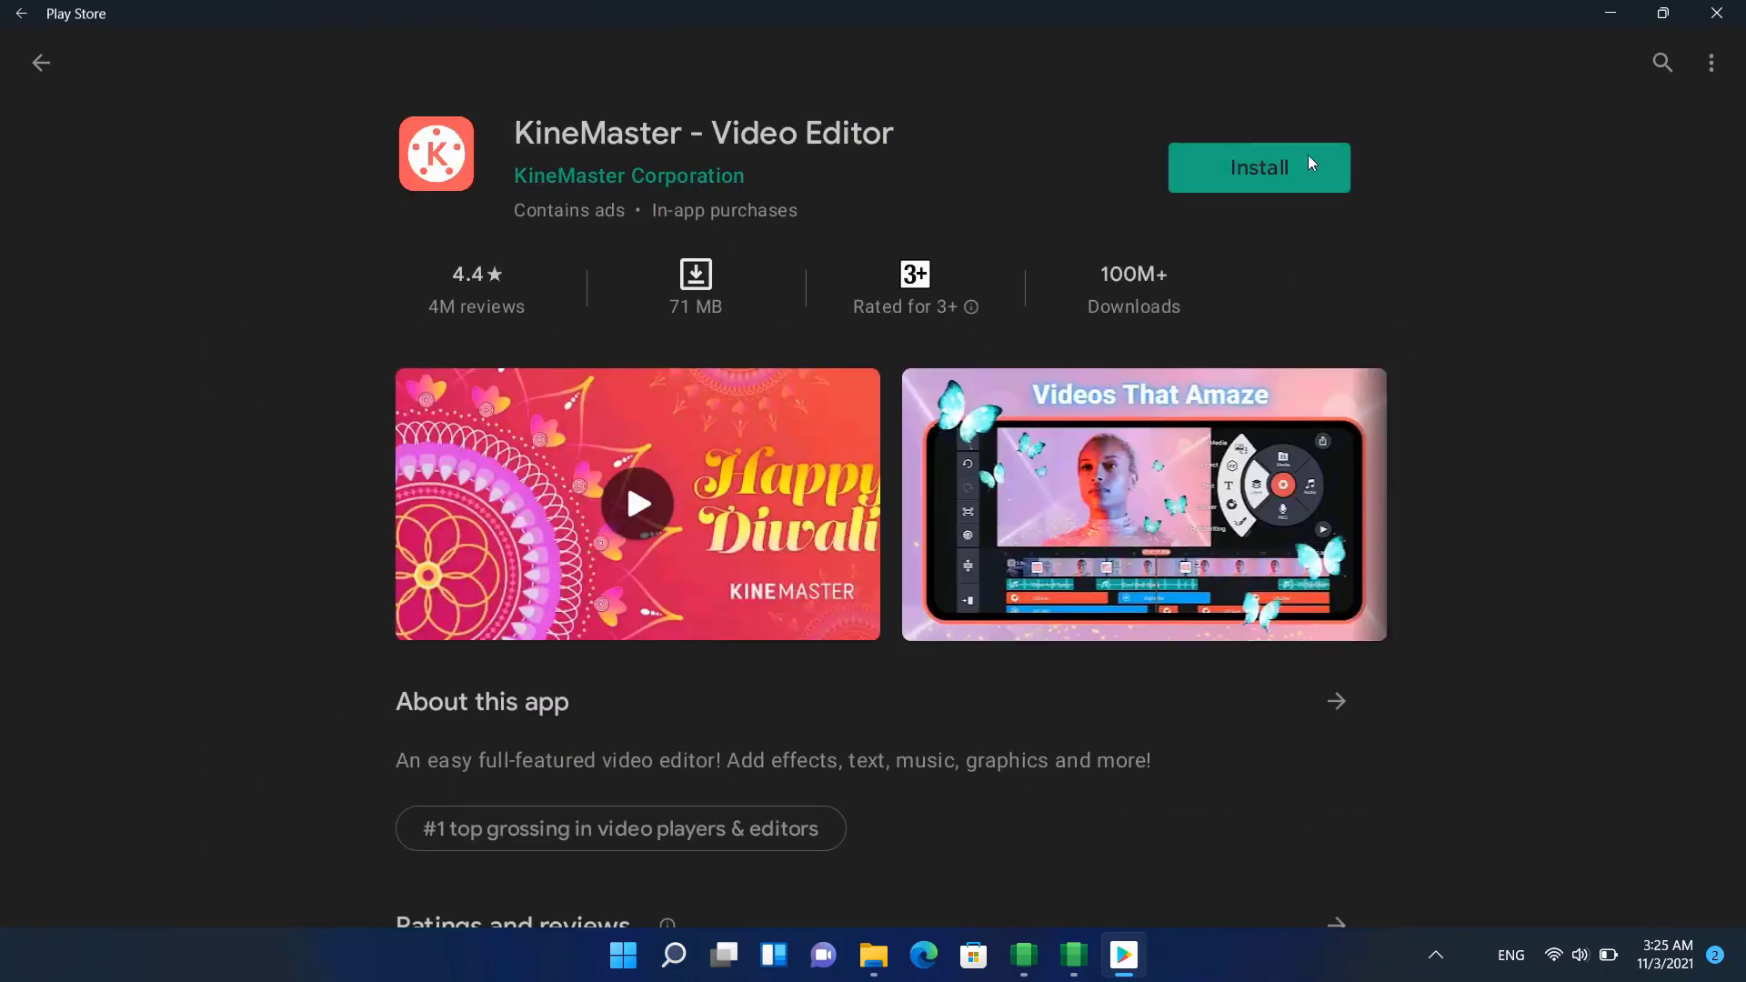
click(41, 62)
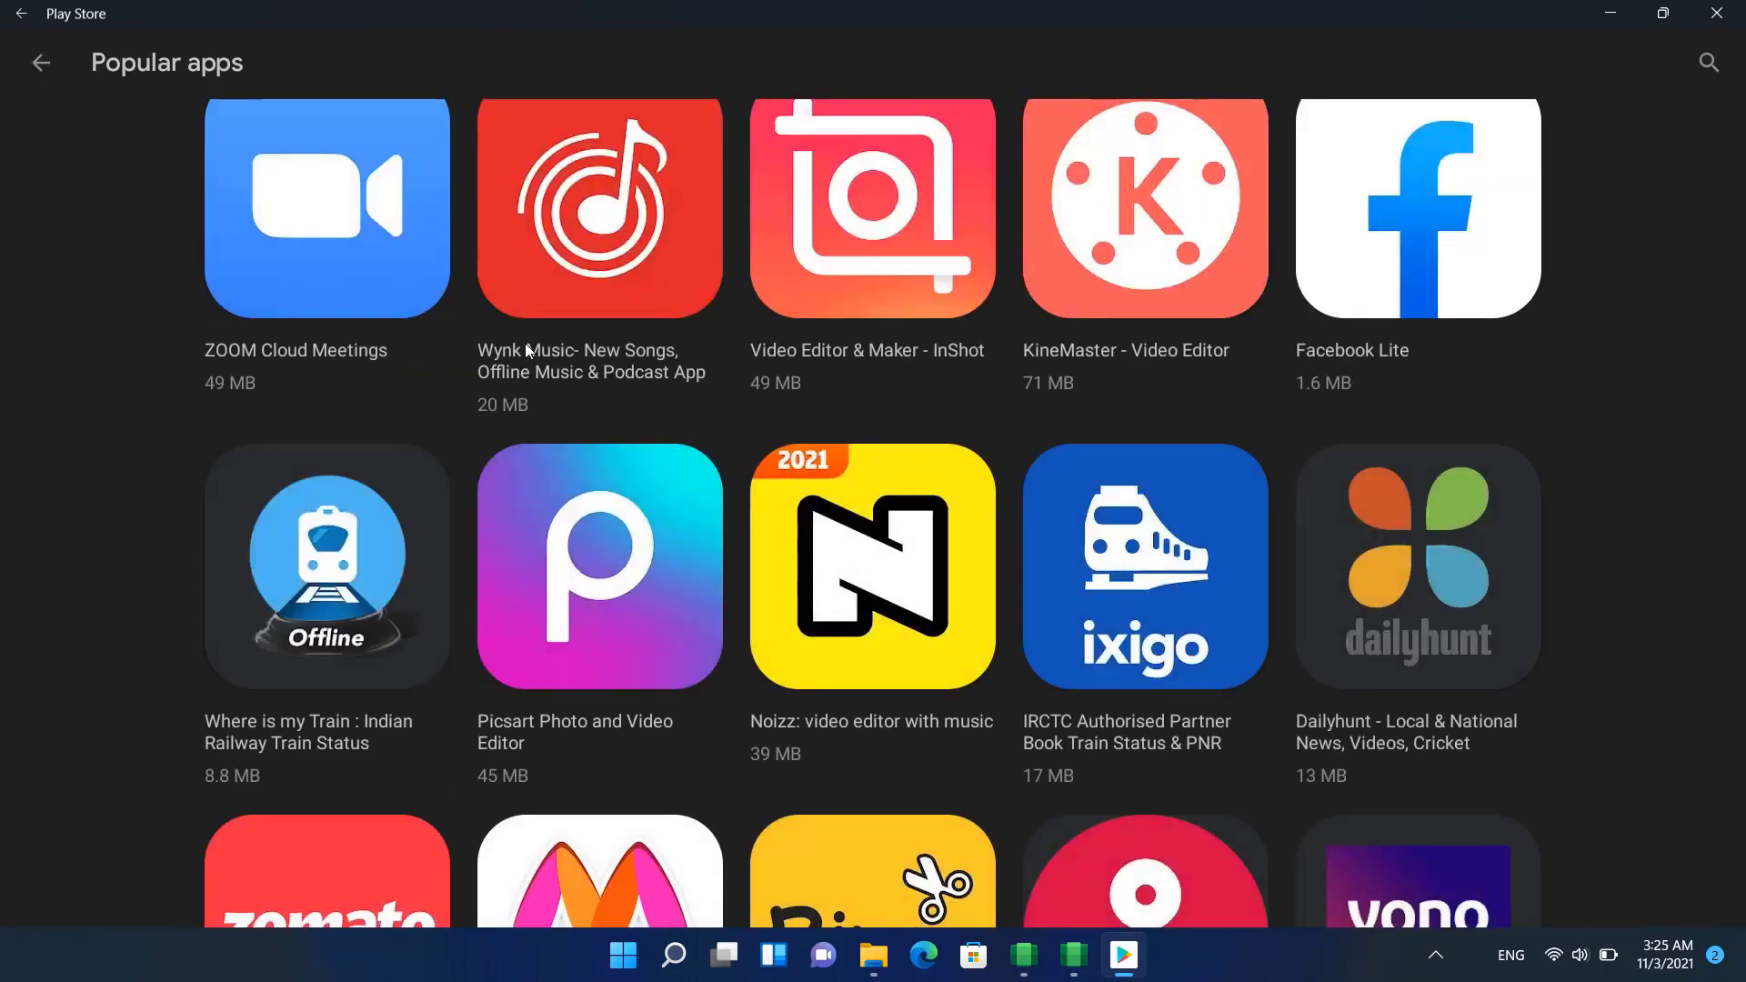
scroll(525, 342, up, 4)
scroll(525, 342, up, 3)
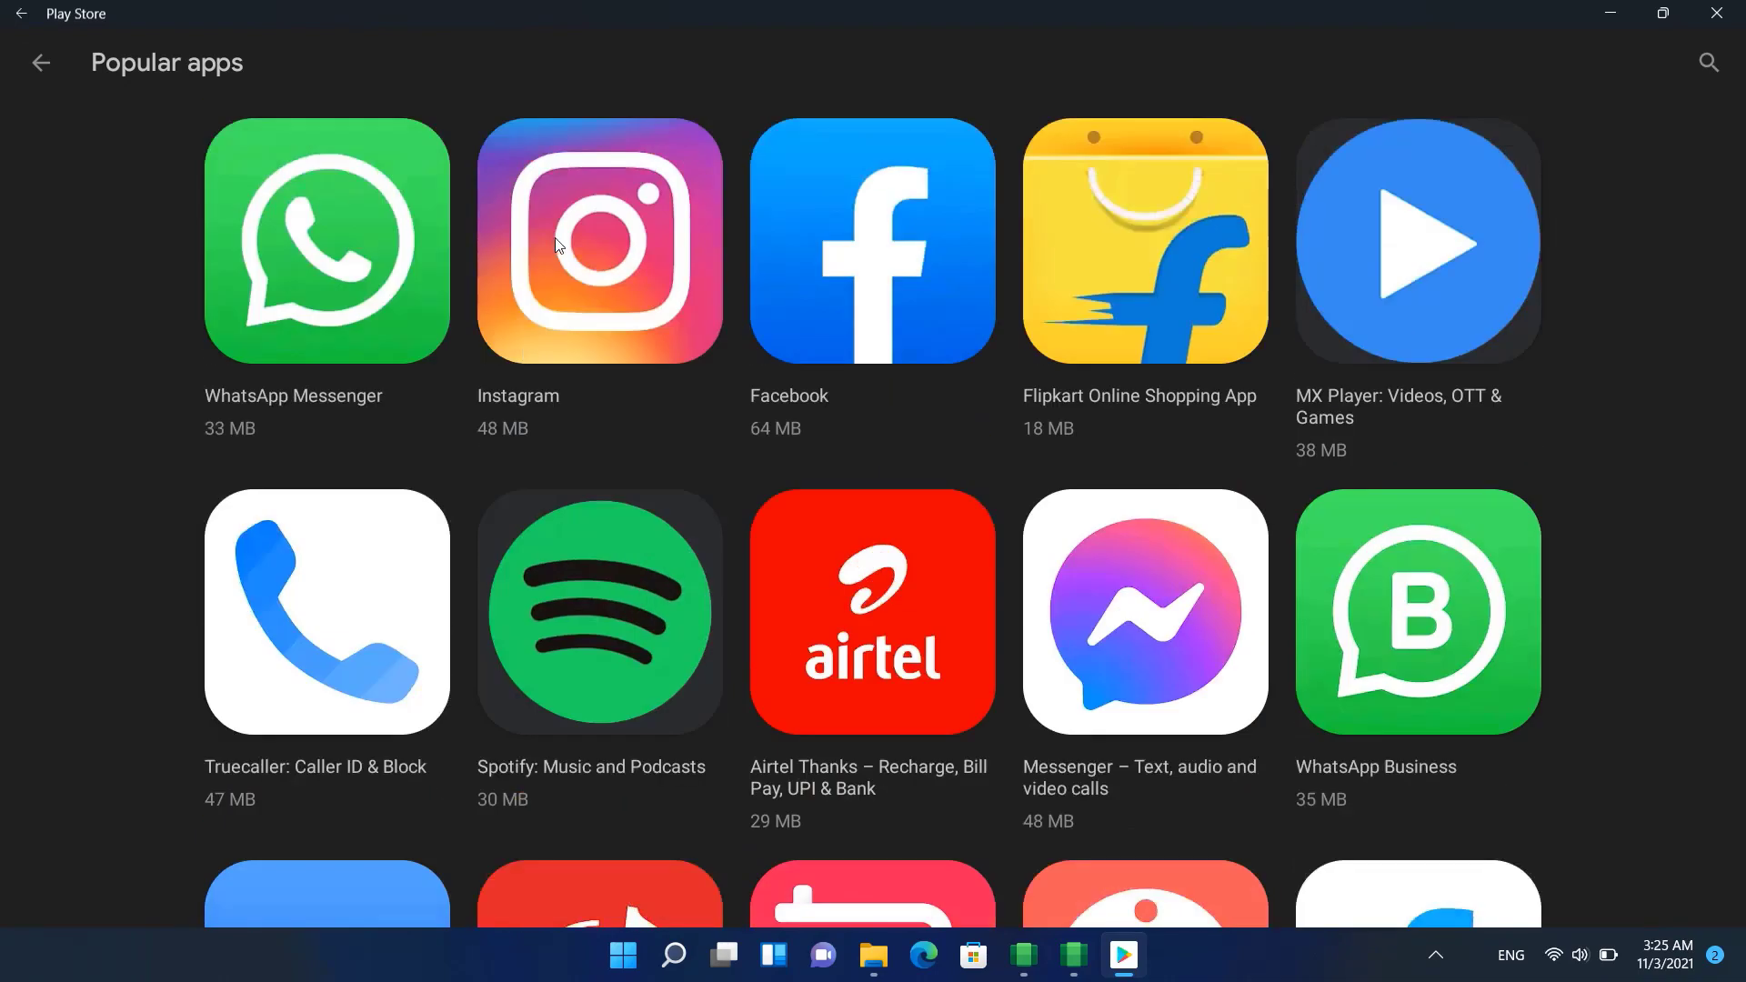
View the Instagram page from the Popular apps list, and close the Play Store and Windows Subsystem for Android windows.
click(555, 237)
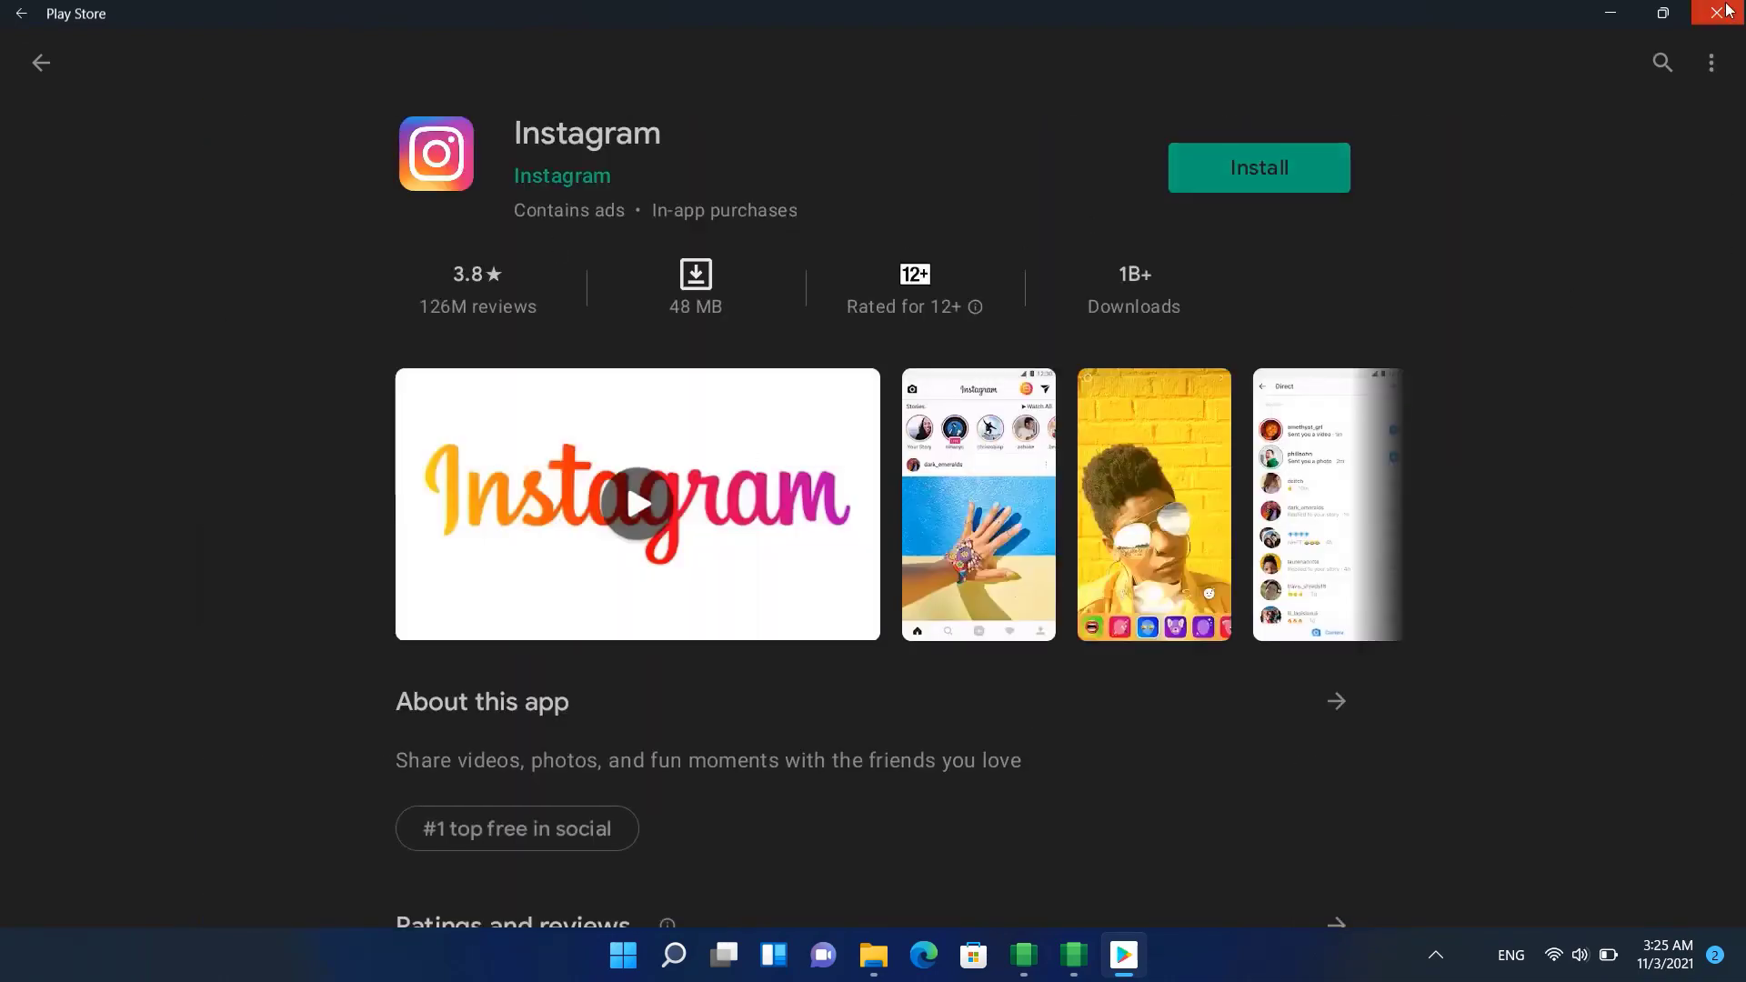
click(1717, 12)
click(1699, 32)
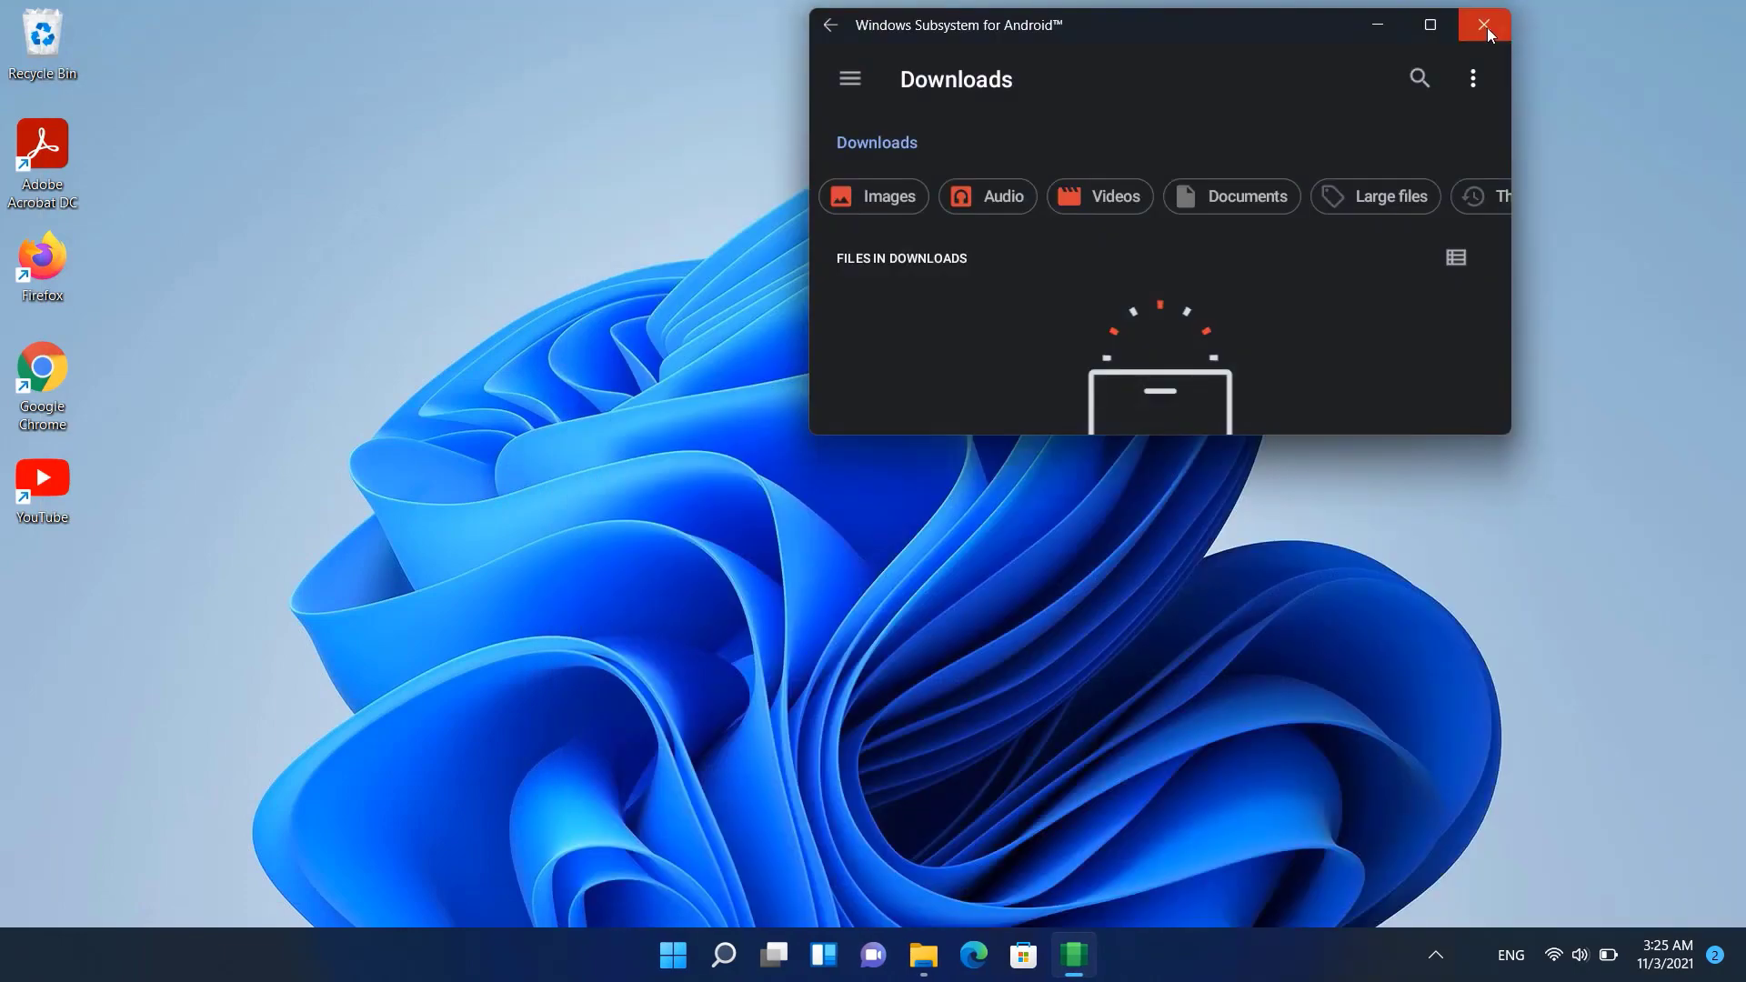
click(1487, 27)
Refresh the desktop and close the platform-tools folder window.
right_click(717, 161)
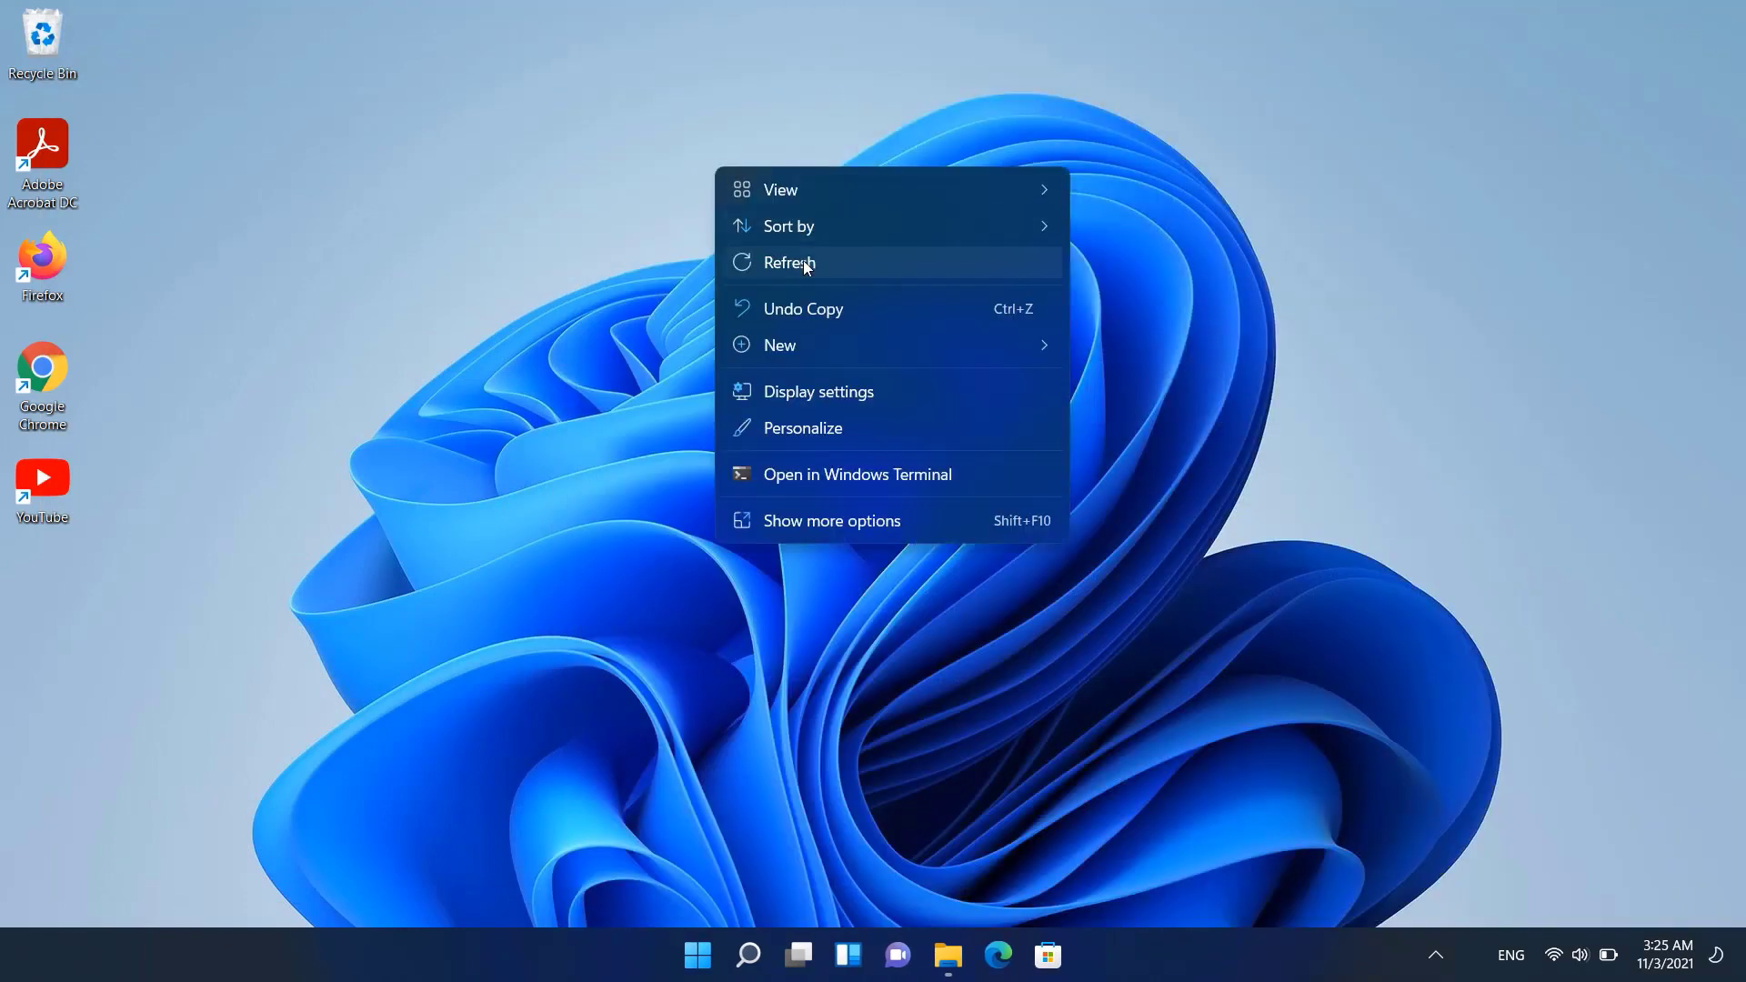
click(804, 260)
mouse_move(947, 954)
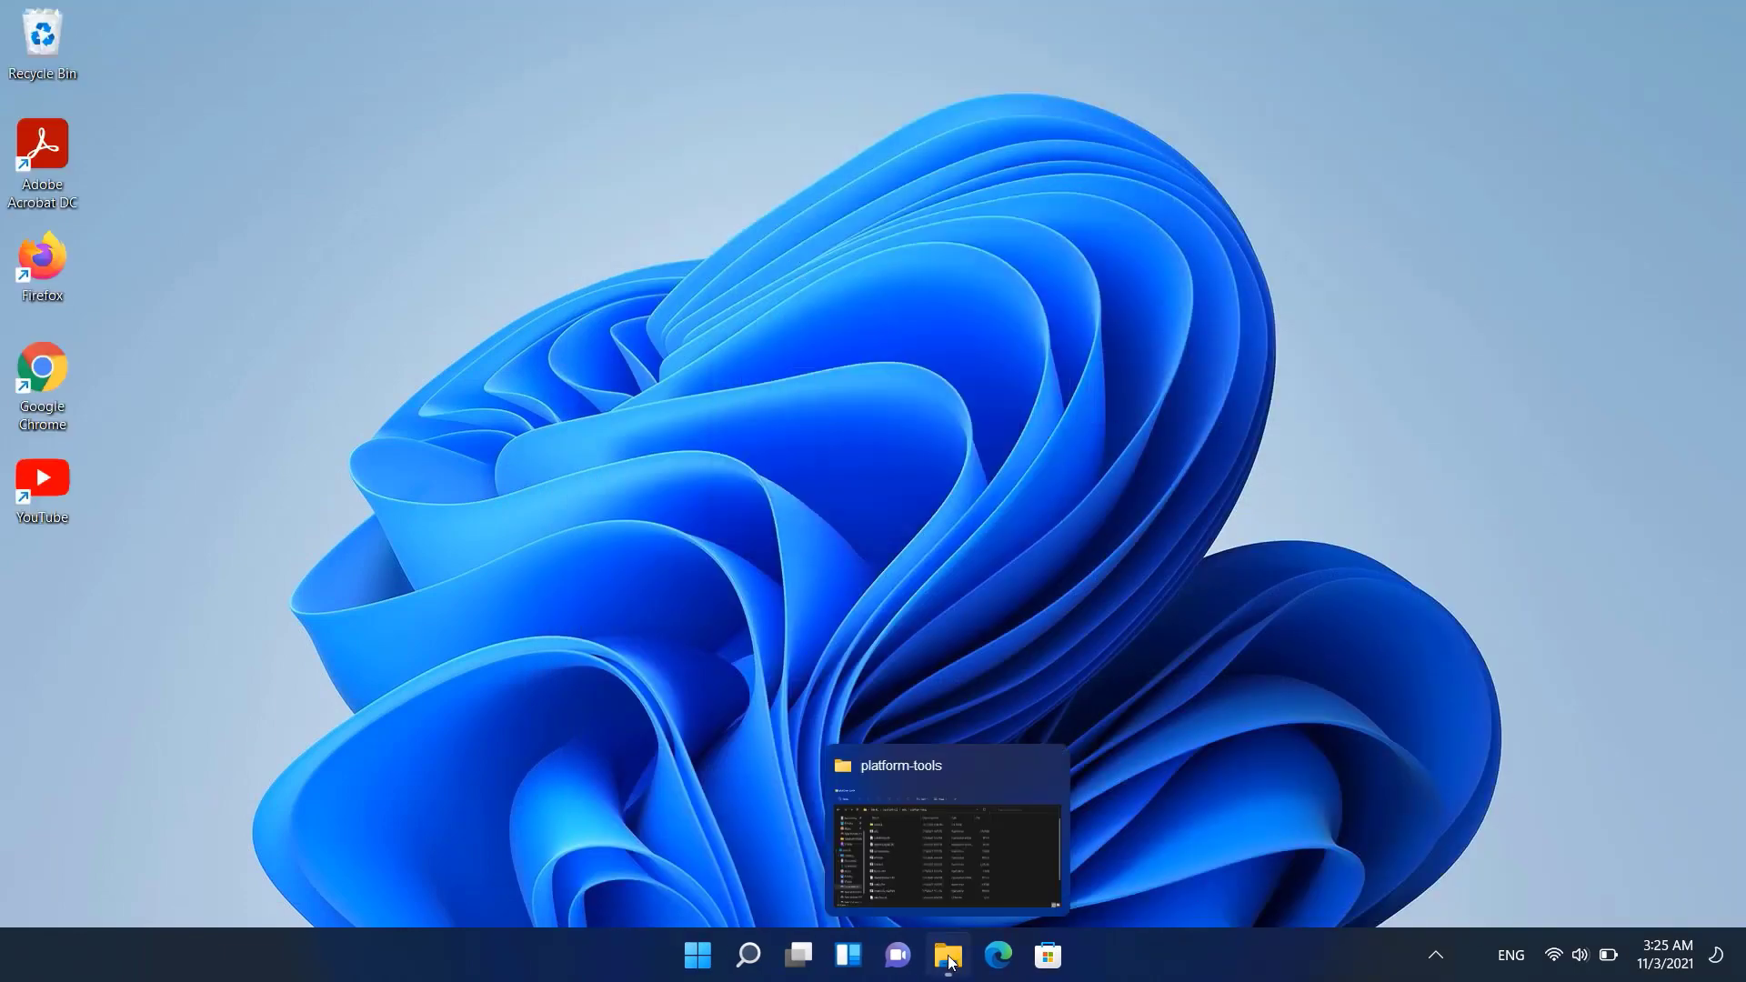
click(1048, 767)
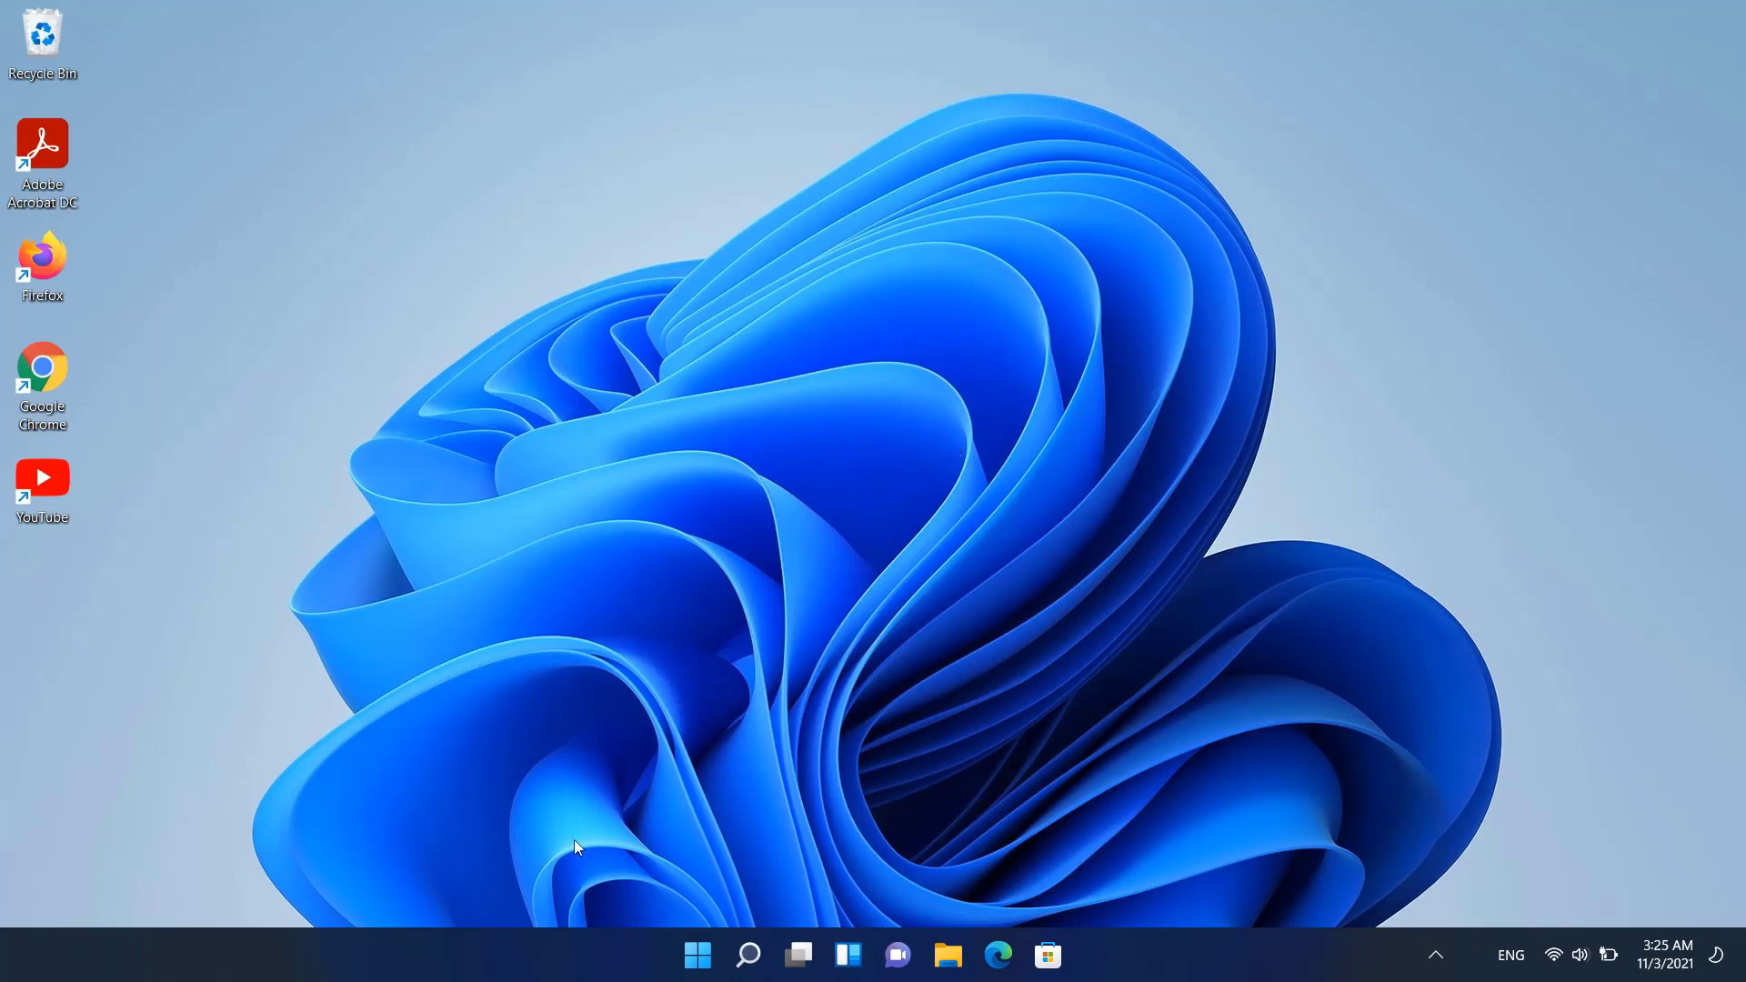
Relaunch the Play Store and check the signed-in Google account's menu, closing it again.
click(697, 954)
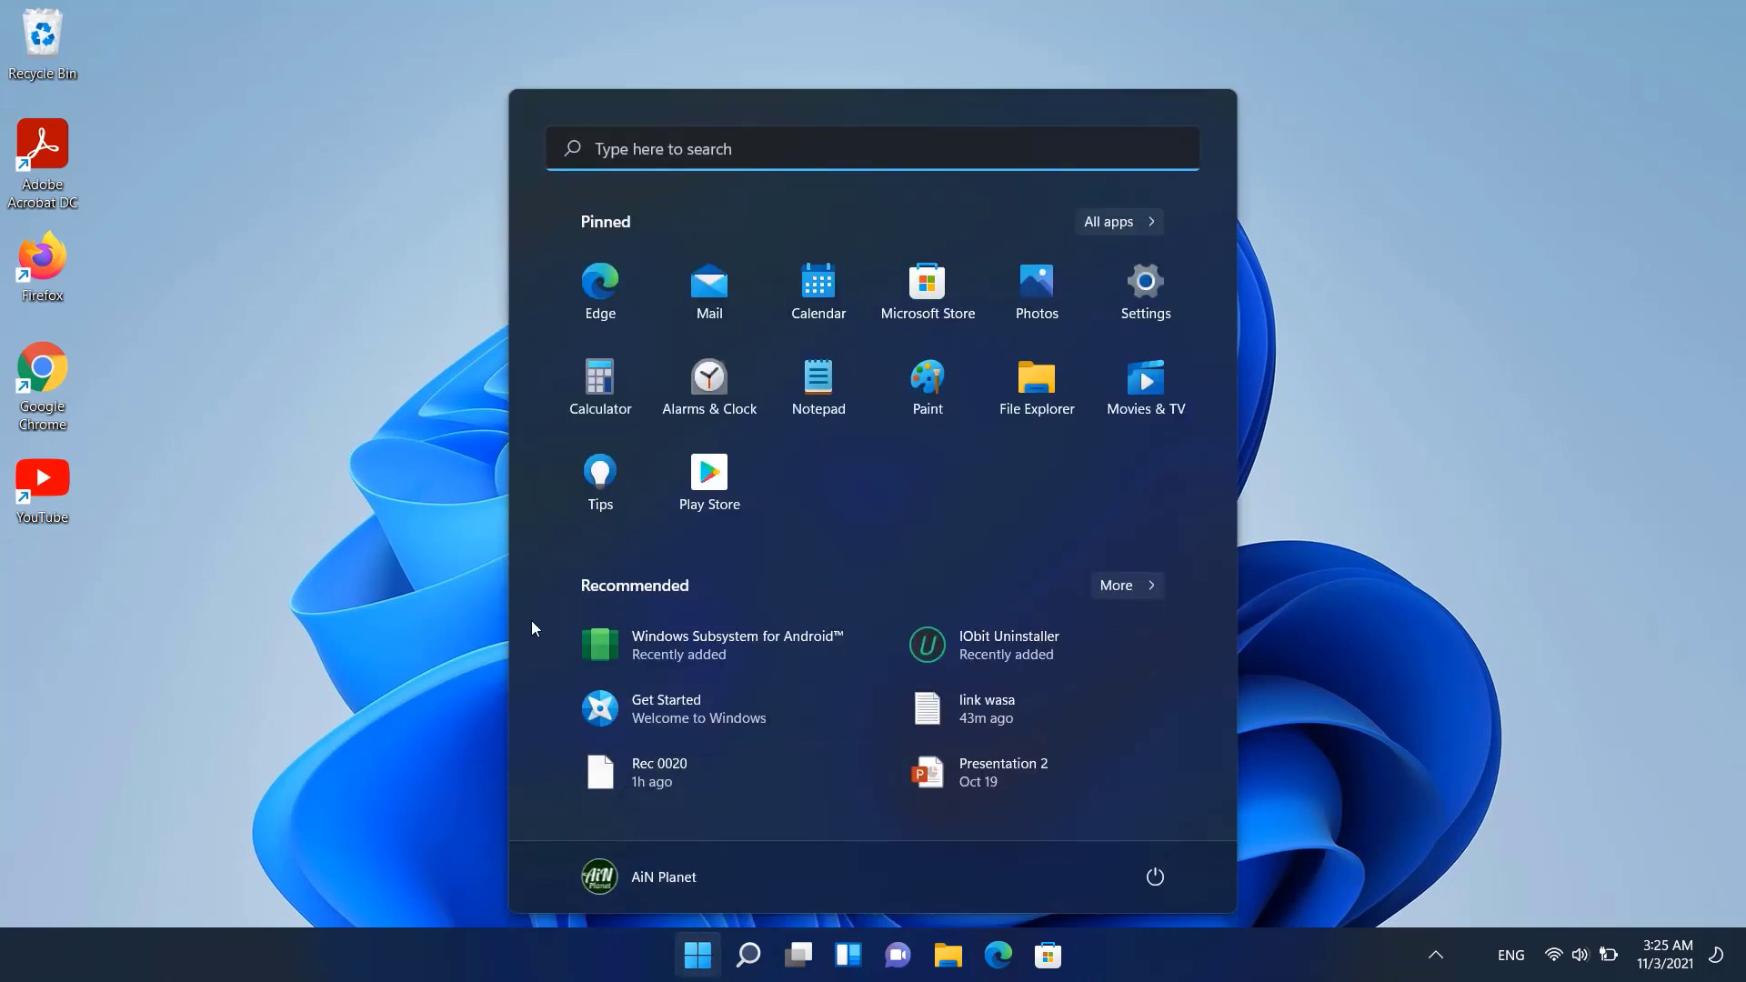
click(711, 472)
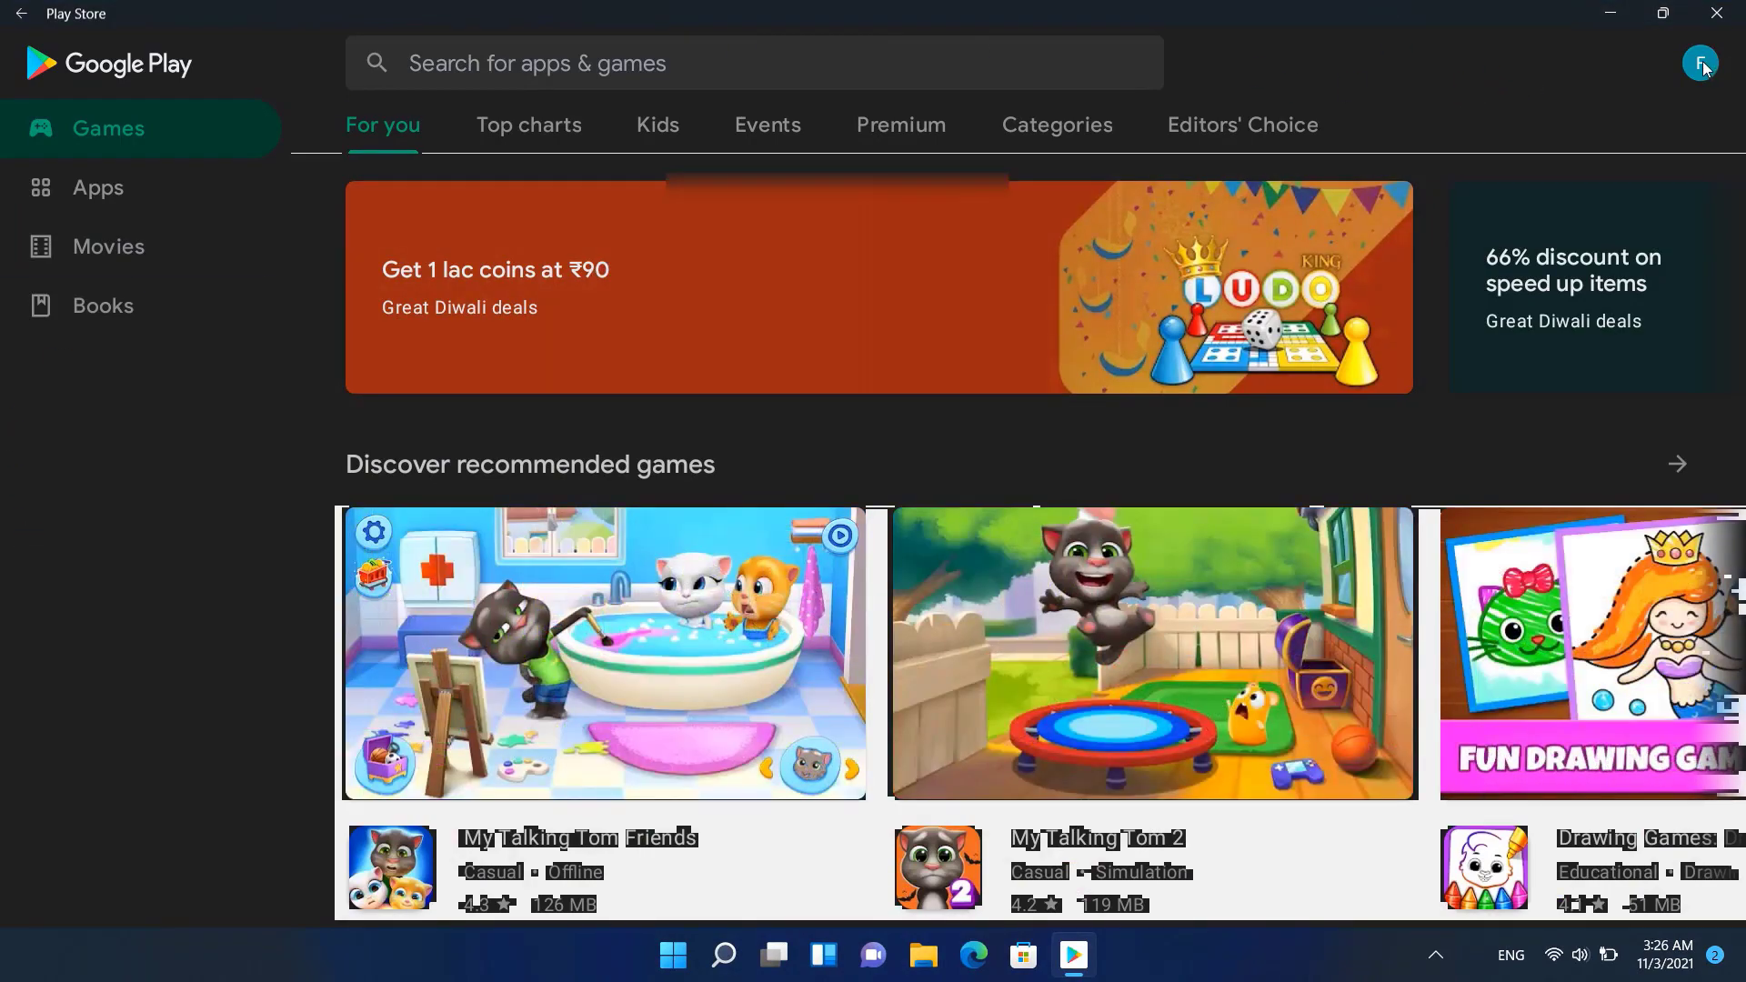
click(1701, 65)
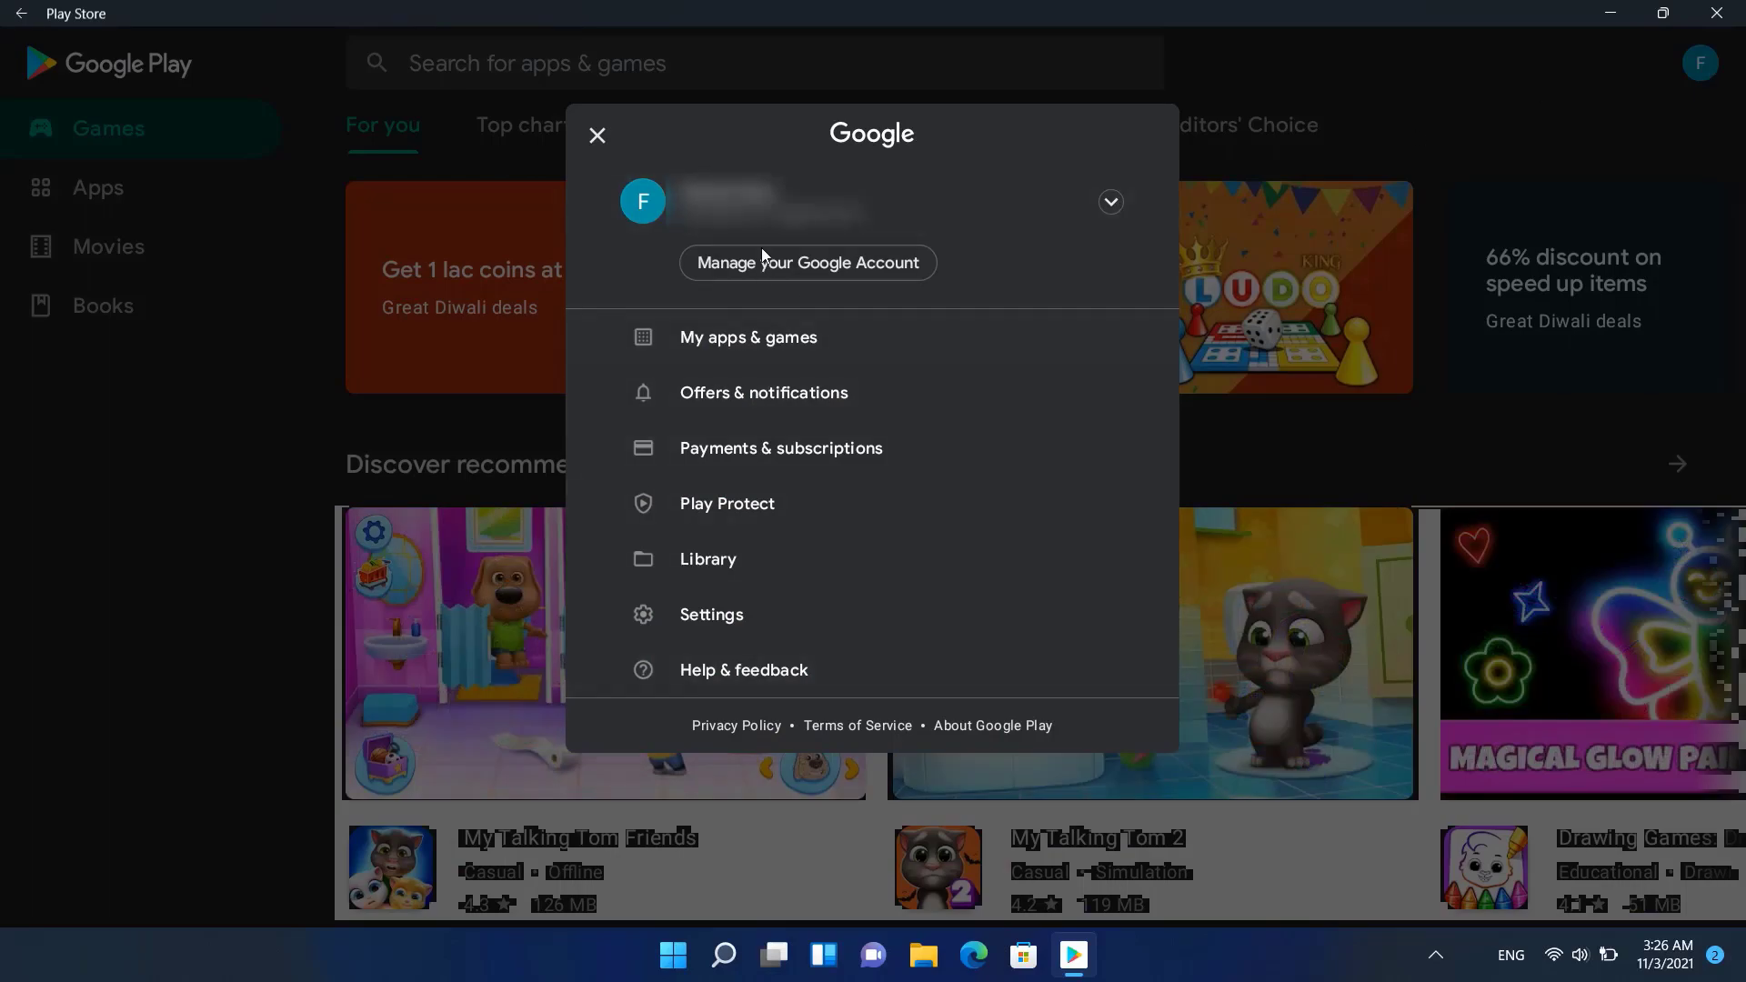
click(598, 136)
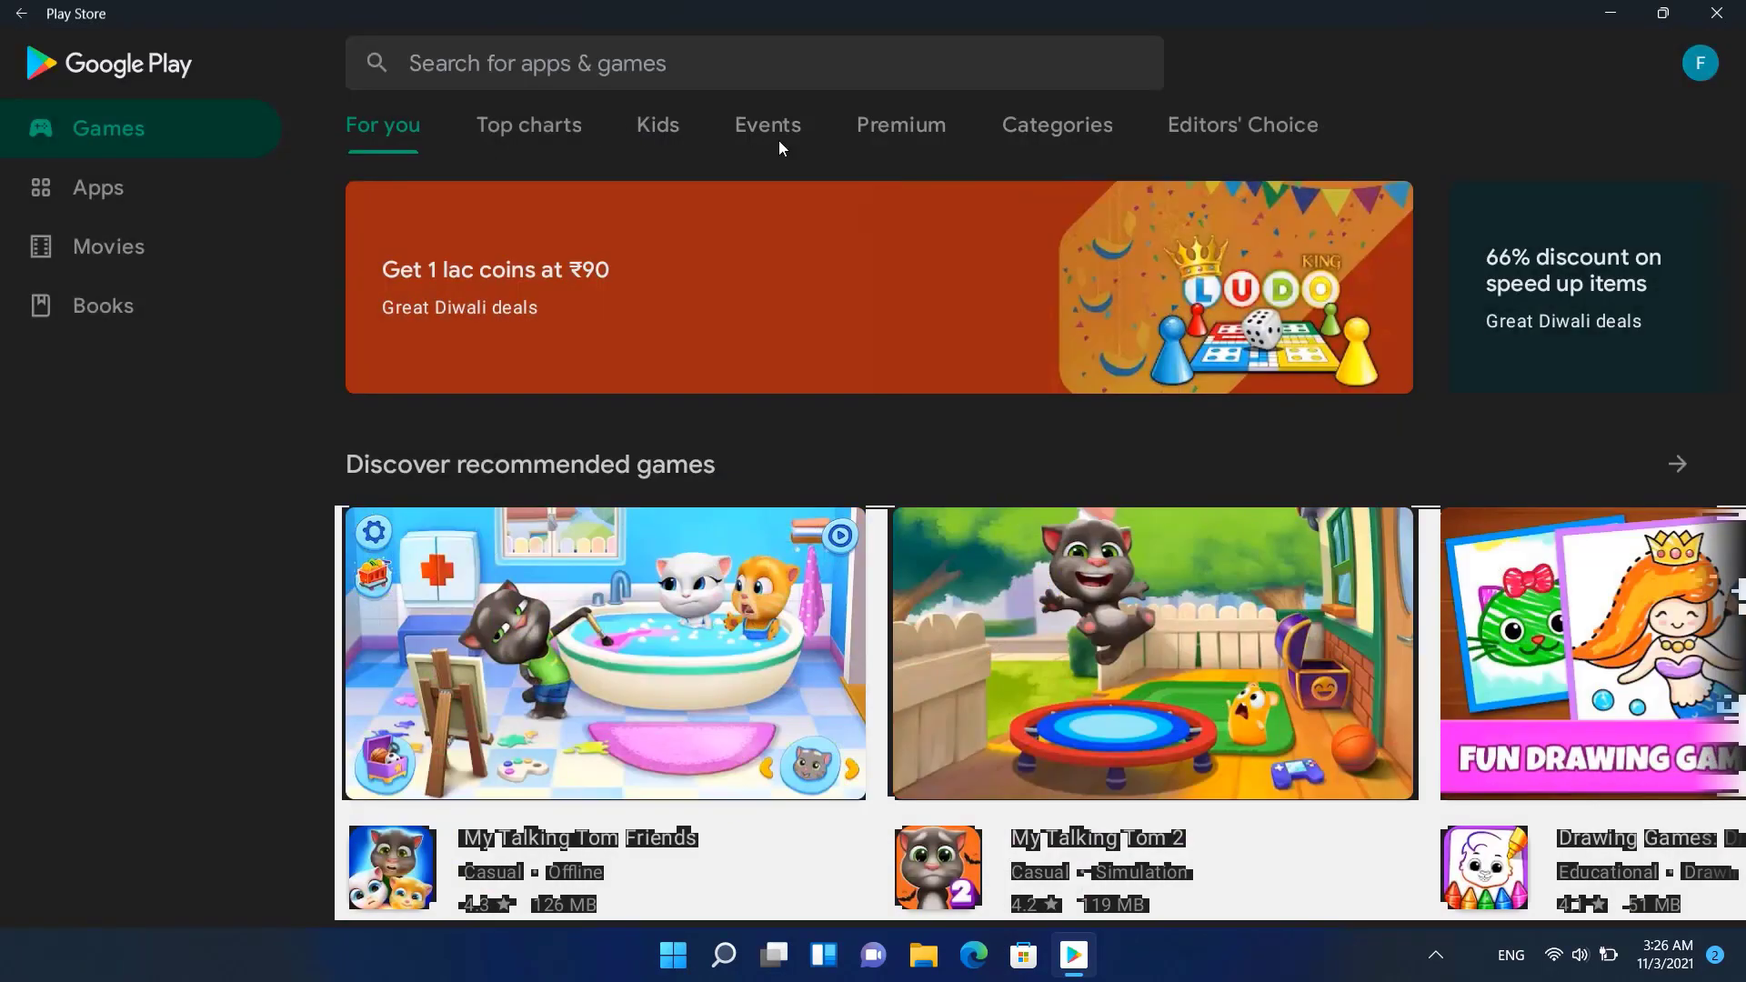
Browse the Discover recommended games list and view an enlarged Subway Surfers screenshot.
click(1675, 466)
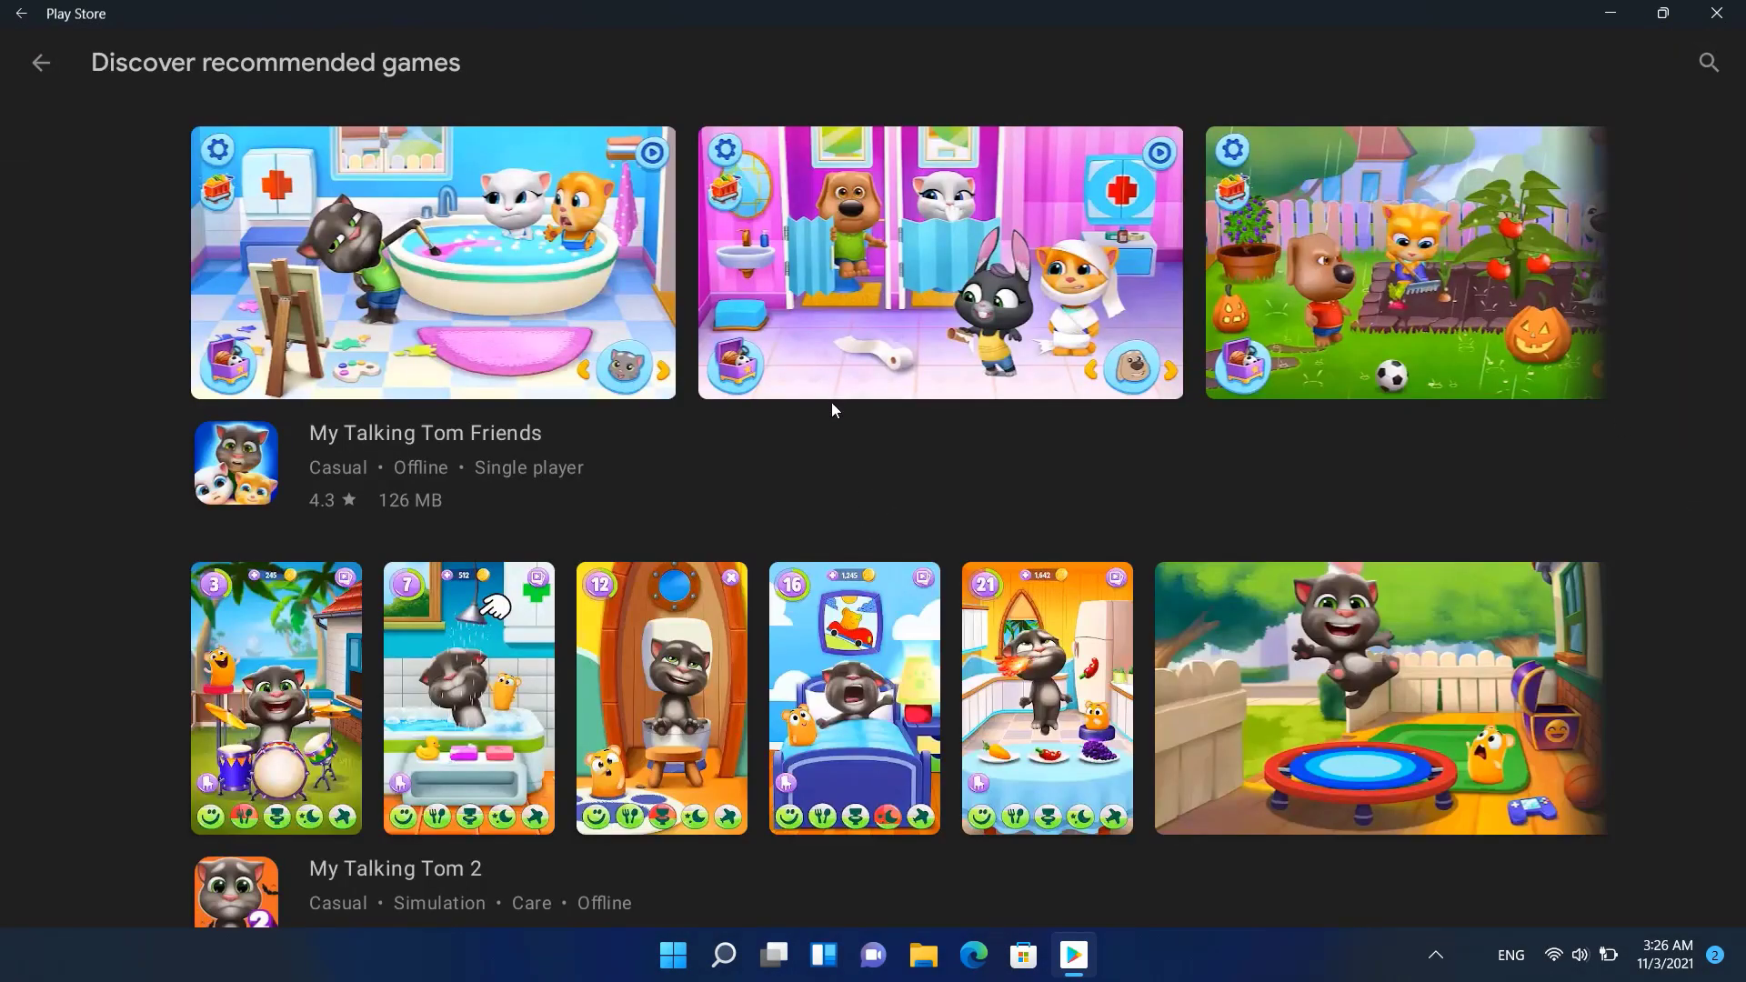
scroll(832, 410, down, 2)
scroll(1335, 420, down, 6)
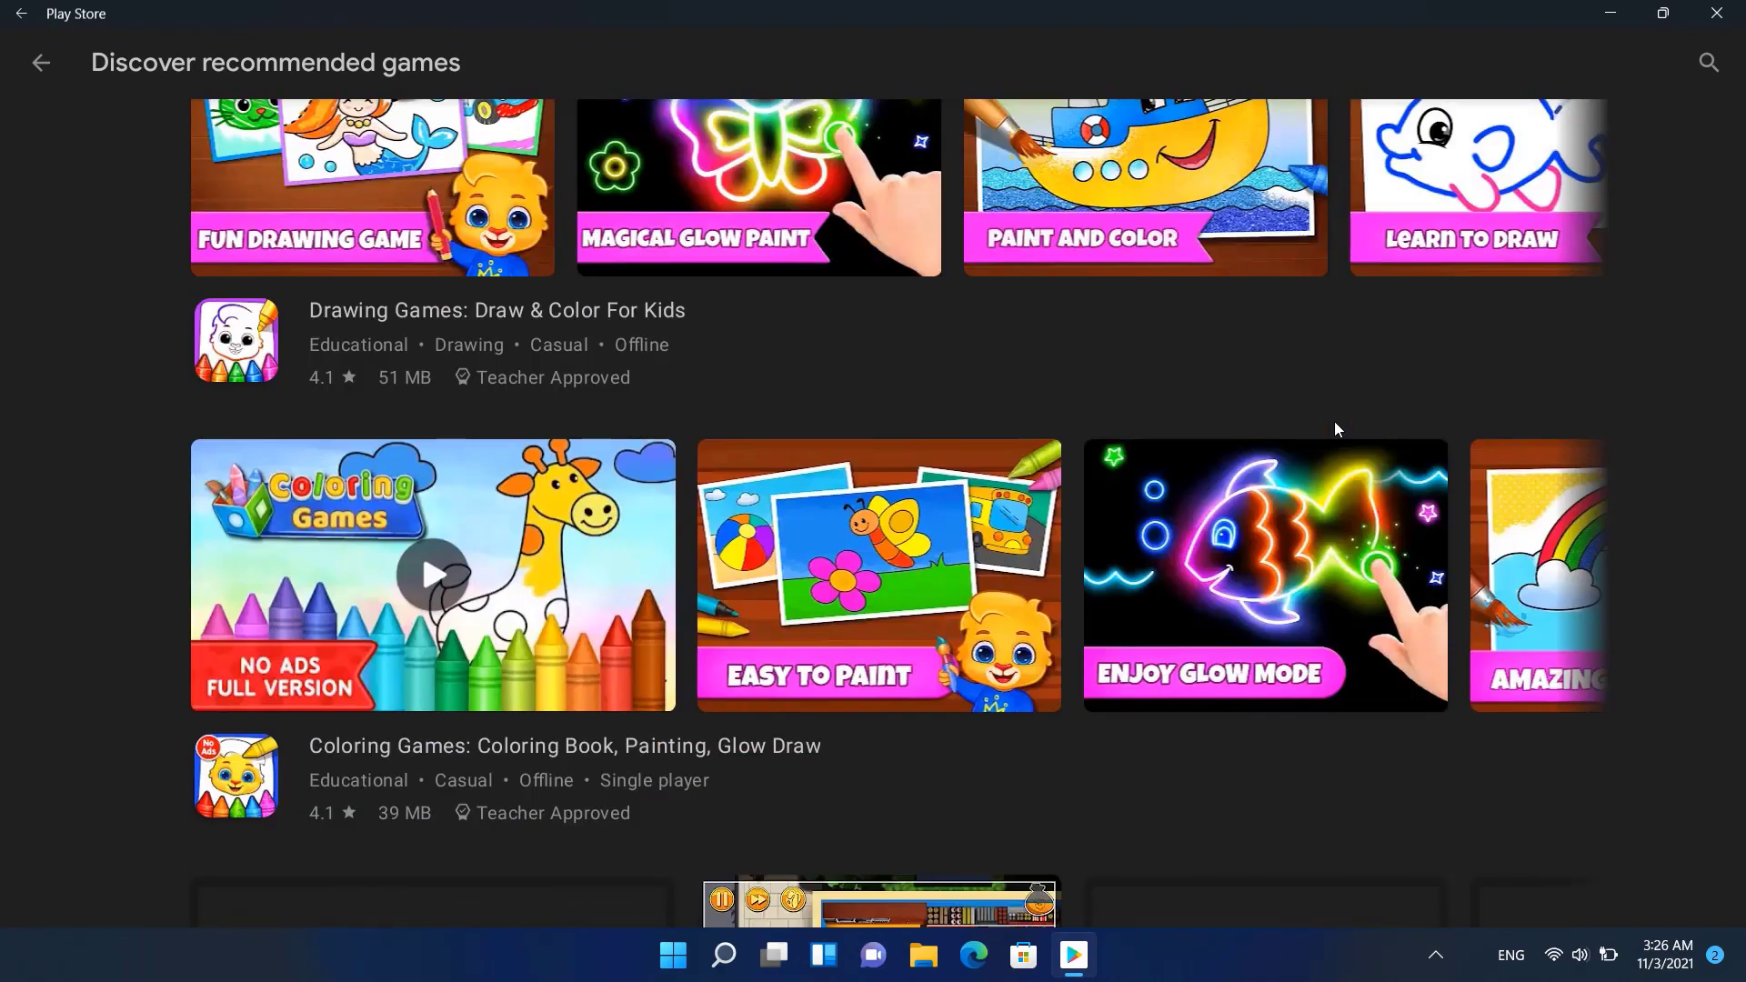
scroll(1334, 424, down, 10)
click(1333, 429)
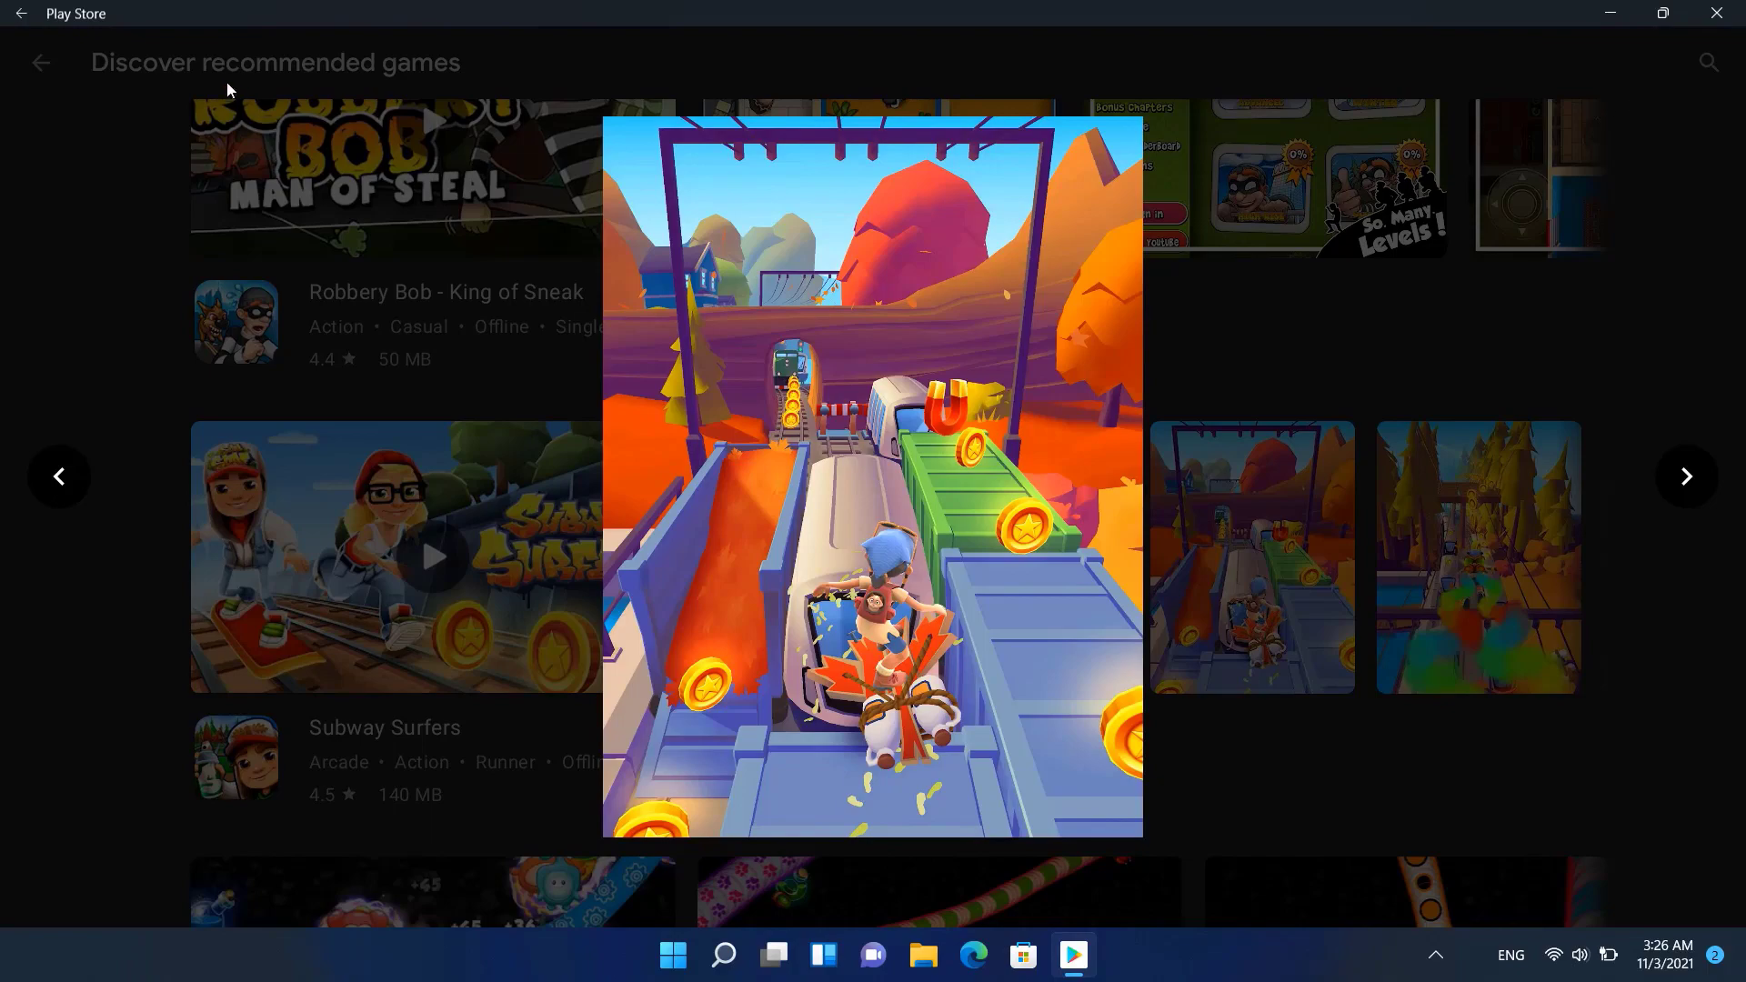
click(84, 360)
View the Subway Surfers page from the recommended games and return to the main Games page.
scroll(7, 535, down, 5)
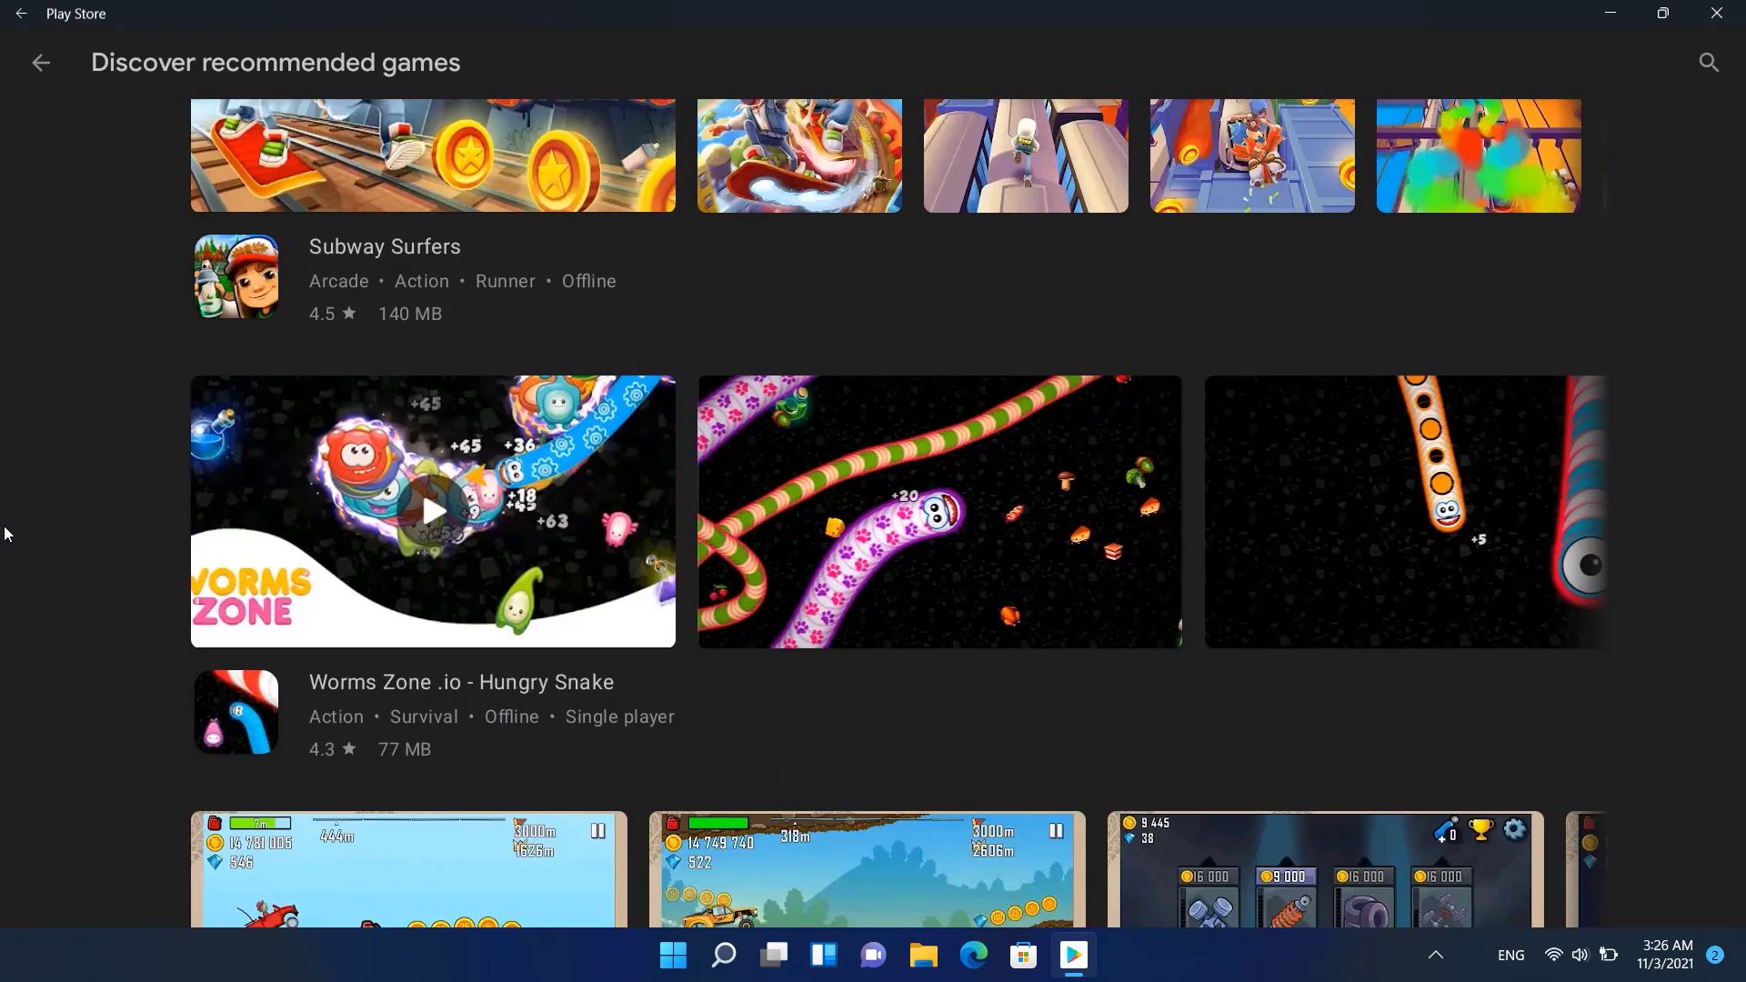
scroll(7, 535, up, 3)
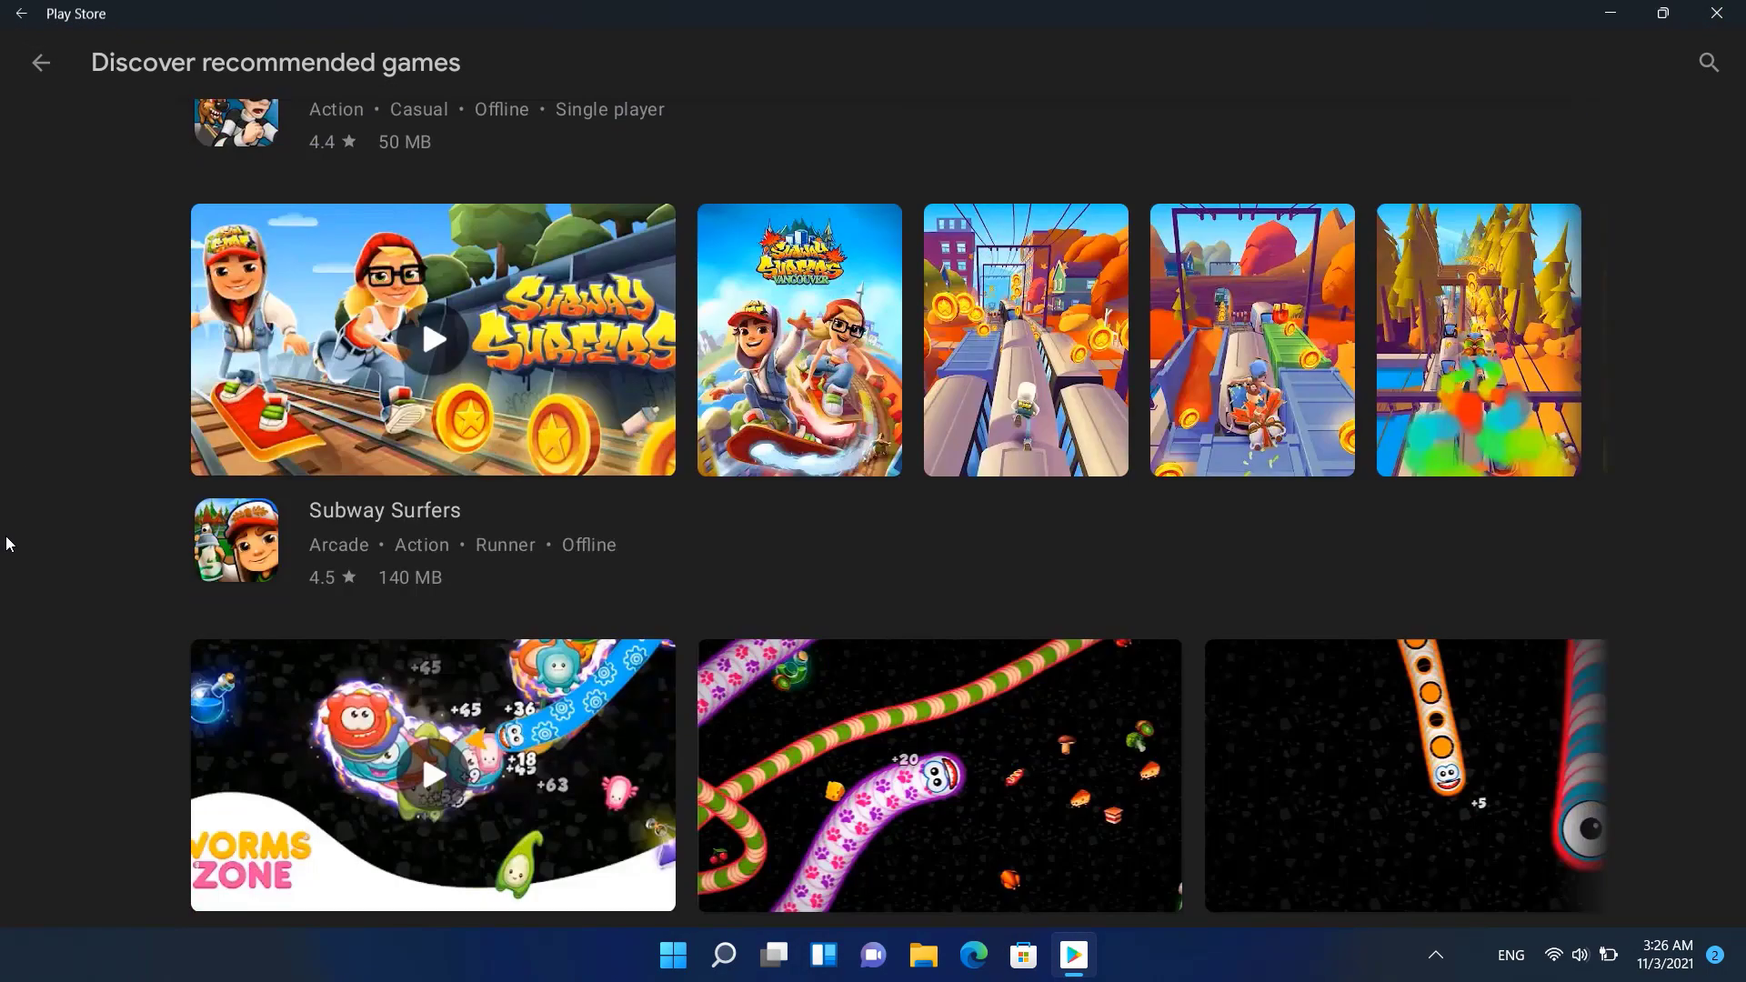
click(244, 548)
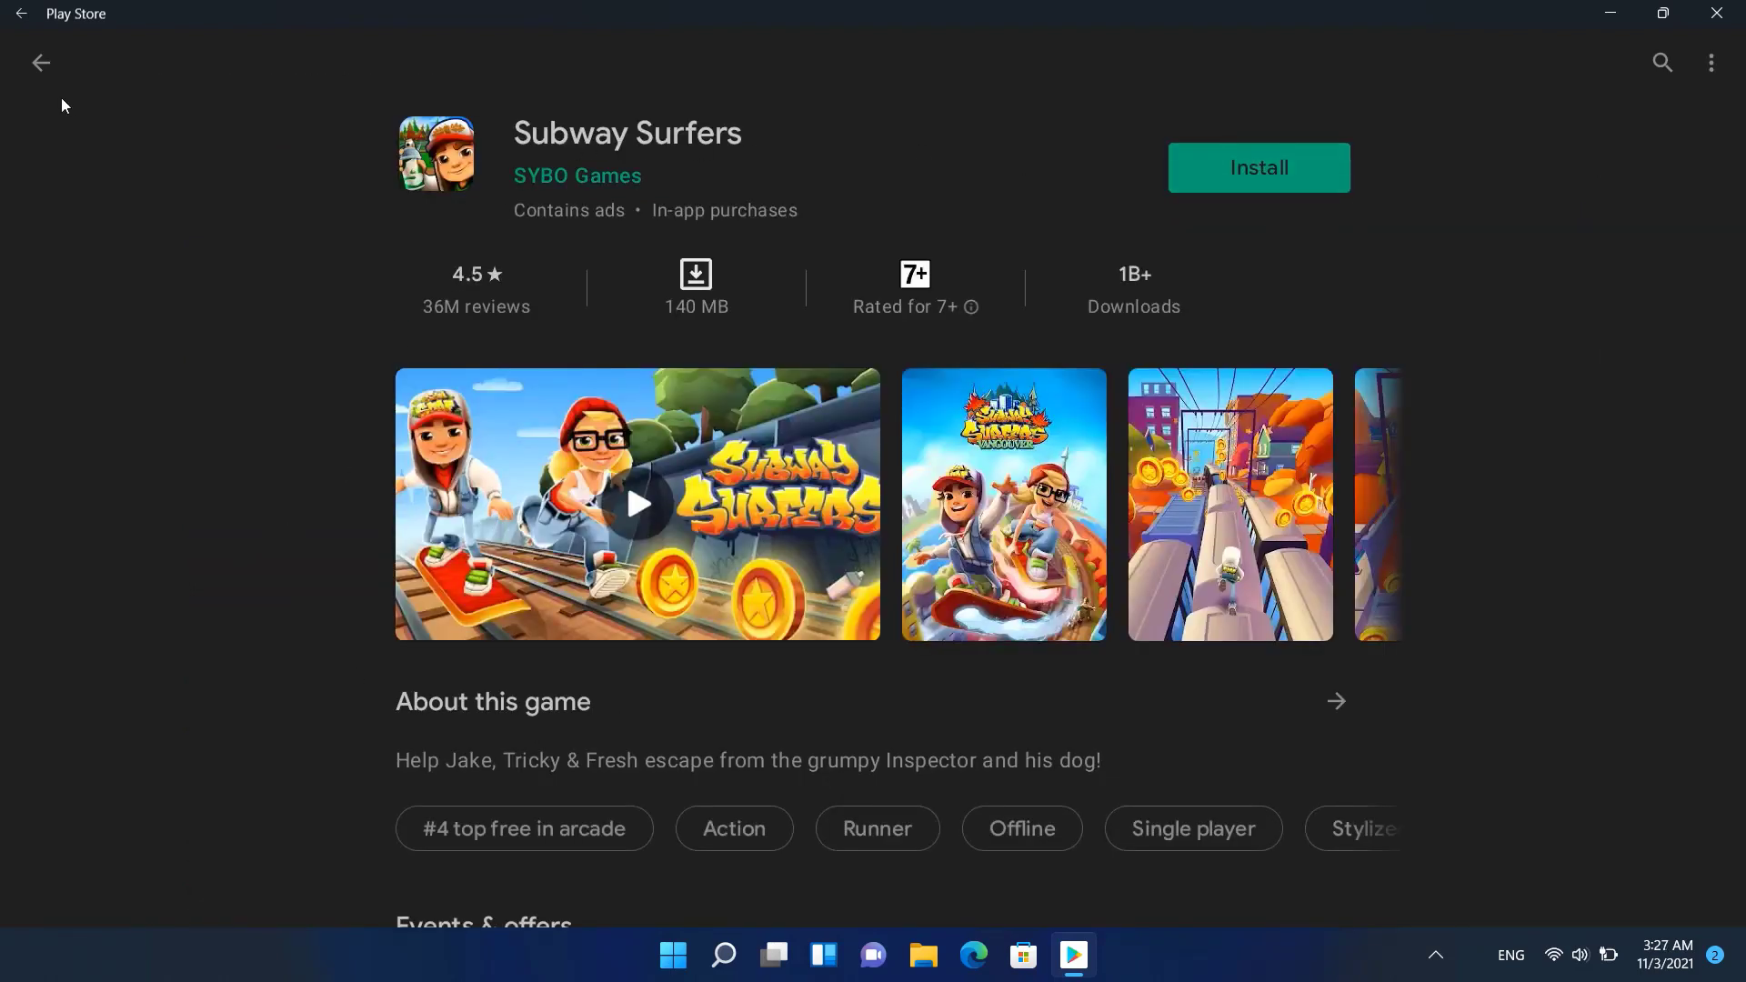
click(38, 63)
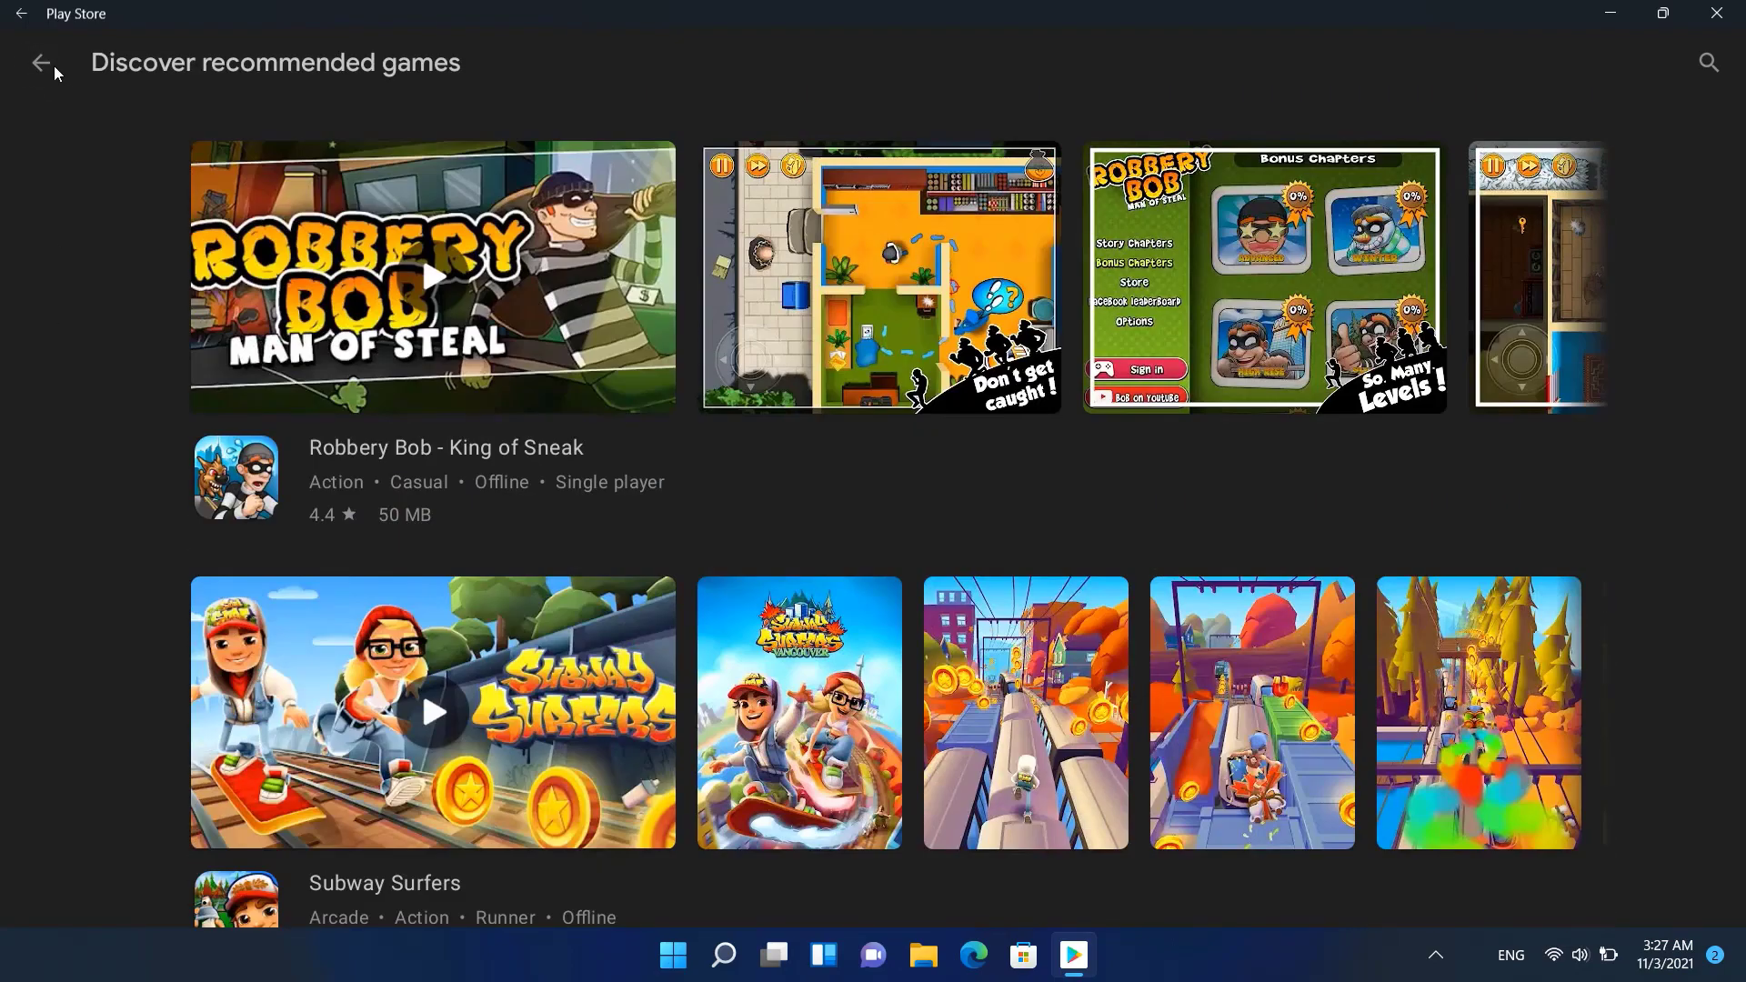
click(41, 62)
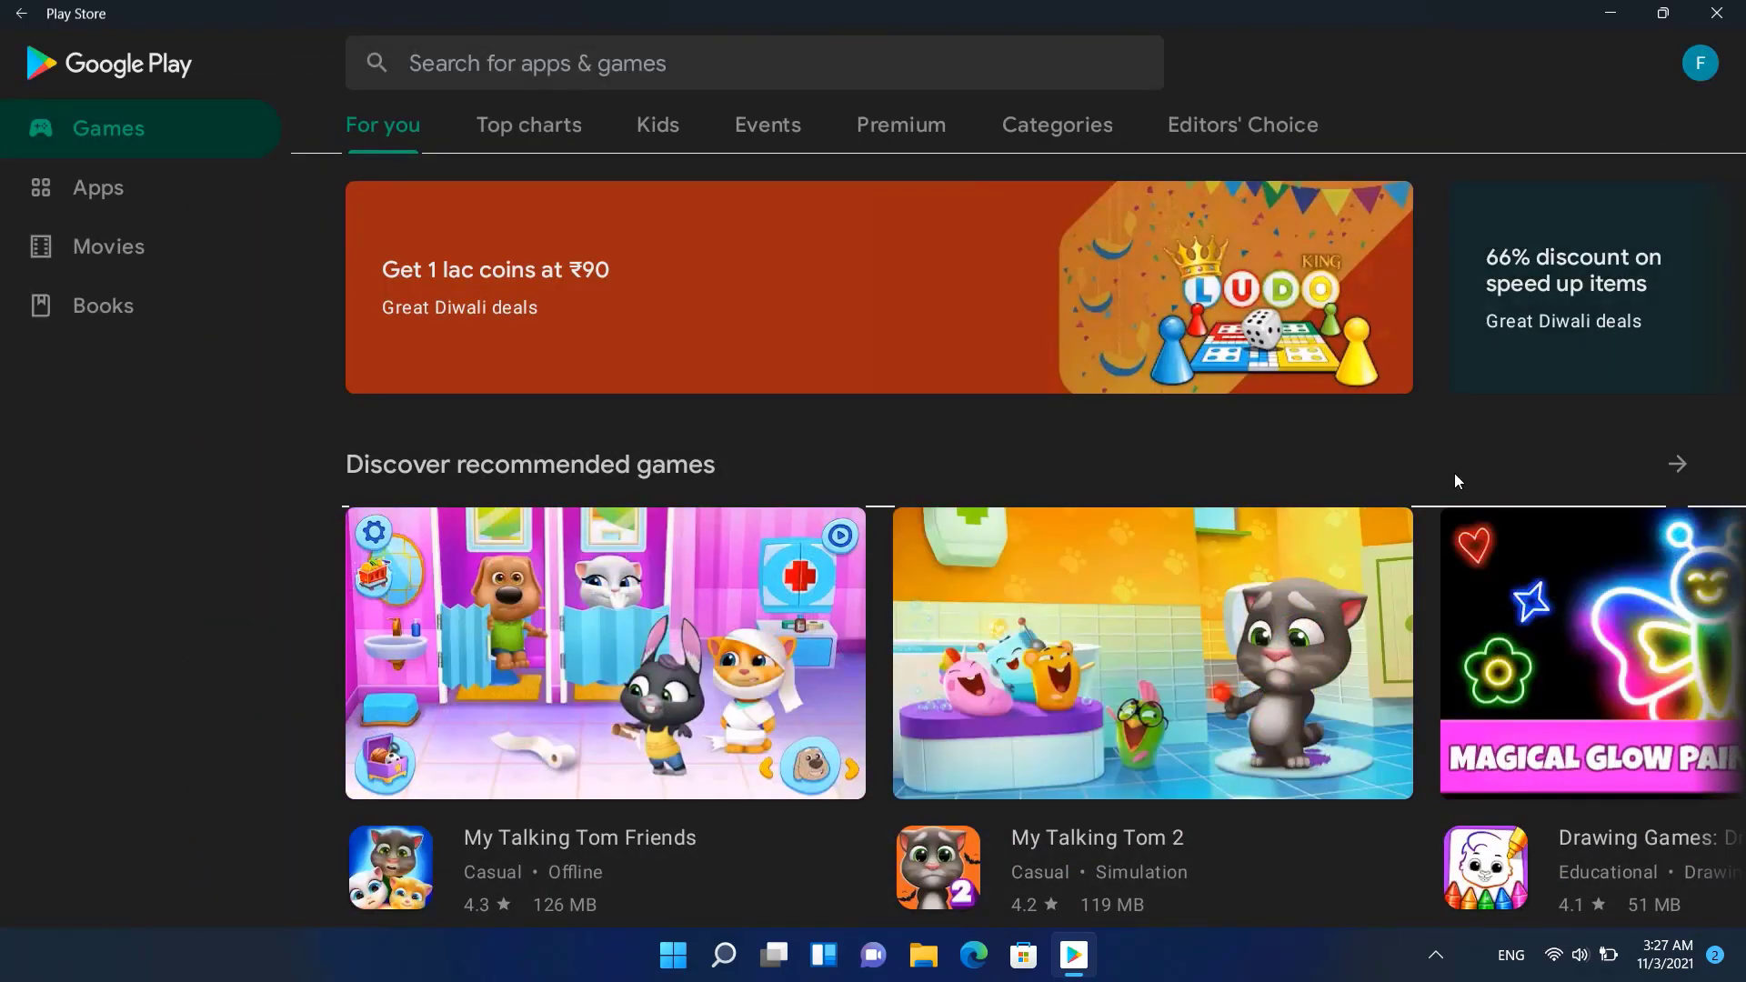
View the Sudoku - Classic Sudoku Puzzle page from Suggested for you, and browse the Movies section down to New release hit films.
scroll(1454, 473, down, 3)
scroll(425, 630, down, 2)
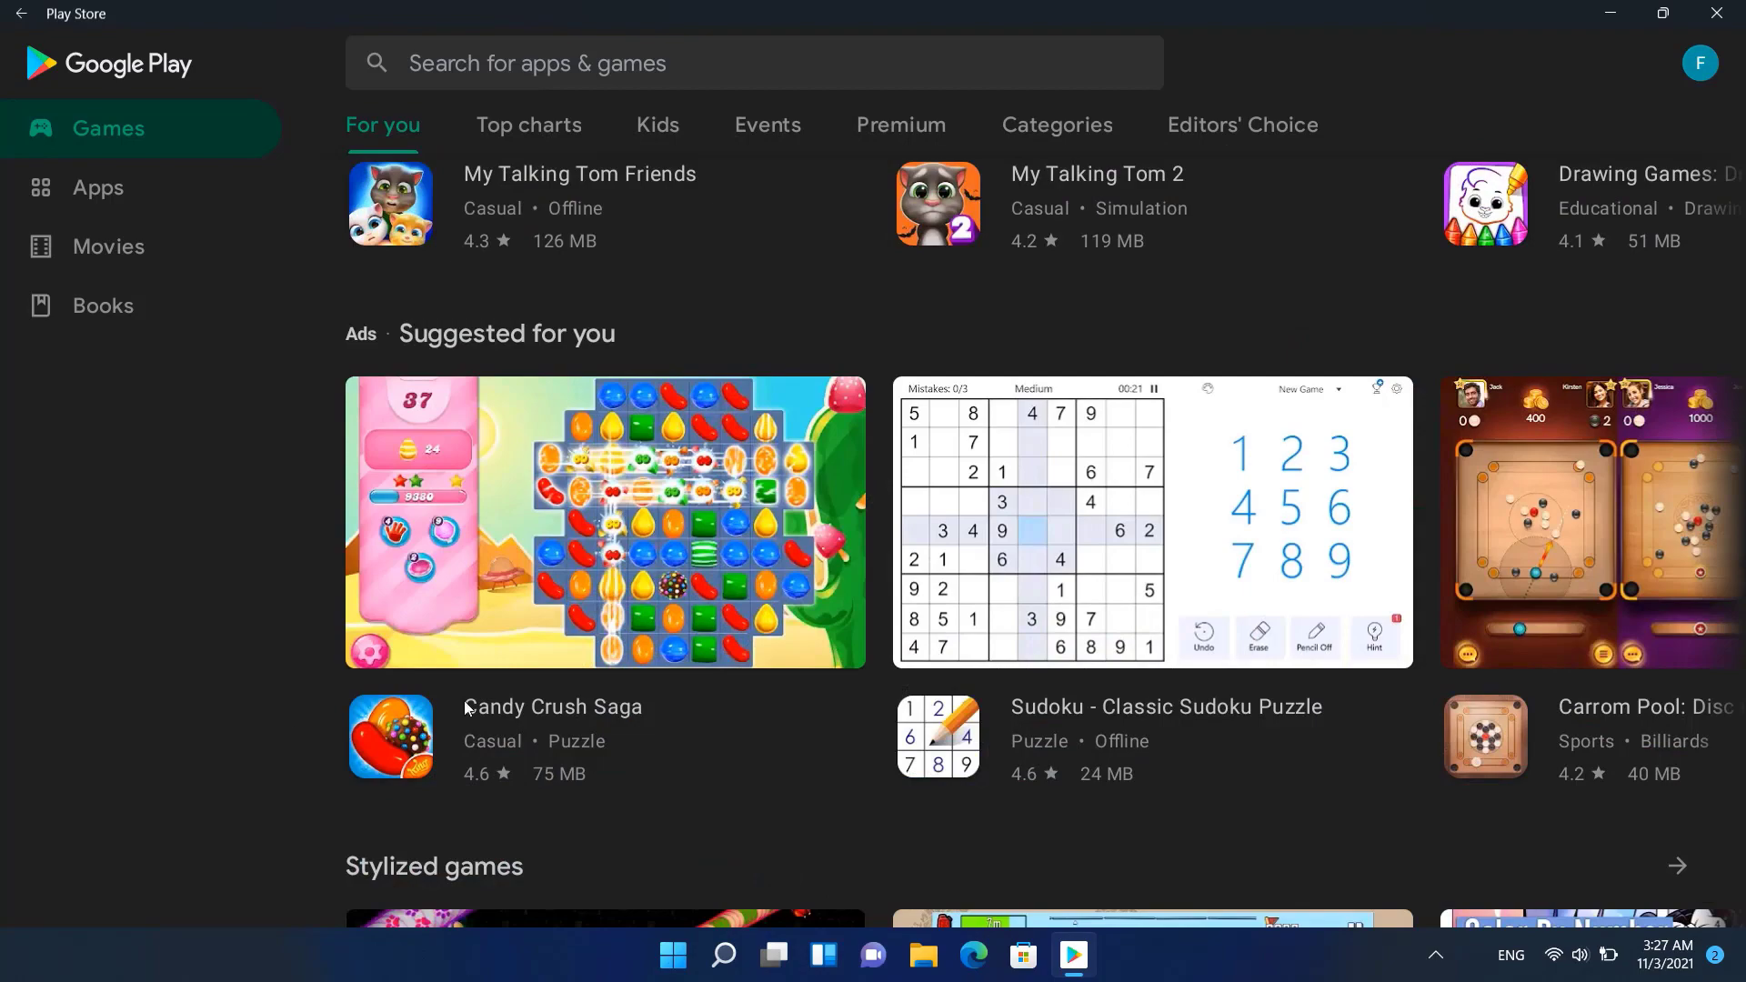
click(1152, 452)
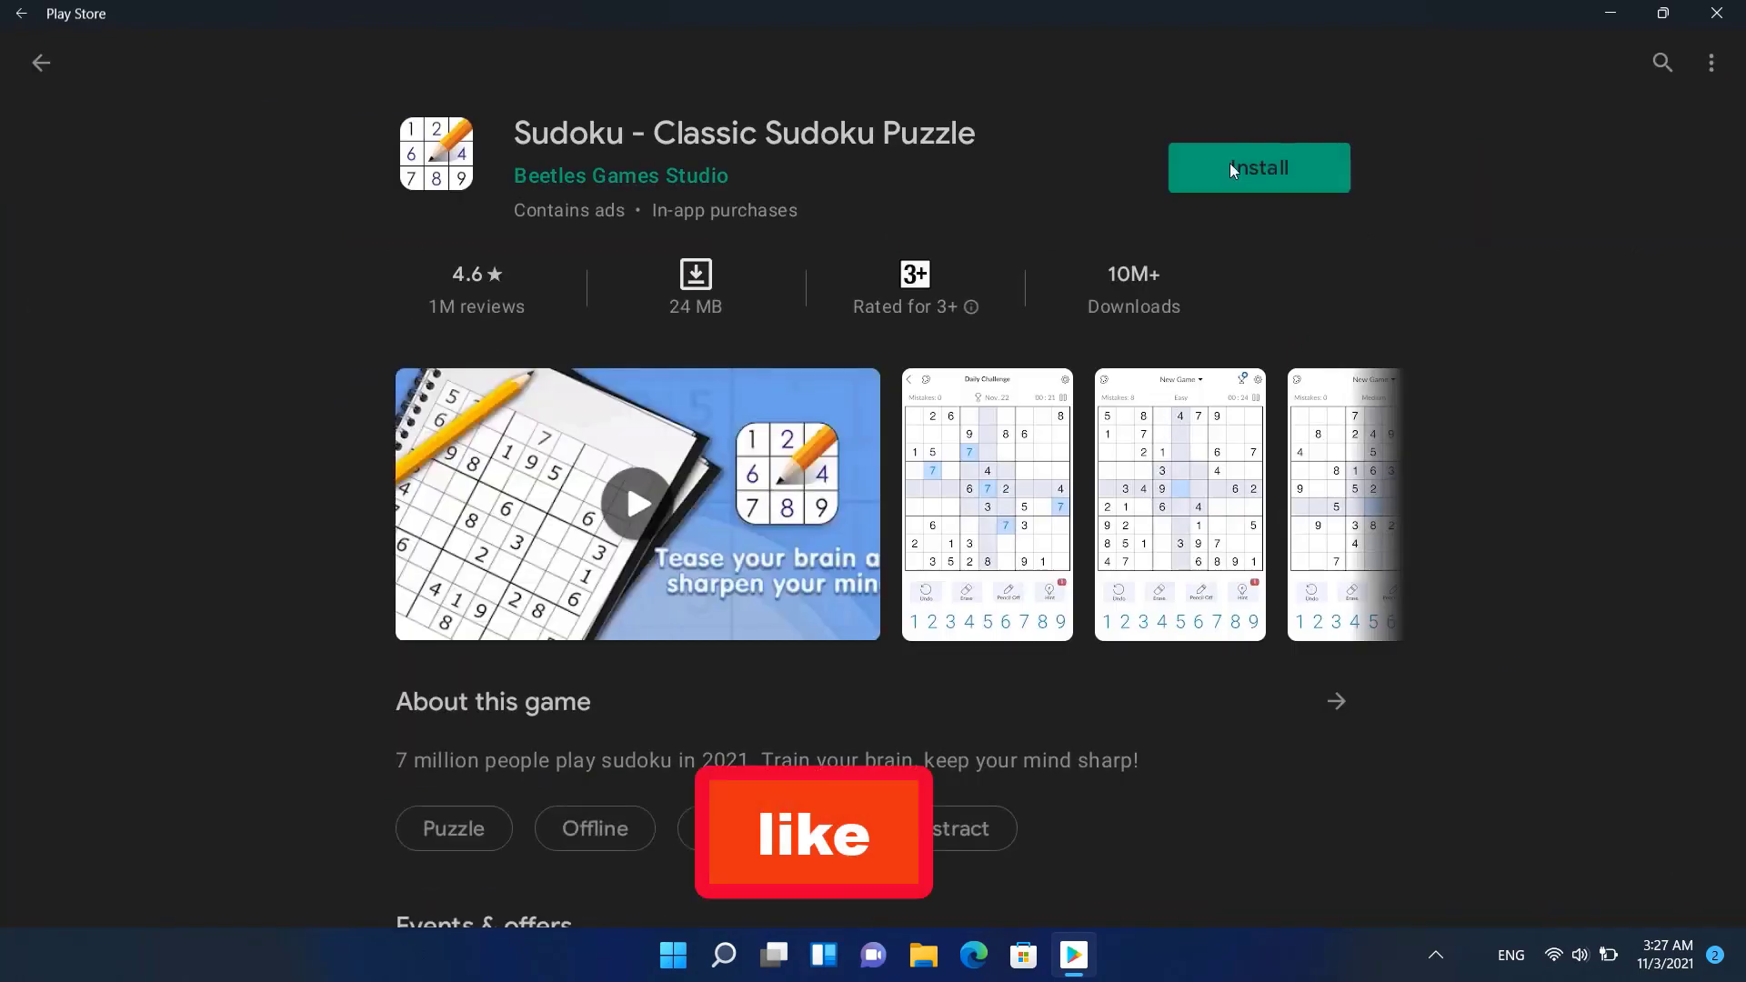
click(48, 65)
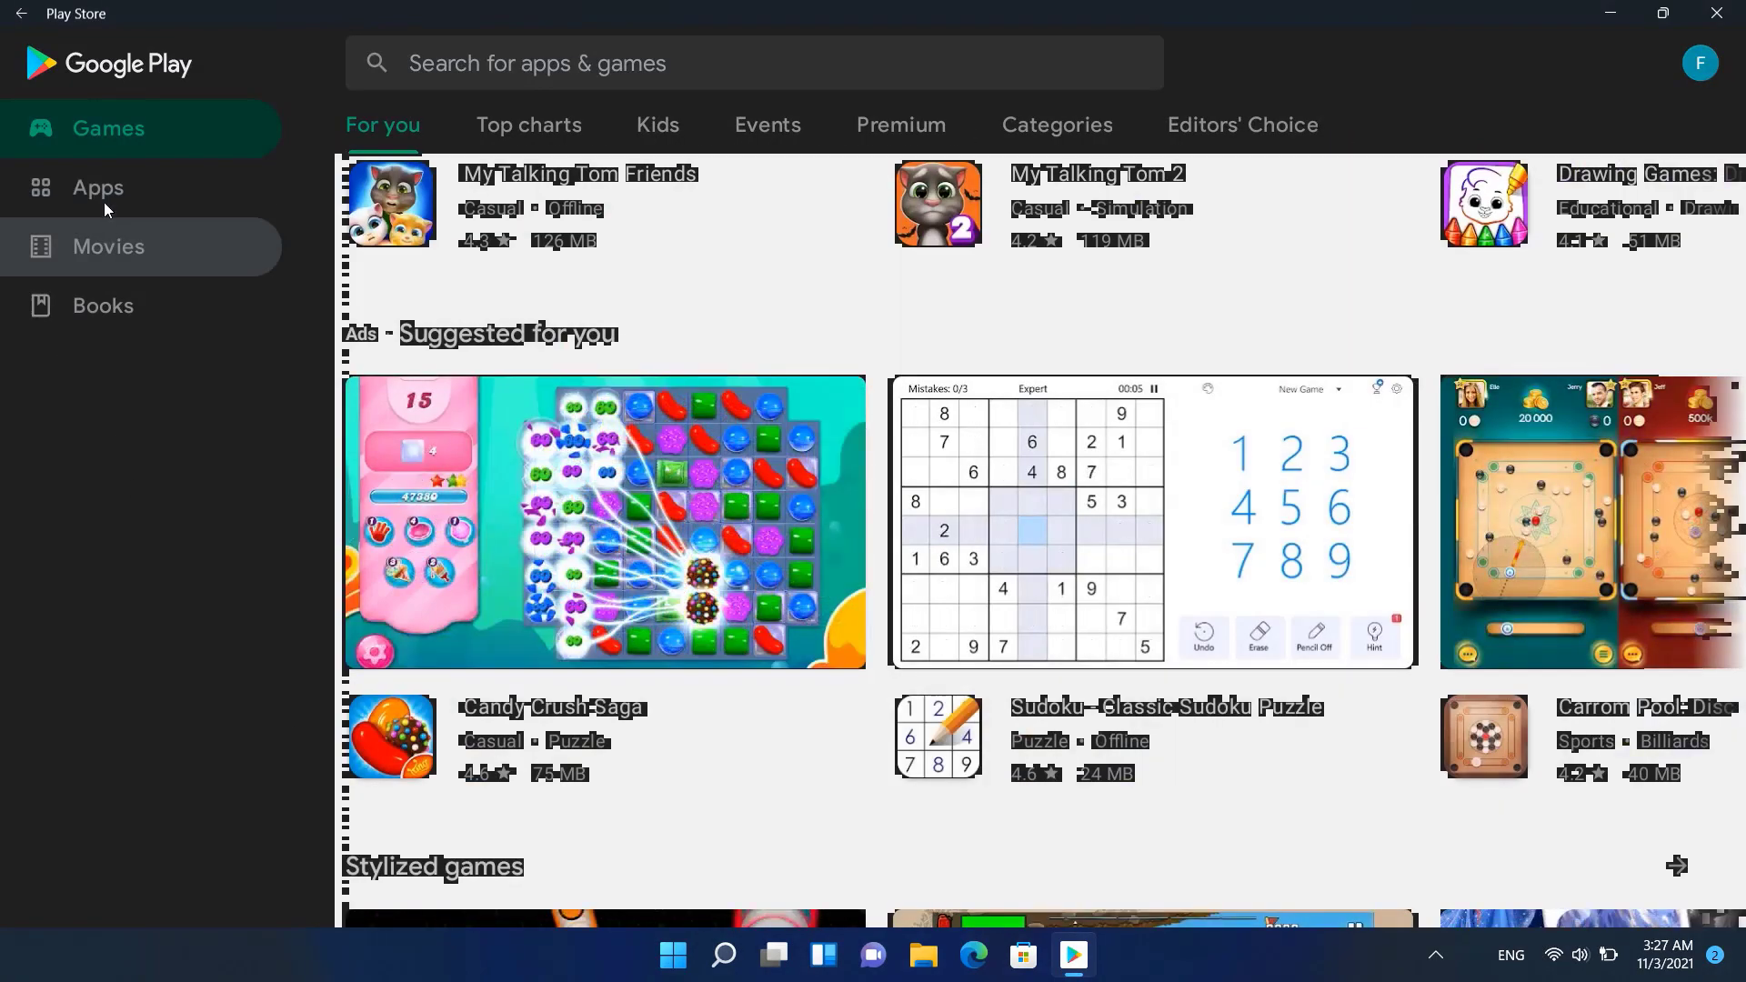
click(101, 254)
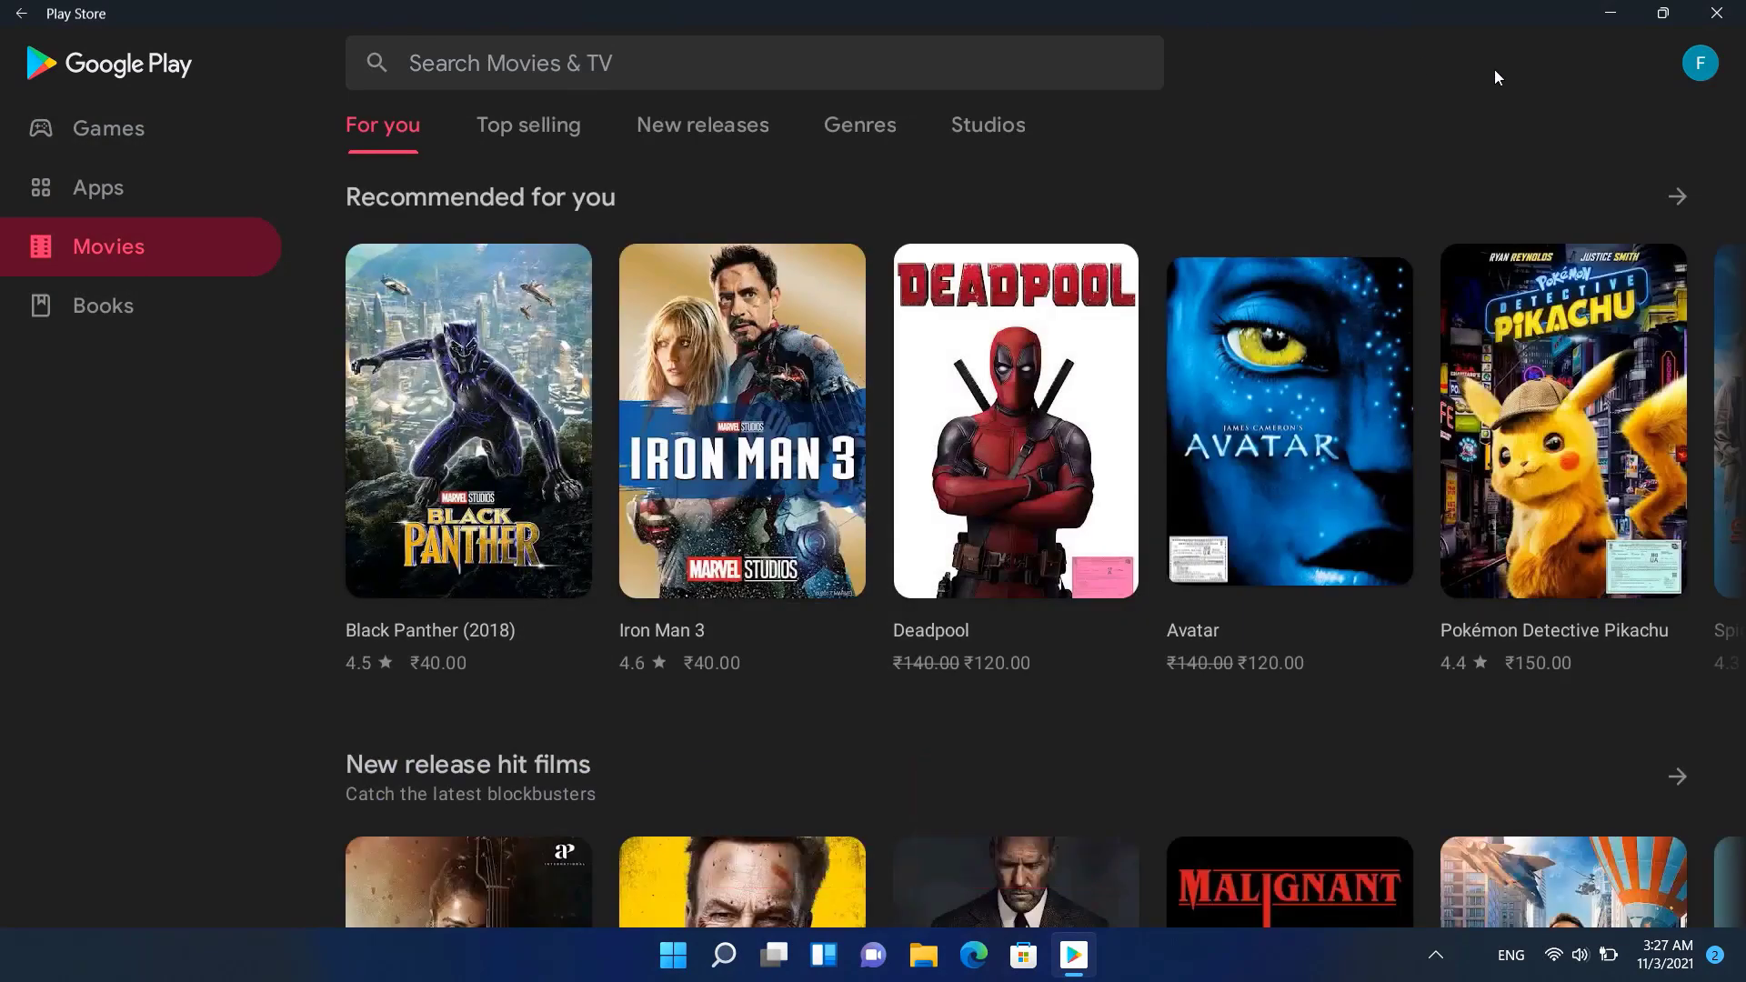
scroll(453, 734, down, 4)
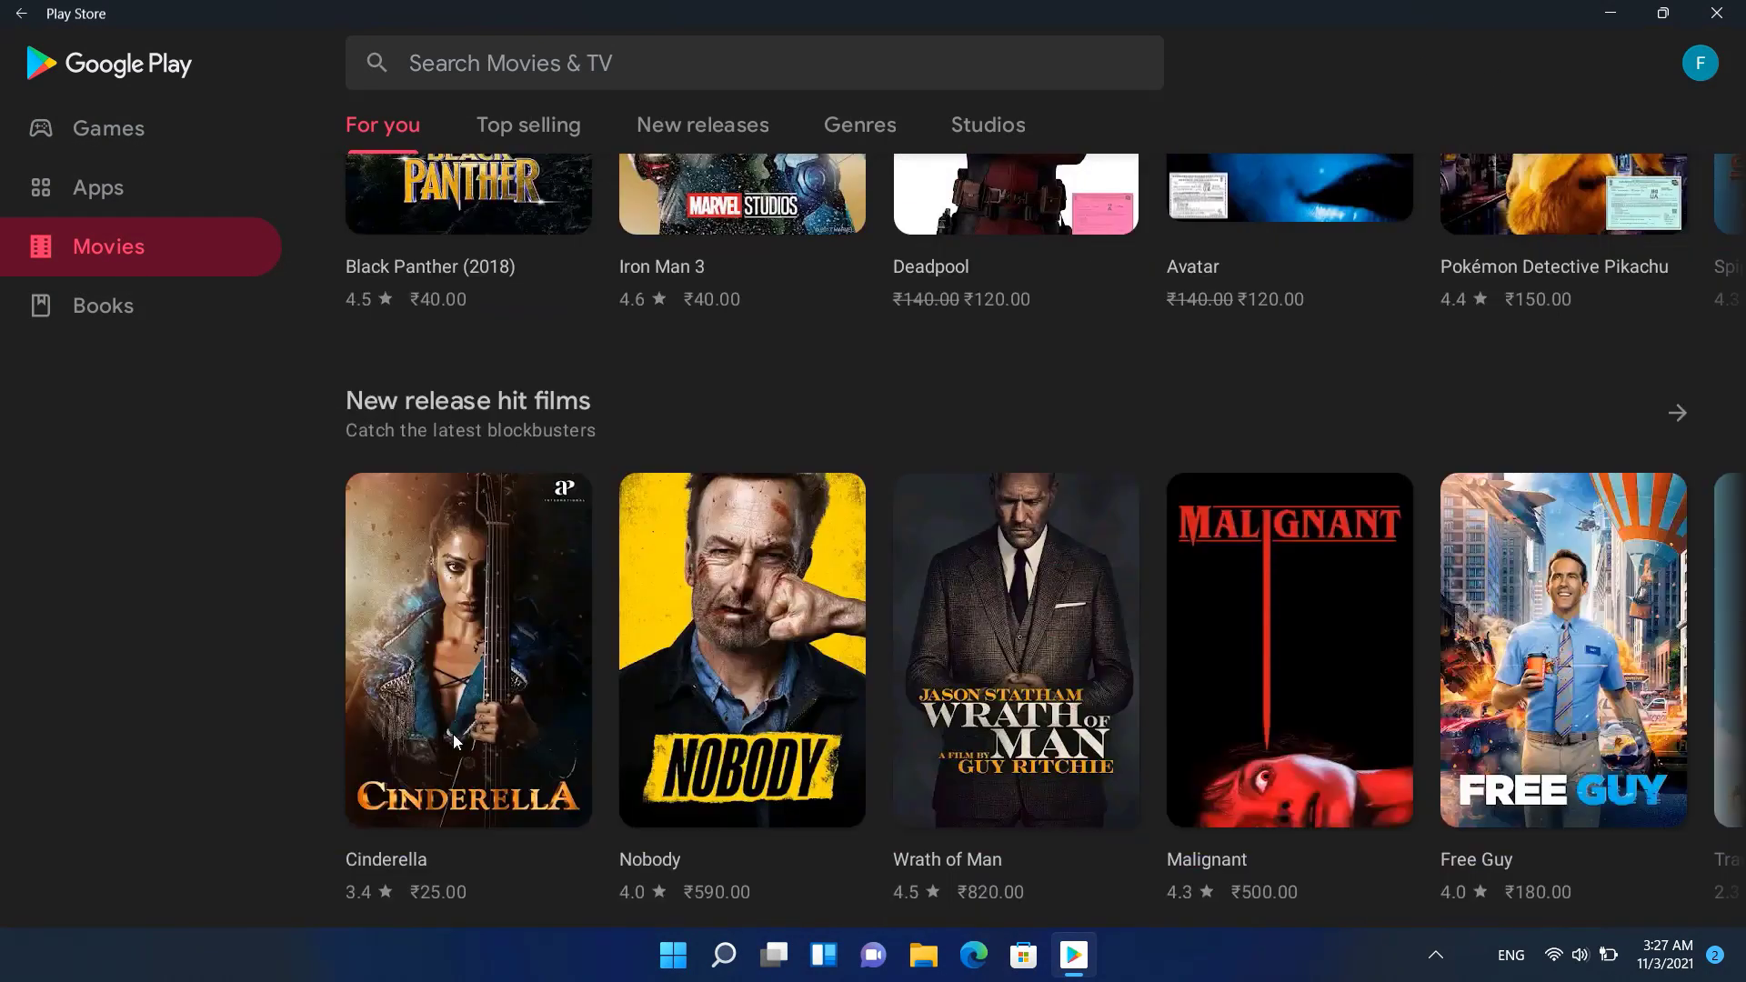
View the Josh: Short Videos App page from the end of the Popular apps list, and close the Play Store.
click(100, 187)
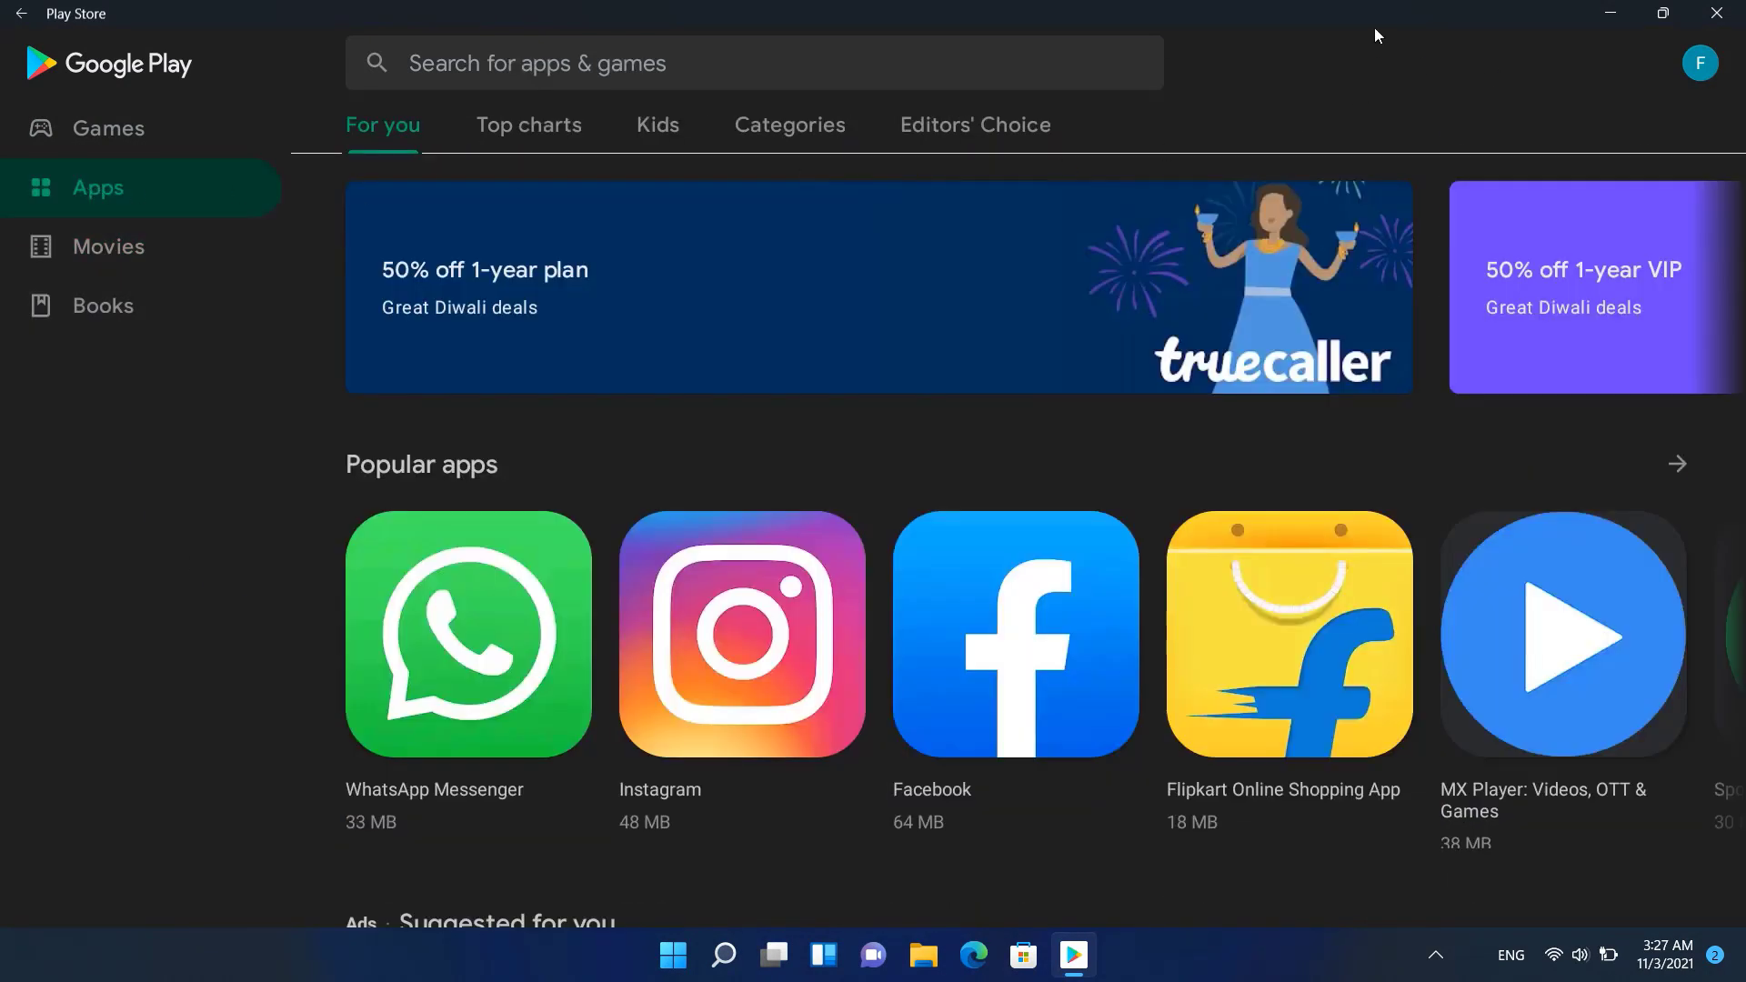
click(1676, 464)
scroll(1031, 420, down, 15)
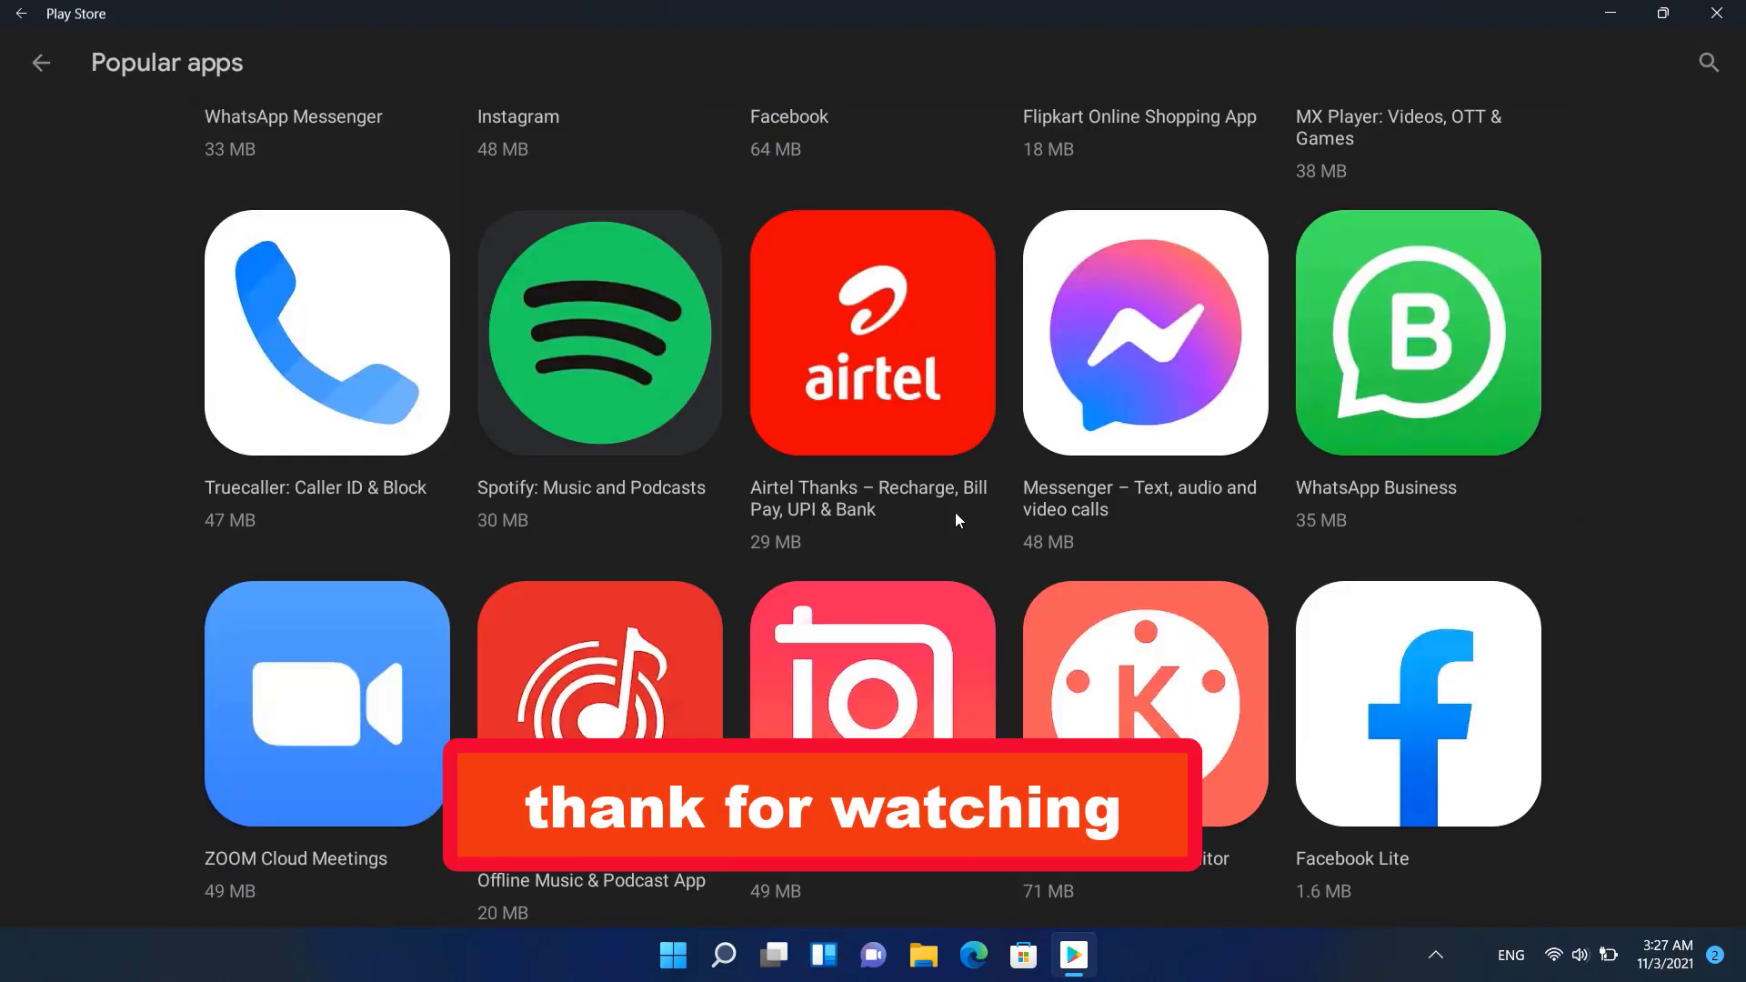
scroll(537, 487, down, 5)
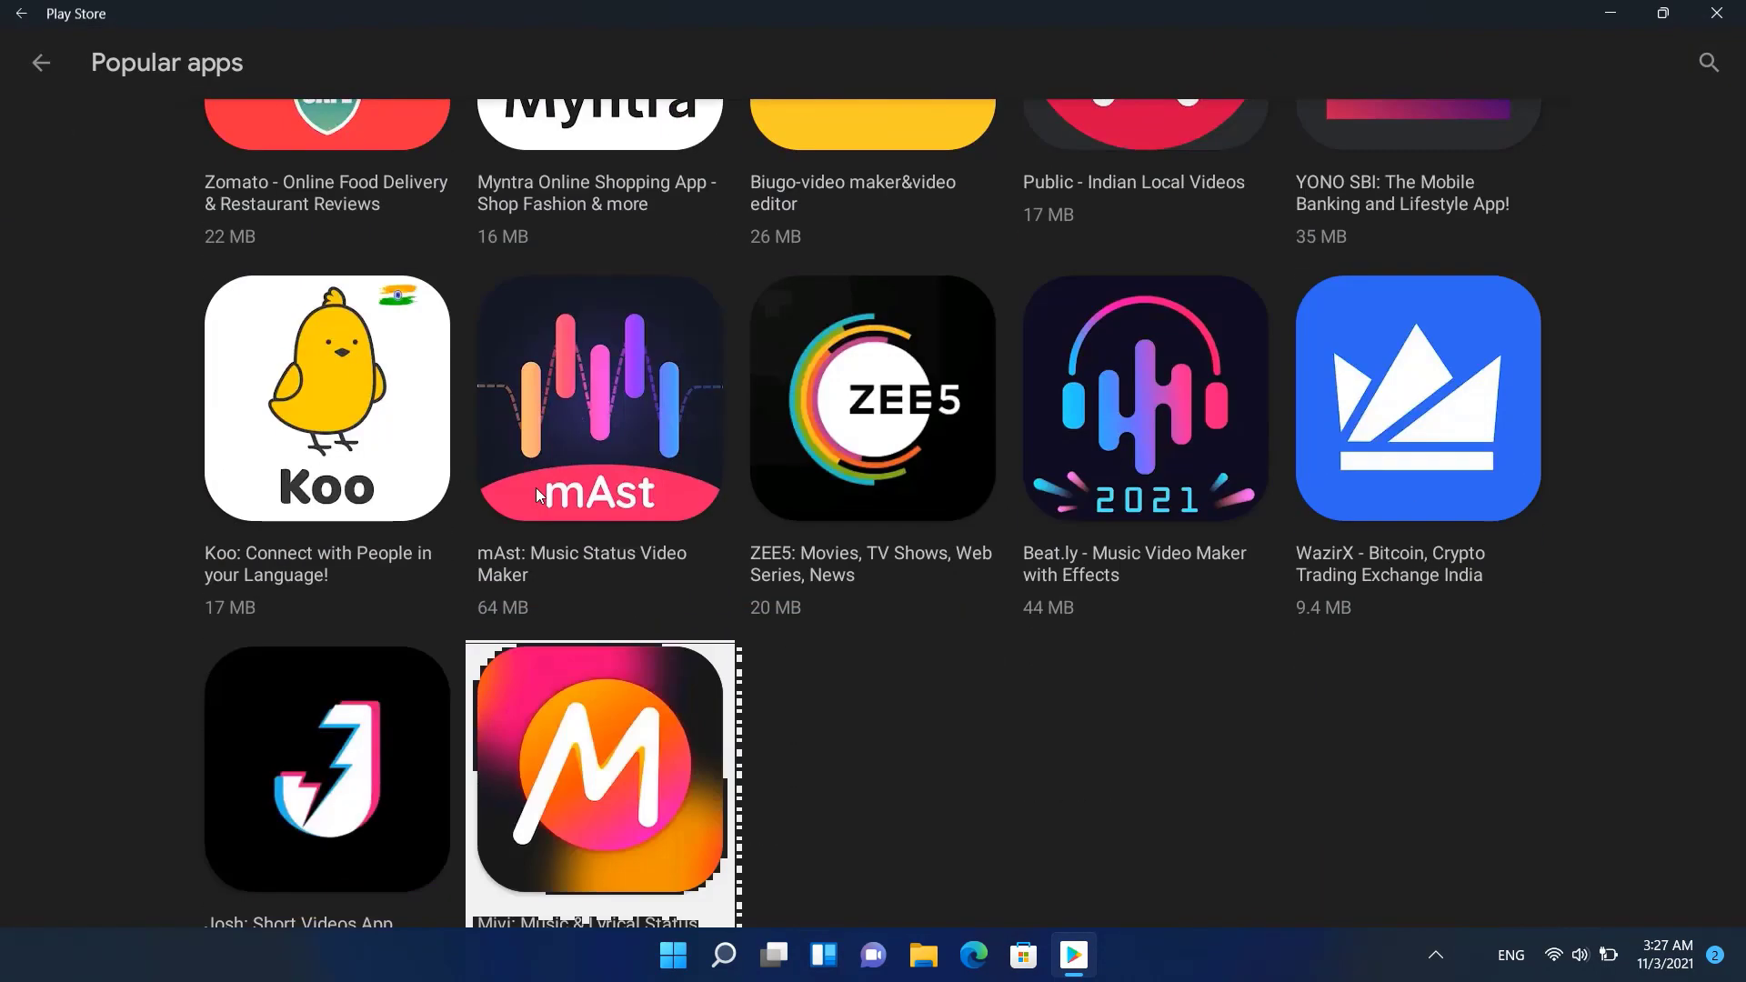
click(292, 741)
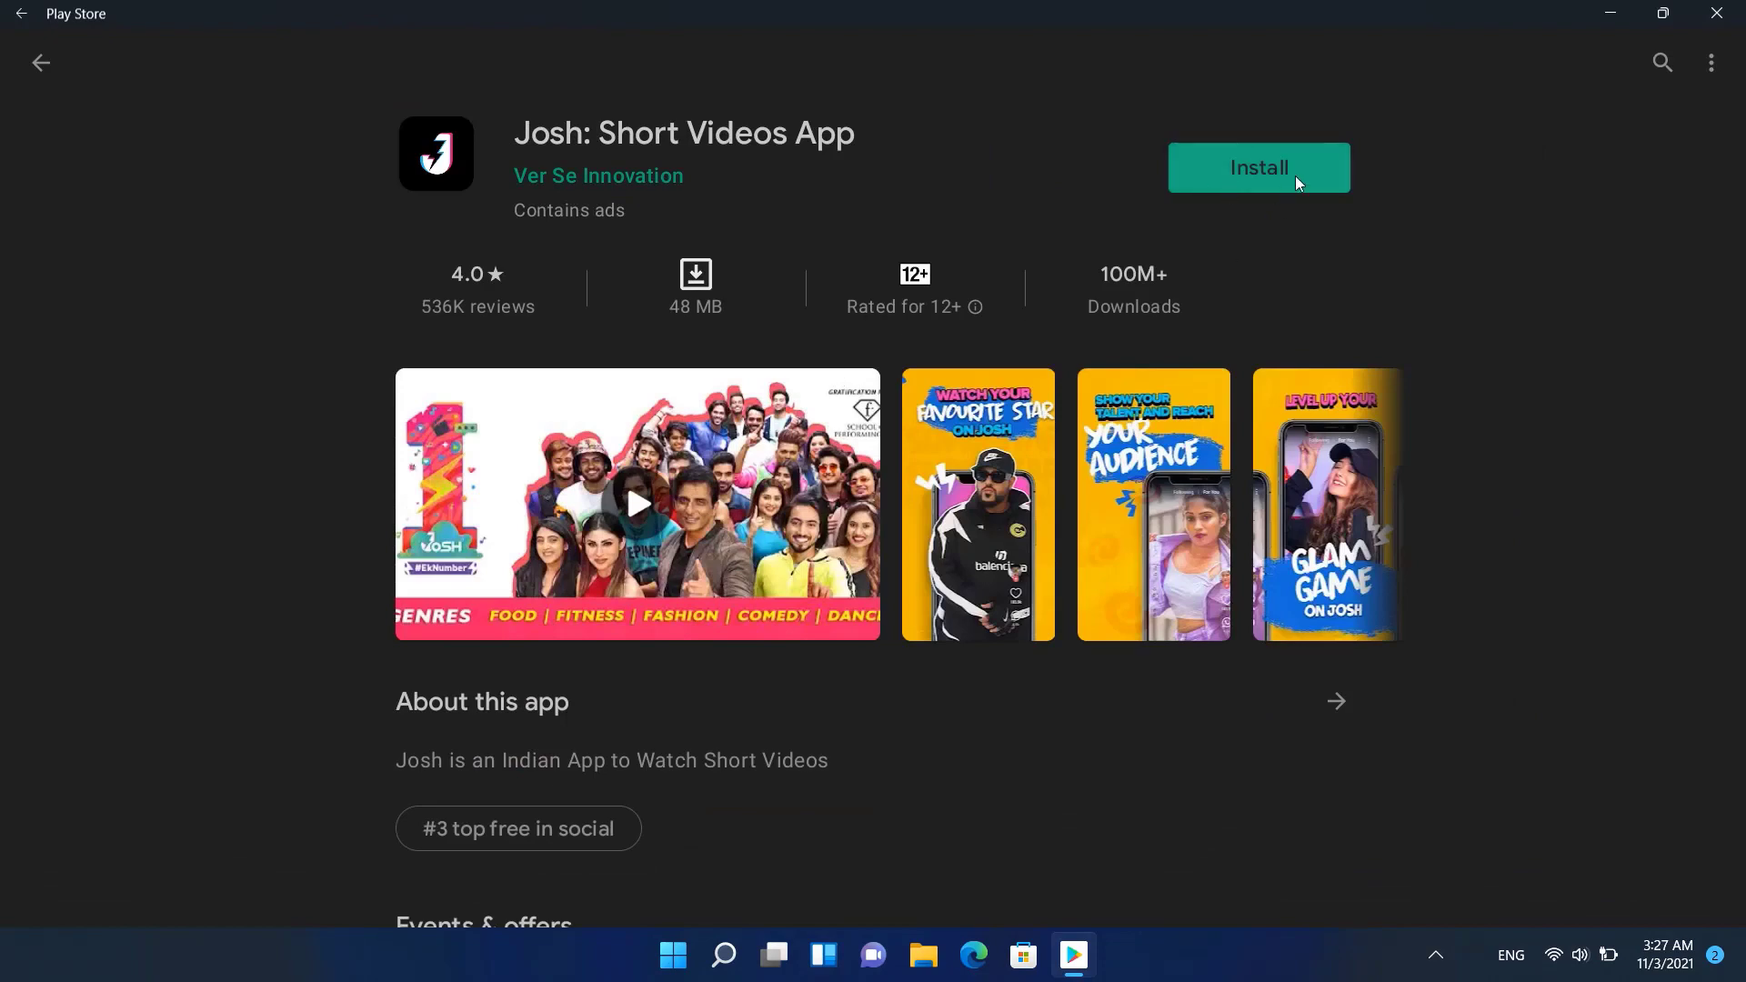
click(1717, 14)
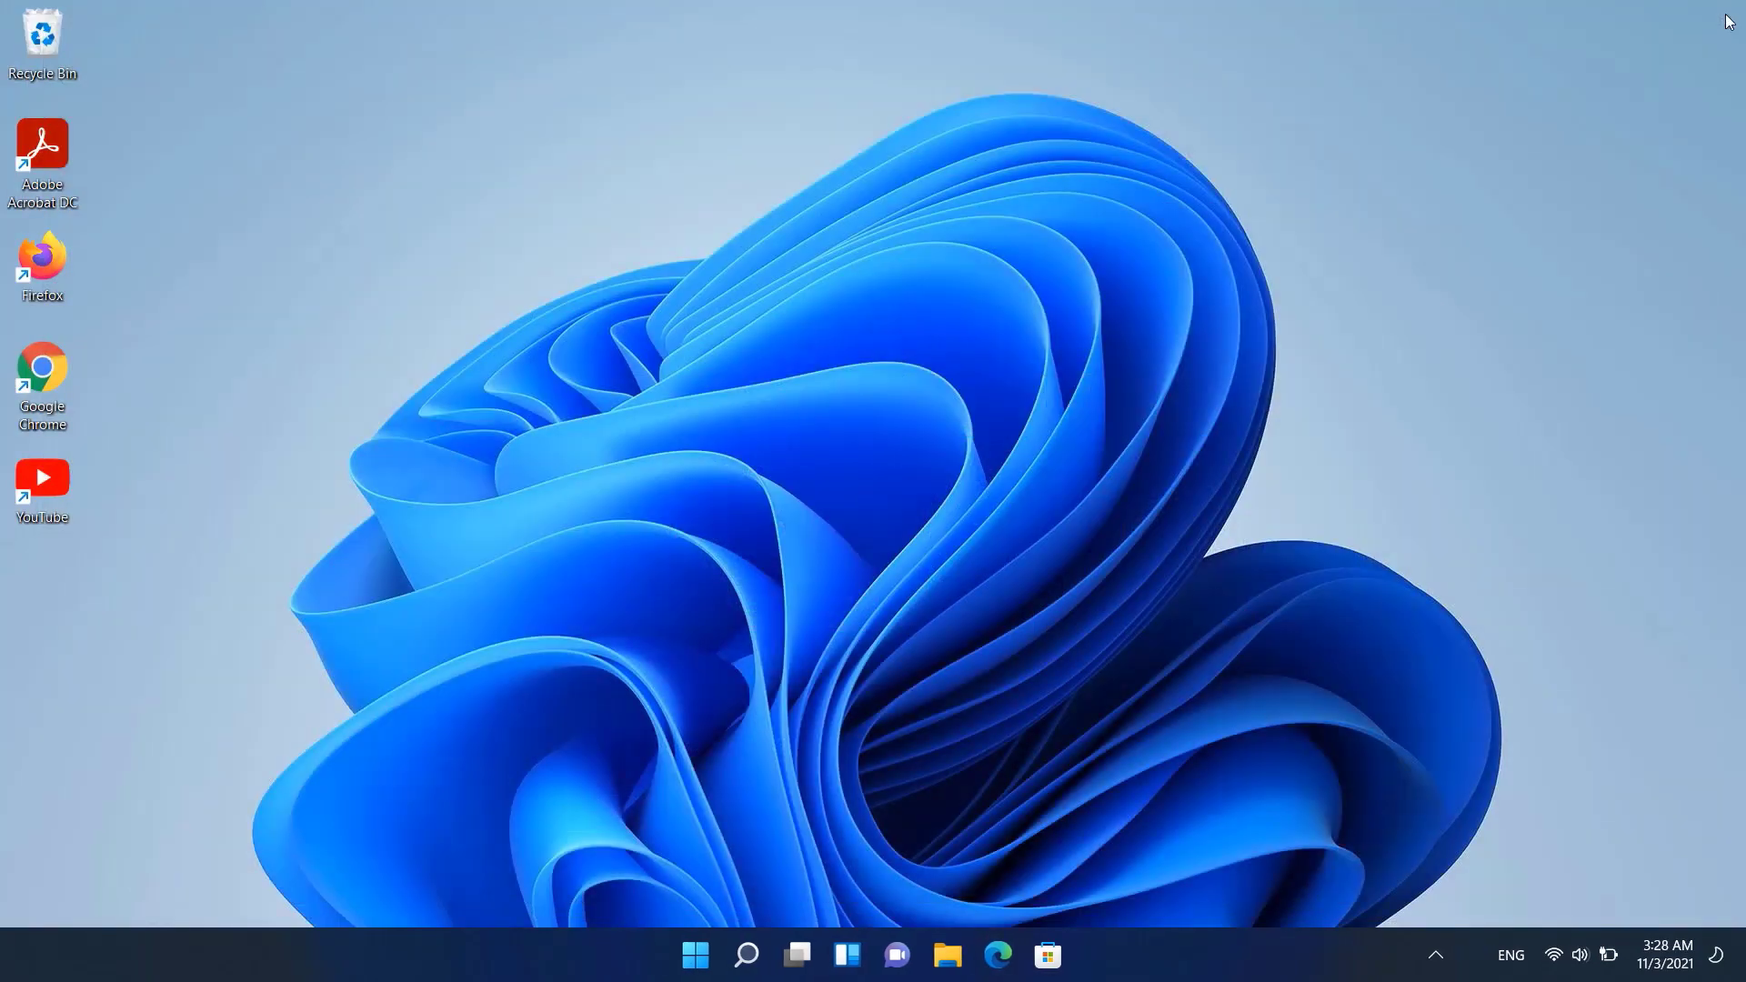